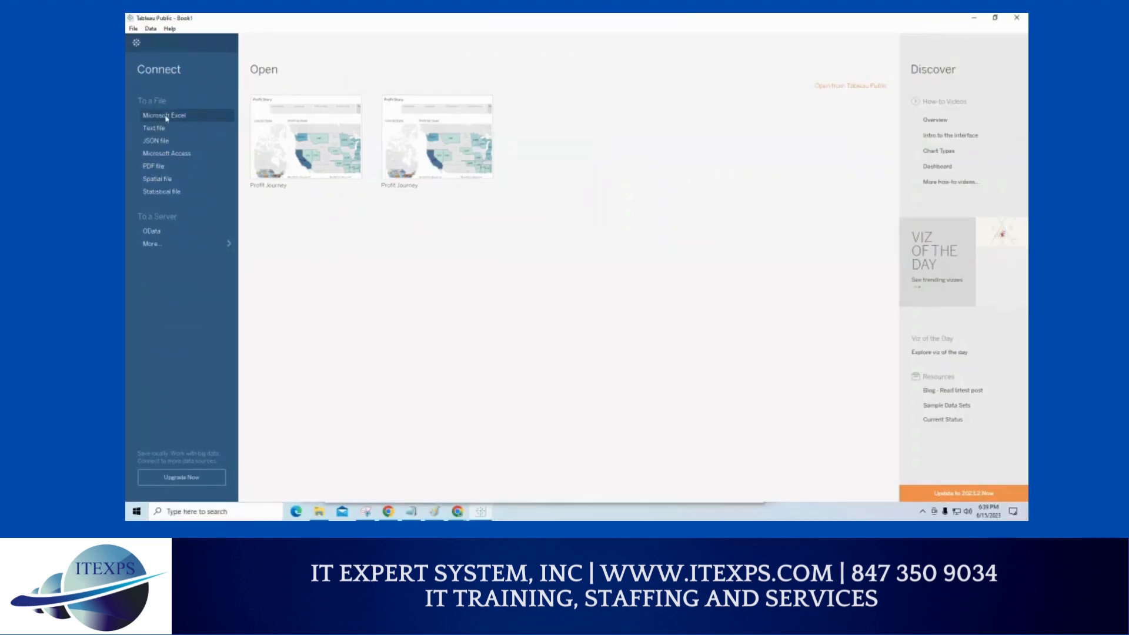
# Connect to the Excel workbook Sample - Superstore from the data folder in Downloads.
pyautogui.click(166, 118)
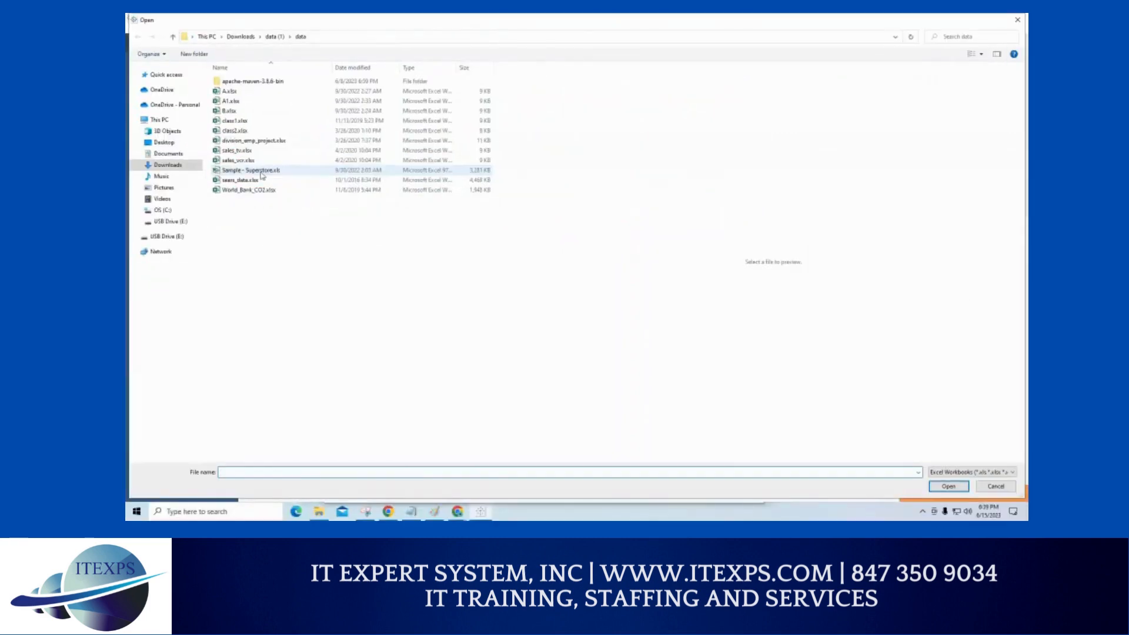
pyautogui.click(262, 172)
pyautogui.doubleClick(262, 171)
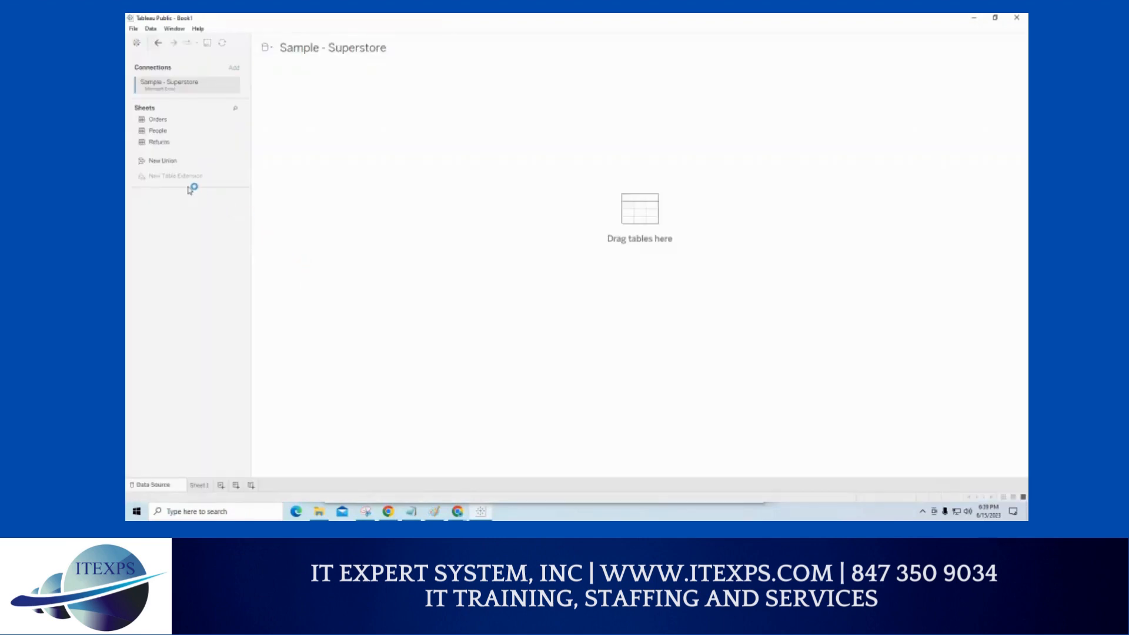
pyautogui.moveTo(244, 91); pyautogui.dragTo(245, 182)
pyautogui.moveTo(265, 76); pyautogui.dragTo(266, 185)
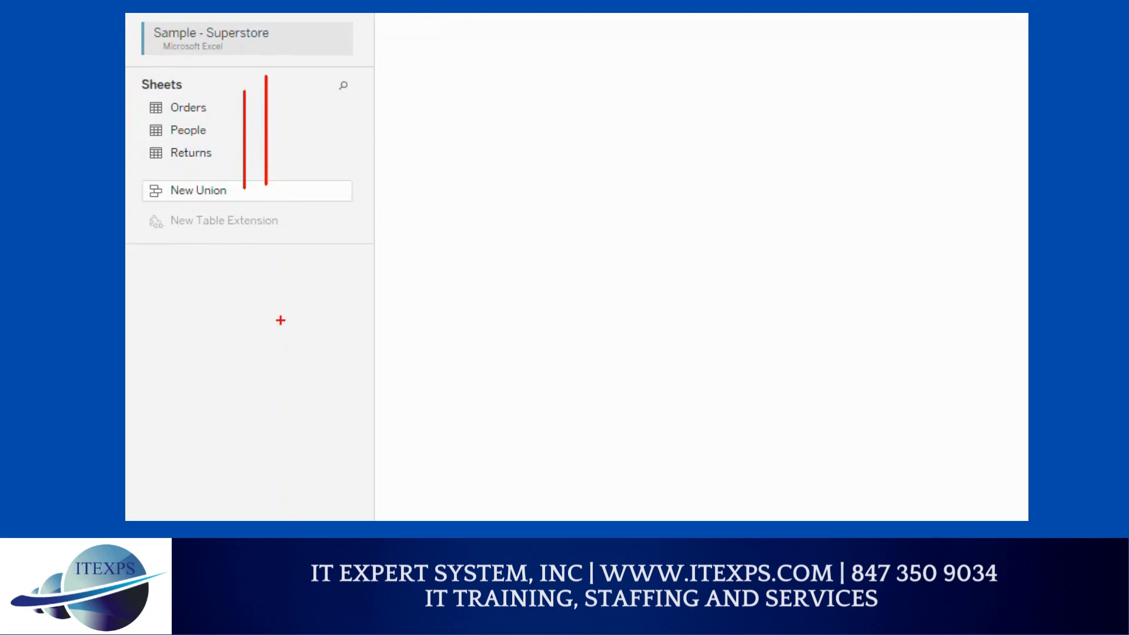
pyautogui.moveTo(396, 154)
pyautogui.mouseDown()
pyautogui.moveTo(433, 202)
pyautogui.moveTo(395, 164)
pyautogui.moveTo(451, 159)
pyautogui.mouseUp()
pyautogui.moveTo(317, 257)
pyautogui.mouseDown()
pyautogui.moveTo(371, 257)
pyautogui.moveTo(413, 285)
pyautogui.mouseUp()
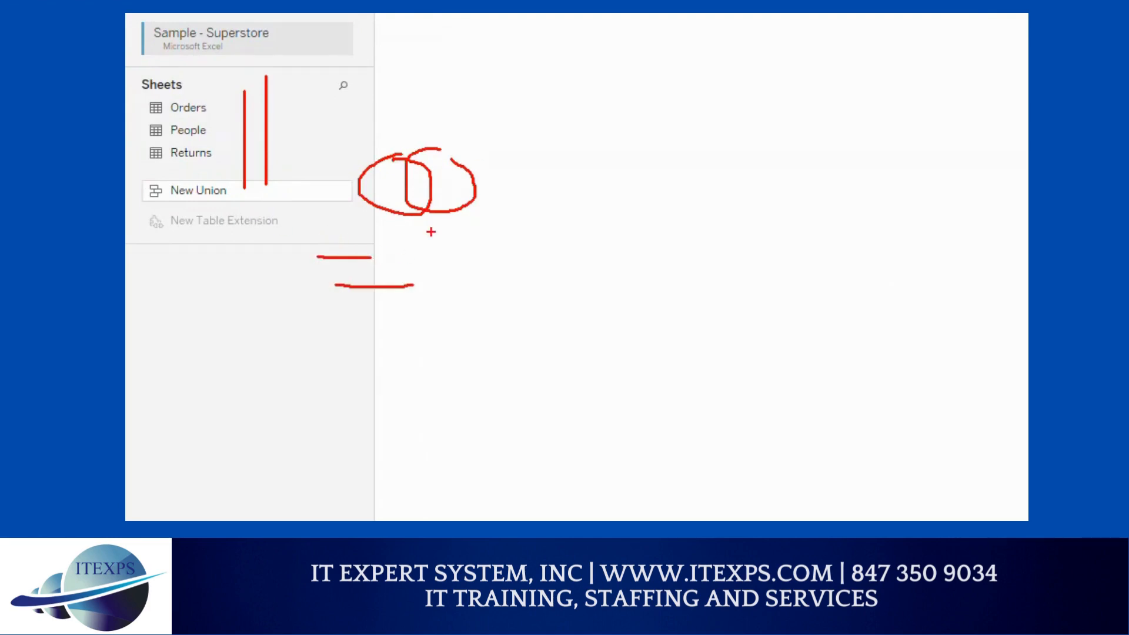
pyautogui.moveTo(164, 118)
pyautogui.mouseDown()
pyautogui.moveTo(204, 116)
pyautogui.moveTo(174, 91)
pyautogui.moveTo(142, 95)
pyautogui.moveTo(170, 127)
pyautogui.moveTo(205, 121)
pyautogui.moveTo(215, 97)
pyautogui.moveTo(383, 63)
pyautogui.moveTo(511, 105)
pyautogui.moveTo(489, 121)
pyautogui.moveTo(494, 67)
pyautogui.mouseUp()
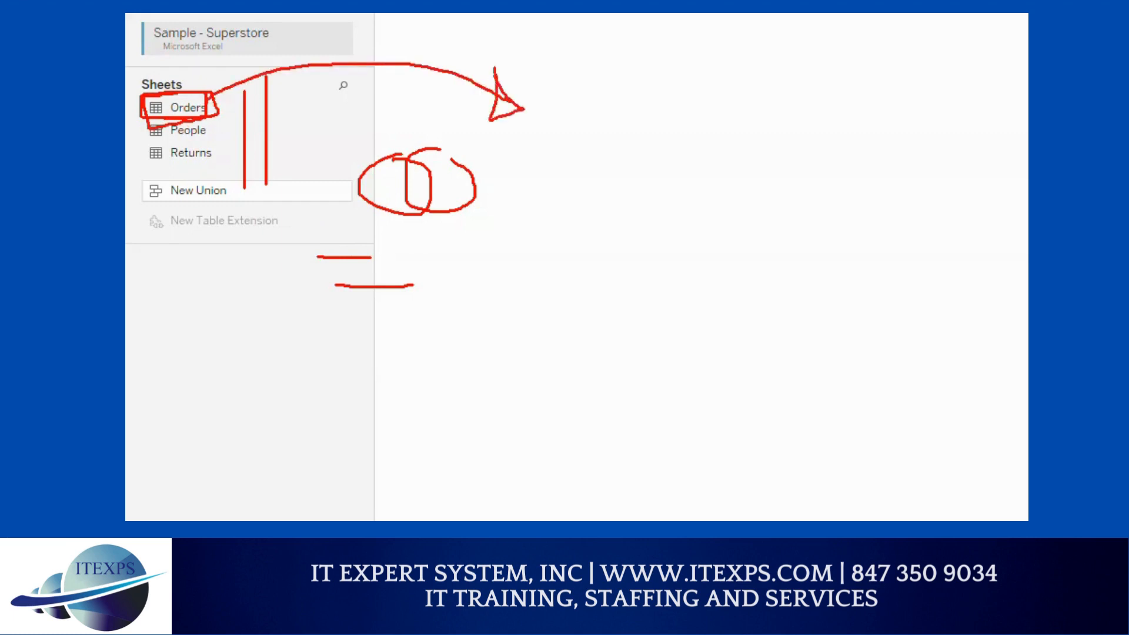
pyautogui.moveTo(222, 104)
pyautogui.mouseDown()
pyautogui.moveTo(259, 84)
pyautogui.moveTo(376, 80)
pyautogui.moveTo(487, 104)
pyautogui.mouseUp()
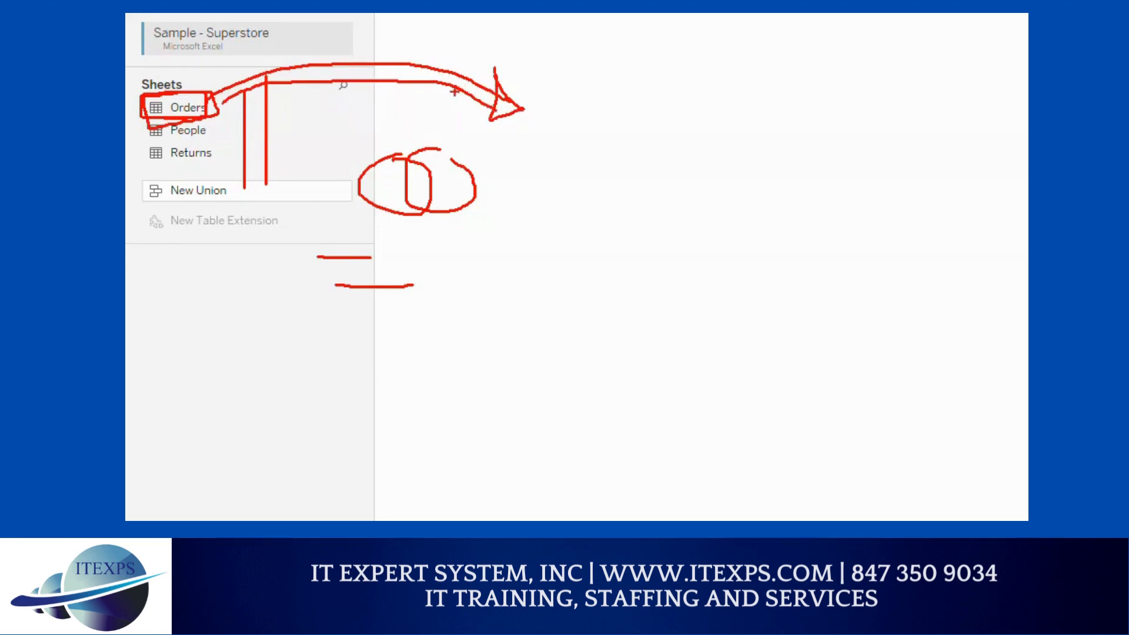
pyautogui.press('Escape')
# Add the Orders sheet to the data source canvas and set its data preview to update automatically.
pyautogui.moveTo(163, 124); pyautogui.dragTo(390, 138)
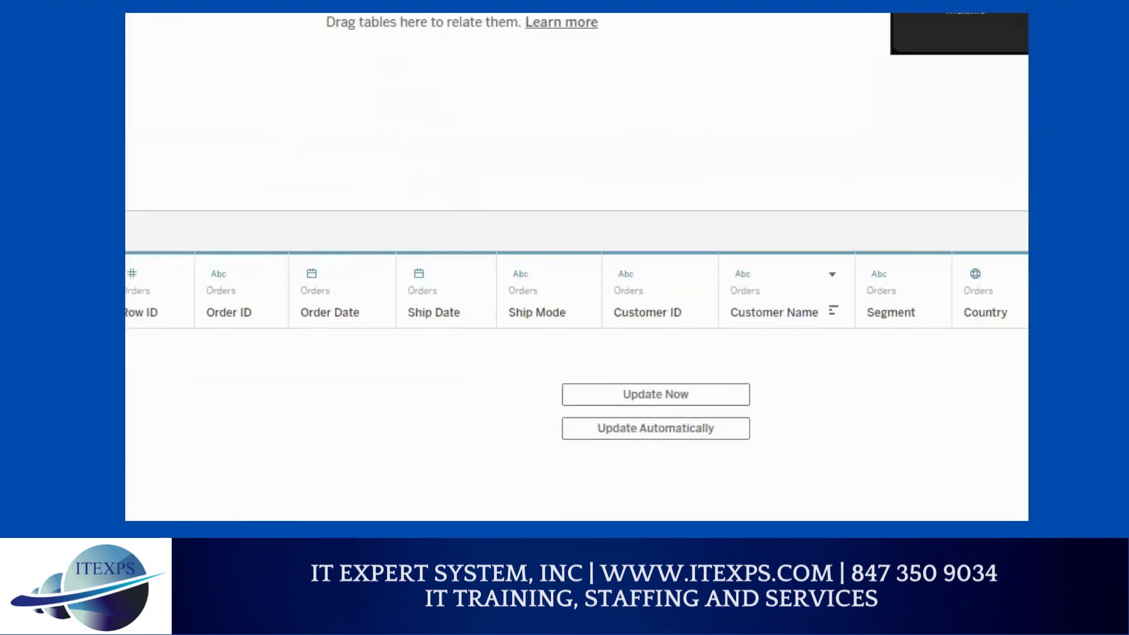
pyautogui.moveTo(647, 352)
pyautogui.mouseDown()
pyautogui.moveTo(487, 361)
pyautogui.moveTo(531, 481)
pyautogui.moveTo(794, 374)
pyautogui.moveTo(559, 355)
pyautogui.mouseUp()
pyautogui.moveTo(600, 441)
pyautogui.mouseDown()
pyautogui.moveTo(585, 446)
pyautogui.moveTo(704, 442)
pyautogui.mouseUp()
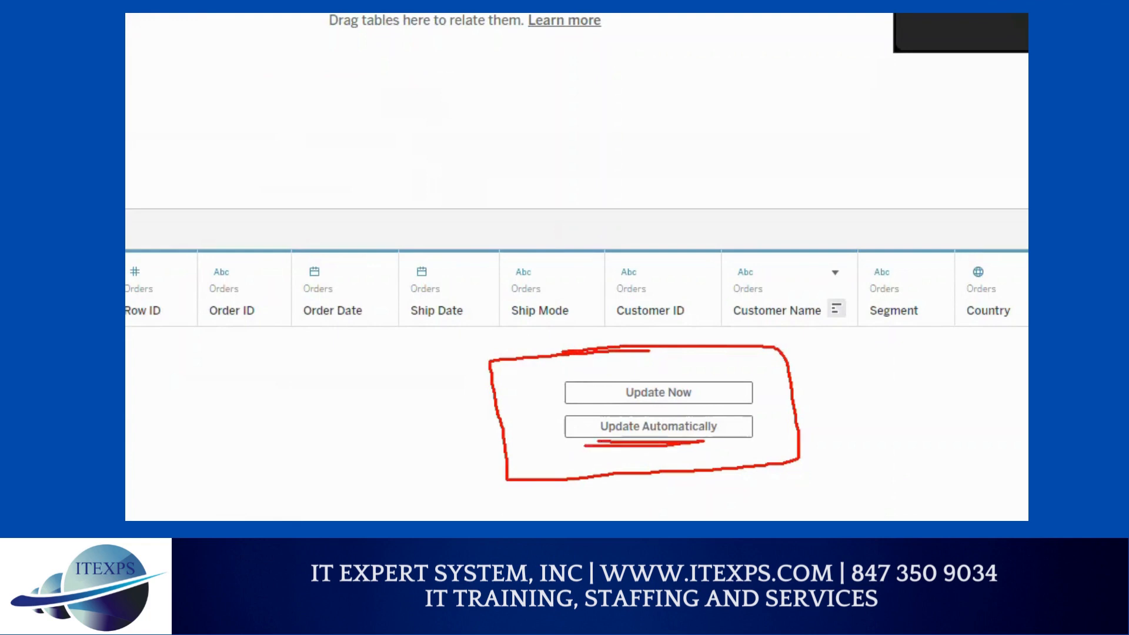
pyautogui.click(658, 427)
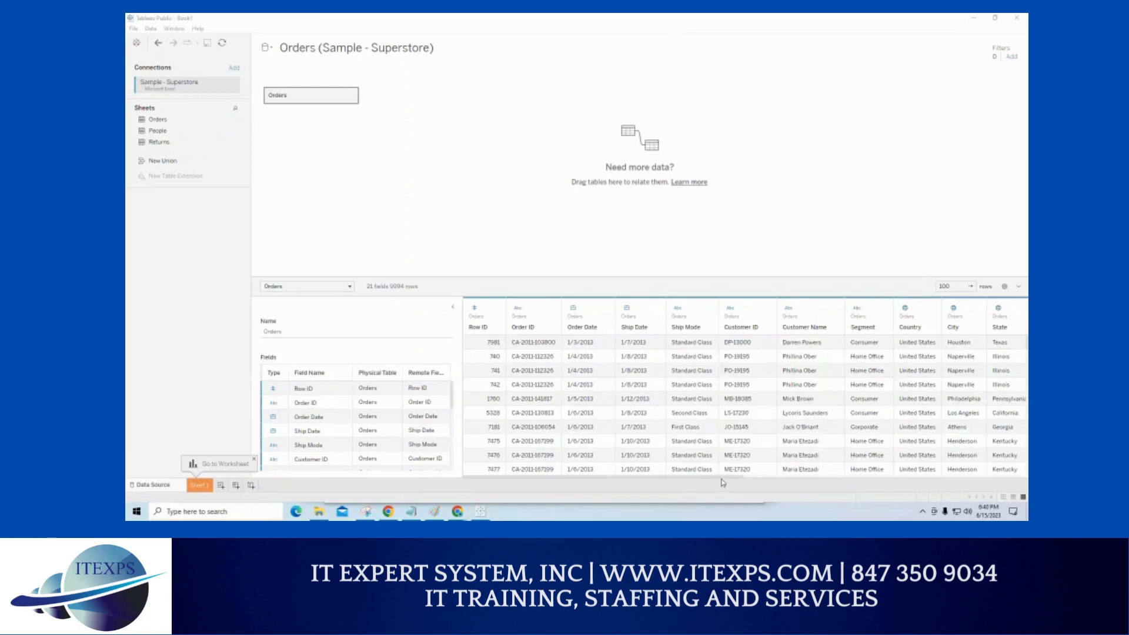
# Examine the columns and rows of the Orders data preview, from Row ID through Profit.
pyautogui.moveTo(723, 482); pyautogui.dragTo(1016, 489)
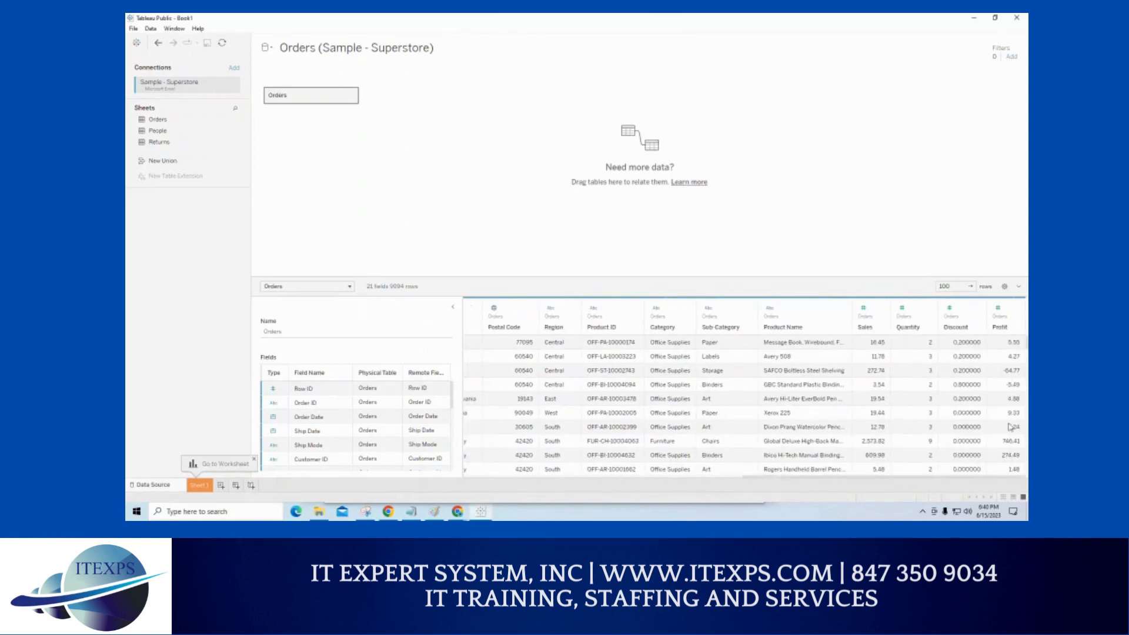
pyautogui.scroll(-15, 744, 406)
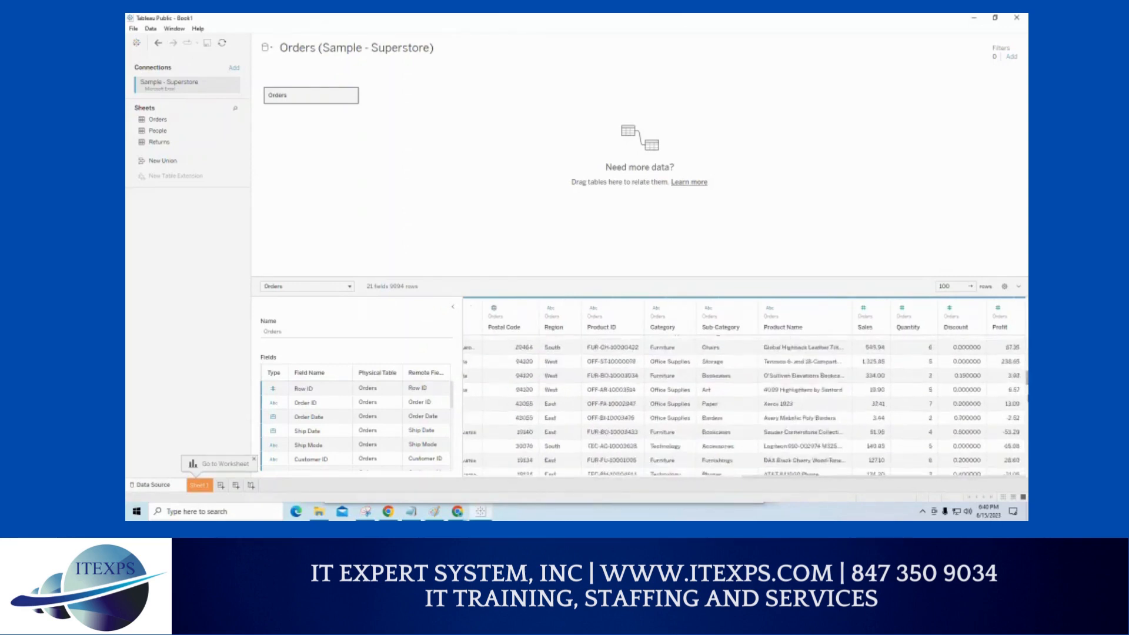
pyautogui.moveTo(1027, 475); pyautogui.dragTo(1028, 483)
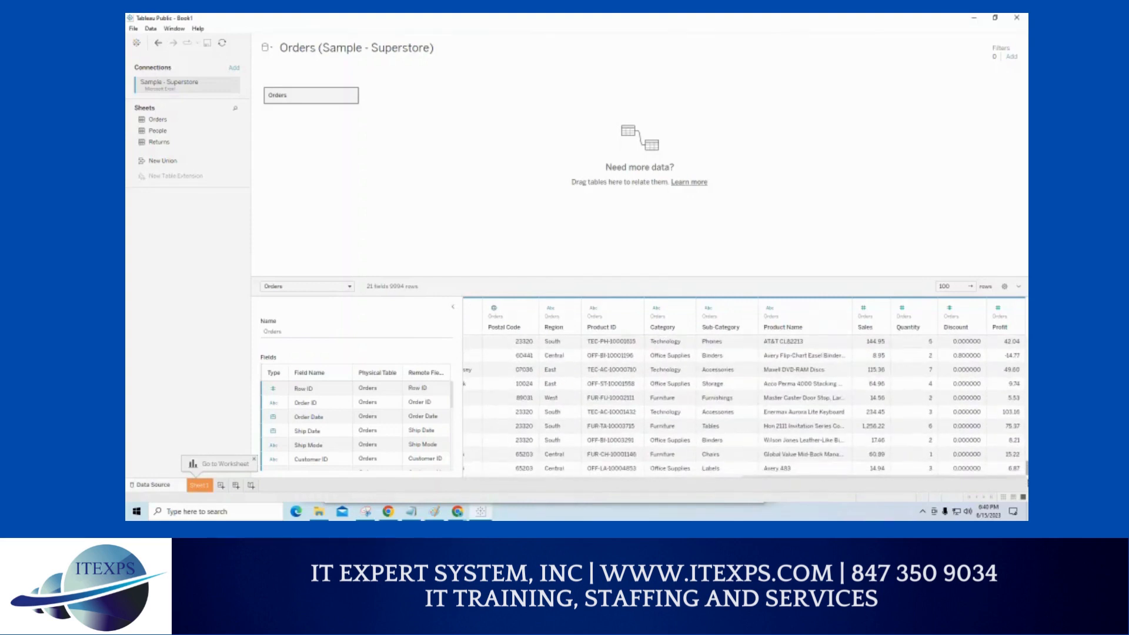
pyautogui.scroll(10, 857, 433)
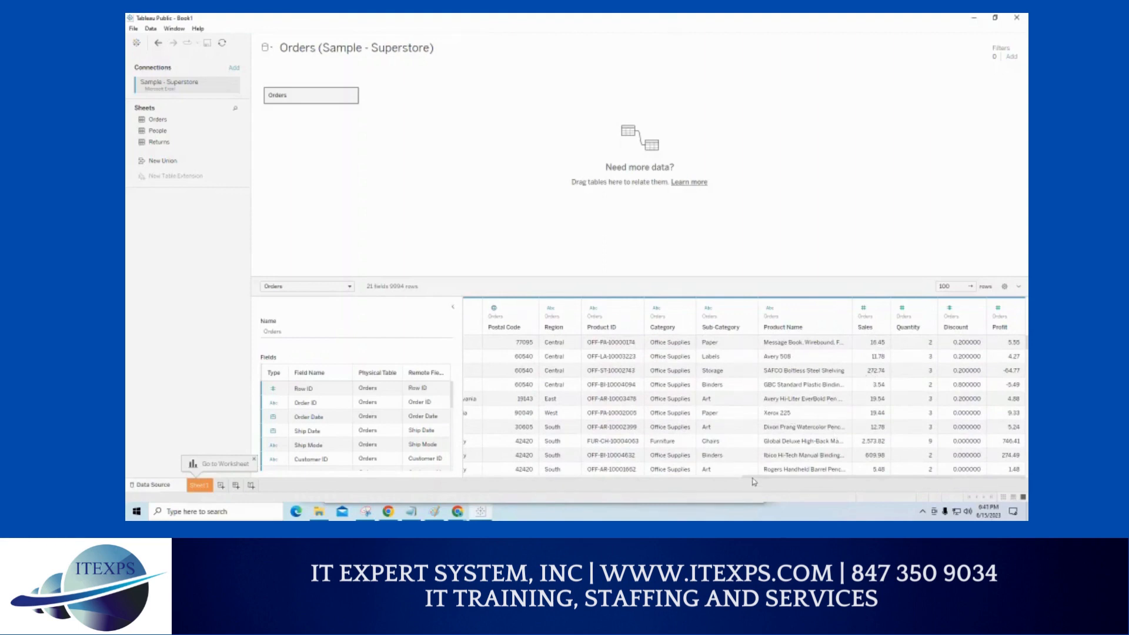
pyautogui.hscroll(-6, 755, 483)
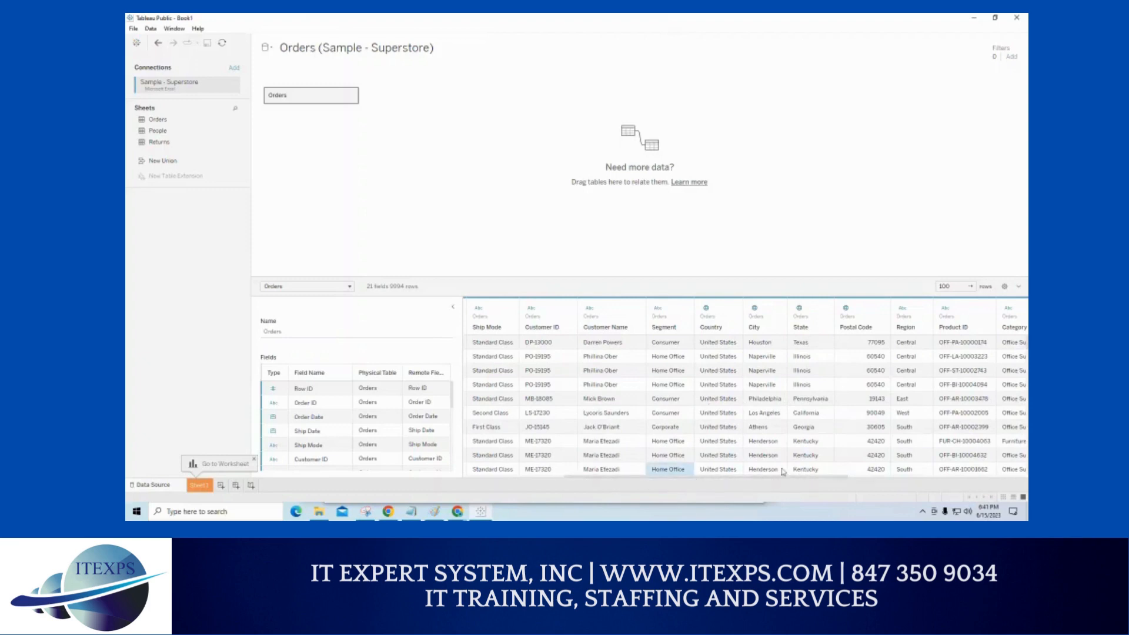
pyautogui.moveTo(759, 482); pyautogui.dragTo(902, 485)
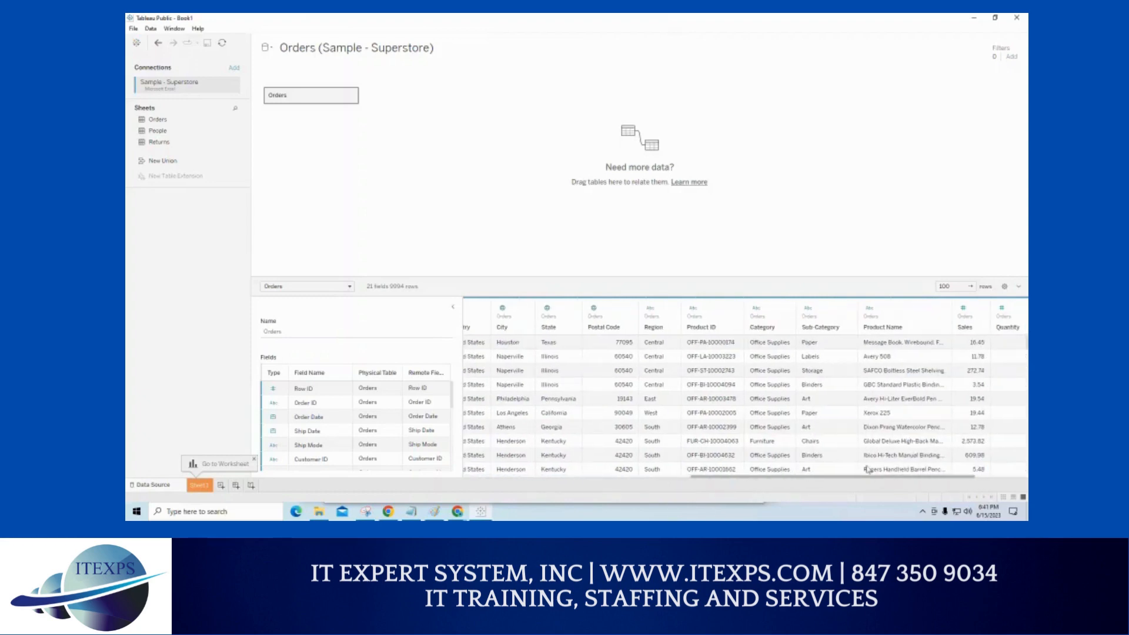
pyautogui.scroll(-1, 843, 406)
pyautogui.scroll(-5, 843, 406)
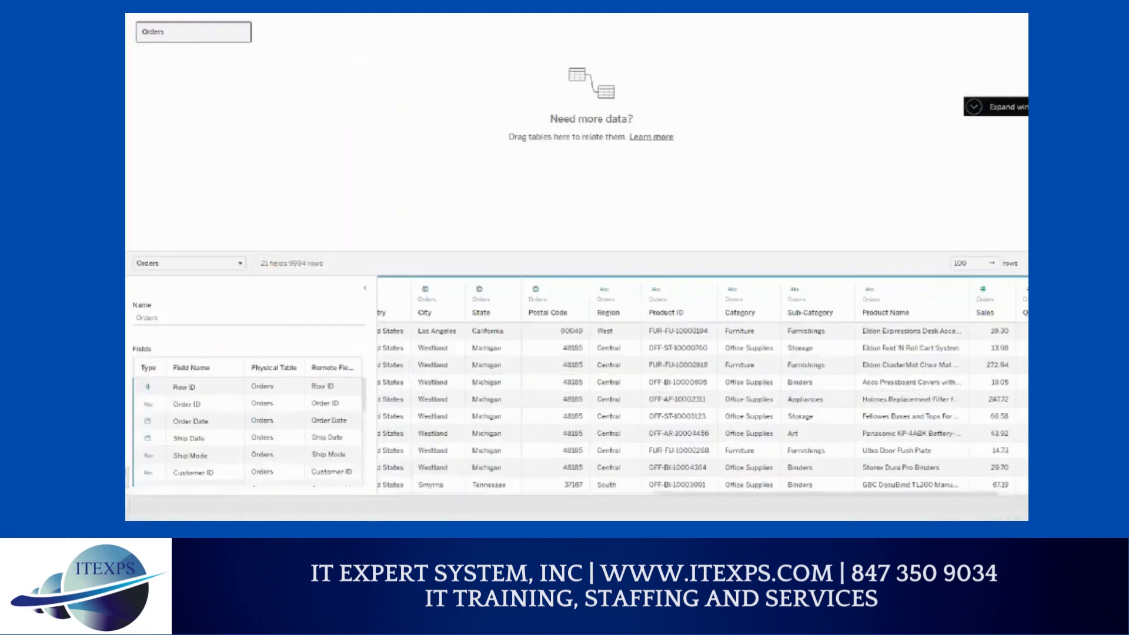
pyautogui.moveTo(414, 235); pyautogui.dragTo(437, 236)
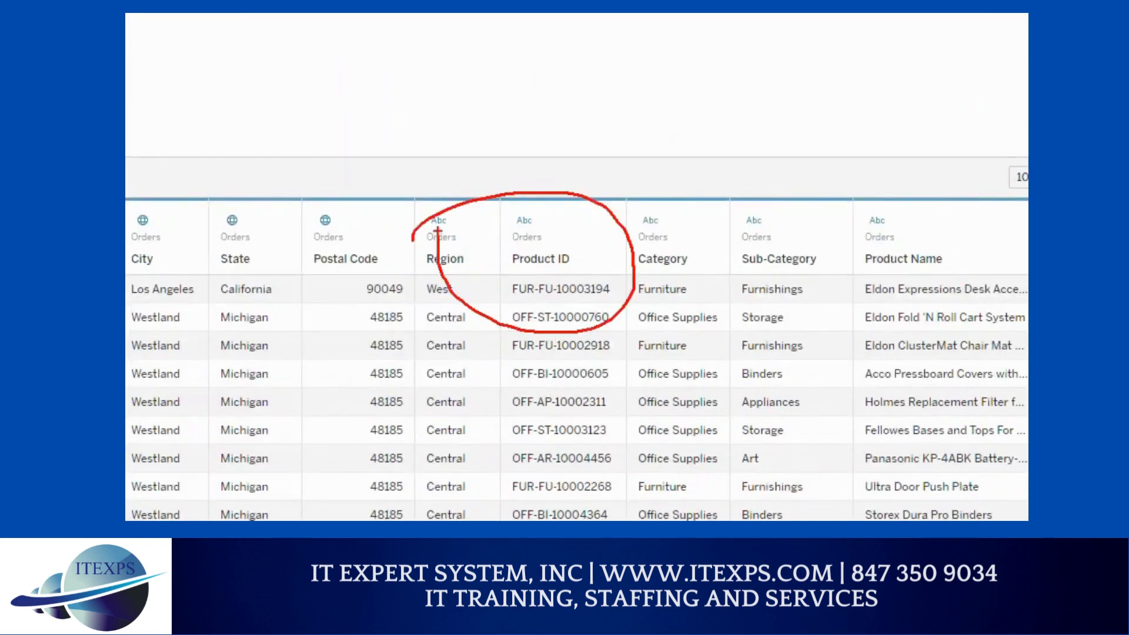
pyautogui.press('b')
pyautogui.moveTo(540, 220)
pyautogui.mouseDown()
pyautogui.moveTo(520, 236)
pyautogui.moveTo(541, 220)
pyautogui.moveTo(550, 244)
pyautogui.mouseUp()
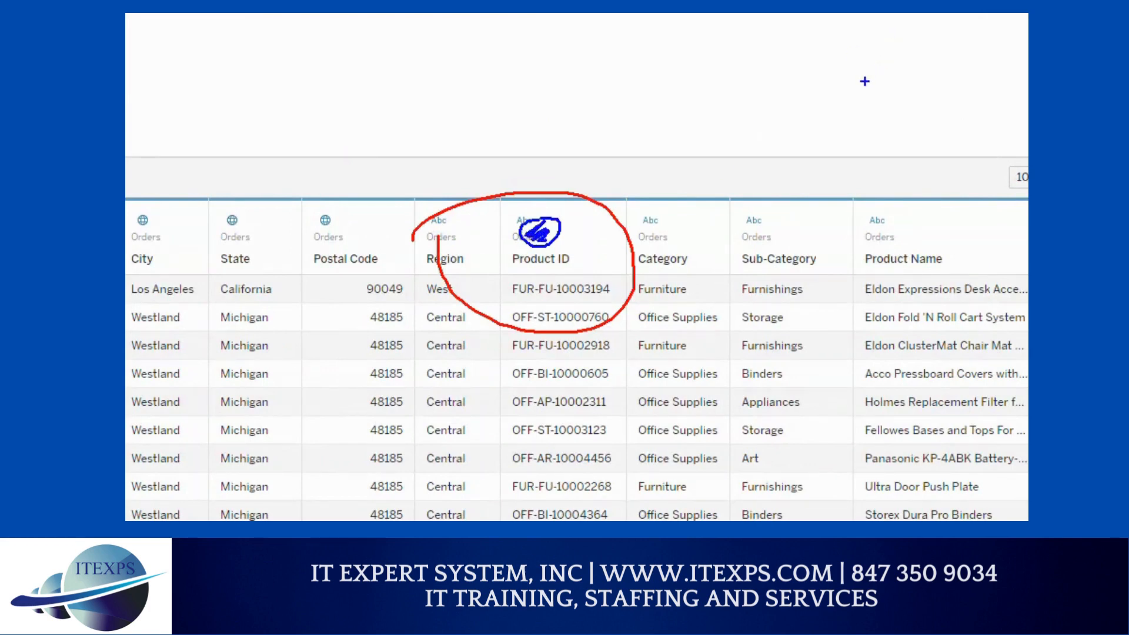
pyautogui.moveTo(775, 306)
pyautogui.mouseDown()
pyautogui.moveTo(732, 327)
pyautogui.moveTo(782, 322)
pyautogui.moveTo(723, 307)
pyautogui.moveTo(753, 331)
pyautogui.moveTo(781, 330)
pyautogui.mouseUp()
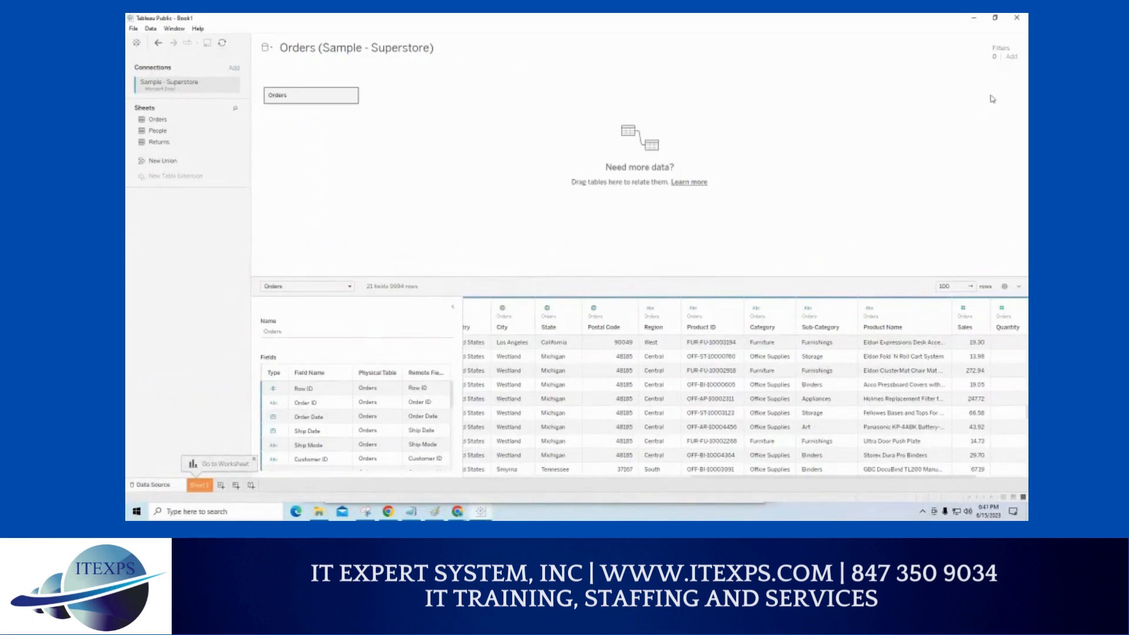
pyautogui.moveTo(1019, 40)
pyautogui.mouseDown()
pyautogui.moveTo(975, 46)
pyautogui.moveTo(1020, 110)
pyautogui.moveTo(1007, 35)
pyautogui.moveTo(909, 122)
pyautogui.moveTo(1027, 72)
pyautogui.moveTo(891, 32)
pyautogui.moveTo(911, 141)
pyautogui.moveTo(989, 142)
pyautogui.mouseUp()
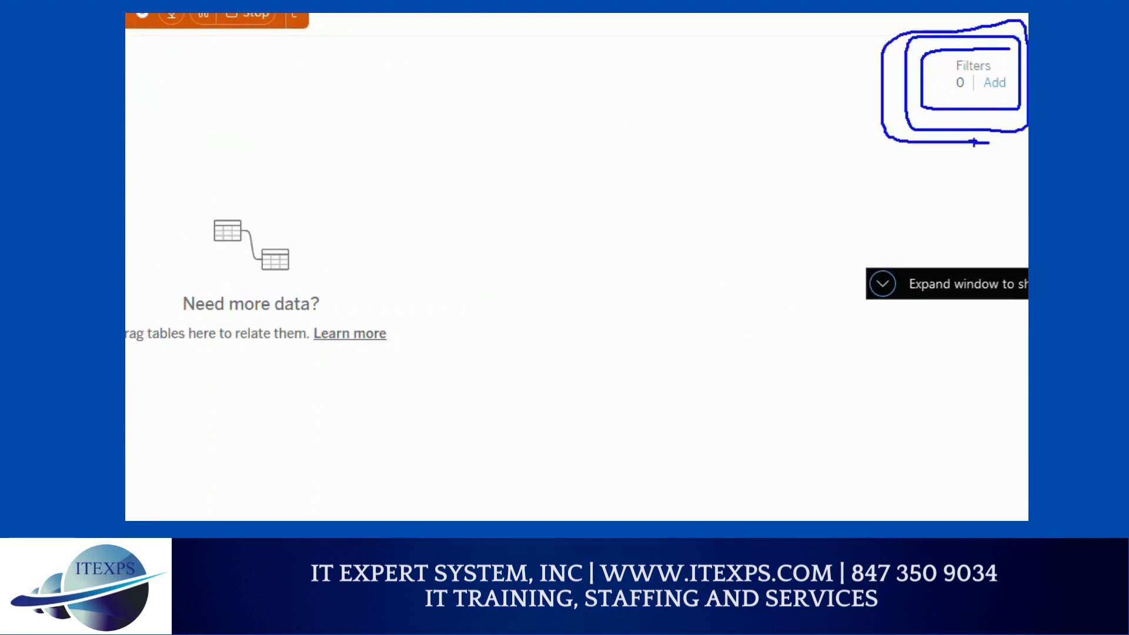
pyautogui.click(1014, 61)
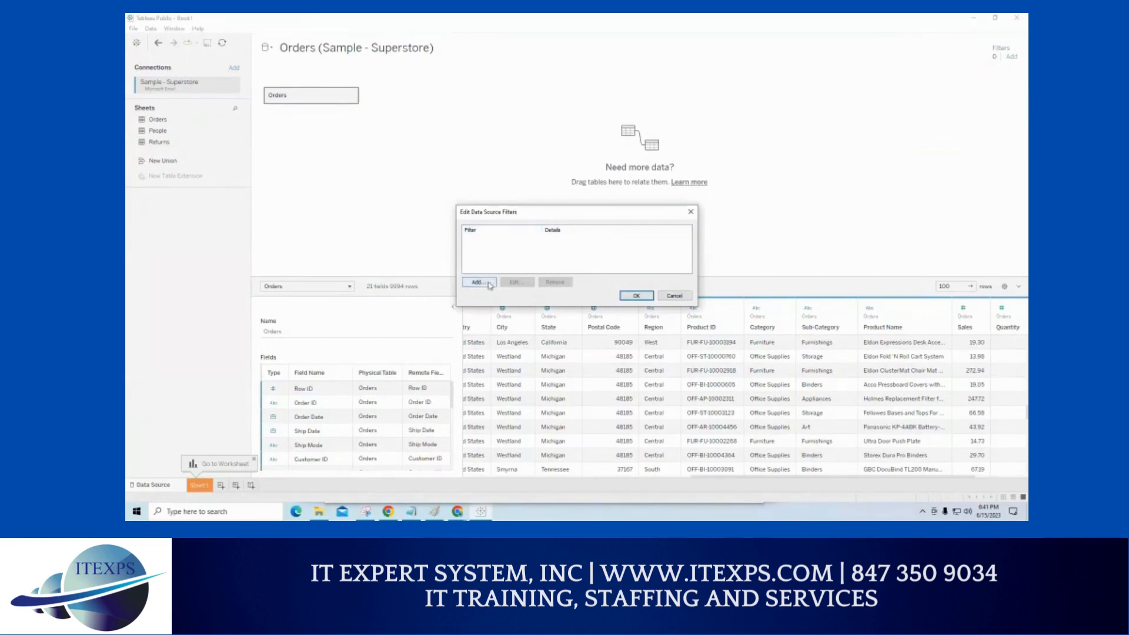
pyautogui.click(478, 282)
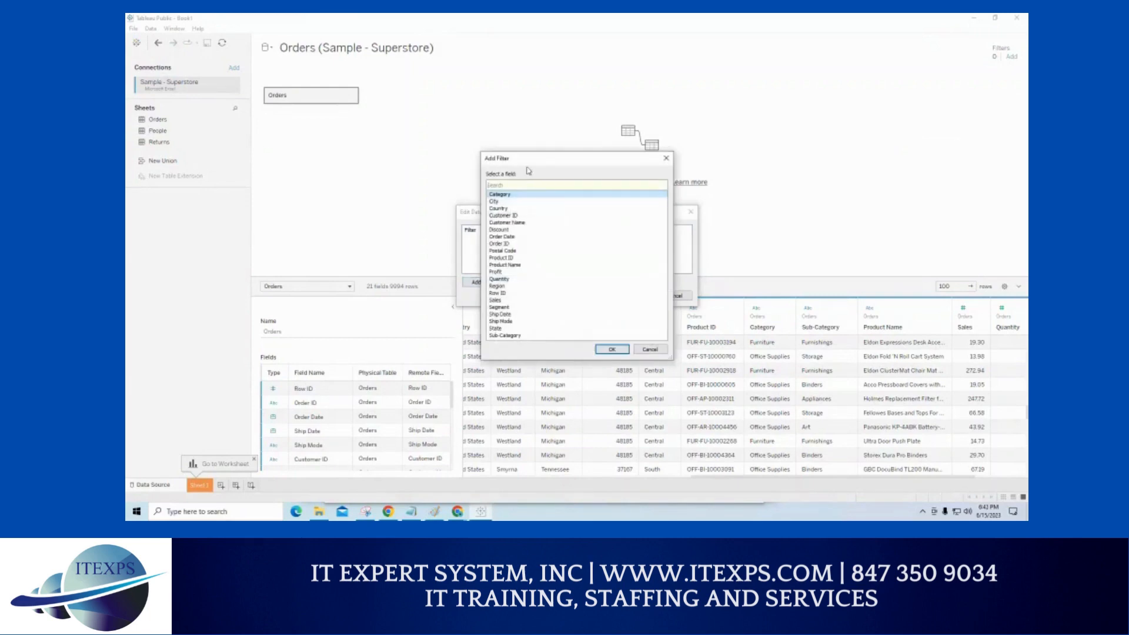
pyautogui.moveTo(528, 163); pyautogui.dragTo(536, 146)
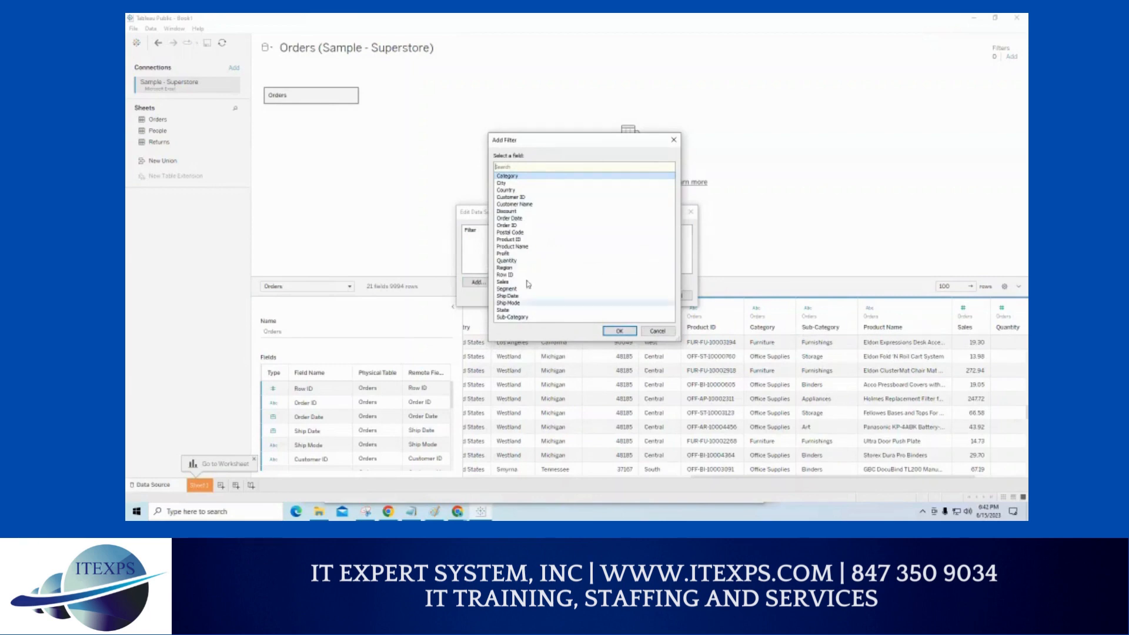
pyautogui.click(513, 317)
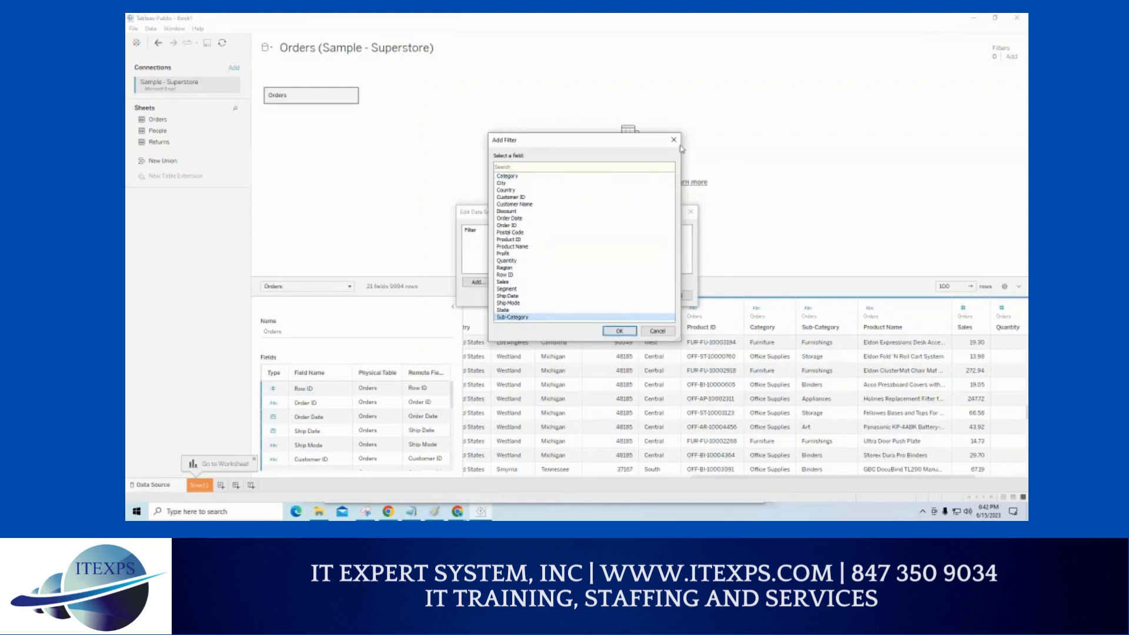
pyautogui.click(674, 140)
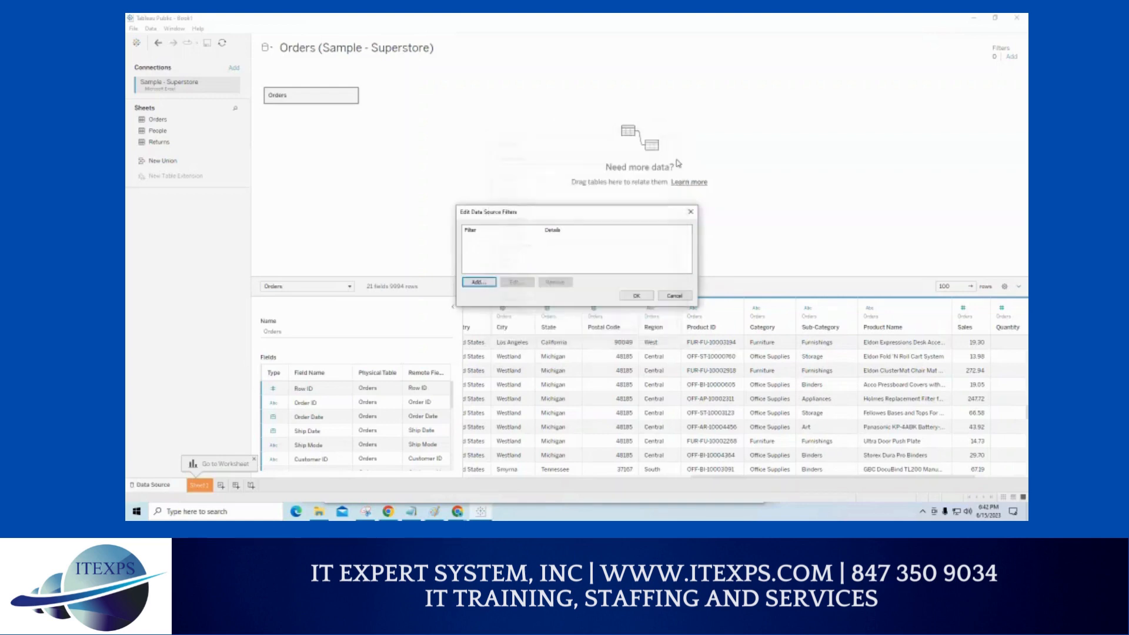
pyautogui.click(688, 214)
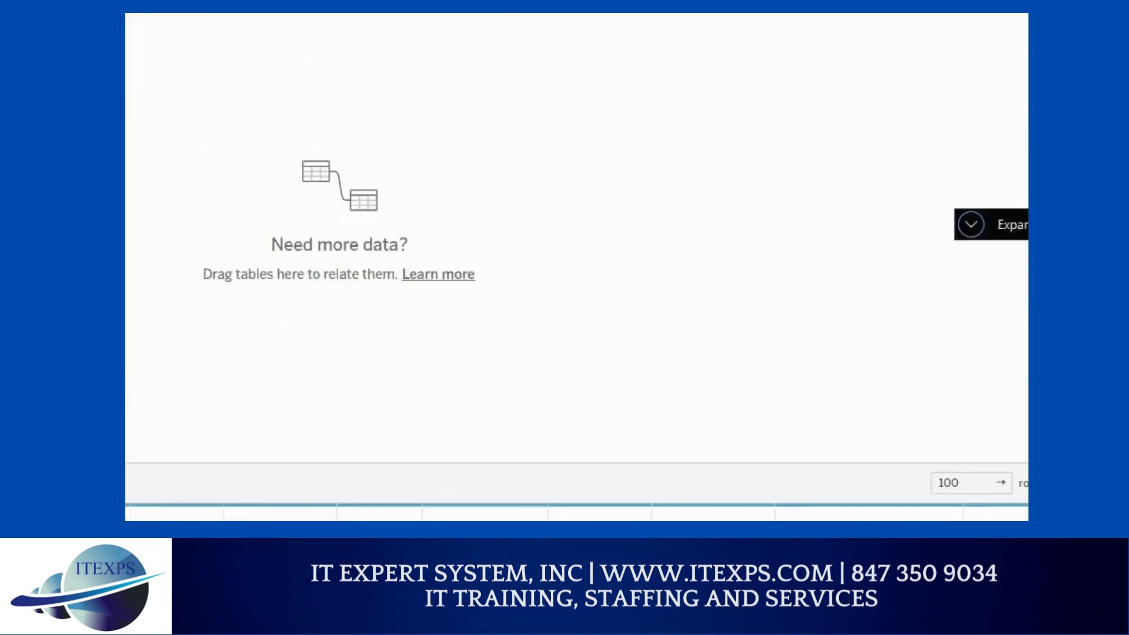
# Start a new data source filter on the Sub-Category field, opening its filter settings.
pyautogui.moveTo(1016, 88)
pyautogui.mouseDown()
pyautogui.moveTo(980, 124)
pyautogui.moveTo(1017, 82)
pyautogui.moveTo(973, 79)
pyautogui.moveTo(1026, 106)
pyautogui.moveTo(971, 88)
pyautogui.moveTo(1026, 141)
pyautogui.mouseUp()
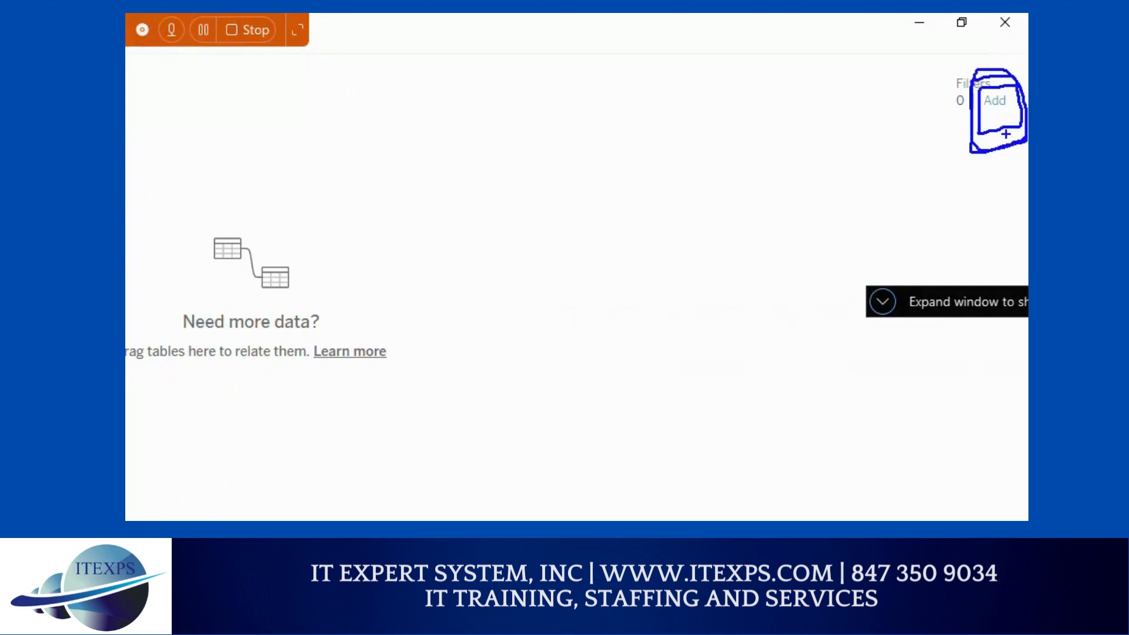
pyautogui.press('Escape')
pyautogui.click(1013, 57)
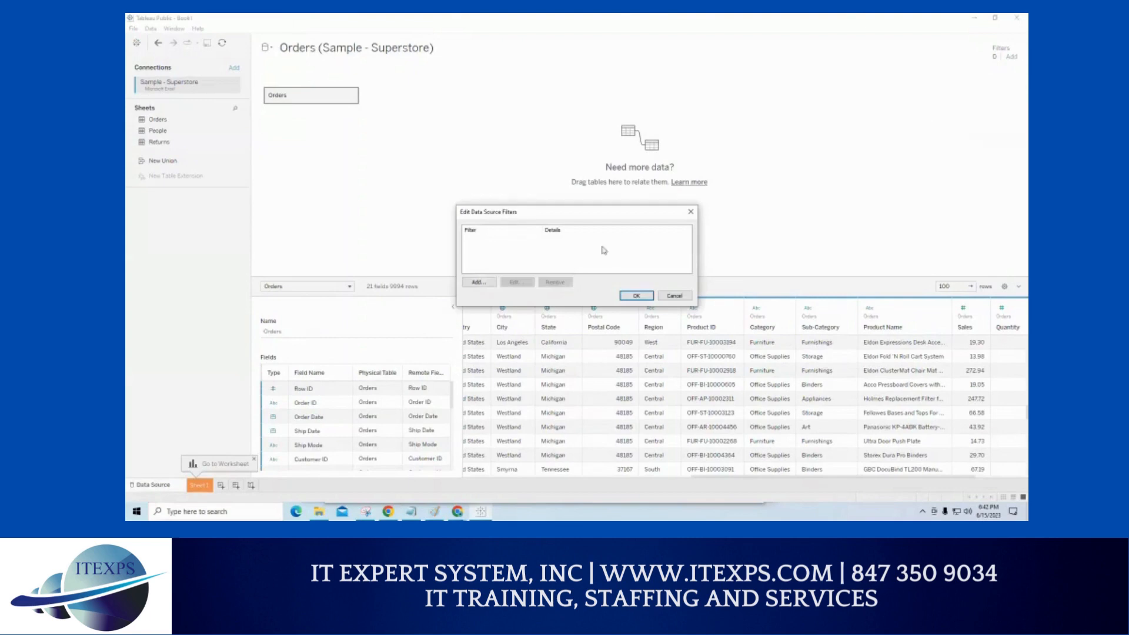
pyautogui.click(479, 283)
pyautogui.hotkey('ctrl', '1')
pyautogui.click(473, 284)
pyautogui.moveTo(448, 279)
pyautogui.mouseDown()
pyautogui.moveTo(489, 276)
pyautogui.moveTo(478, 304)
pyautogui.moveTo(456, 276)
pyautogui.moveTo(463, 284)
pyautogui.mouseUp()
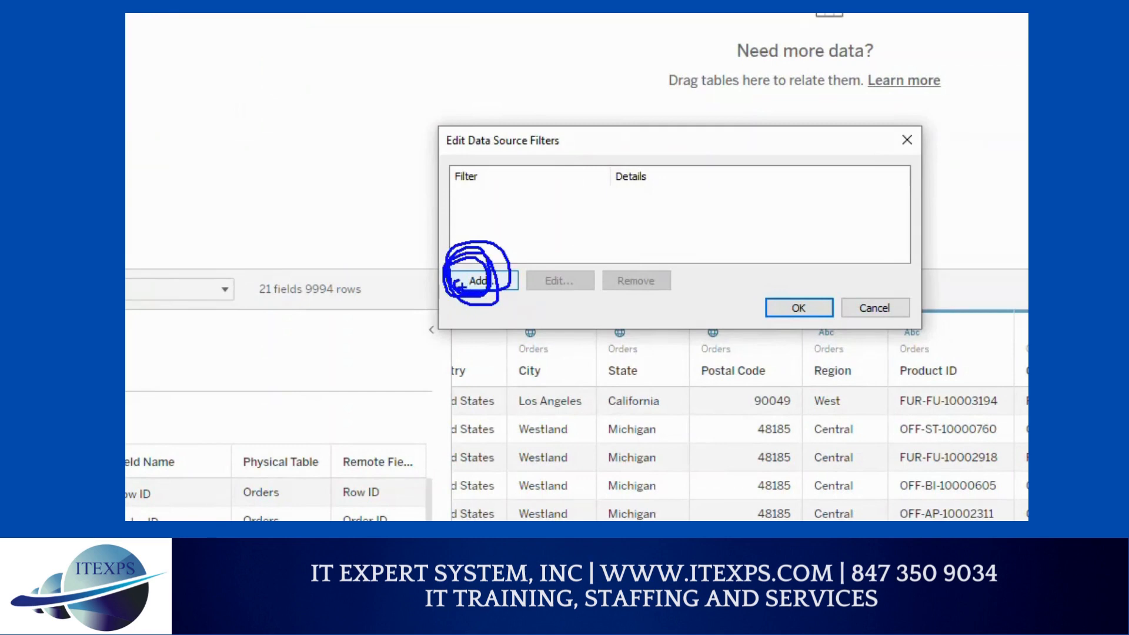
pyautogui.press('Escape')
pyautogui.click(476, 284)
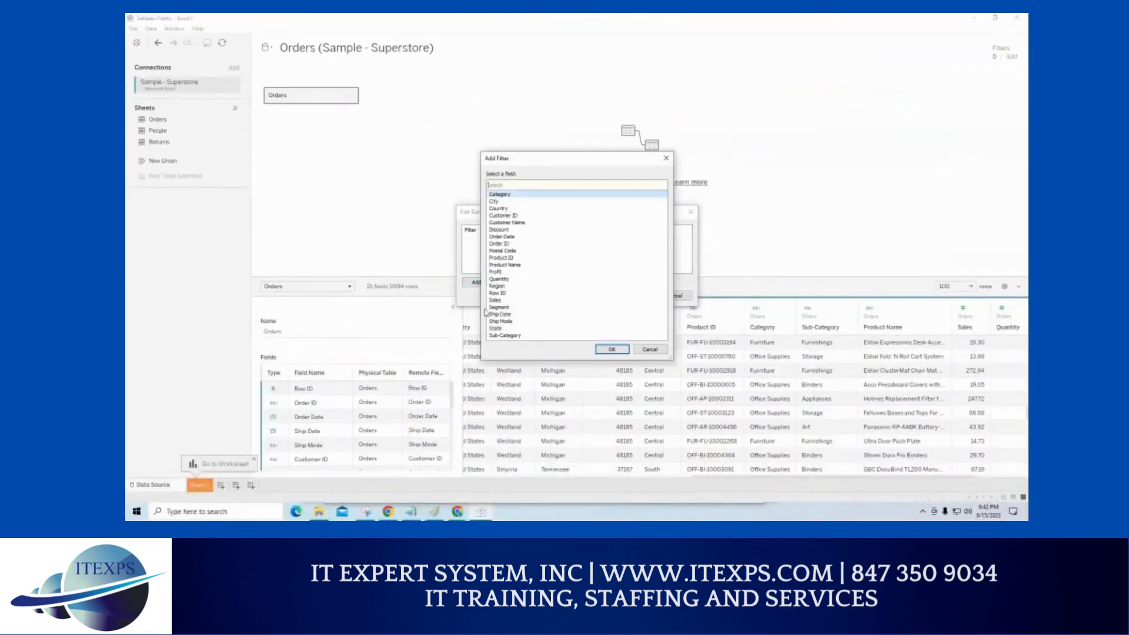
pyautogui.click(521, 338)
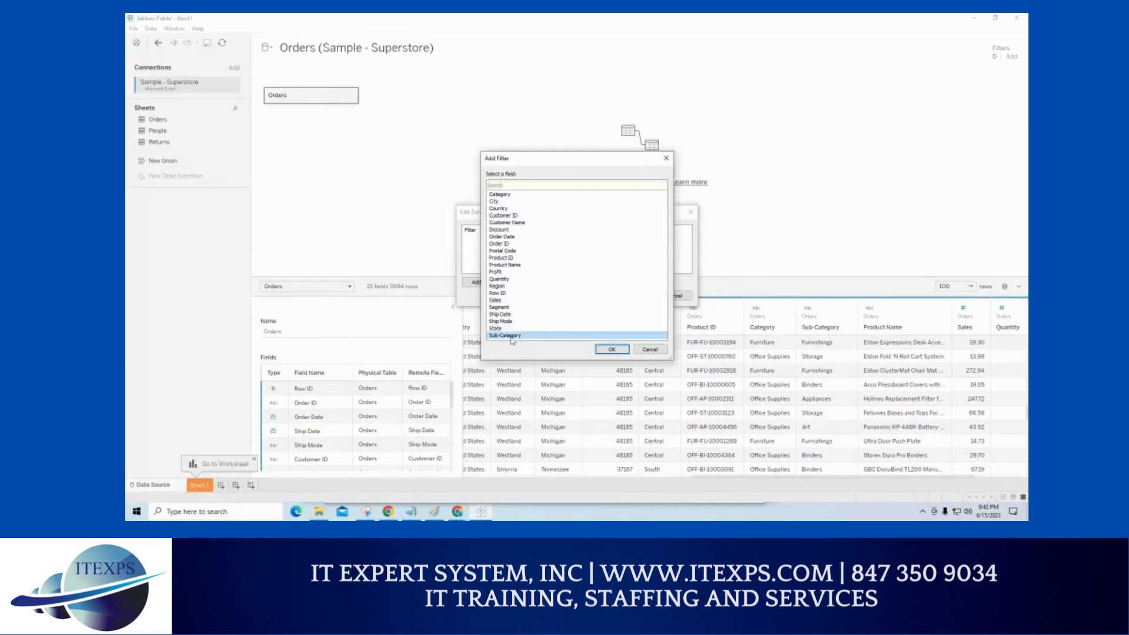
pyautogui.click(610, 351)
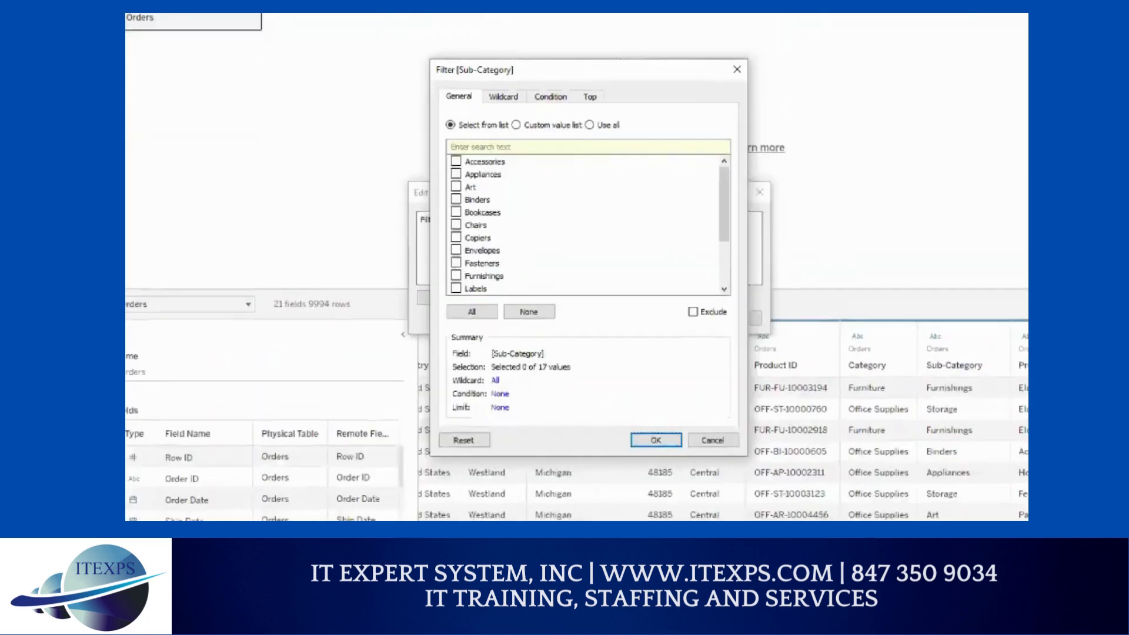
pyautogui.moveTo(456, 133)
pyautogui.mouseDown()
pyautogui.moveTo(548, 95)
pyautogui.moveTo(694, 186)
pyautogui.moveTo(647, 355)
pyautogui.moveTo(448, 260)
pyautogui.moveTo(491, 142)
pyautogui.mouseUp()
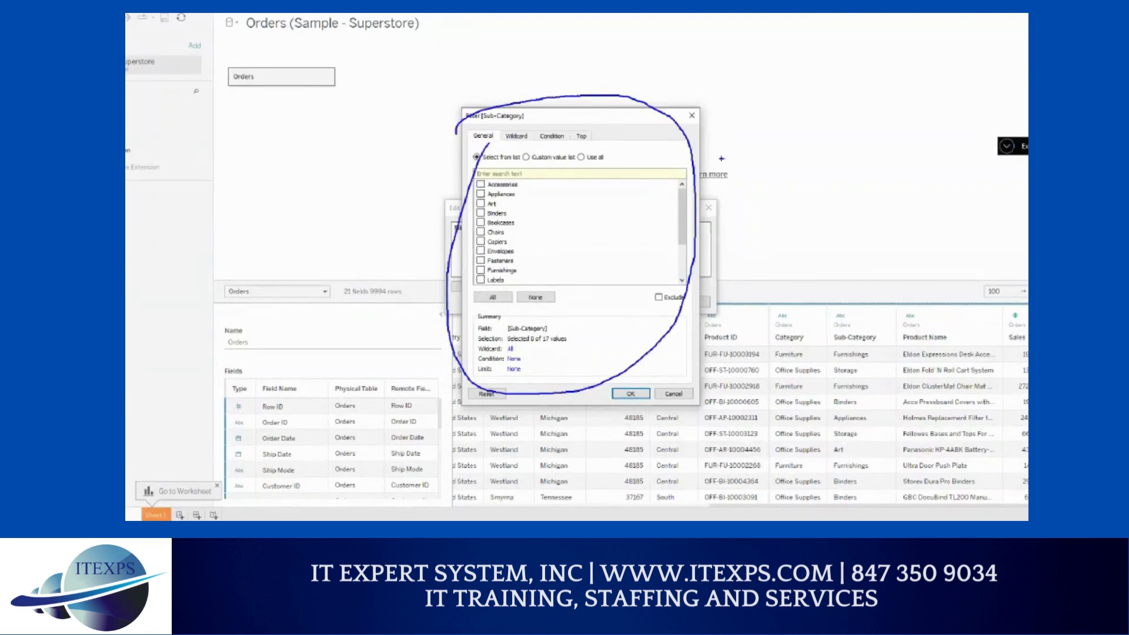
pyautogui.moveTo(741, 137)
pyautogui.mouseDown()
pyautogui.moveTo(745, 172)
pyautogui.moveTo(766, 159)
pyautogui.moveTo(792, 172)
pyautogui.mouseUp()
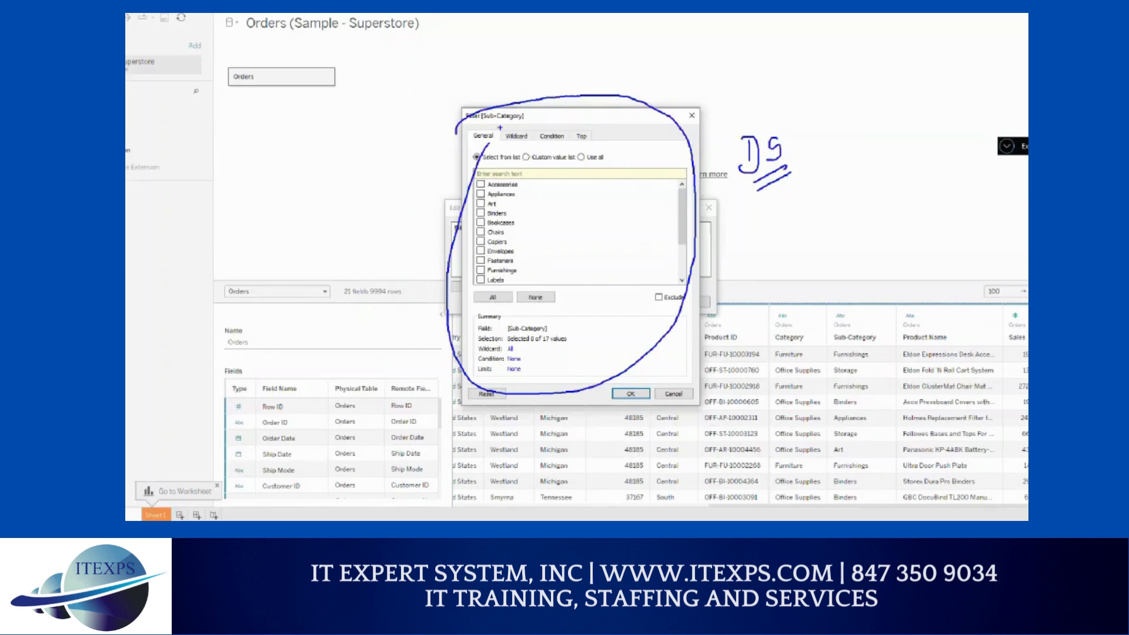
pyautogui.moveTo(491, 125); pyautogui.dragTo(537, 128)
pyautogui.moveTo(871, 326)
pyautogui.mouseDown()
pyautogui.moveTo(818, 341)
pyautogui.moveTo(850, 319)
pyautogui.mouseUp()
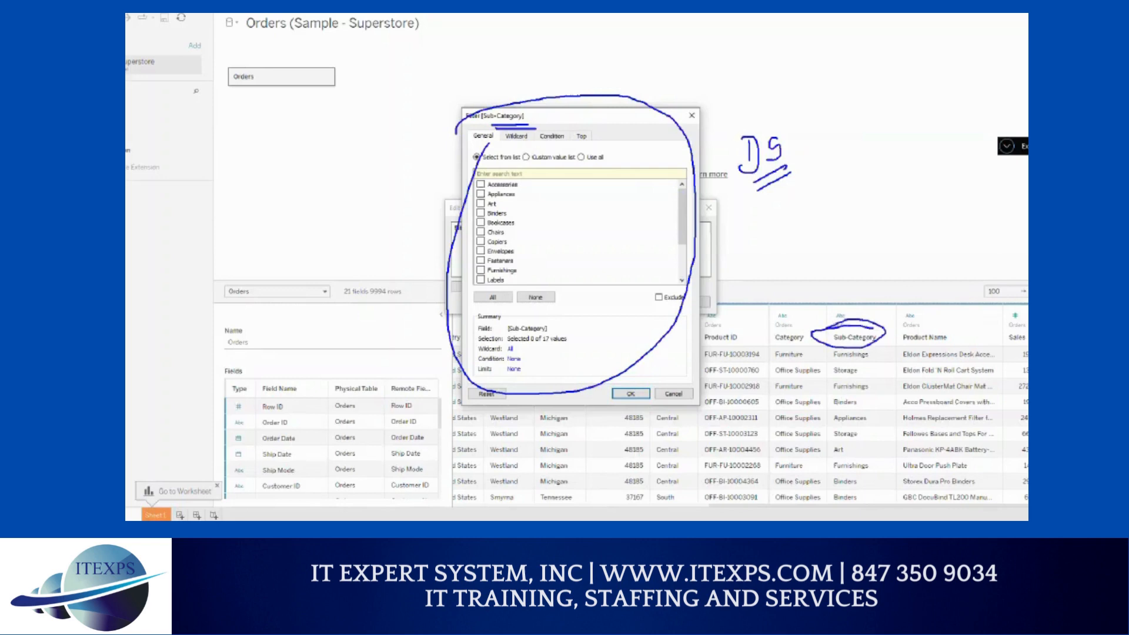
# Search the Sub-Category values for "sto" and set the filter to exclude Storage.
pyautogui.moveTo(525, 179); pyautogui.dragTo(550, 274)
pyautogui.write('sto')
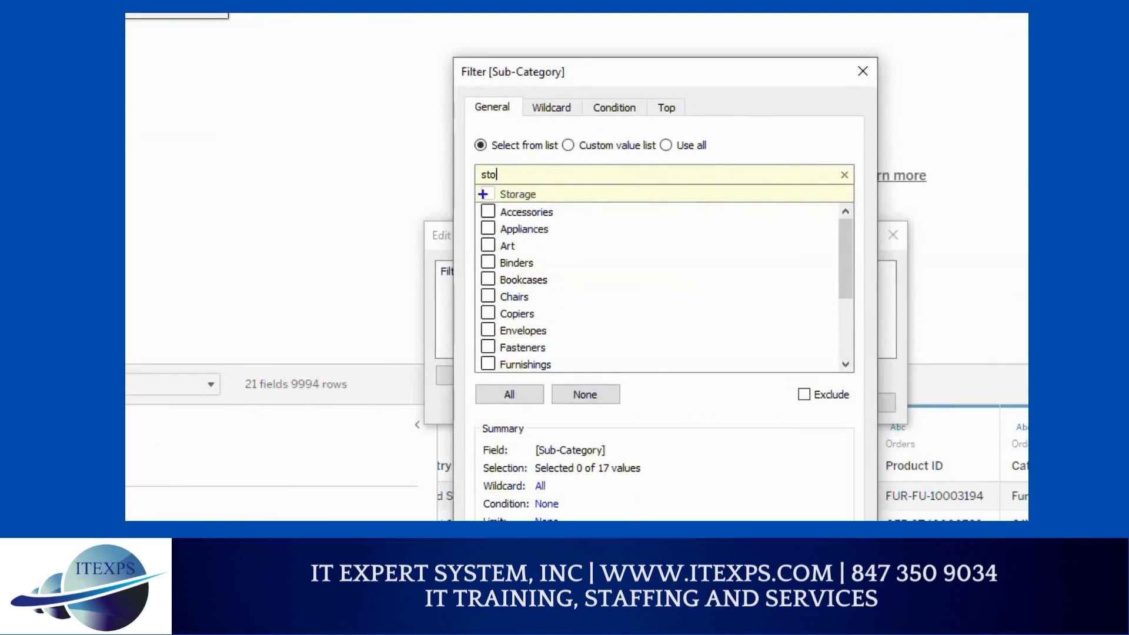
pyautogui.moveTo(484, 198); pyautogui.dragTo(499, 182)
pyautogui.moveTo(801, 388)
pyautogui.mouseDown()
pyautogui.moveTo(803, 406)
pyautogui.moveTo(826, 383)
pyautogui.mouseUp()
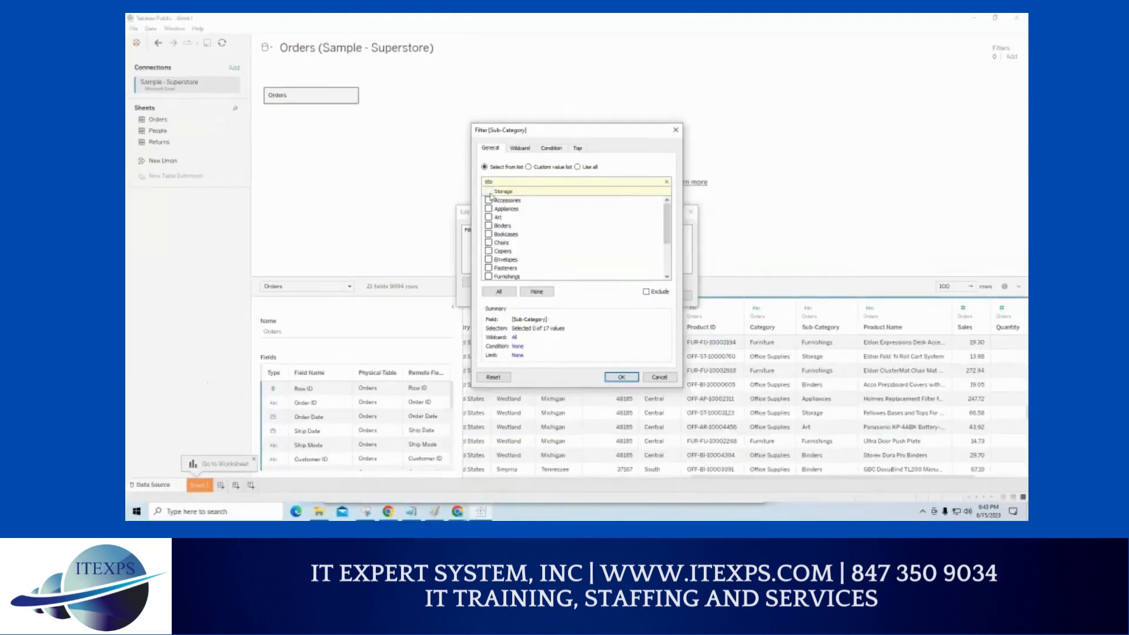
pyautogui.click(488, 192)
pyautogui.click(647, 292)
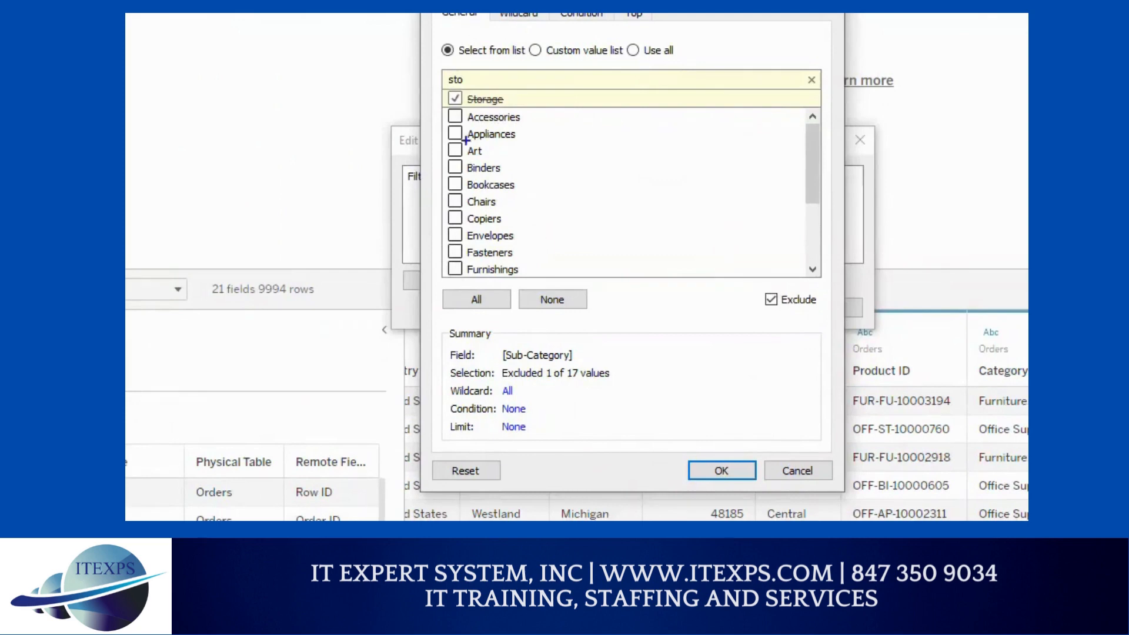
pyautogui.moveTo(468, 108); pyautogui.dragTo(517, 107)
pyautogui.moveTo(587, 333)
pyautogui.mouseDown()
pyautogui.moveTo(628, 367)
pyautogui.moveTo(634, 438)
pyautogui.mouseUp()
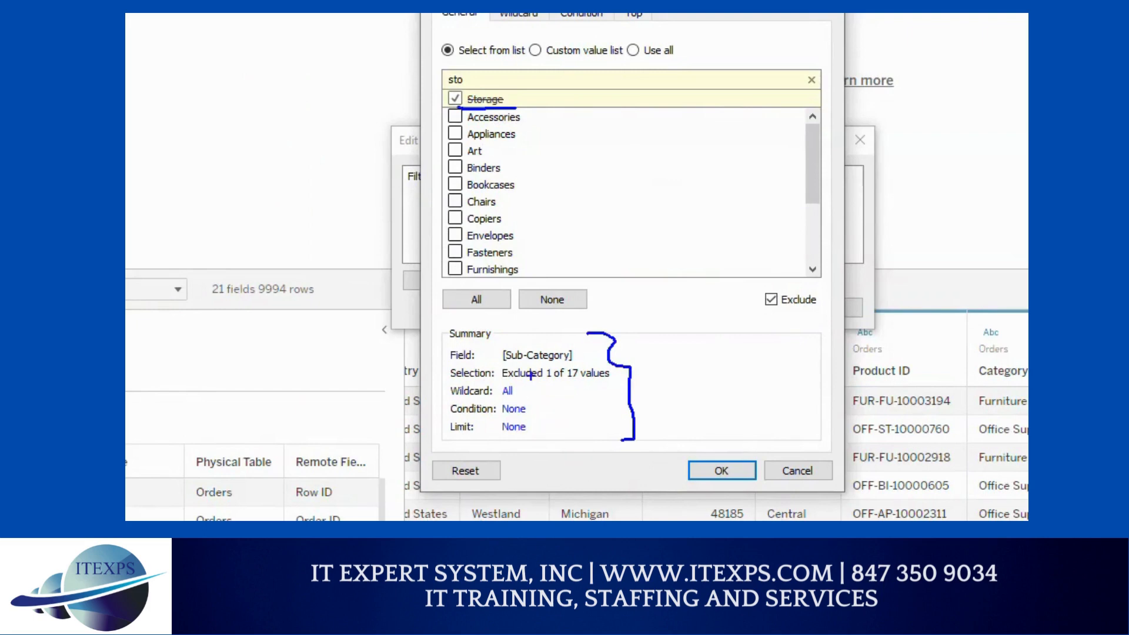
pyautogui.moveTo(546, 382); pyautogui.dragTo(558, 382)
pyautogui.moveTo(435, 76)
pyautogui.mouseDown()
pyautogui.moveTo(470, 96)
pyautogui.moveTo(452, 95)
pyautogui.mouseUp()
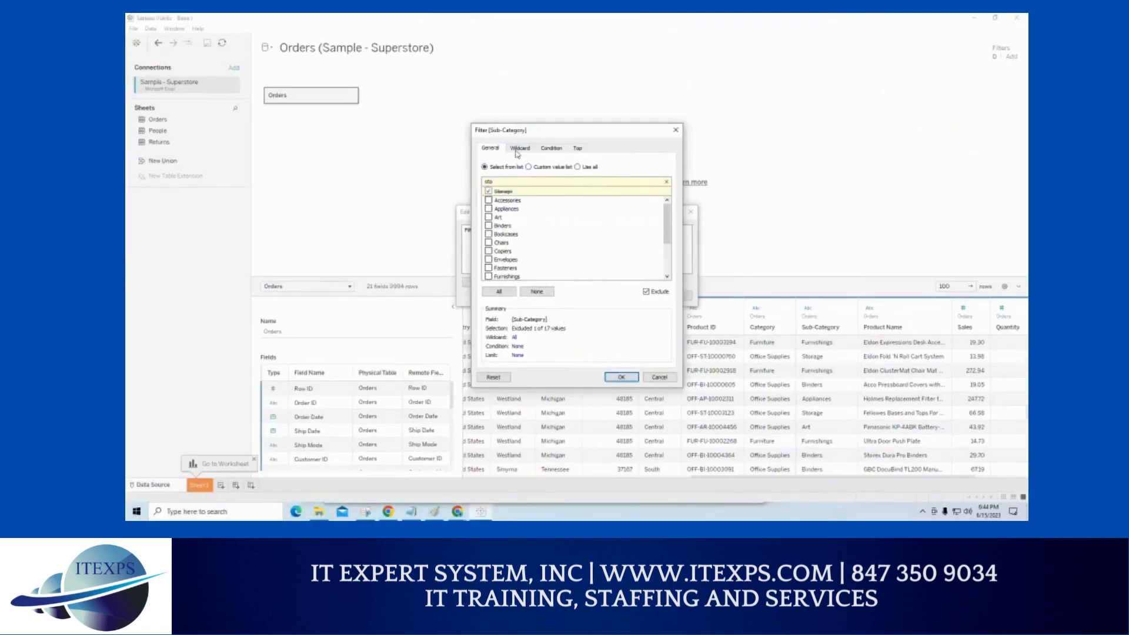
# Add a wildcard to the Sub-Category filter that matches values containing "furniture".
pyautogui.click(518, 151)
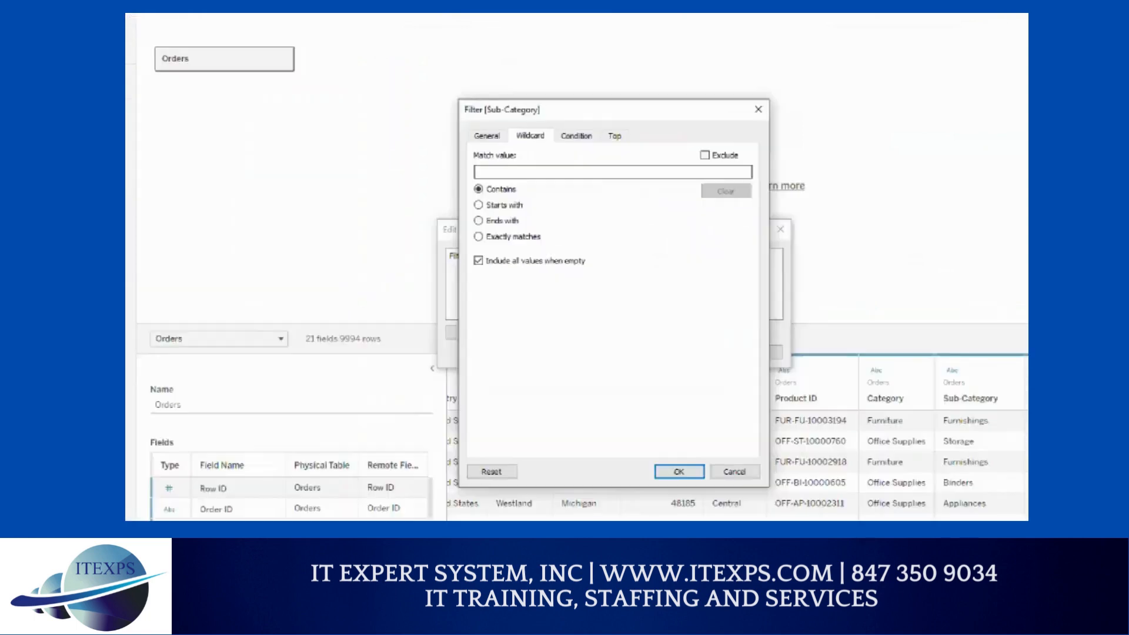
pyautogui.moveTo(509, 148)
pyautogui.mouseDown()
pyautogui.moveTo(525, 114)
pyautogui.moveTo(518, 157)
pyautogui.mouseUp()
pyautogui.write('furniture')
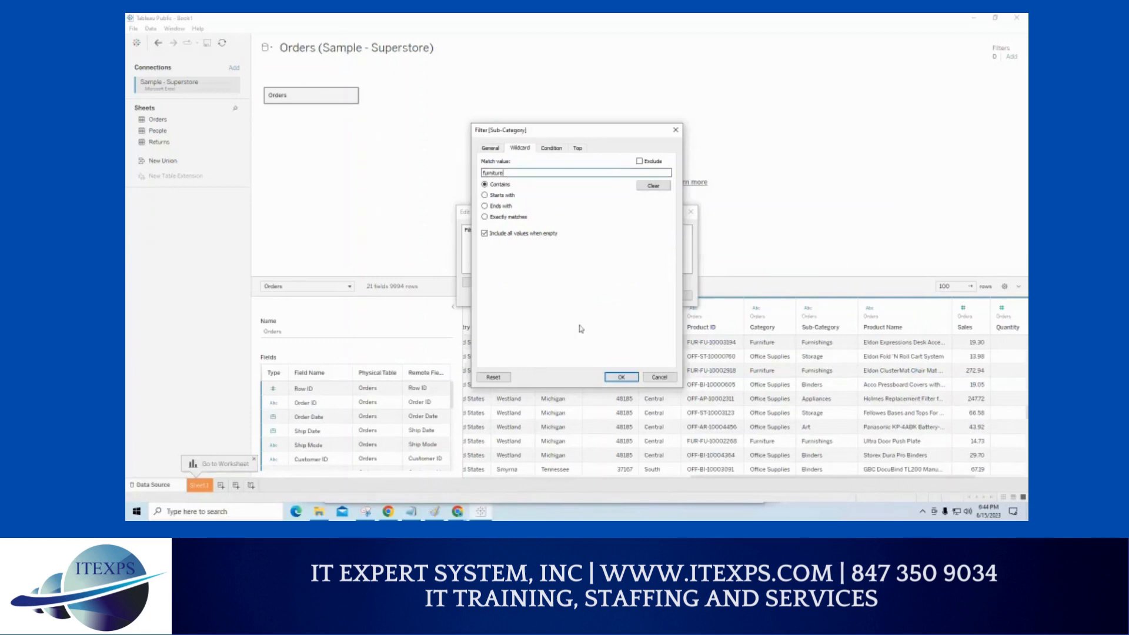
# Examine the wildcard match options: Contains, Starts with, Ends with, Exactly matches, and Include all values when empty.
pyautogui.hotkey('ctrl', '1')
pyautogui.click(504, 195)
pyautogui.moveTo(469, 190); pyautogui.dragTo(477, 190)
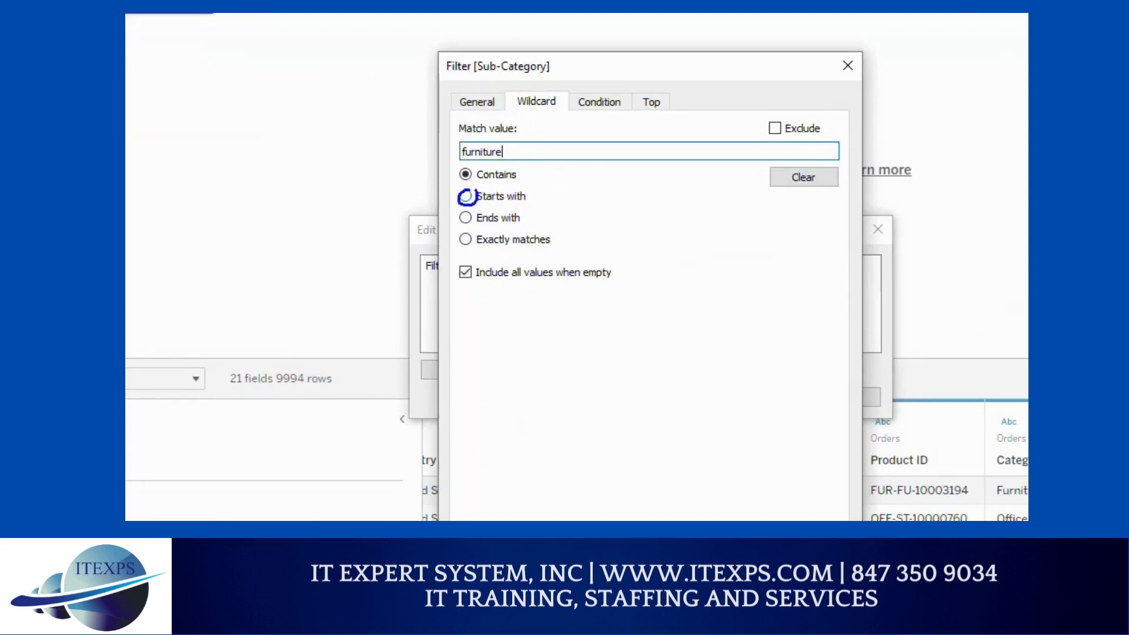
pyautogui.moveTo(603, 212); pyautogui.dragTo(649, 210)
pyautogui.moveTo(597, 177); pyautogui.dragTo(598, 229)
pyautogui.moveTo(768, 218)
pyautogui.mouseDown()
pyautogui.moveTo(767, 273)
pyautogui.moveTo(706, 246)
pyautogui.mouseUp()
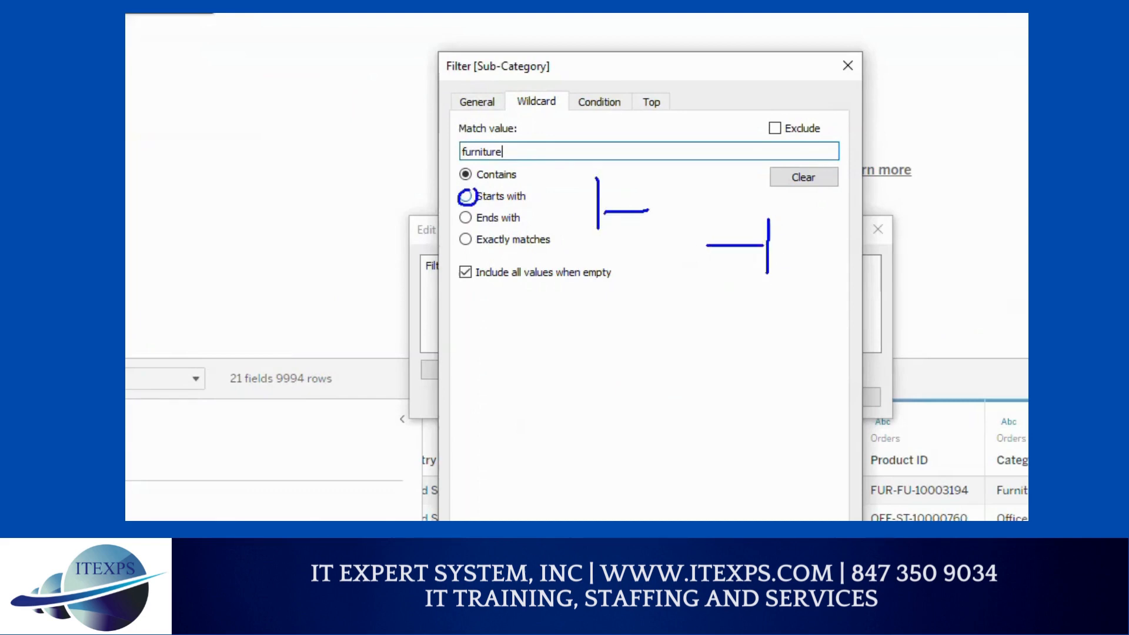
pyautogui.moveTo(479, 247); pyautogui.dragTo(559, 247)
pyautogui.moveTo(446, 143)
pyautogui.mouseDown()
pyautogui.moveTo(503, 142)
pyautogui.moveTo(503, 162)
pyautogui.moveTo(459, 160)
pyautogui.mouseUp()
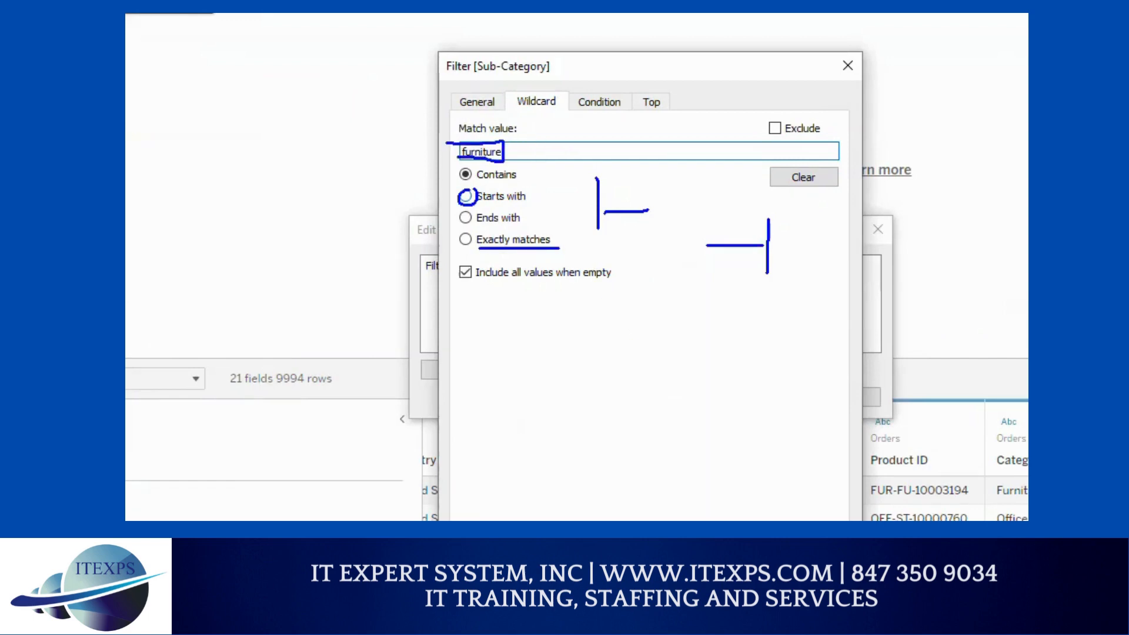
pyautogui.moveTo(623, 127)
pyautogui.mouseDown()
pyautogui.moveTo(695, 168)
pyautogui.moveTo(647, 122)
pyautogui.mouseUp()
pyautogui.moveTo(715, 141); pyautogui.dragTo(762, 138)
pyautogui.moveTo(641, 145); pyautogui.dragTo(671, 146)
pyautogui.moveTo(599, 148); pyautogui.dragTo(618, 148)
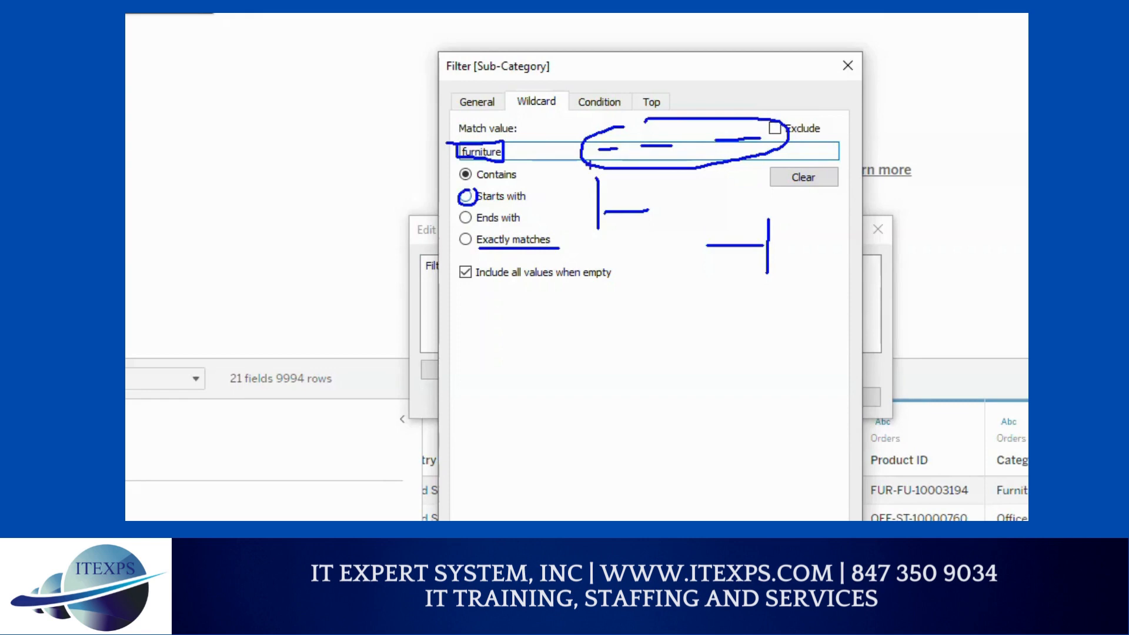
pyautogui.moveTo(503, 304); pyautogui.dragTo(503, 353)
pyautogui.moveTo(586, 295); pyautogui.dragTo(586, 346)
pyautogui.moveTo(504, 320)
pyautogui.mouseDown()
pyautogui.moveTo(584, 320)
pyautogui.moveTo(586, 335)
pyautogui.mouseUp()
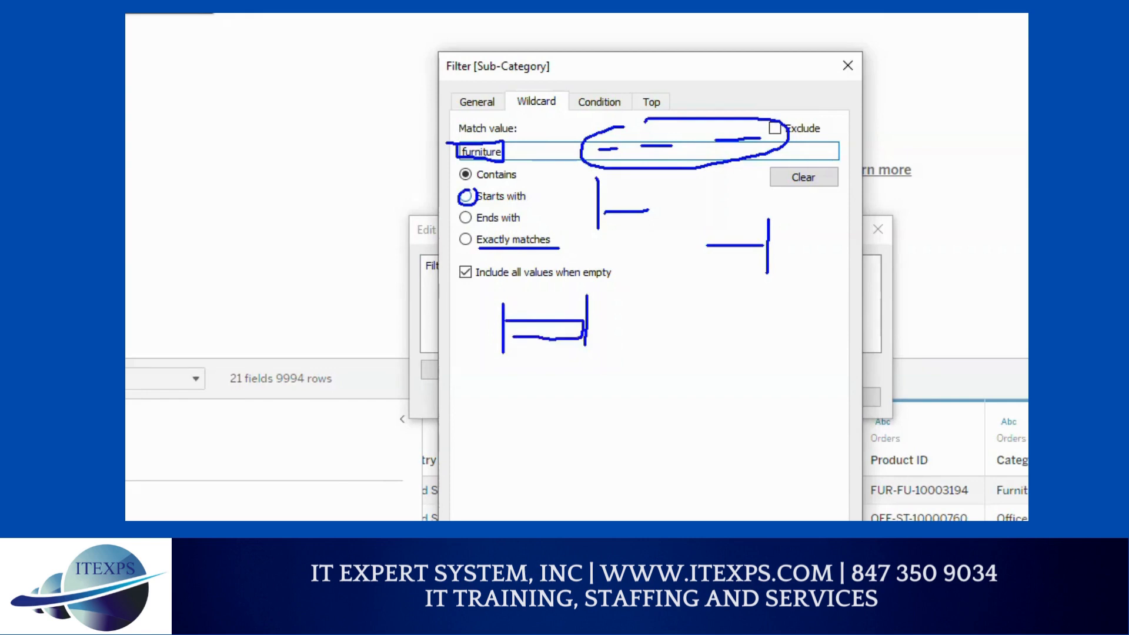
pyautogui.moveTo(507, 347)
pyautogui.mouseDown()
pyautogui.moveTo(474, 344)
pyautogui.moveTo(466, 238)
pyautogui.mouseUp()
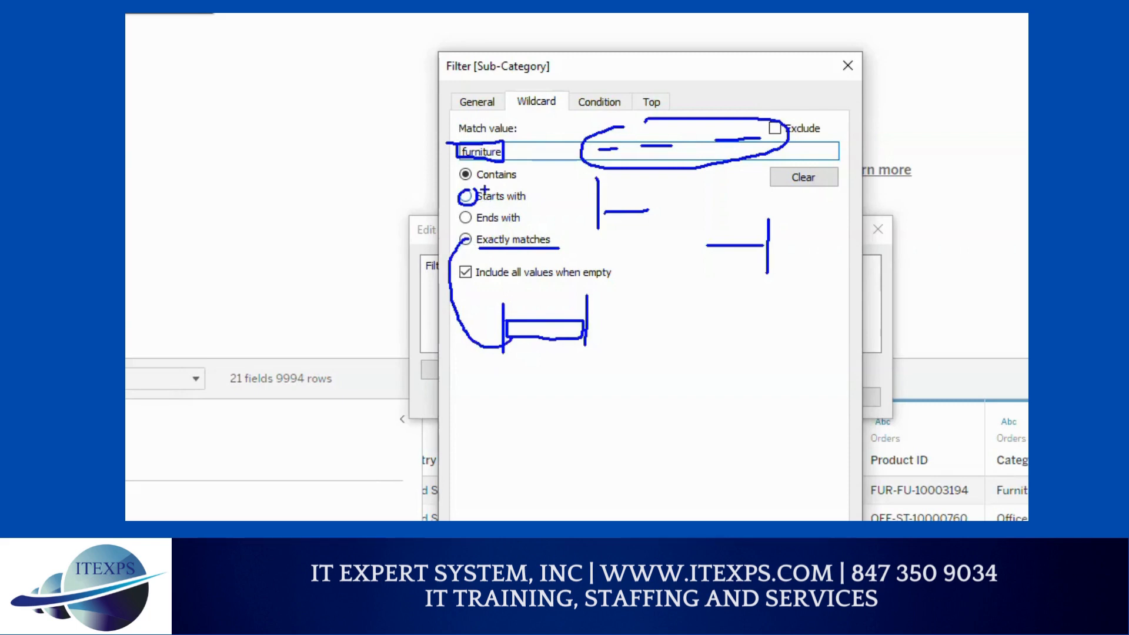
pyautogui.moveTo(682, 316)
pyautogui.mouseDown()
pyautogui.moveTo(791, 432)
pyautogui.moveTo(680, 315)
pyautogui.mouseUp()
pyautogui.moveTo(700, 352)
pyautogui.mouseDown()
pyautogui.moveTo(731, 350)
pyautogui.moveTo(734, 438)
pyautogui.mouseUp()
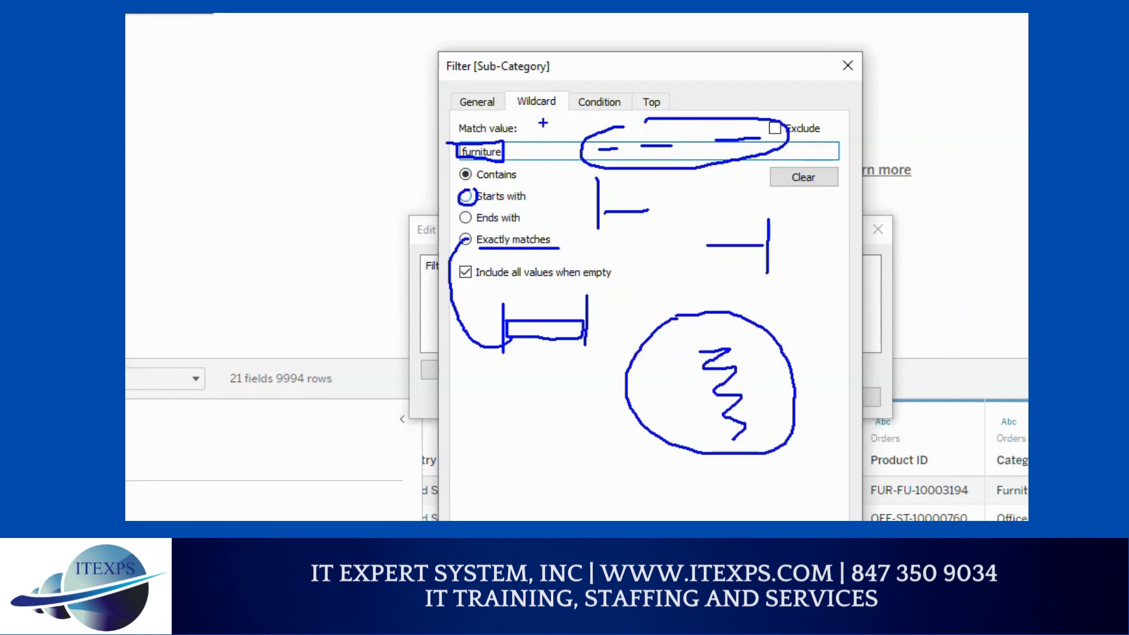
pyautogui.press('Escape')
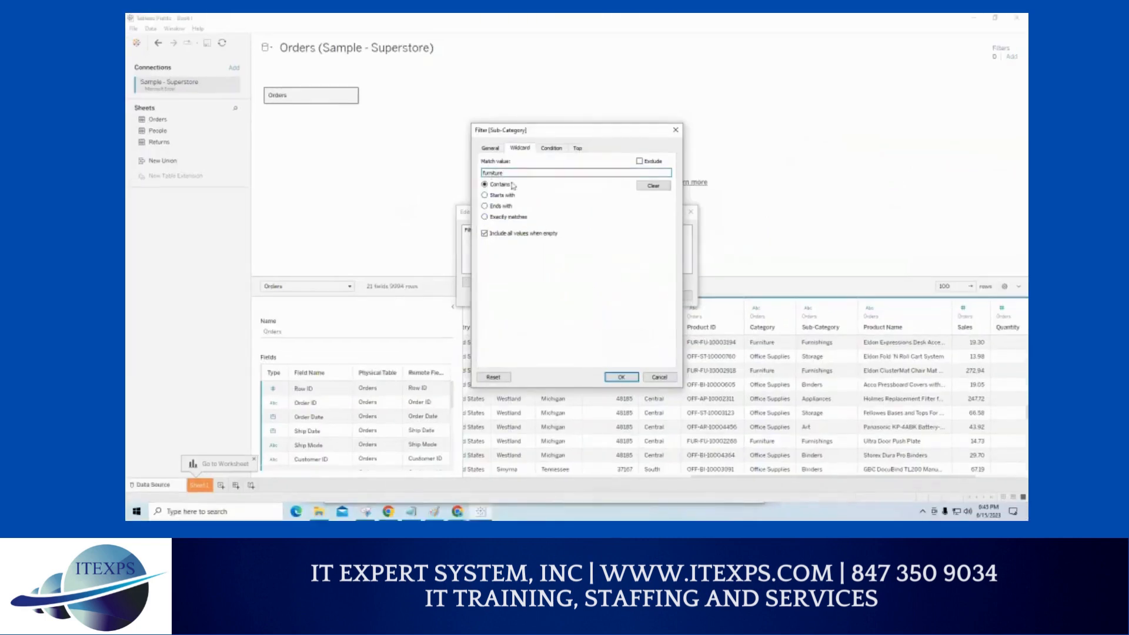
# Accept the Sub-Category filter settings and reopen the filter to review the selection, wildcard, condition and limit in its summary.
pyautogui.click(621, 377)
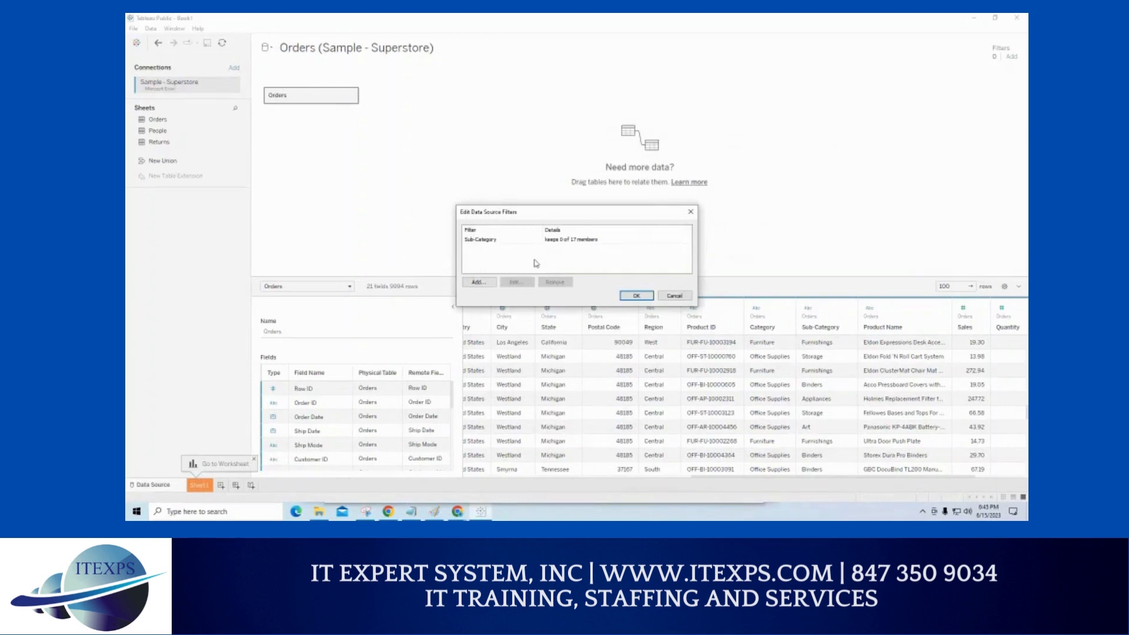
pyautogui.click(475, 245)
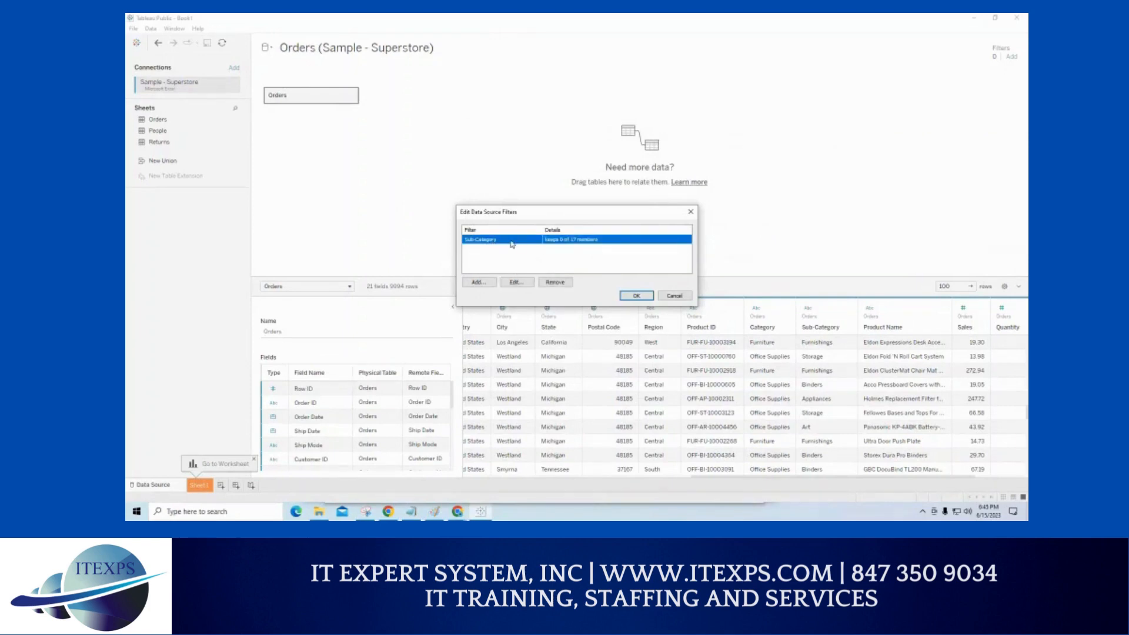
pyautogui.click(515, 283)
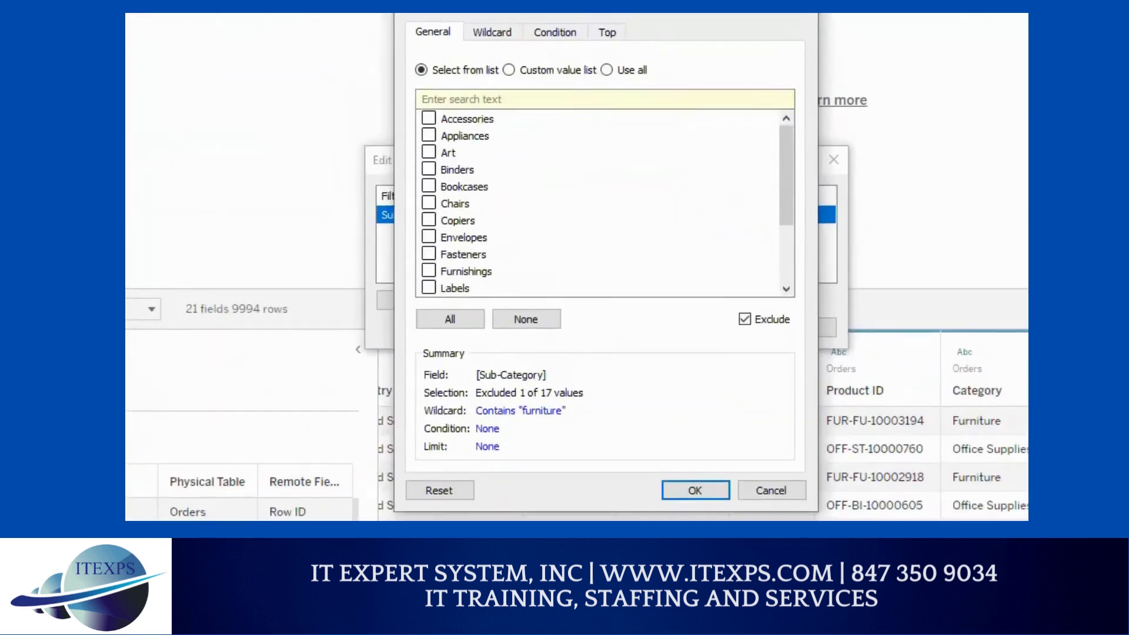
pyautogui.moveTo(474, 400); pyautogui.dragTo(589, 399)
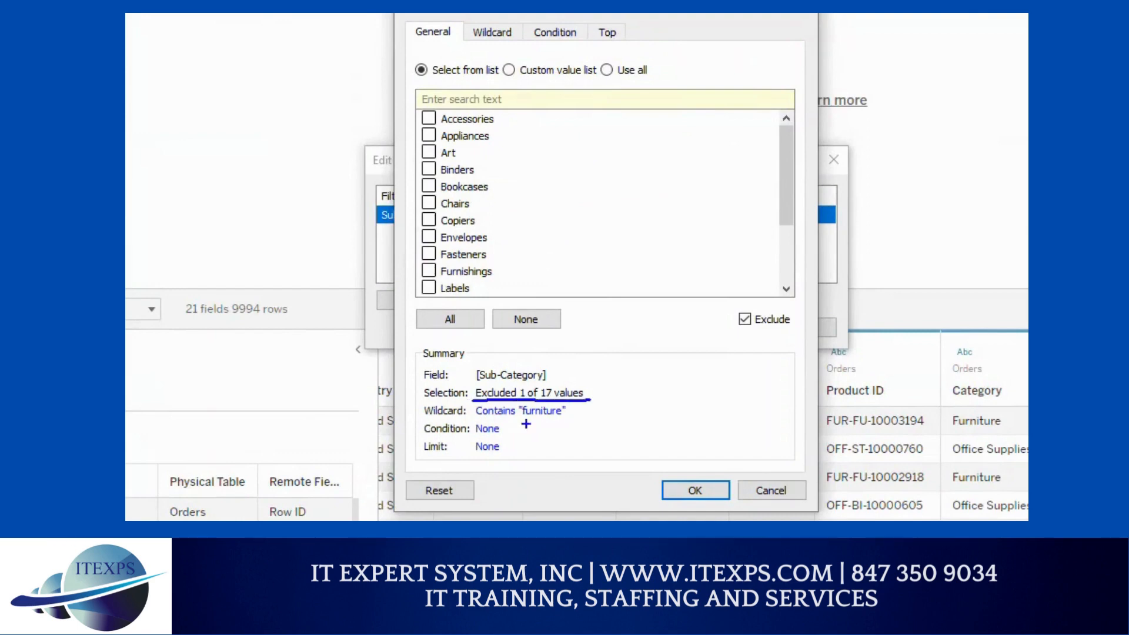
pyautogui.moveTo(474, 422); pyautogui.dragTo(569, 422)
pyautogui.moveTo(586, 345)
pyautogui.mouseDown()
pyautogui.moveTo(609, 382)
pyautogui.moveTo(619, 447)
pyautogui.mouseUp()
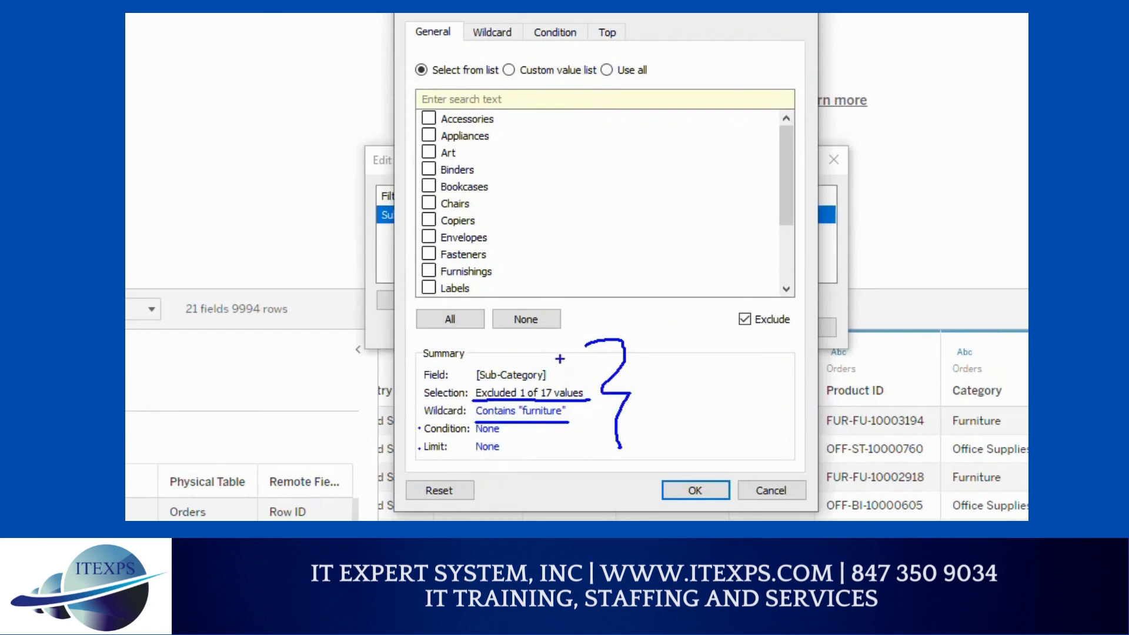
pyautogui.moveTo(874, 192)
pyautogui.mouseDown()
pyautogui.moveTo(875, 333)
pyautogui.moveTo(985, 362)
pyautogui.moveTo(979, 174)
pyautogui.moveTo(875, 183)
pyautogui.mouseUp()
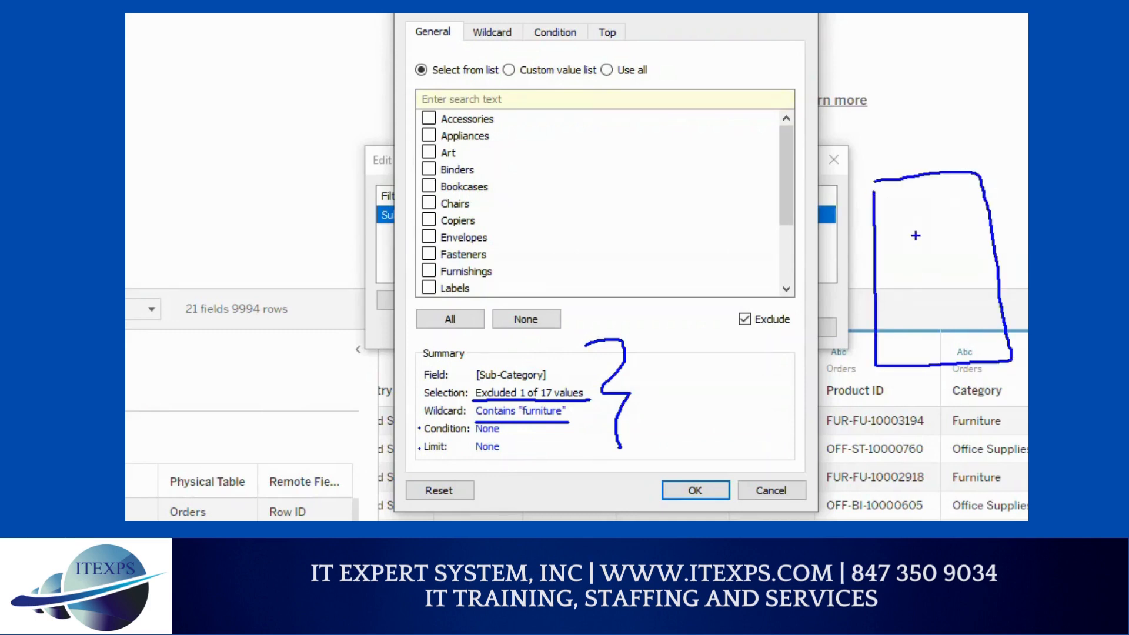
pyautogui.press('r')
pyautogui.moveTo(932, 203)
pyautogui.mouseDown()
pyautogui.moveTo(931, 224)
pyautogui.moveTo(934, 203)
pyautogui.mouseUp()
pyautogui.moveTo(935, 285)
pyautogui.mouseDown()
pyautogui.moveTo(917, 366)
pyautogui.moveTo(936, 333)
pyautogui.moveTo(1029, 267)
pyautogui.mouseUp()
pyautogui.moveTo(949, 288); pyautogui.dragTo(1014, 257)
pyautogui.moveTo(913, 204); pyautogui.dragTo(996, 200)
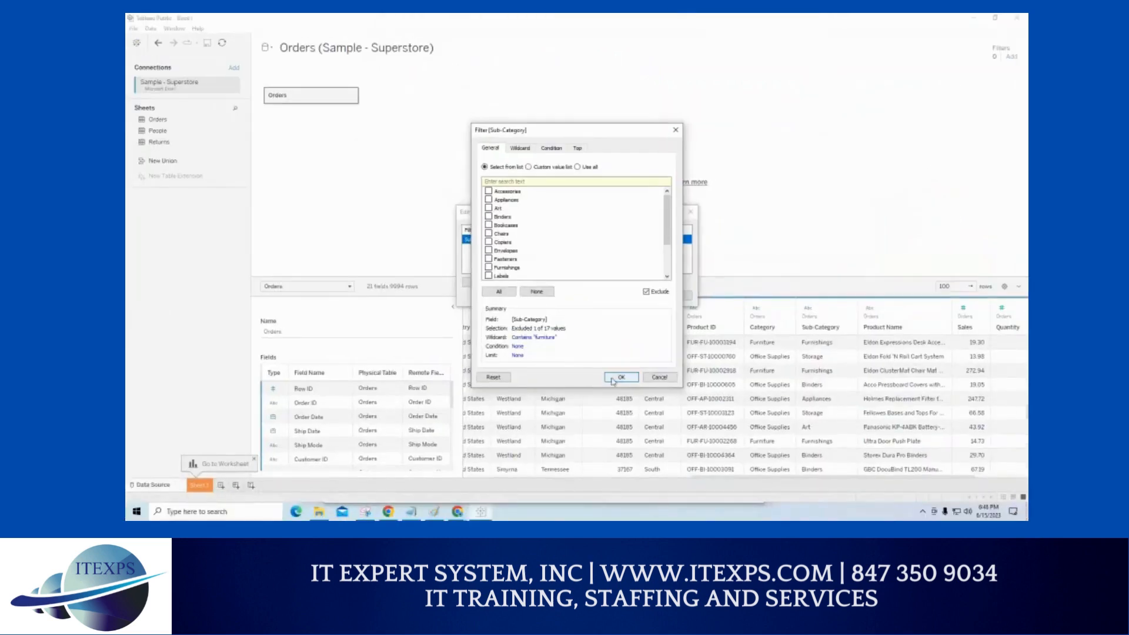
# Apply the Sub-Category data source filter to the Orders data and check the data source's filter indicator.
pyautogui.click(695, 490)
pyautogui.click(637, 300)
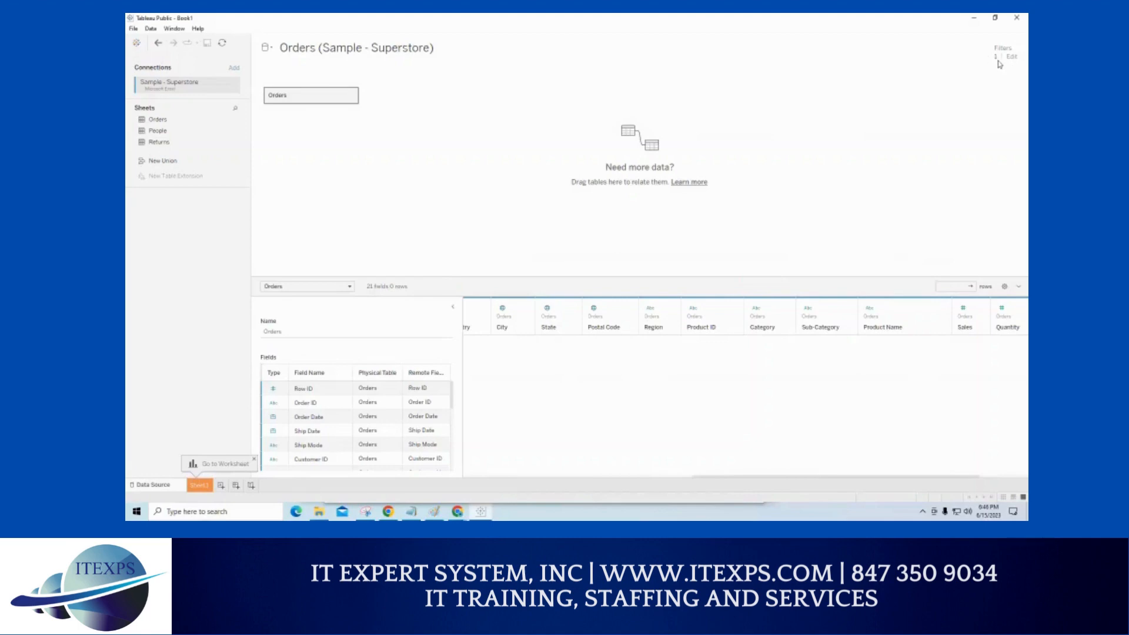
pyautogui.hotkey('ctrl', '1')
pyautogui.click(967, 76)
pyautogui.moveTo(974, 40)
pyautogui.mouseDown()
pyautogui.moveTo(928, 67)
pyautogui.moveTo(1019, 53)
pyautogui.moveTo(971, 117)
pyautogui.moveTo(974, 32)
pyautogui.mouseUp()
pyautogui.press('Escape')
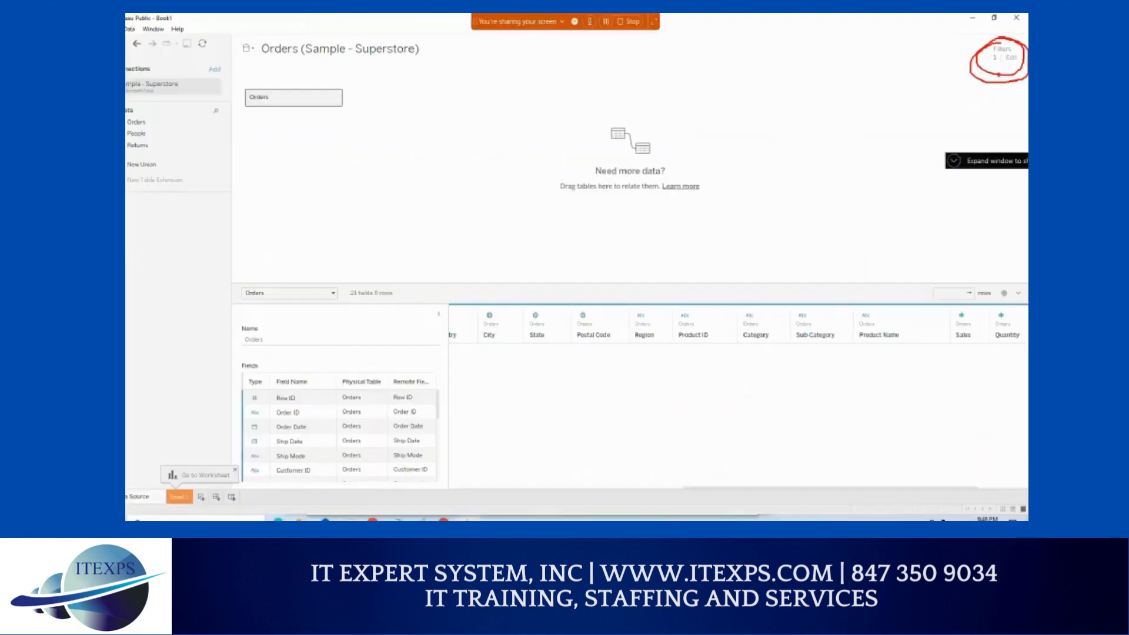
# Reopen the Sub-Category filter, search its values for "furnitu" and compare the matches with the wildcard shown in the summary.
pyautogui.click(1012, 57)
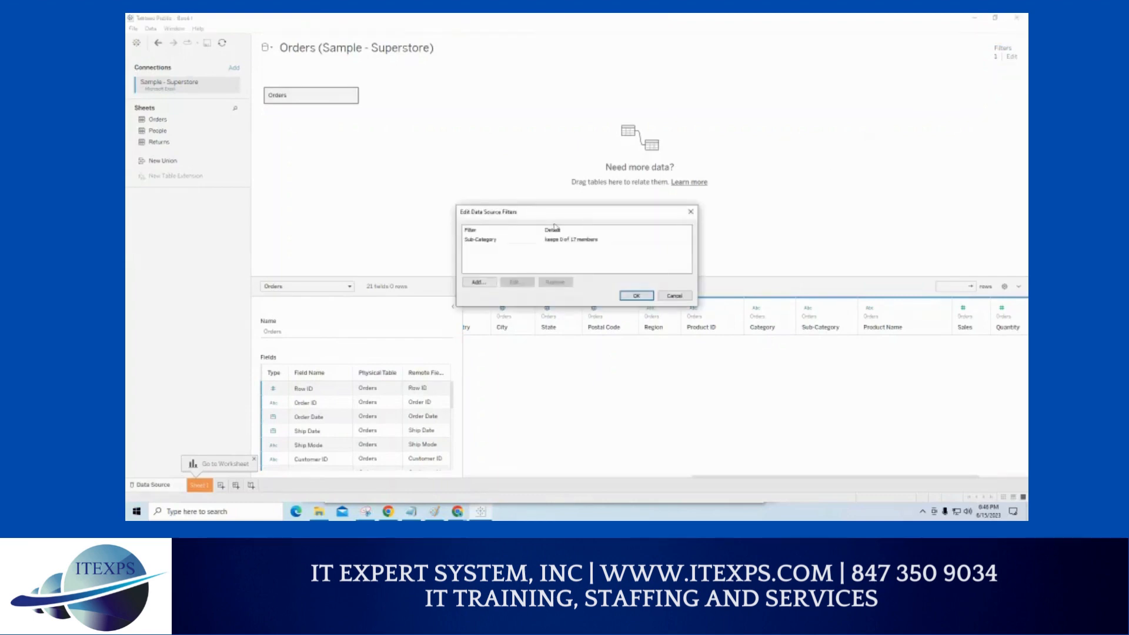
pyautogui.click(544, 241)
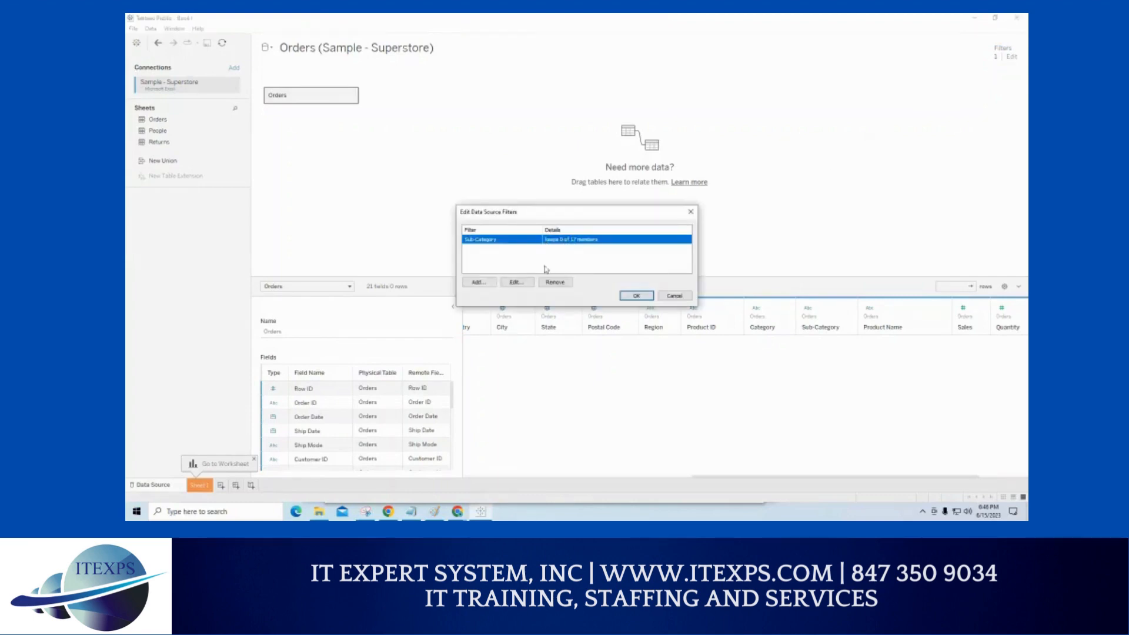
pyautogui.click(515, 284)
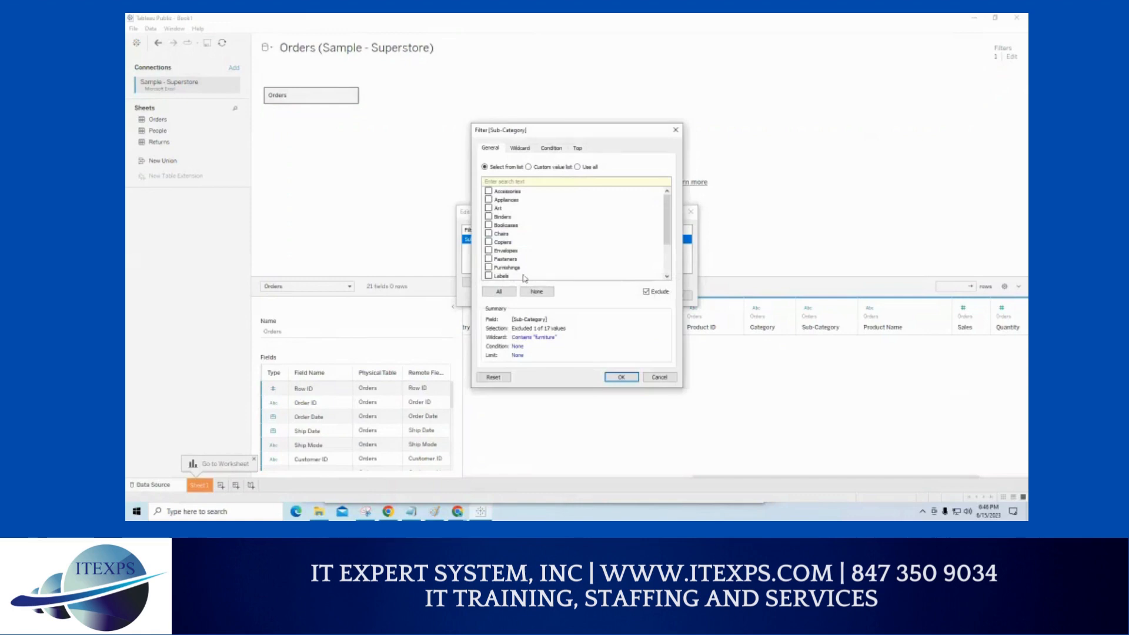
pyautogui.moveTo(661, 209)
pyautogui.mouseDown()
pyautogui.moveTo(664, 245)
pyautogui.moveTo(665, 200)
pyautogui.mouseUp()
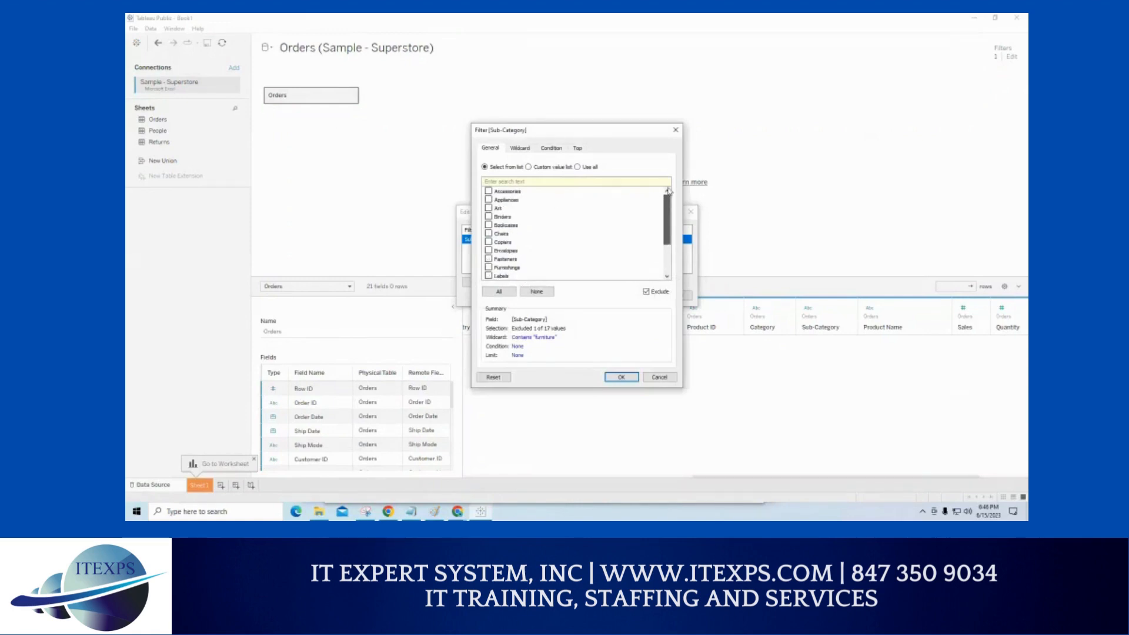
pyautogui.click(504, 180)
pyautogui.write('furnitu')
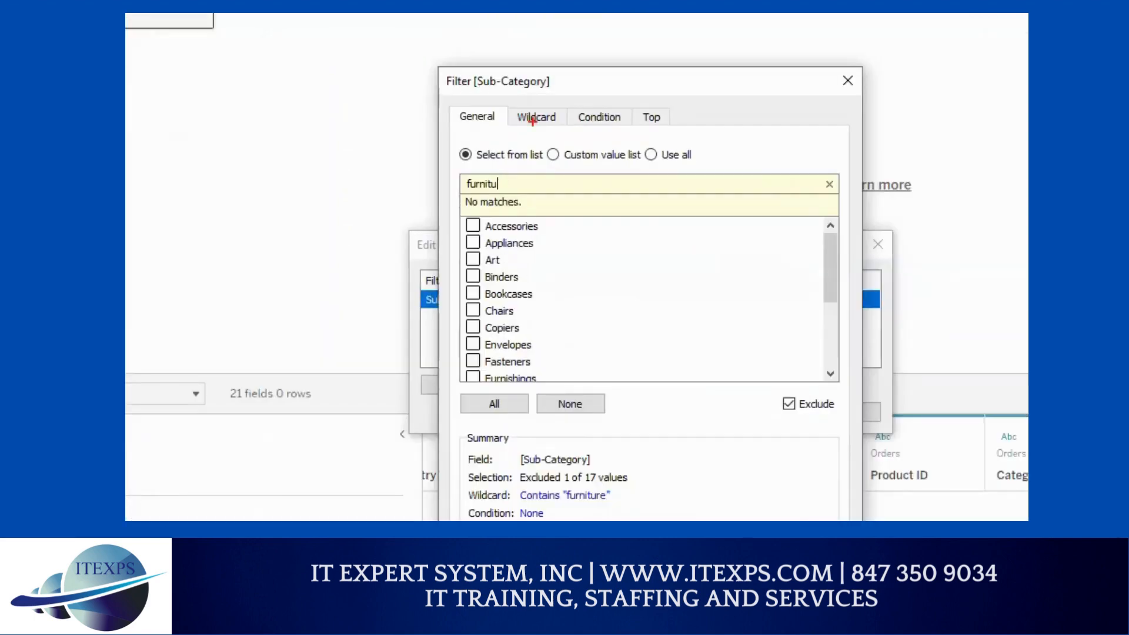
pyautogui.moveTo(462, 214); pyautogui.dragTo(518, 209)
pyautogui.moveTo(642, 481)
pyautogui.mouseDown()
pyautogui.moveTo(619, 507)
pyautogui.moveTo(638, 504)
pyautogui.mouseUp()
pyautogui.moveTo(507, 507)
pyautogui.mouseDown()
pyautogui.moveTo(597, 504)
pyautogui.moveTo(576, 507)
pyautogui.mouseUp()
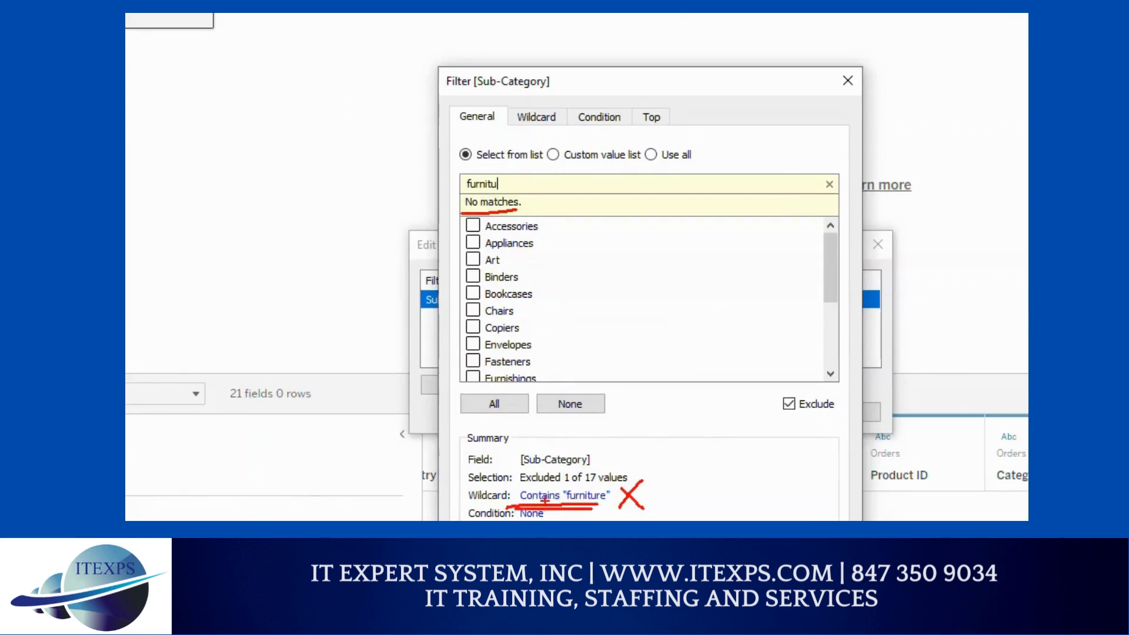
pyautogui.press('Escape')
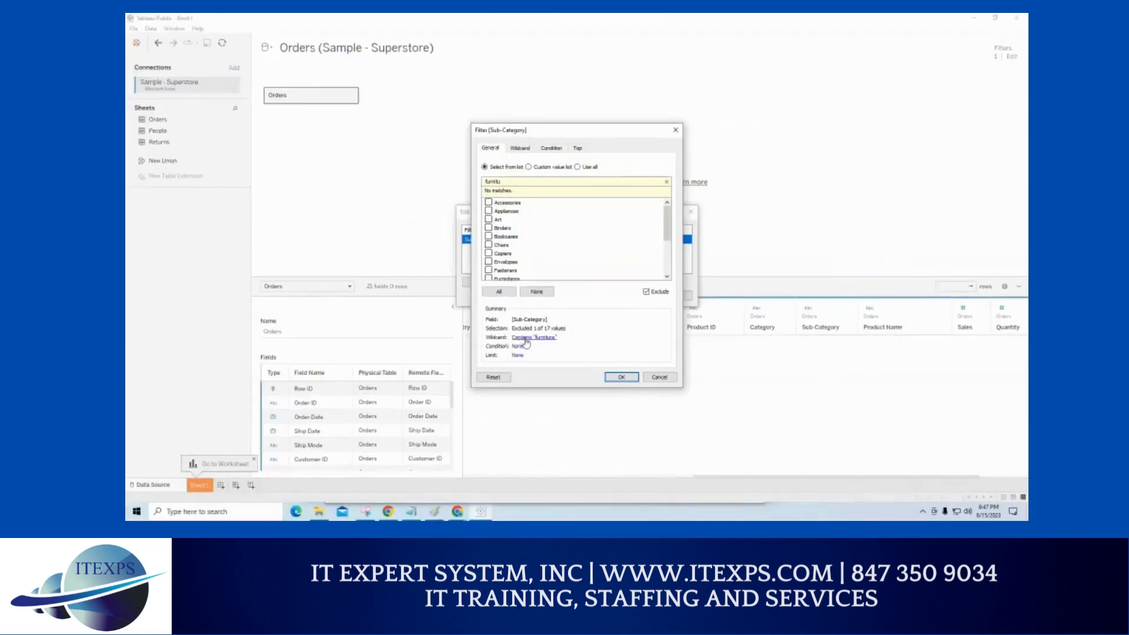
pyautogui.hotkey('ctrl', '1')
pyautogui.click(524, 338)
pyautogui.moveTo(532, 324)
pyautogui.mouseDown()
pyautogui.moveTo(499, 325)
pyautogui.moveTo(520, 347)
pyautogui.moveTo(593, 346)
pyautogui.moveTo(523, 324)
pyautogui.moveTo(580, 345)
pyautogui.mouseUp()
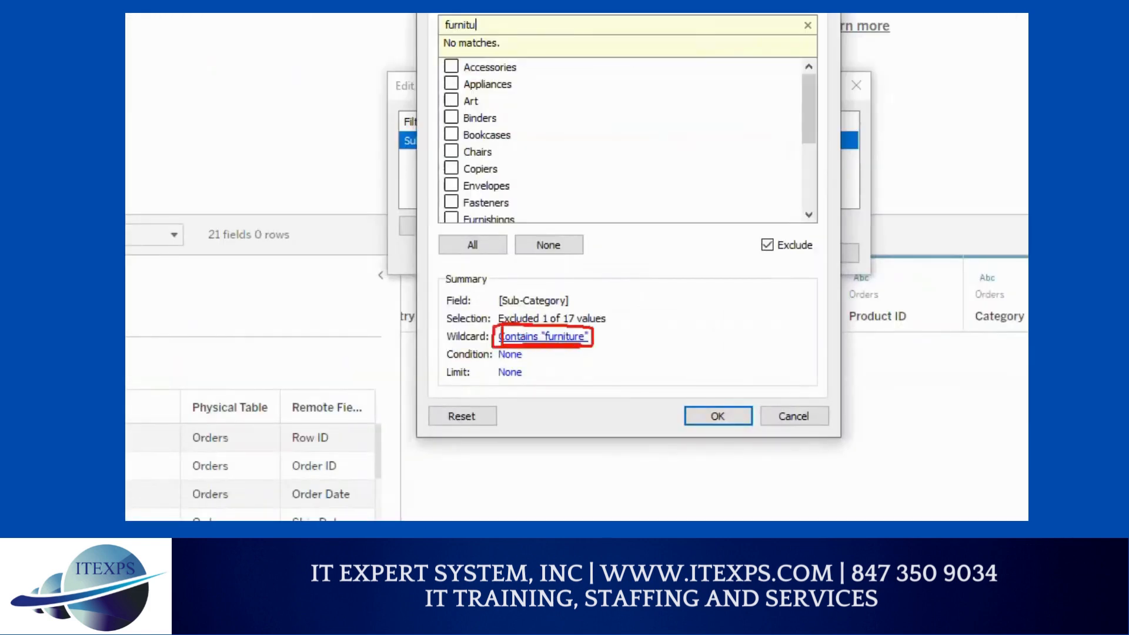
pyautogui.press('Escape')
# Delete the wildcard match value from the Sub-Category filter and open the filter's condition settings.
pyautogui.click(525, 343)
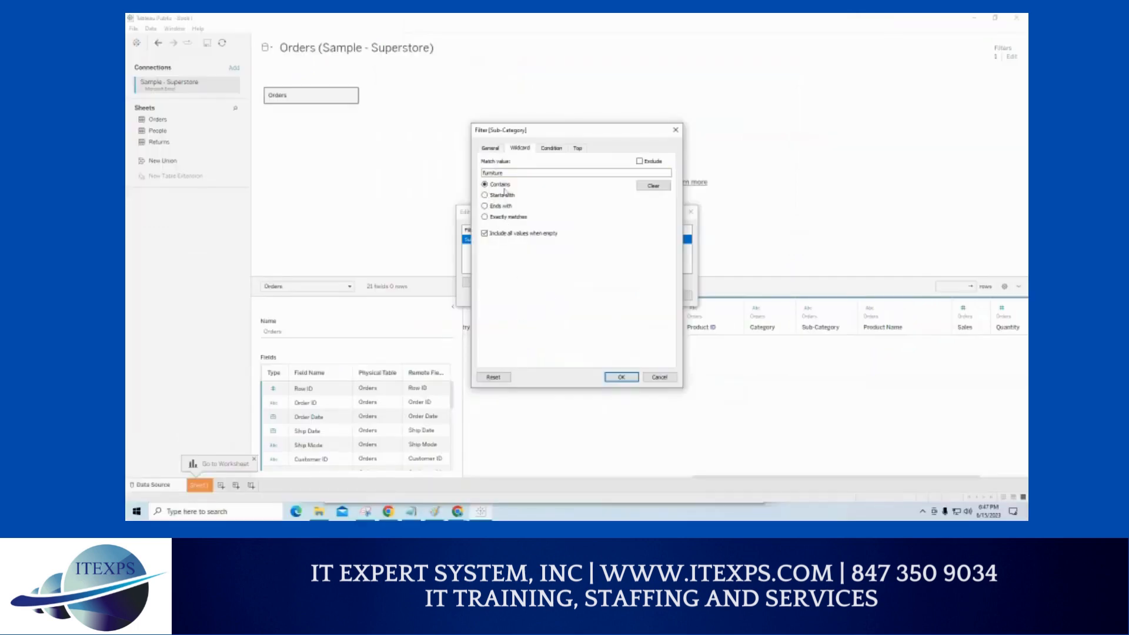
pyautogui.moveTo(503, 173); pyautogui.dragTo(476, 177)
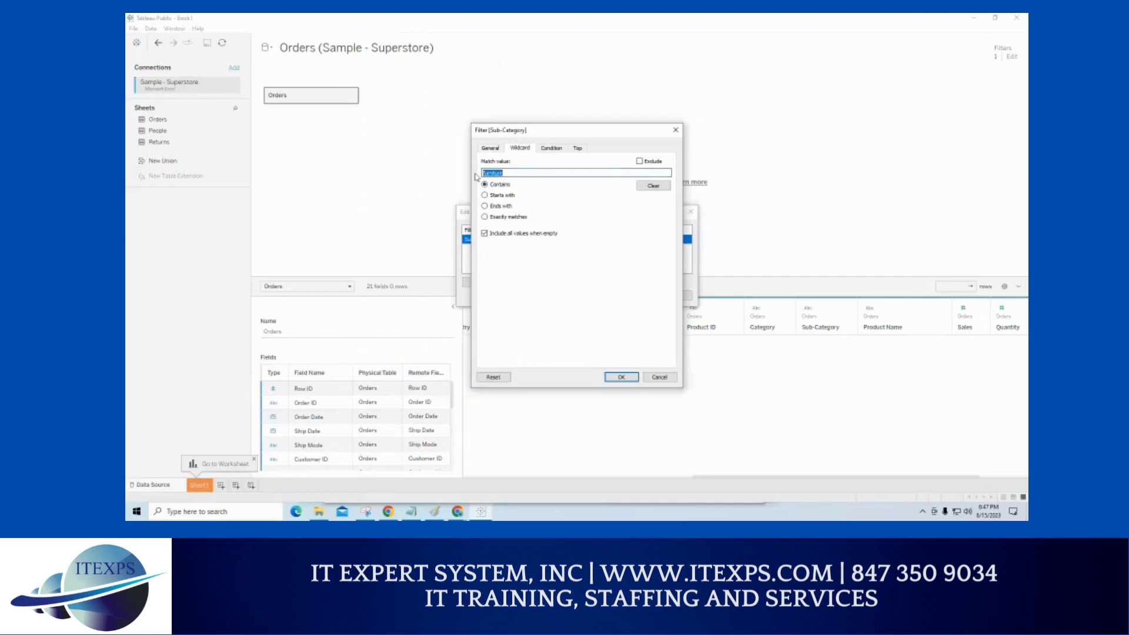
pyautogui.press('BackSpace')
pyautogui.click(553, 152)
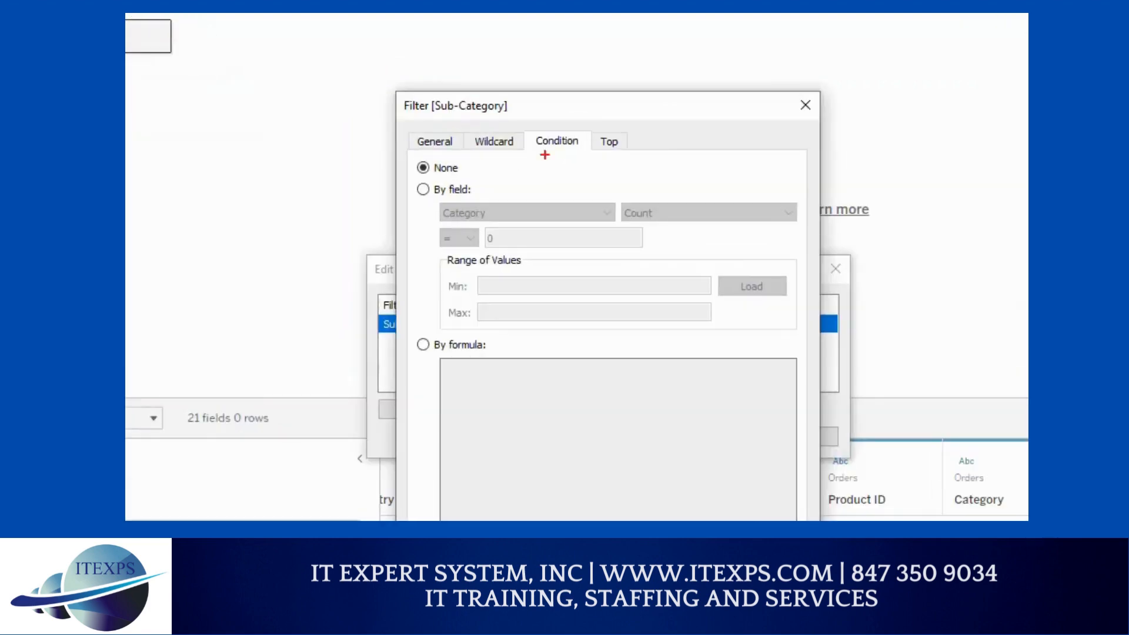
pyautogui.moveTo(501, 210)
pyautogui.mouseDown()
pyautogui.moveTo(594, 201)
pyautogui.moveTo(612, 210)
pyautogui.mouseUp()
pyautogui.moveTo(462, 236)
pyautogui.mouseDown()
pyautogui.moveTo(462, 315)
pyautogui.moveTo(596, 288)
pyautogui.moveTo(501, 217)
pyautogui.mouseUp()
pyautogui.moveTo(501, 375)
pyautogui.mouseDown()
pyautogui.moveTo(472, 433)
pyautogui.moveTo(497, 379)
pyautogui.mouseUp()
pyautogui.moveTo(620, 215); pyautogui.dragTo(620, 426)
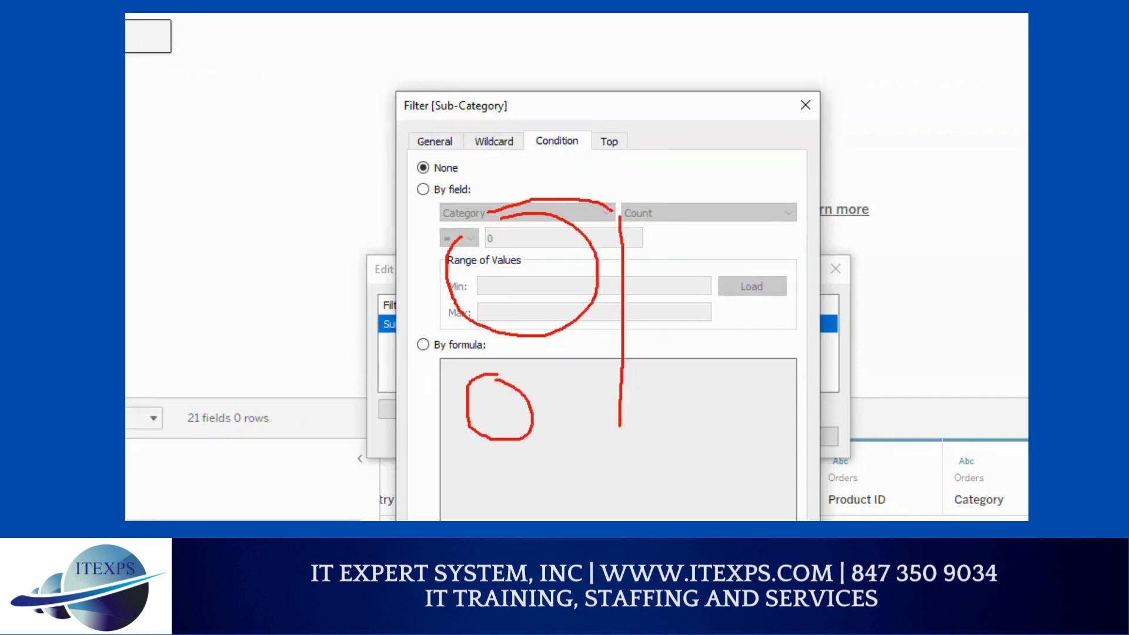
pyautogui.moveTo(639, 196); pyautogui.dragTo(638, 406)
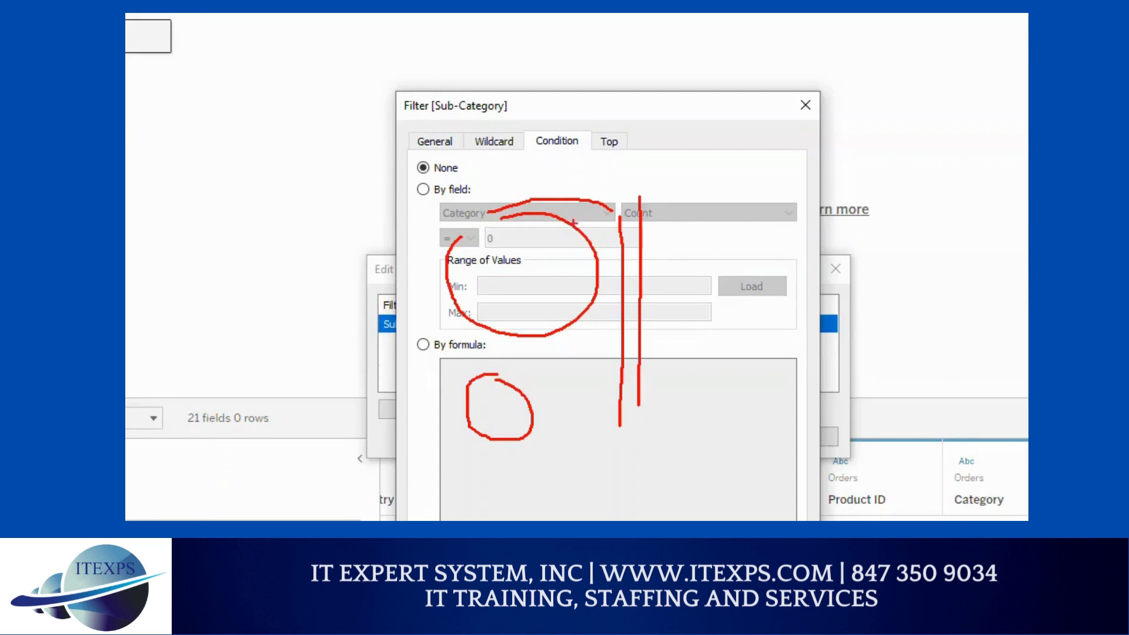
pyautogui.moveTo(598, 156); pyautogui.dragTo(625, 156)
pyautogui.moveTo(536, 155); pyautogui.dragTo(572, 155)
pyautogui.moveTo(481, 157); pyautogui.dragTo(515, 156)
pyautogui.moveTo(419, 159); pyautogui.dragTo(466, 160)
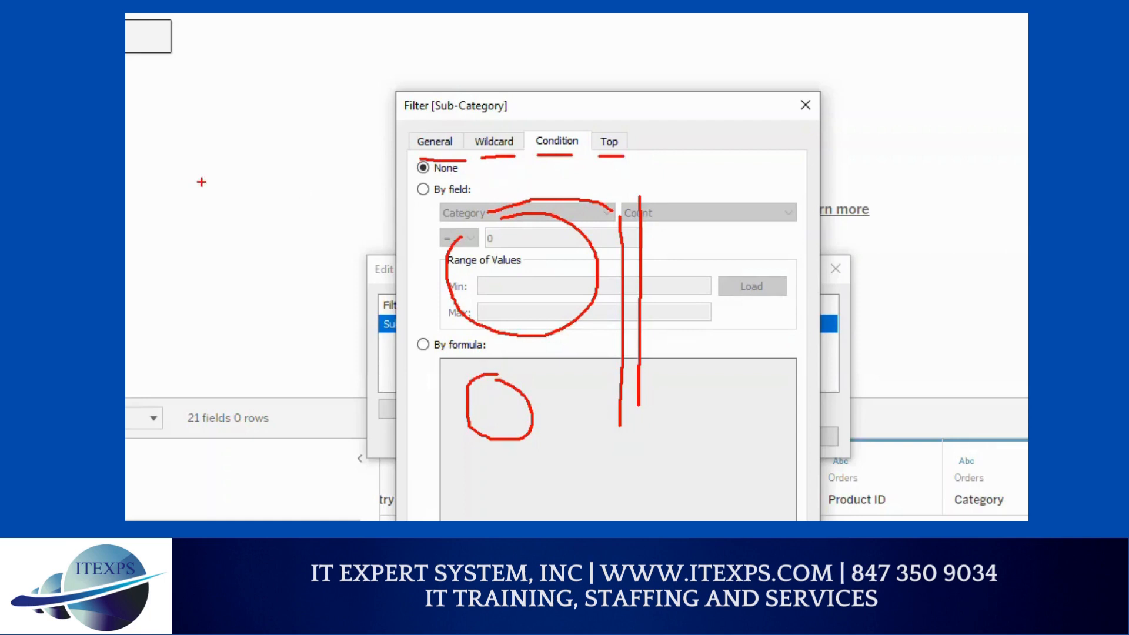
pyautogui.moveTo(440, 125); pyautogui.dragTo(621, 122)
pyautogui.moveTo(724, 54); pyautogui.dragTo(718, 91)
pyautogui.moveTo(779, 52); pyautogui.dragTo(760, 75)
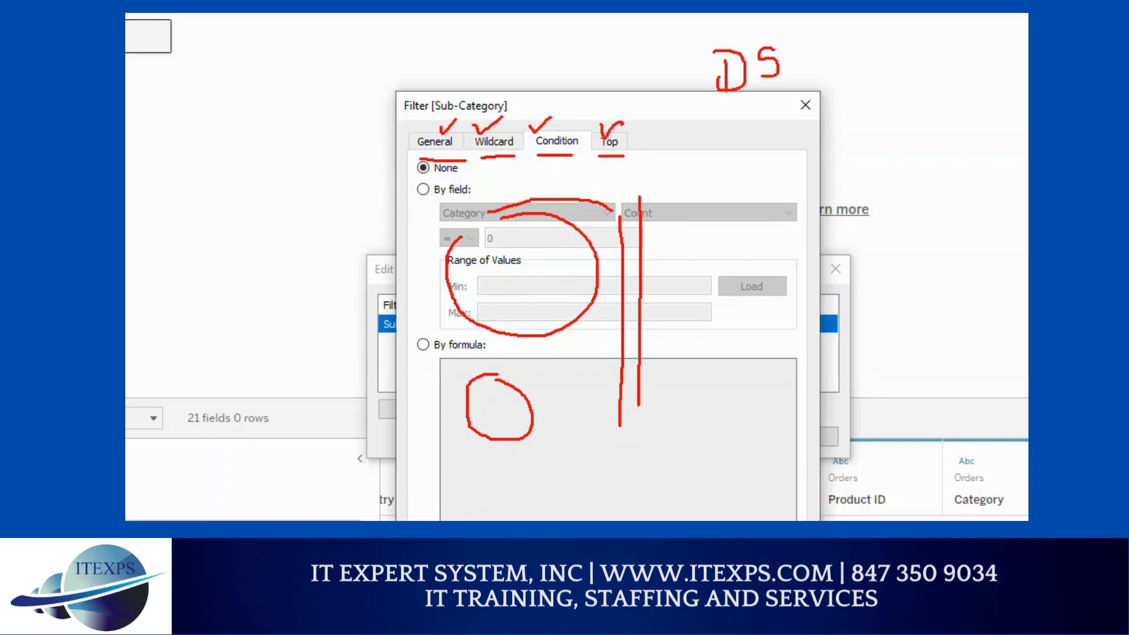
pyautogui.moveTo(850, 99)
pyautogui.mouseDown()
pyautogui.moveTo(947, 240)
pyautogui.moveTo(966, 86)
pyautogui.moveTo(885, 86)
pyautogui.moveTo(913, 116)
pyautogui.mouseUp()
pyautogui.moveTo(895, 189)
pyautogui.mouseDown()
pyautogui.moveTo(900, 202)
pyautogui.moveTo(919, 187)
pyautogui.mouseUp()
pyautogui.moveTo(907, 143)
pyautogui.mouseDown()
pyautogui.moveTo(910, 155)
pyautogui.moveTo(932, 117)
pyautogui.mouseUp()
pyautogui.moveTo(932, 116); pyautogui.dragTo(946, 103)
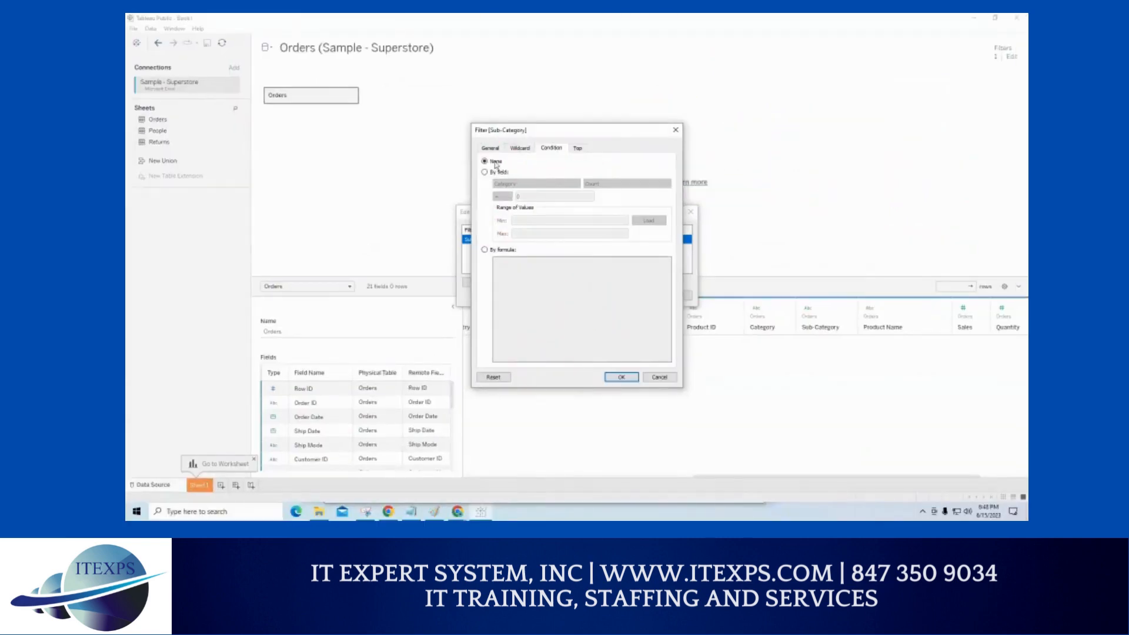
# Search the Sub-Category filter's values for "storage", exclude Art and Envelopes as well as Storage, and apply the filter to the data source.
pyautogui.click(490, 149)
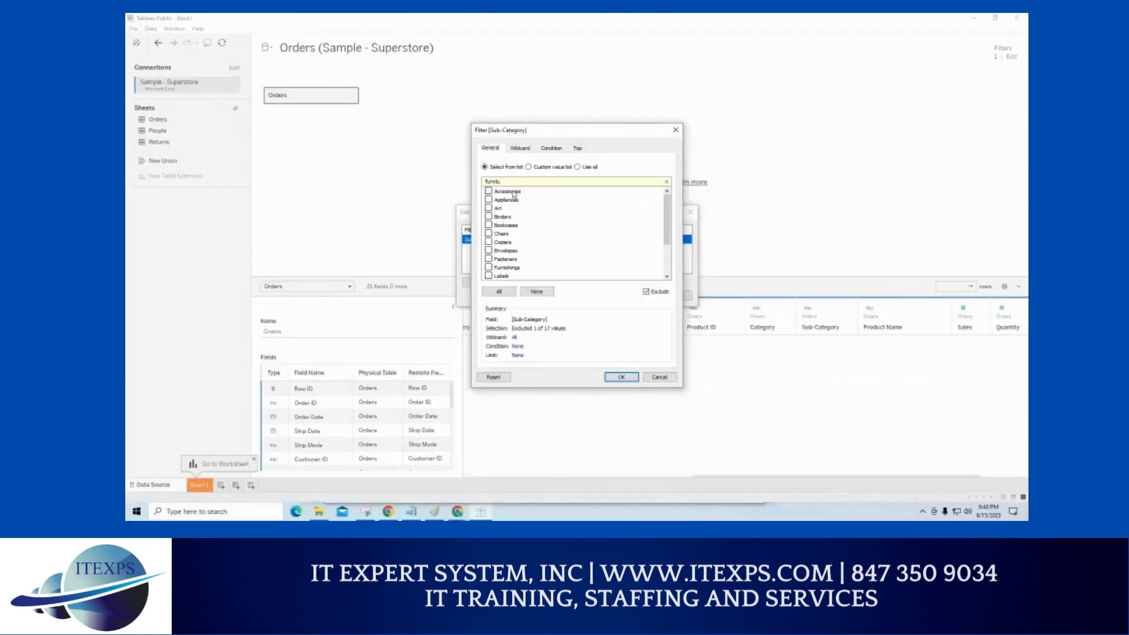
pyautogui.moveTo(503, 183); pyautogui.dragTo(478, 186)
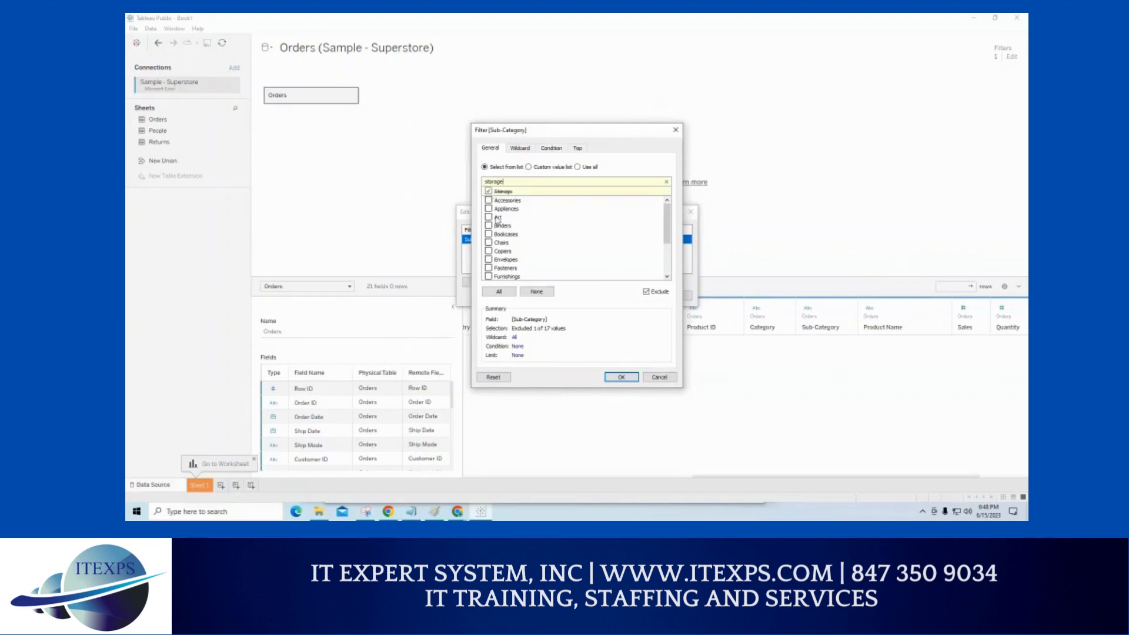
pyautogui.click(488, 259)
pyautogui.click(617, 380)
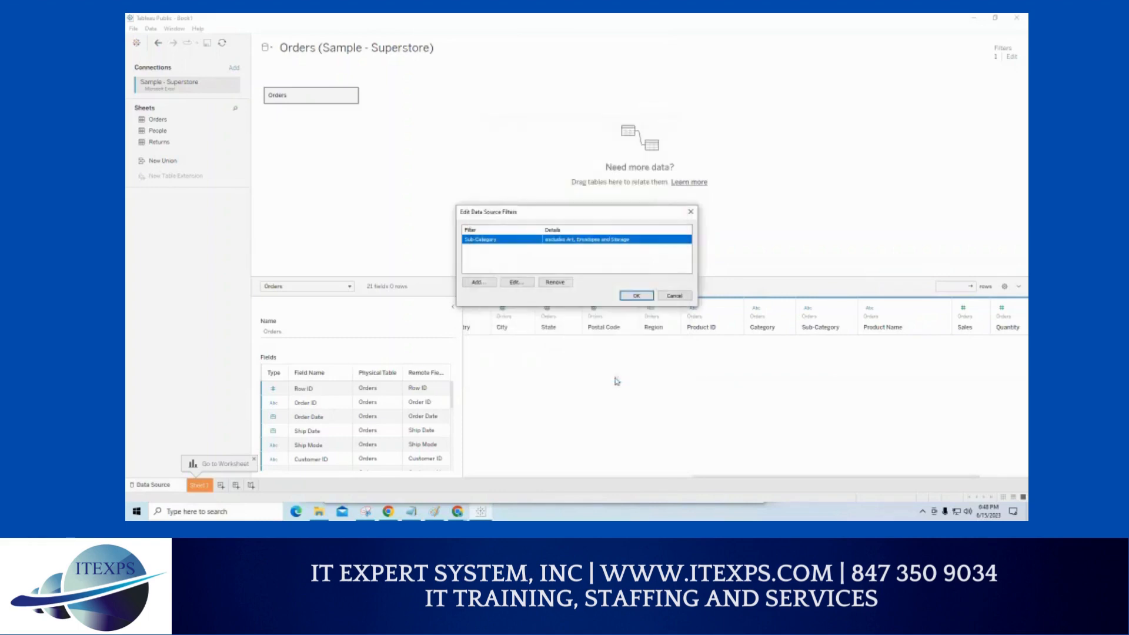
pyautogui.click(635, 296)
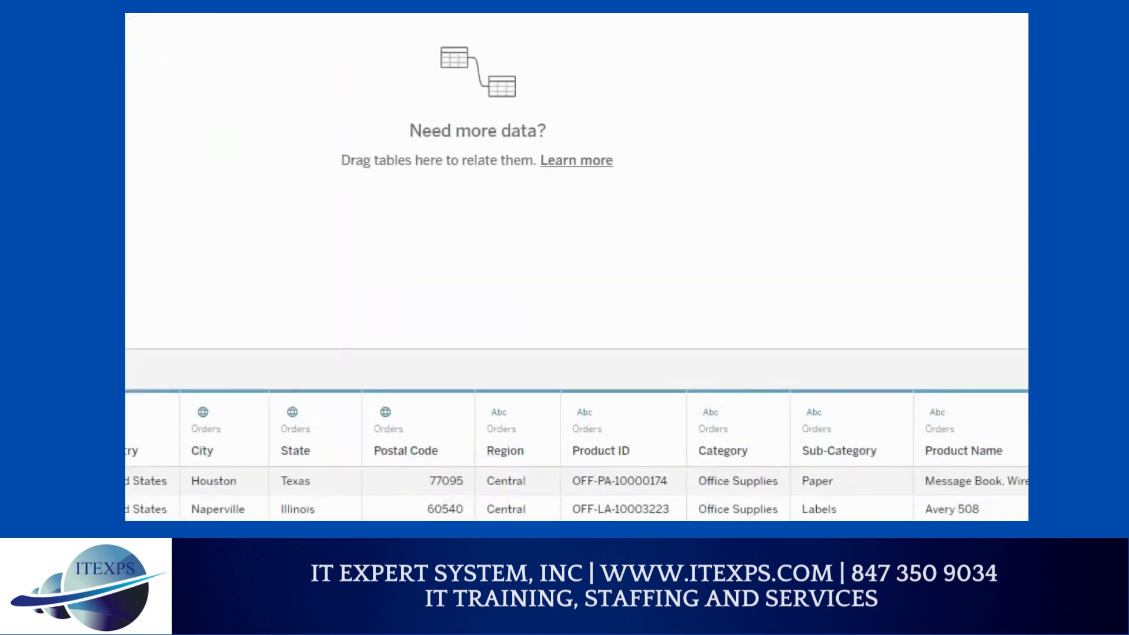
pyautogui.moveTo(627, 219)
pyautogui.mouseDown()
pyautogui.moveTo(649, 171)
pyautogui.moveTo(669, 216)
pyautogui.moveTo(686, 199)
pyautogui.moveTo(778, 187)
pyautogui.moveTo(811, 158)
pyautogui.moveTo(800, 193)
pyautogui.mouseUp()
pyautogui.click(743, 164)
pyautogui.moveTo(651, 240); pyautogui.dragTo(863, 184)
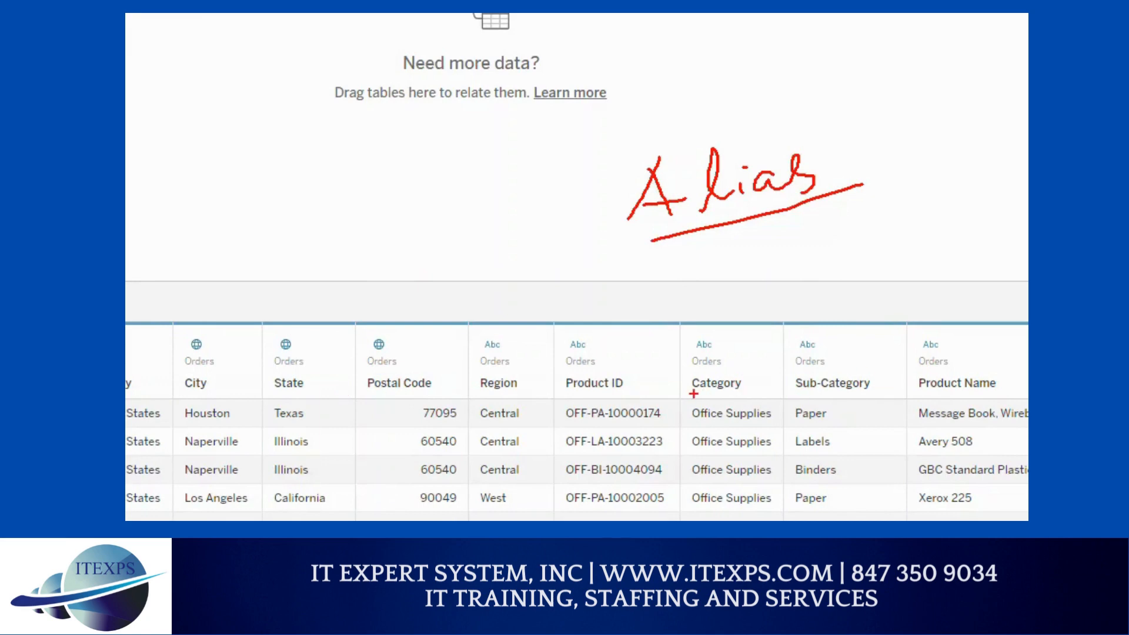
pyautogui.moveTo(710, 393)
pyautogui.mouseDown()
pyautogui.moveTo(760, 381)
pyautogui.moveTo(759, 364)
pyautogui.moveTo(788, 359)
pyautogui.moveTo(794, 344)
pyautogui.mouseUp()
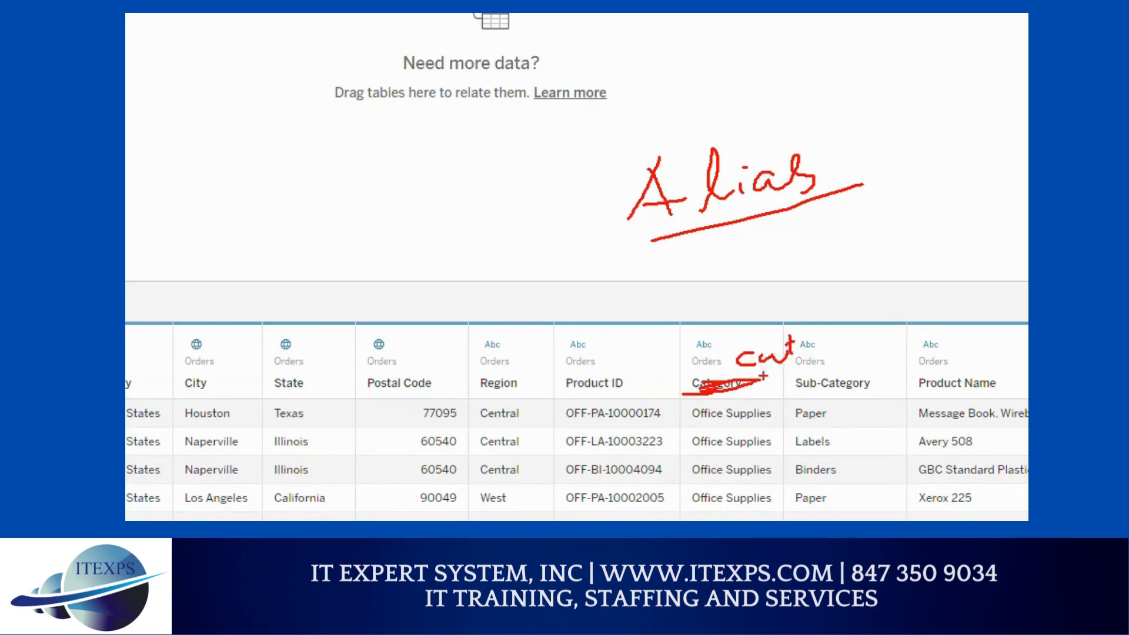
pyautogui.moveTo(723, 355)
pyautogui.mouseDown()
pyautogui.moveTo(835, 307)
pyautogui.moveTo(791, 364)
pyautogui.moveTo(750, 376)
pyautogui.mouseUp()
pyautogui.moveTo(756, 311); pyautogui.dragTo(746, 311)
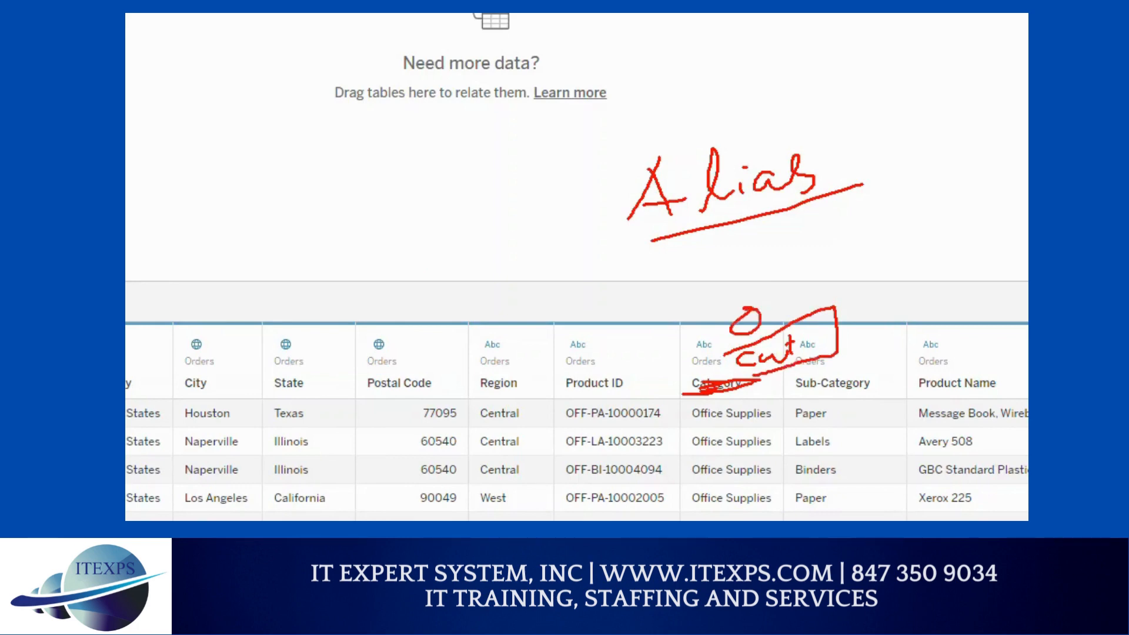
pyautogui.moveTo(875, 281)
pyautogui.mouseDown()
pyautogui.moveTo(874, 321)
pyautogui.moveTo(938, 263)
pyautogui.moveTo(974, 297)
pyautogui.moveTo(877, 322)
pyautogui.mouseUp()
pyautogui.moveTo(895, 262)
pyautogui.mouseDown()
pyautogui.moveTo(895, 238)
pyautogui.moveTo(908, 237)
pyautogui.moveTo(915, 257)
pyautogui.moveTo(988, 220)
pyautogui.mouseUp()
pyautogui.click(925, 241)
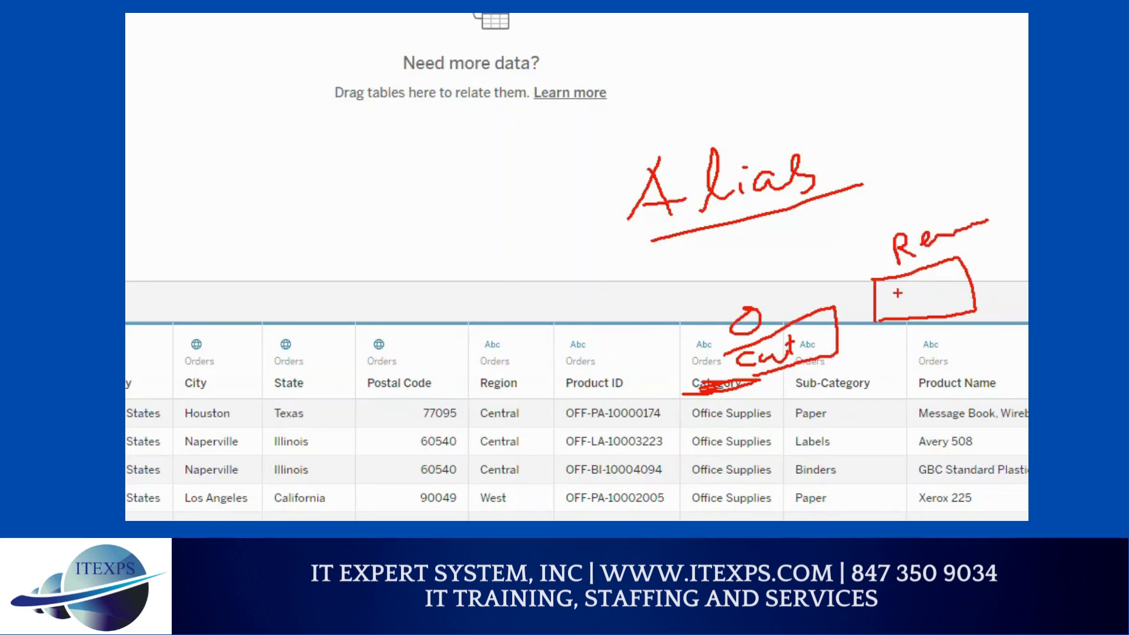
pyautogui.moveTo(893, 294)
pyautogui.mouseDown()
pyautogui.moveTo(910, 301)
pyautogui.moveTo(960, 286)
pyautogui.mouseUp()
pyautogui.moveTo(848, 348); pyautogui.dragTo(903, 344)
pyautogui.moveTo(781, 392); pyautogui.dragTo(772, 410)
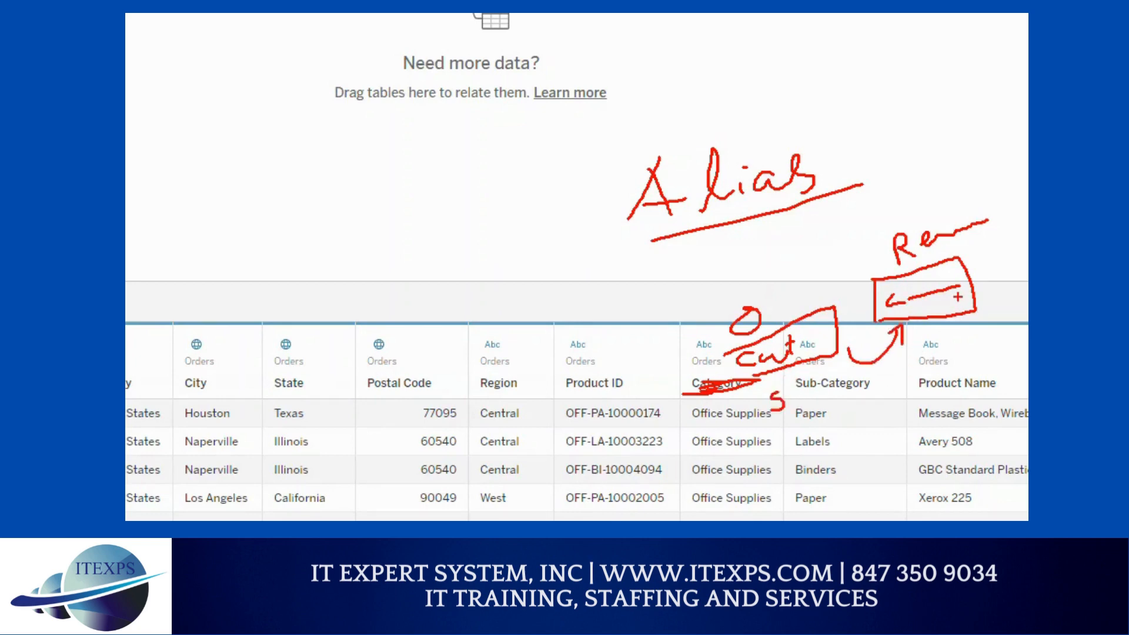
pyautogui.press('Escape')
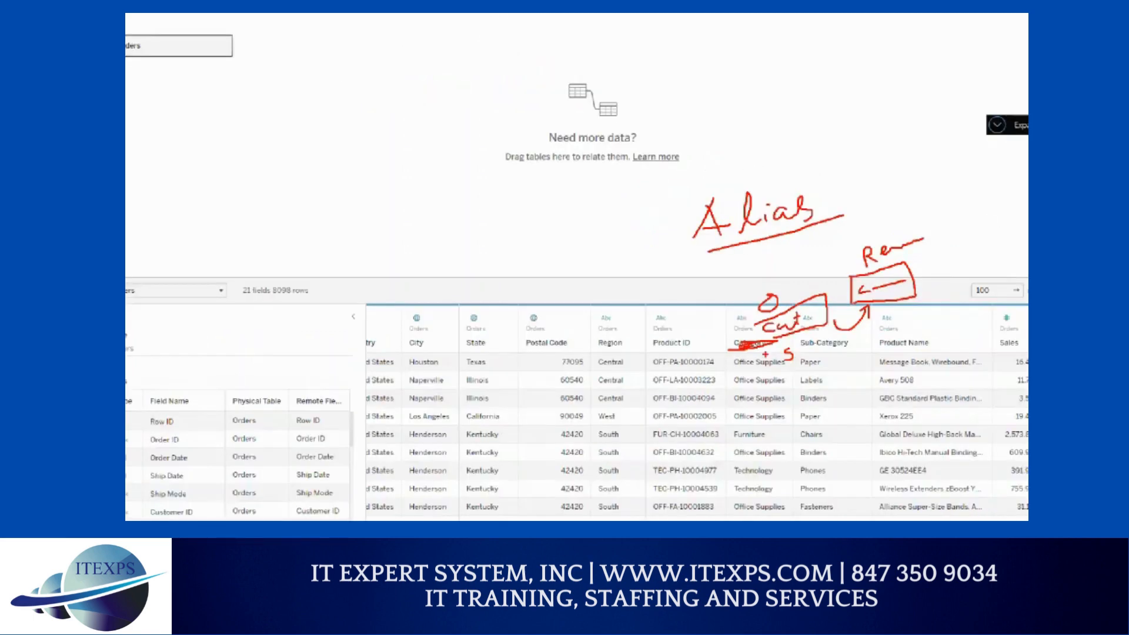
pyautogui.hotkey('ctrl', '1')
pyautogui.click(601, 332)
pyautogui.moveTo(573, 318)
pyautogui.mouseDown()
pyautogui.moveTo(642, 324)
pyautogui.moveTo(617, 334)
pyautogui.moveTo(571, 322)
pyautogui.mouseUp()
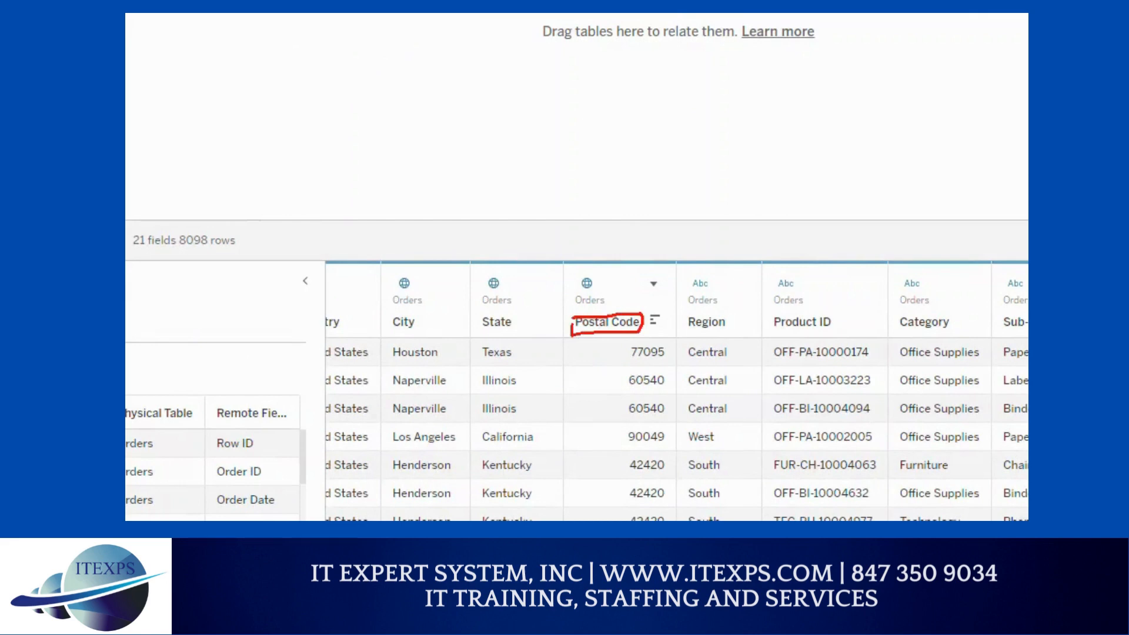
pyautogui.moveTo(595, 257)
pyautogui.mouseDown()
pyautogui.moveTo(629, 271)
pyautogui.moveTo(655, 252)
pyautogui.moveTo(663, 259)
pyautogui.mouseUp()
pyautogui.moveTo(681, 246)
pyautogui.mouseDown()
pyautogui.moveTo(673, 252)
pyautogui.moveTo(681, 245)
pyautogui.mouseUp()
pyautogui.moveTo(695, 230); pyautogui.dragTo(696, 253)
pyautogui.moveTo(695, 242)
pyautogui.mouseDown()
pyautogui.moveTo(689, 251)
pyautogui.moveTo(713, 234)
pyautogui.moveTo(723, 246)
pyautogui.moveTo(619, 287)
pyautogui.mouseUp()
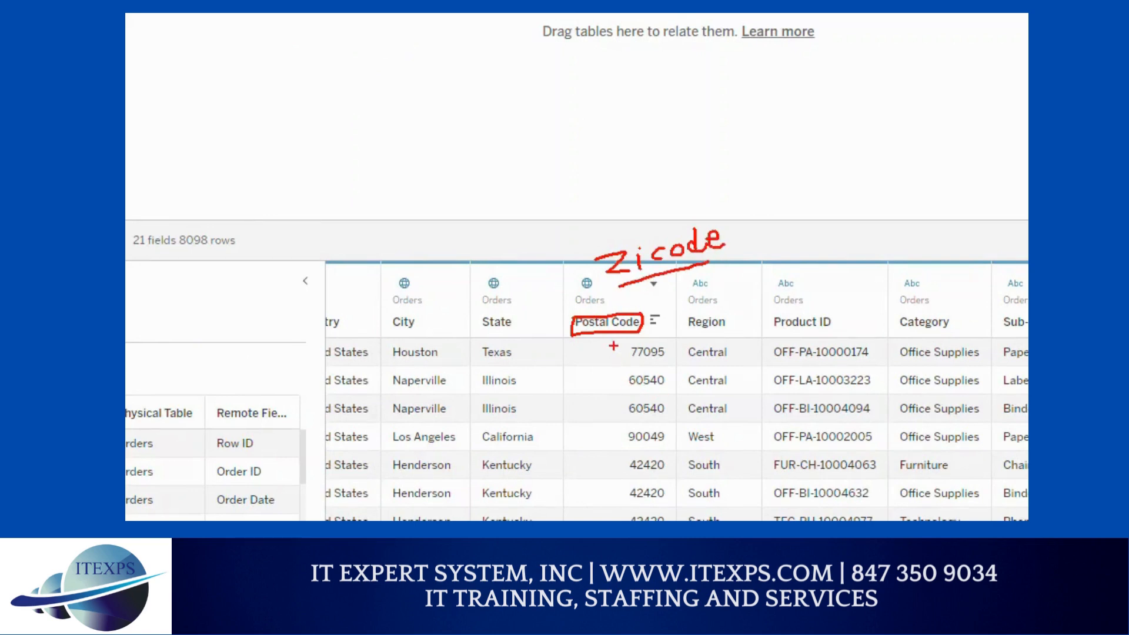
pyautogui.moveTo(588, 358)
pyautogui.mouseDown()
pyautogui.moveTo(600, 364)
pyautogui.moveTo(578, 371)
pyautogui.moveTo(625, 356)
pyautogui.mouseUp()
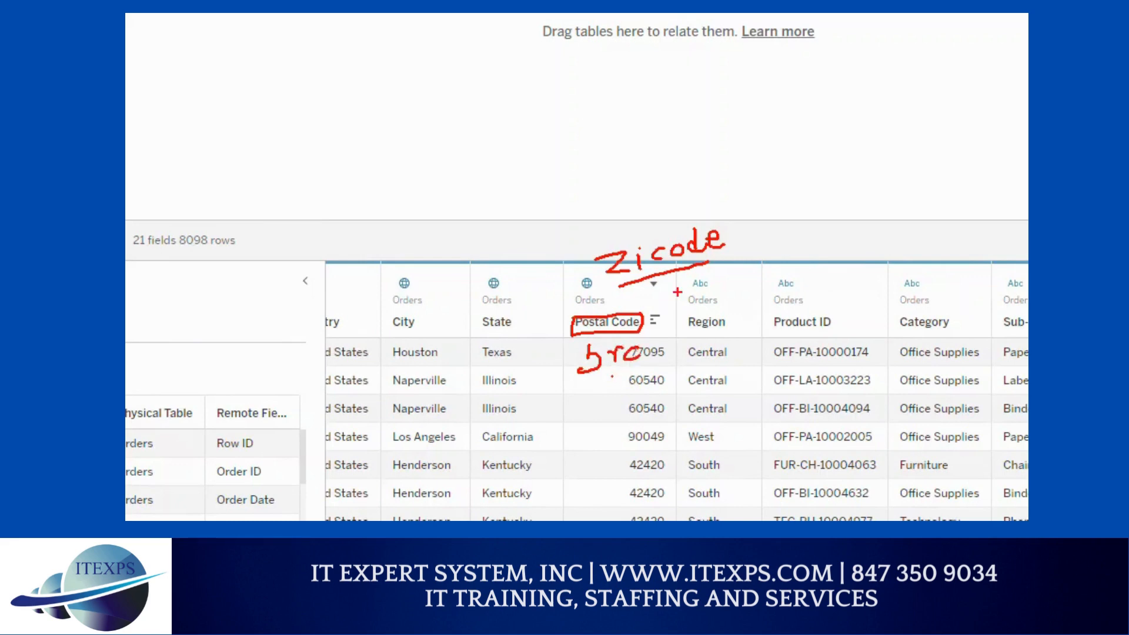
pyautogui.moveTo(684, 301); pyautogui.dragTo(747, 274)
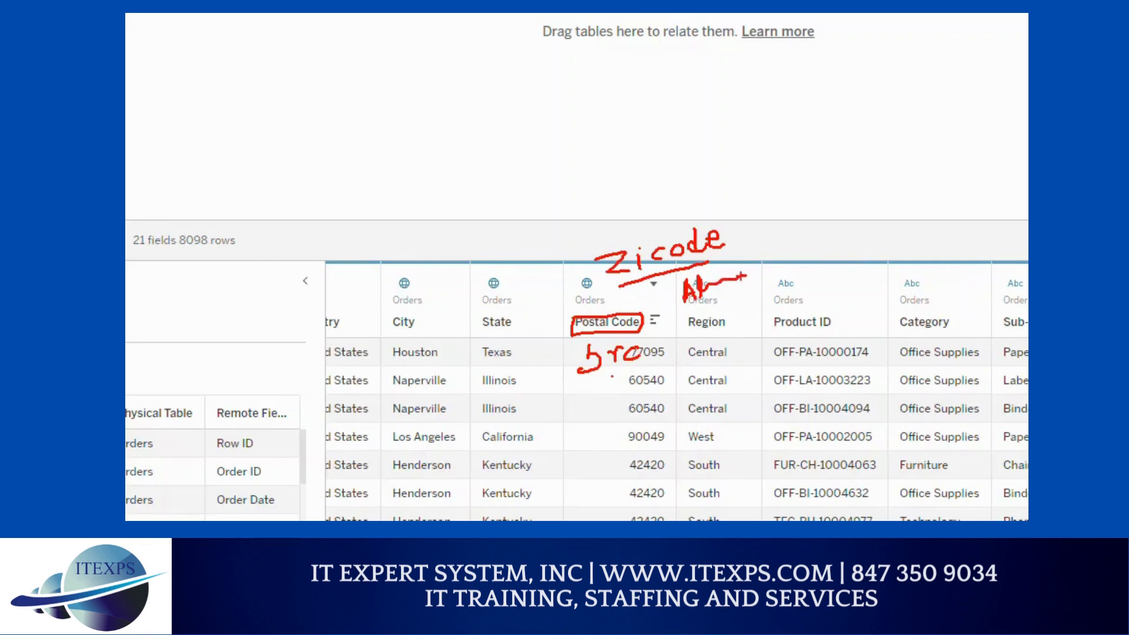
pyautogui.press('Escape')
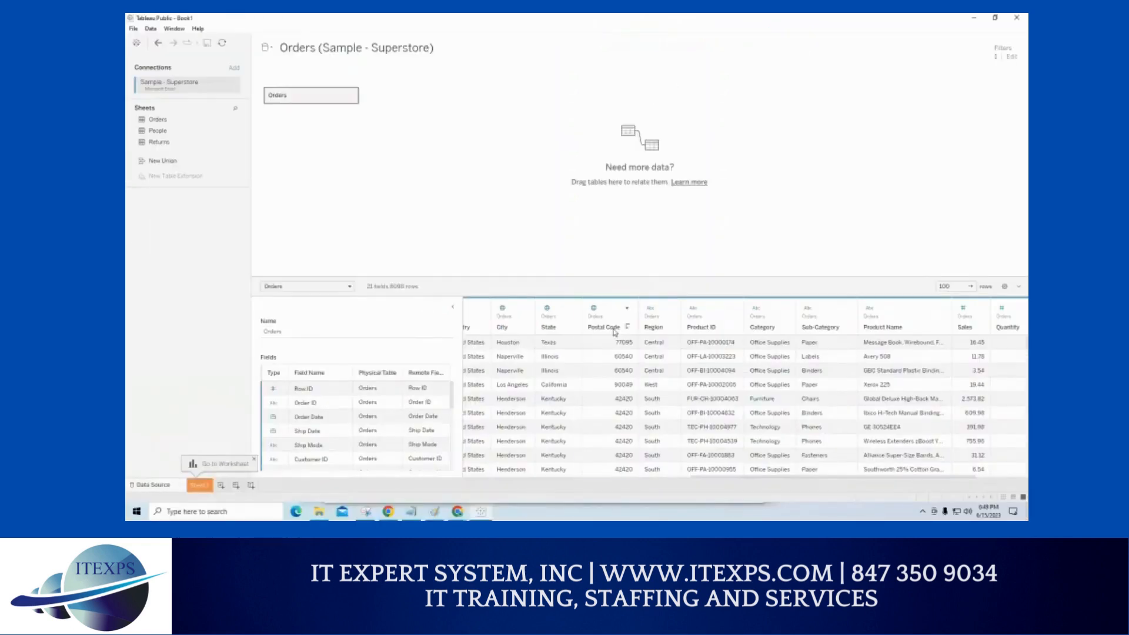
# Open the Postal Code column's name for editing and leave it without entering a new name.
pyautogui.doubleClick(615, 329)
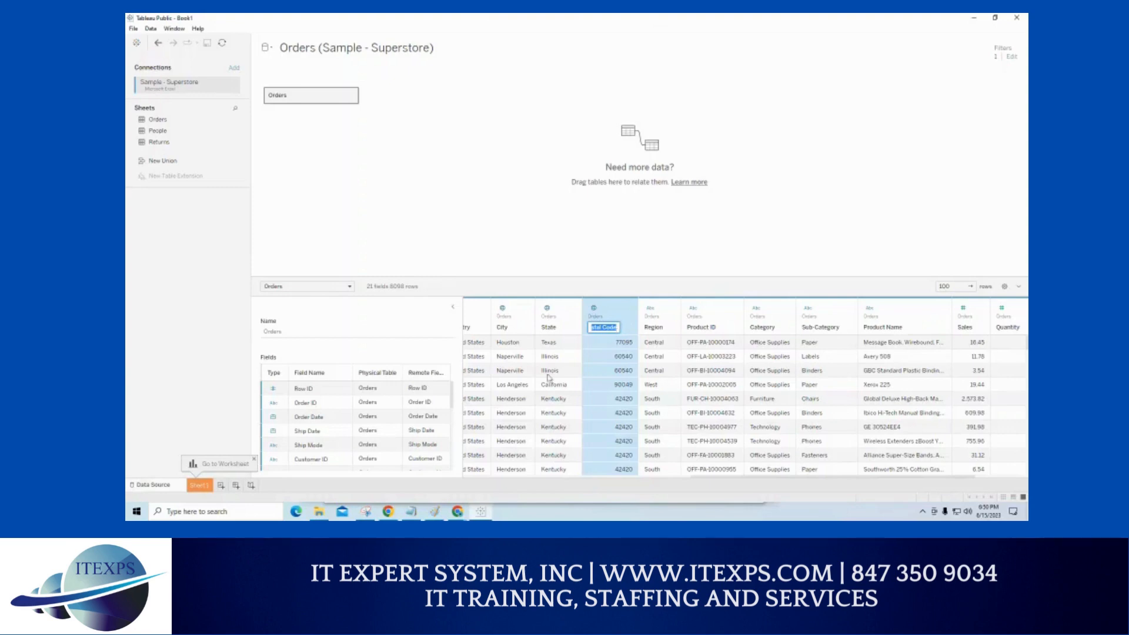
pyautogui.click(551, 230)
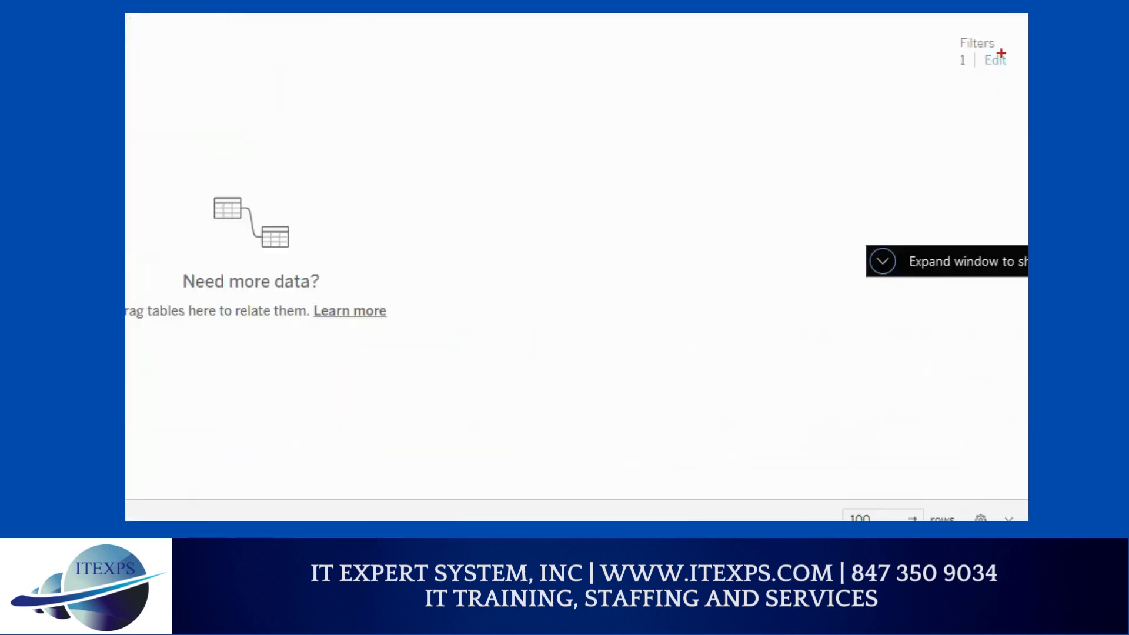
# Add a second data source filter on the Sales field.
pyautogui.moveTo(989, 72); pyautogui.dragTo(1007, 70)
pyautogui.moveTo(988, 80); pyautogui.dragTo(1012, 79)
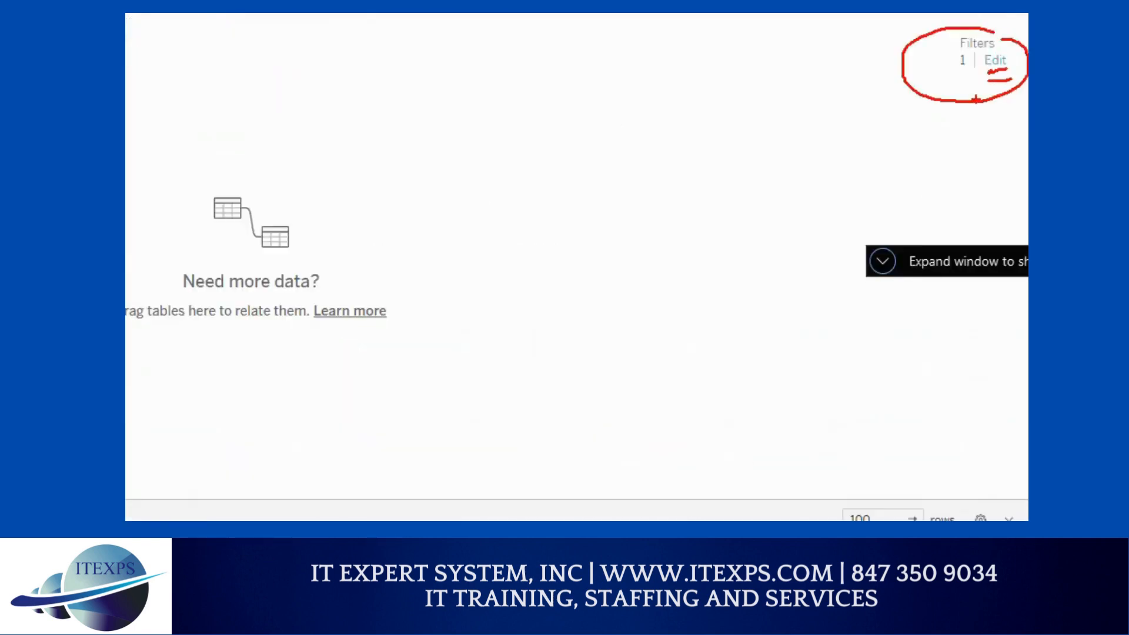
pyautogui.click(995, 60)
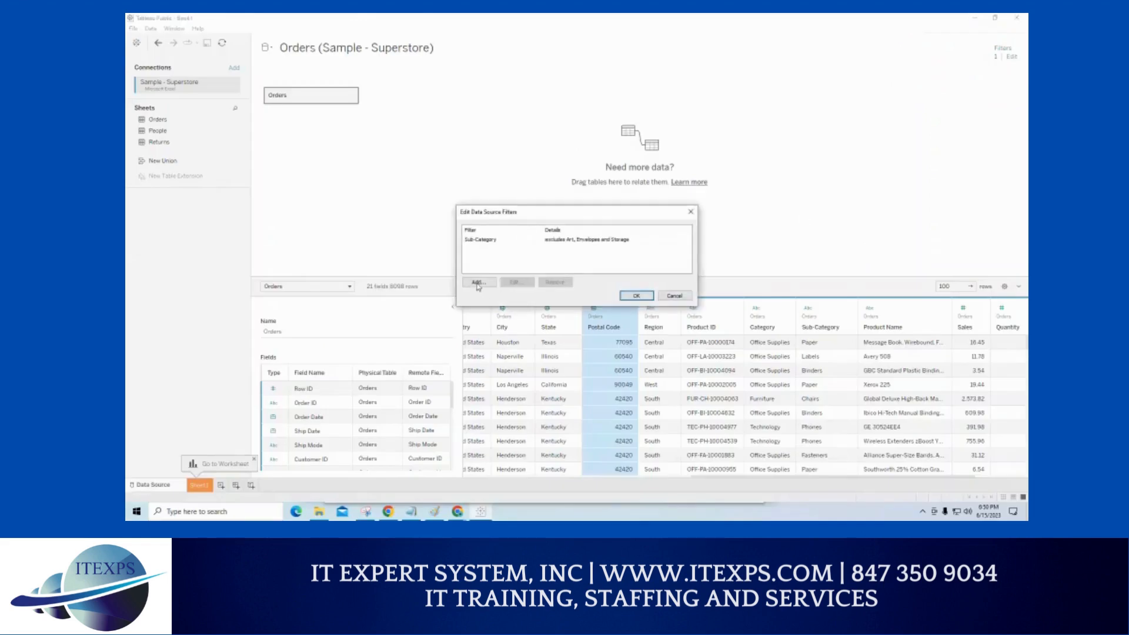
pyautogui.click(477, 284)
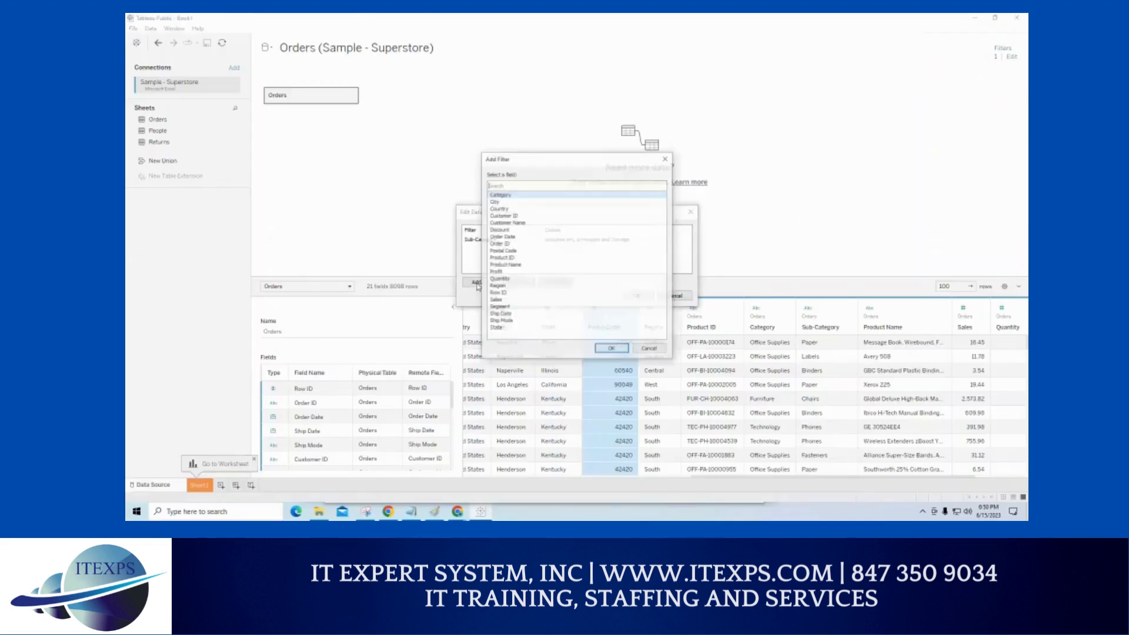
pyautogui.click(496, 301)
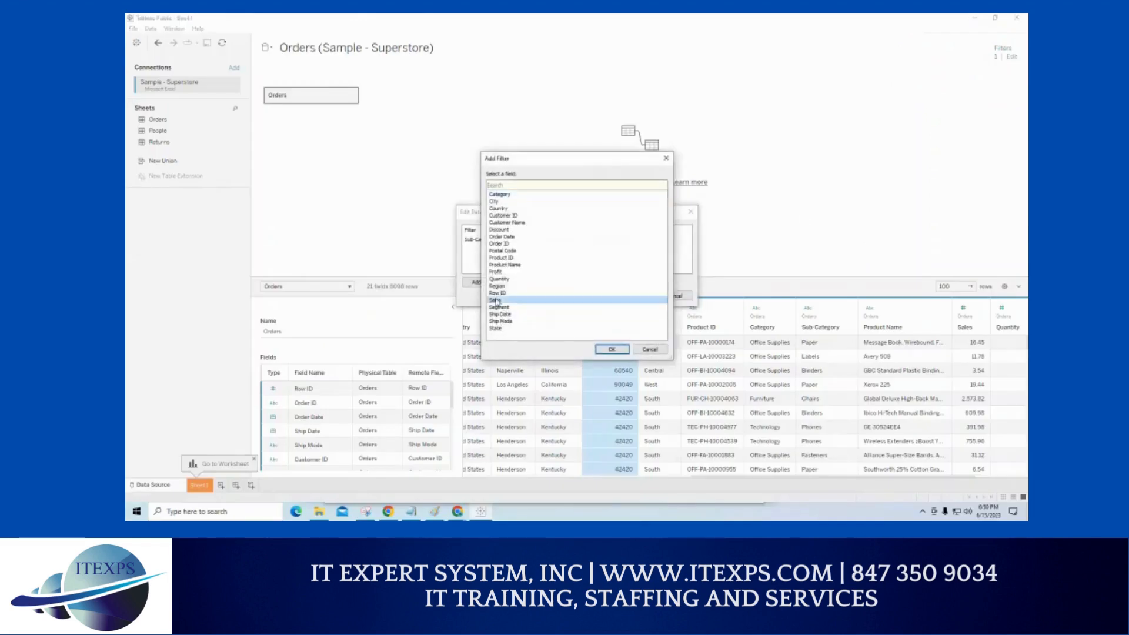
pyautogui.doubleClick(495, 300)
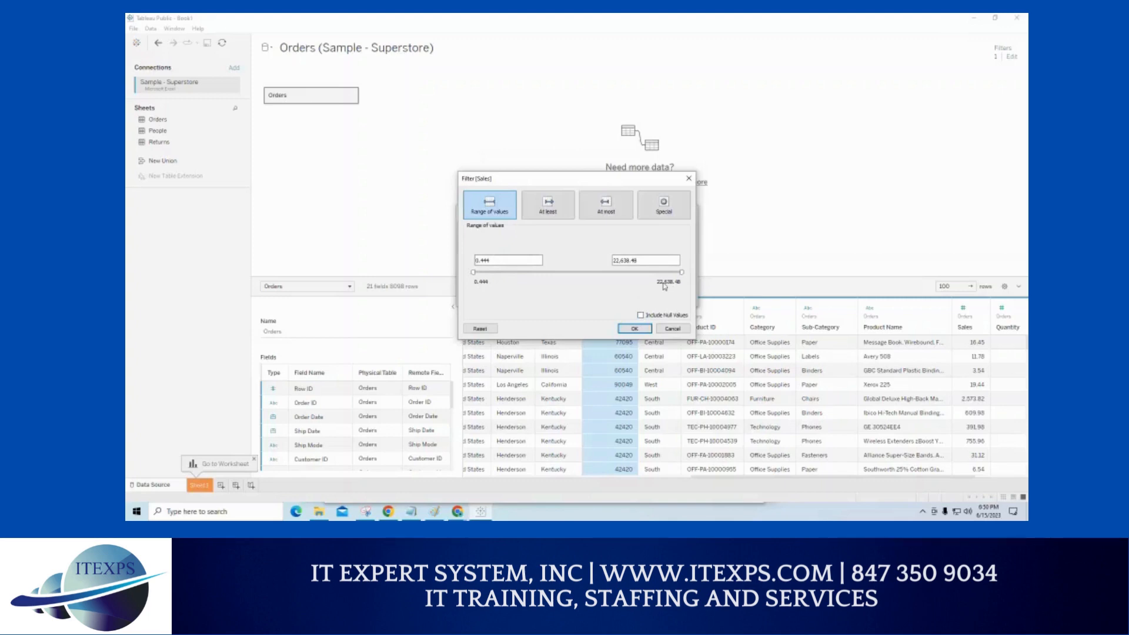
# Set the Sales filter's range minimum to 5,000, look at its special null-value options and return to the range of values.
pyautogui.moveTo(538, 261); pyautogui.dragTo(469, 265)
pyautogui.write('1')
pyautogui.click(518, 287)
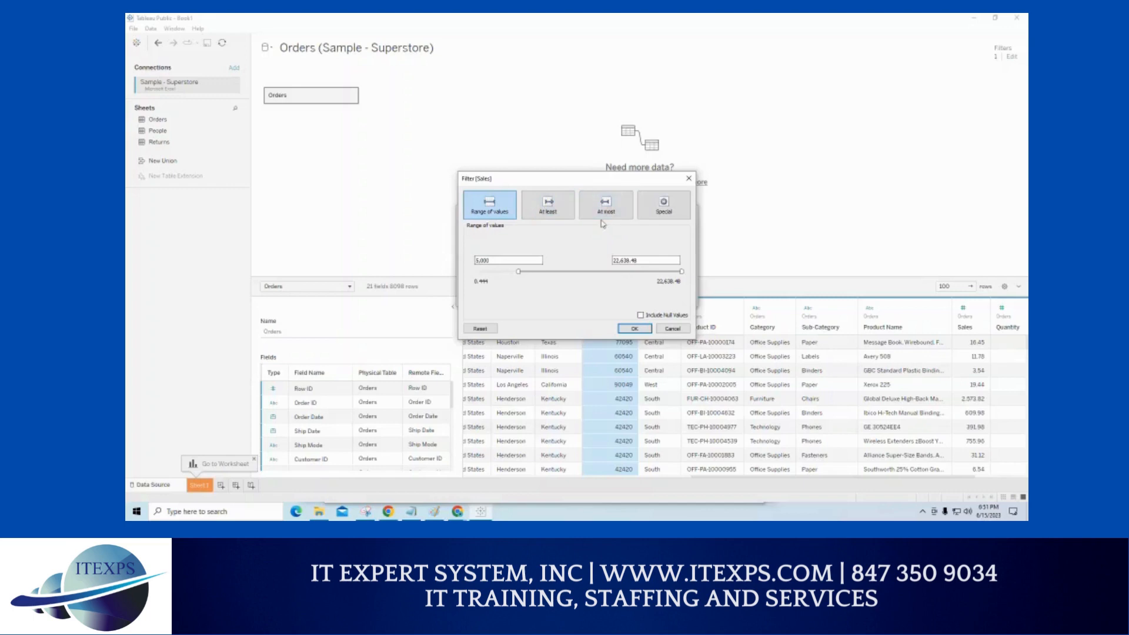
pyautogui.click(662, 211)
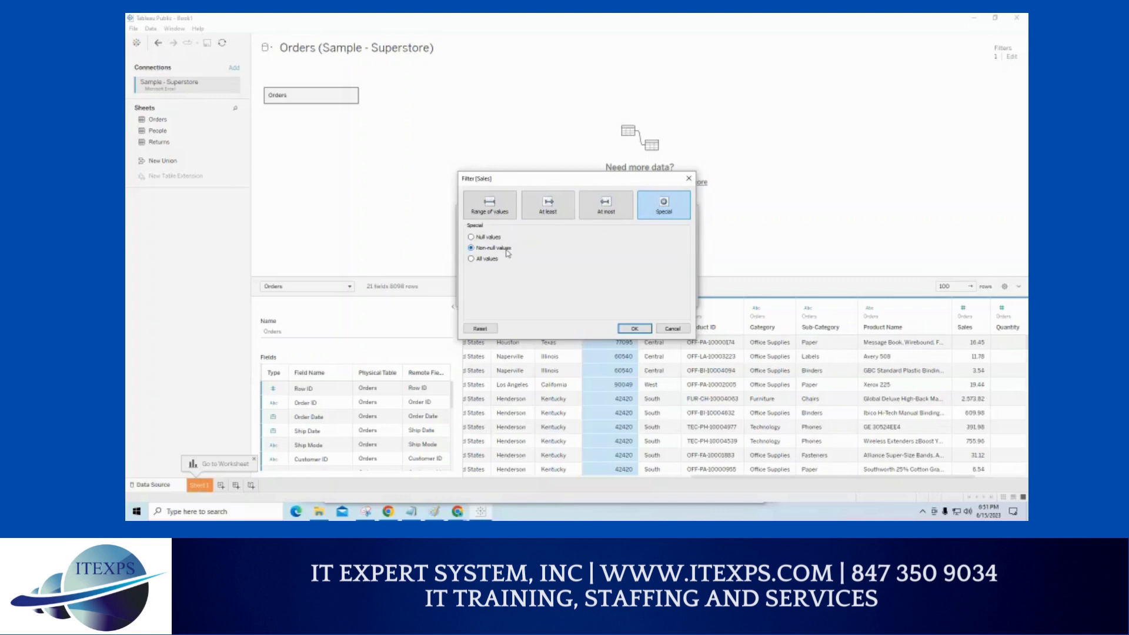
pyautogui.click(510, 213)
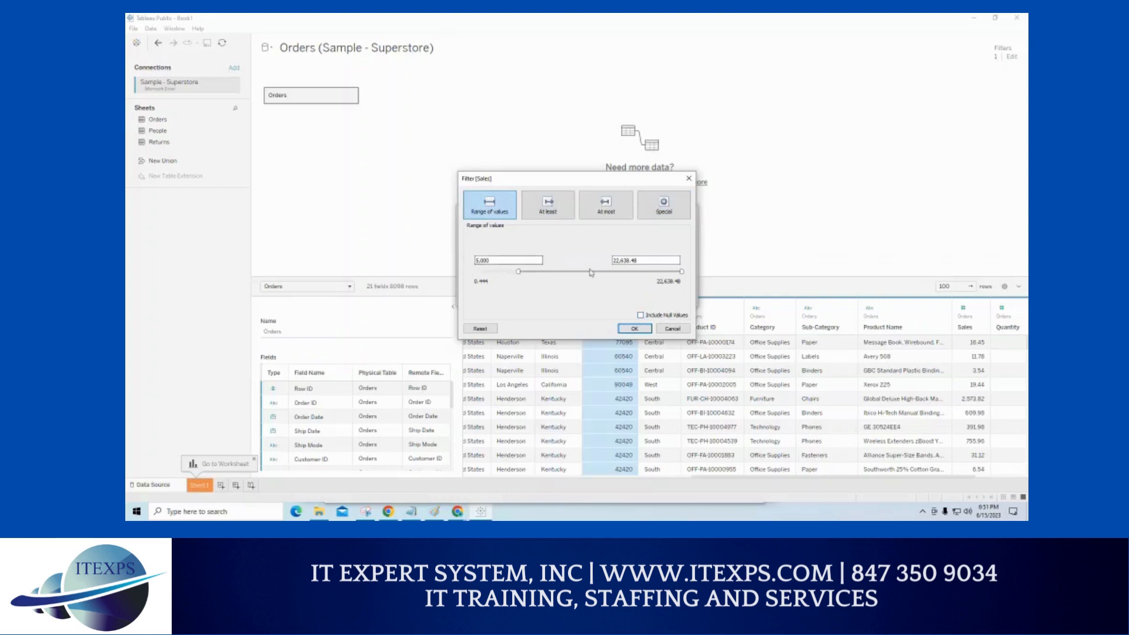
# Apply the Sales filter to the Orders data source and check the Sales values in the remaining rows.
pyautogui.click(636, 330)
pyautogui.click(634, 296)
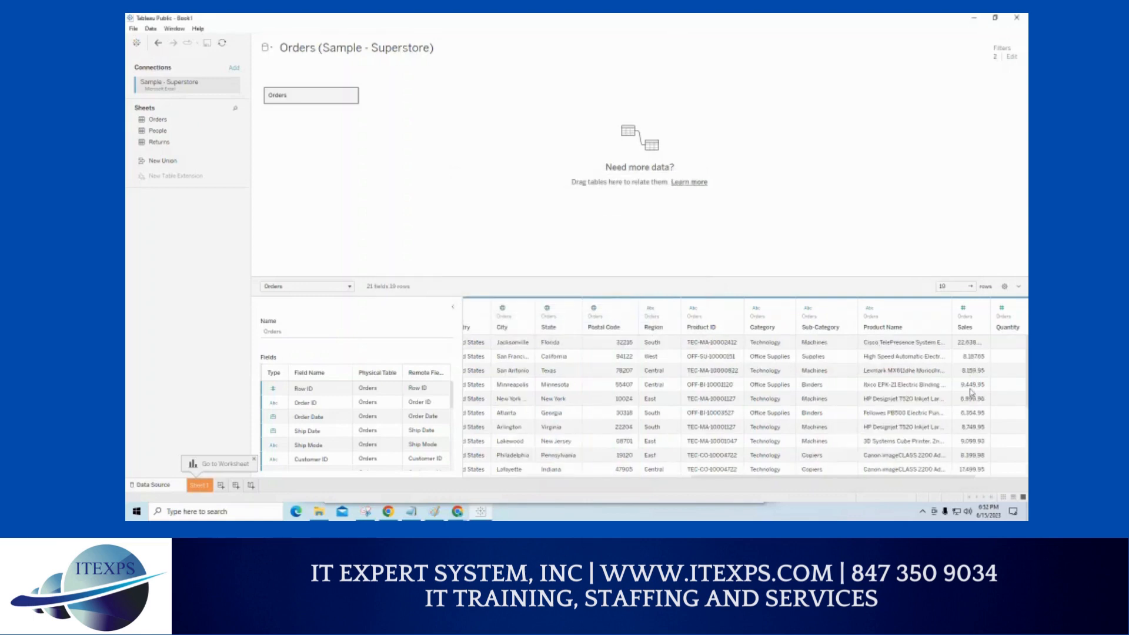
pyautogui.scroll(-3, 976, 370)
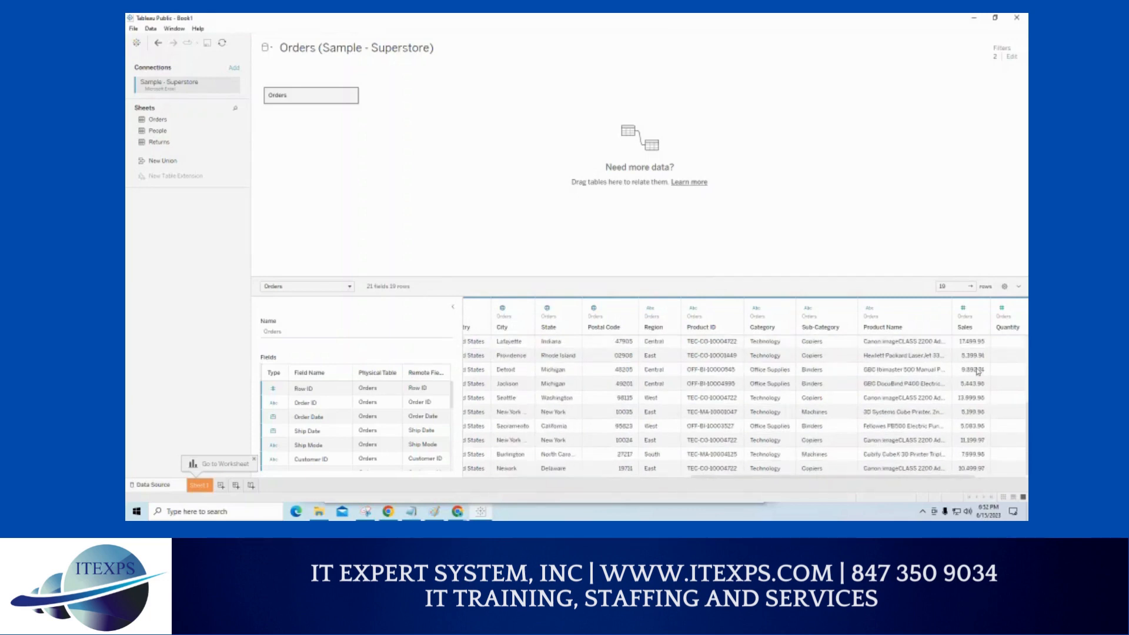
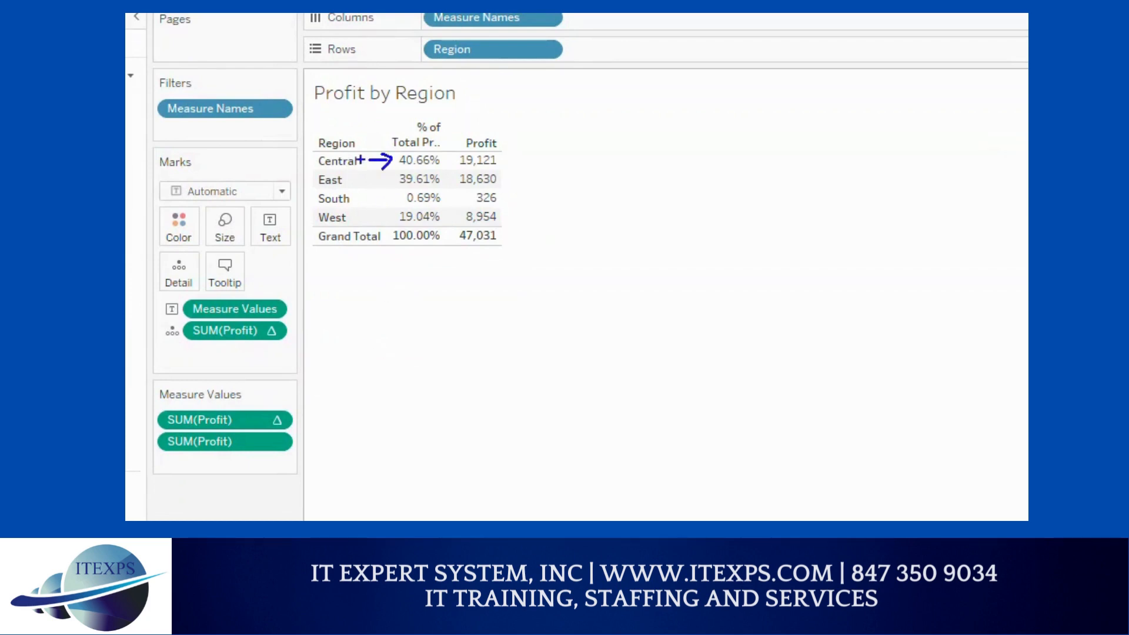
pyautogui.moveTo(450, 321)
pyautogui.mouseDown()
pyautogui.moveTo(429, 329)
pyautogui.moveTo(458, 349)
pyautogui.moveTo(575, 300)
pyautogui.mouseUp()
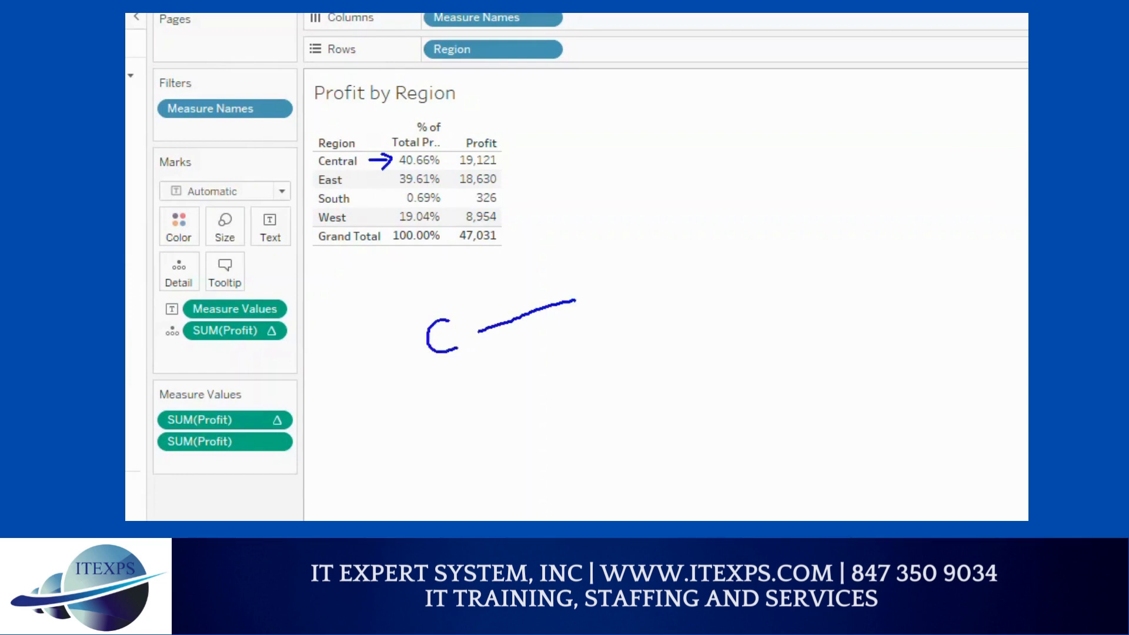
pyautogui.moveTo(509, 327); pyautogui.dragTo(545, 355)
pyautogui.moveTo(334, 77)
pyautogui.mouseDown()
pyautogui.moveTo(444, 101)
pyautogui.moveTo(378, 78)
pyautogui.mouseUp()
pyautogui.moveTo(625, 107)
pyautogui.mouseDown()
pyautogui.moveTo(625, 162)
pyautogui.moveTo(663, 176)
pyautogui.mouseUp()
pyautogui.moveTo(708, 68)
pyautogui.mouseDown()
pyautogui.moveTo(752, 265)
pyautogui.moveTo(807, 262)
pyautogui.mouseUp()
pyautogui.moveTo(711, 178); pyautogui.dragTo(767, 174)
pyautogui.moveTo(713, 102); pyautogui.dragTo(748, 95)
pyautogui.moveTo(693, 40); pyautogui.dragTo(725, 36)
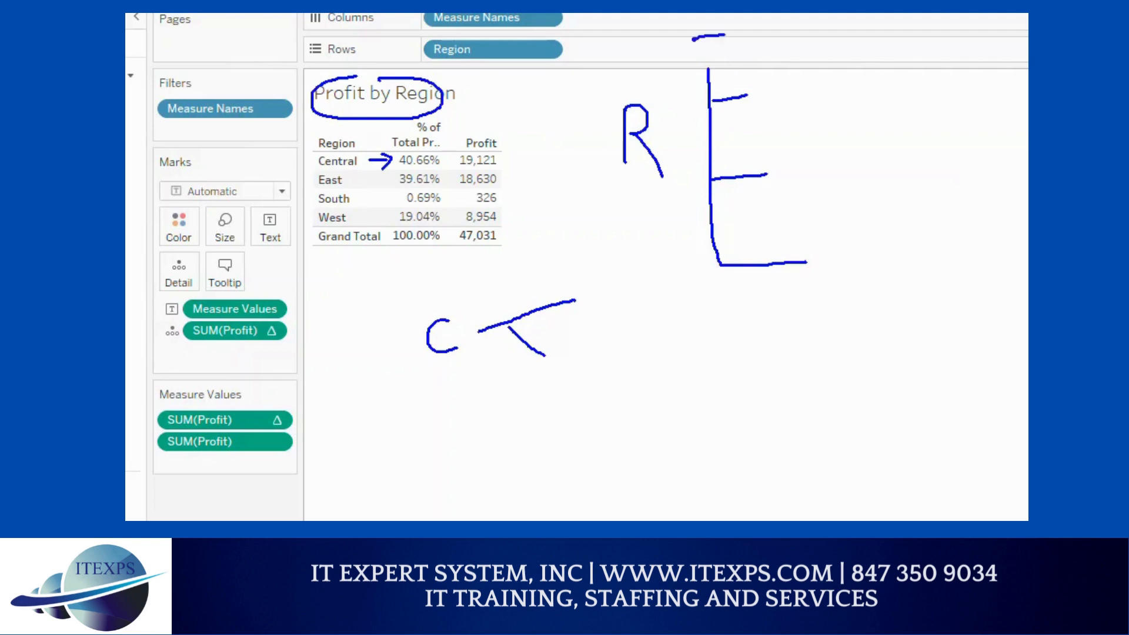
# Examine the regional shares of total profit in the Profit by Region table and how the Region field on Rows groups them.
pyautogui.moveTo(806, 231)
pyautogui.mouseDown()
pyautogui.moveTo(811, 300)
pyautogui.moveTo(846, 301)
pyautogui.mouseUp()
pyautogui.moveTo(805, 233)
pyautogui.mouseDown()
pyautogui.moveTo(823, 227)
pyautogui.moveTo(843, 252)
pyautogui.mouseUp()
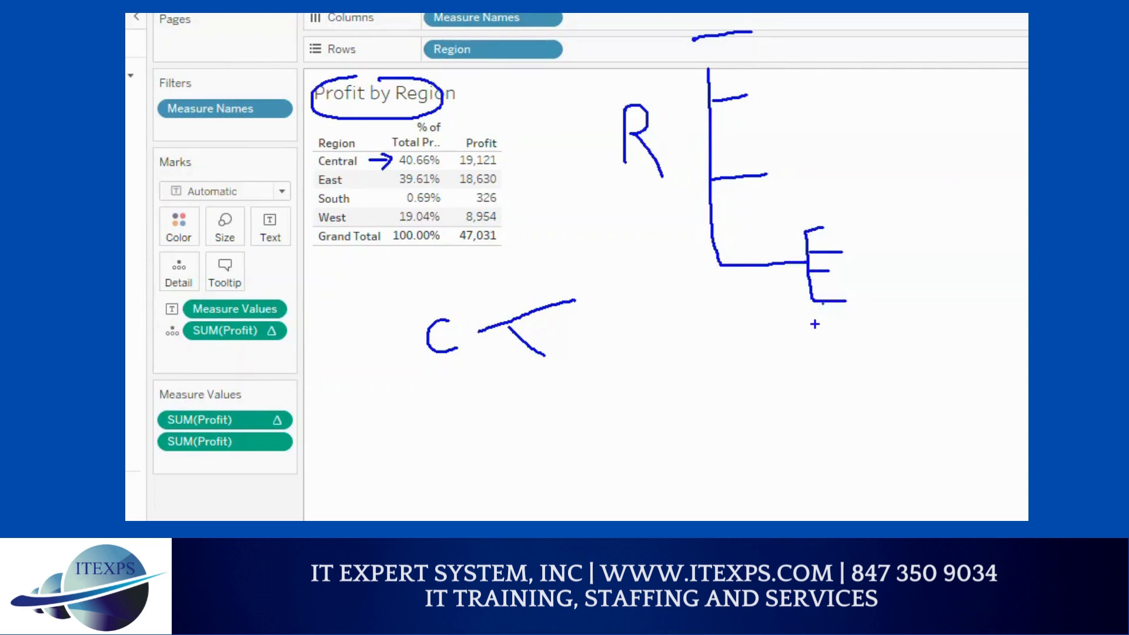
pyautogui.moveTo(841, 316)
pyautogui.mouseDown()
pyautogui.moveTo(857, 337)
pyautogui.moveTo(883, 333)
pyautogui.moveTo(895, 313)
pyautogui.moveTo(890, 347)
pyautogui.mouseUp()
pyautogui.moveTo(915, 310)
pyautogui.mouseDown()
pyautogui.moveTo(949, 321)
pyautogui.moveTo(928, 325)
pyautogui.mouseUp()
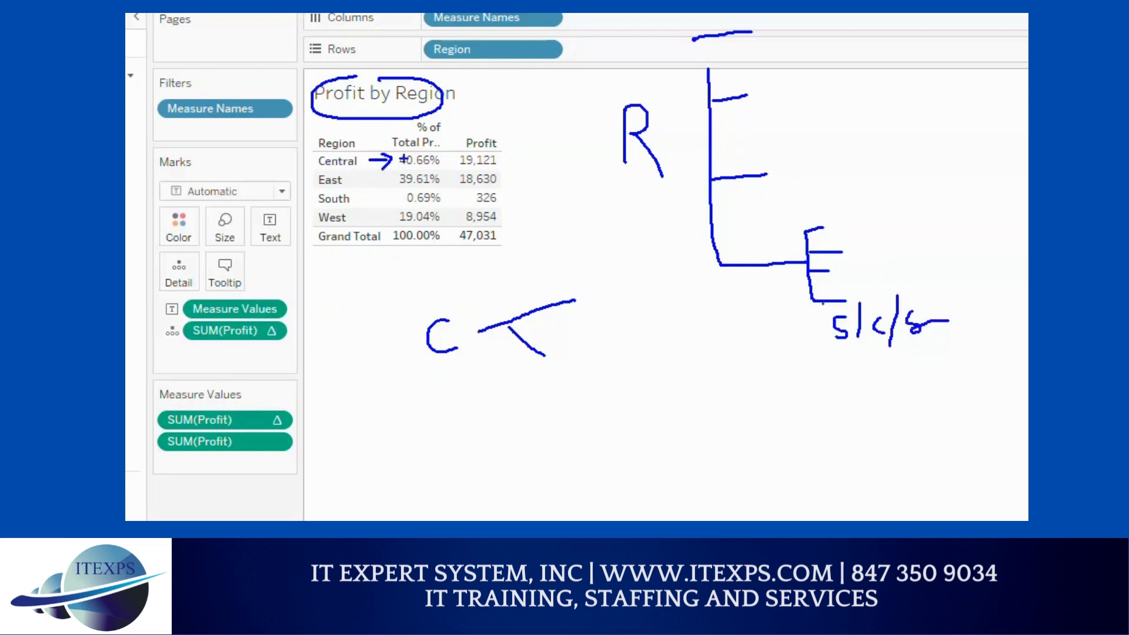
pyautogui.moveTo(395, 151); pyautogui.dragTo(403, 167)
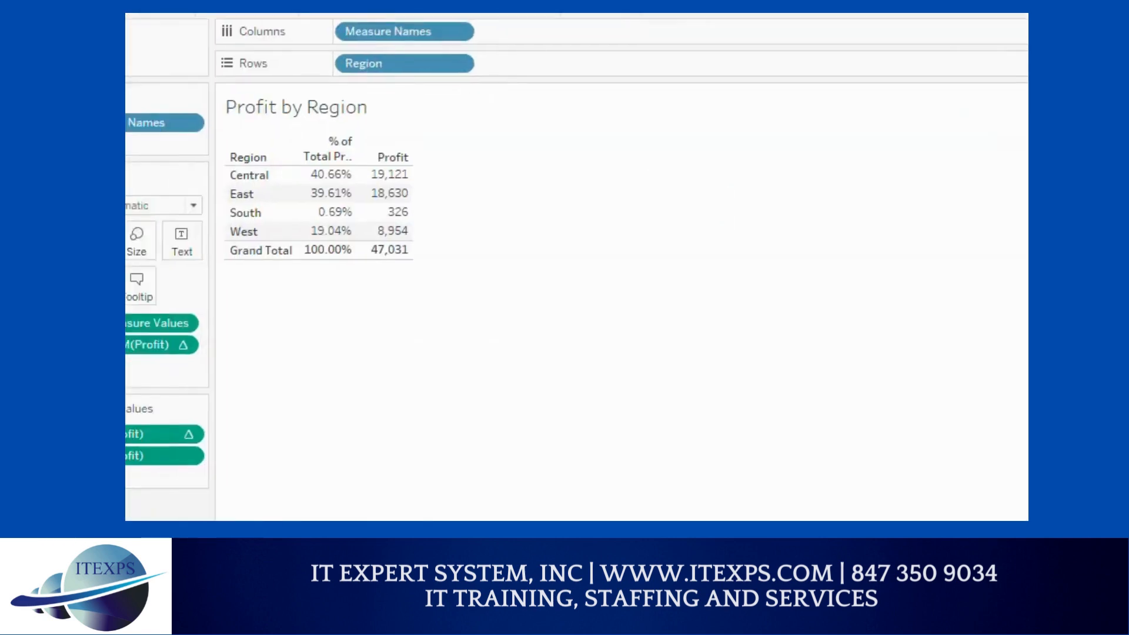
pyautogui.moveTo(600, 152)
pyautogui.mouseDown()
pyautogui.moveTo(664, 131)
pyautogui.moveTo(618, 152)
pyautogui.mouseUp()
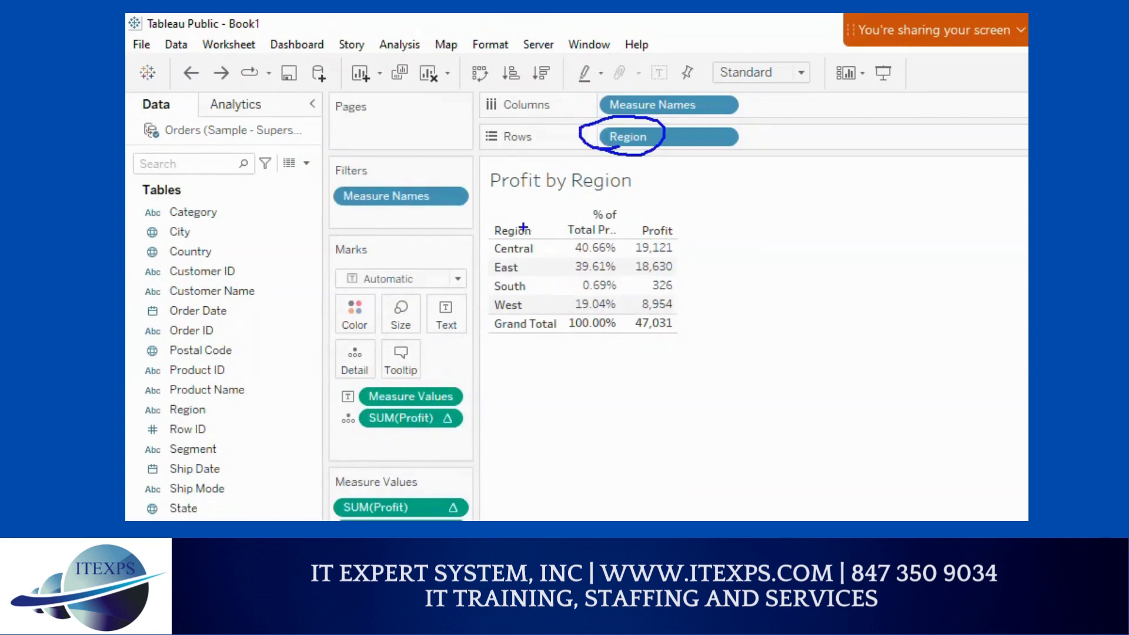
pyautogui.moveTo(501, 231)
pyautogui.mouseDown()
pyautogui.moveTo(546, 231)
pyautogui.moveTo(551, 242)
pyautogui.mouseUp()
pyautogui.moveTo(210, 202)
pyautogui.mouseDown()
pyautogui.moveTo(617, 148)
pyautogui.moveTo(768, 198)
pyautogui.moveTo(765, 140)
pyautogui.mouseUp()
pyautogui.moveTo(715, 258); pyautogui.dragTo(715, 319)
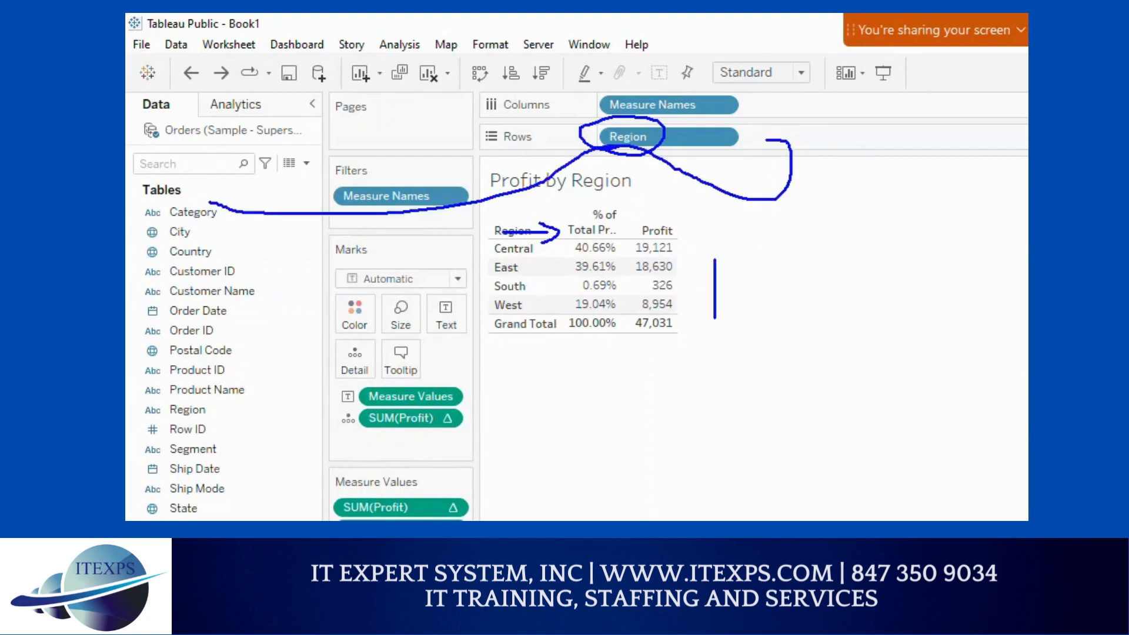
pyautogui.moveTo(729, 261); pyautogui.dragTo(742, 323)
pyautogui.moveTo(755, 283)
pyautogui.mouseDown()
pyautogui.moveTo(797, 280)
pyautogui.moveTo(797, 296)
pyautogui.mouseUp()
pyautogui.moveTo(763, 324)
pyautogui.mouseDown()
pyautogui.moveTo(797, 324)
pyautogui.moveTo(750, 320)
pyautogui.moveTo(752, 347)
pyautogui.mouseUp()
pyautogui.moveTo(726, 427)
pyautogui.mouseDown()
pyautogui.moveTo(726, 479)
pyautogui.moveTo(733, 446)
pyautogui.moveTo(744, 463)
pyautogui.mouseUp()
pyautogui.moveTo(751, 458); pyautogui.dragTo(775, 469)
pyautogui.moveTo(789, 435); pyautogui.dragTo(818, 430)
pyautogui.moveTo(795, 452)
pyautogui.mouseDown()
pyautogui.moveTo(819, 451)
pyautogui.moveTo(821, 474)
pyautogui.mouseUp()
pyautogui.moveTo(798, 496); pyautogui.dragTo(836, 482)
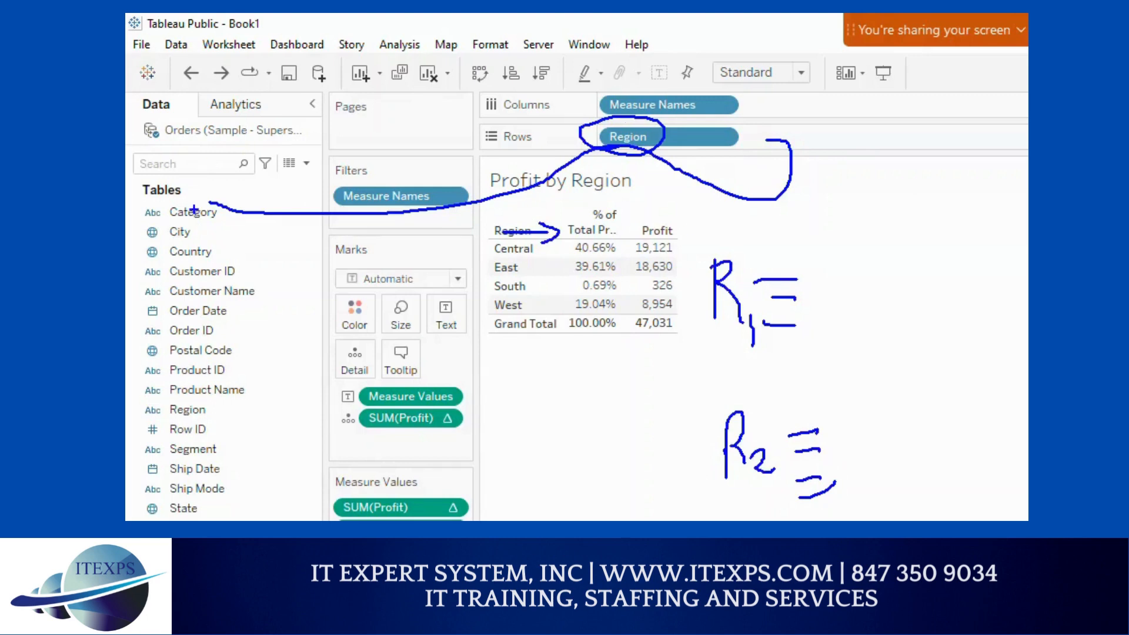
pyautogui.moveTo(193, 209)
pyautogui.mouseDown()
pyautogui.moveTo(284, 140)
pyautogui.moveTo(511, 125)
pyautogui.moveTo(581, 137)
pyautogui.mouseUp()
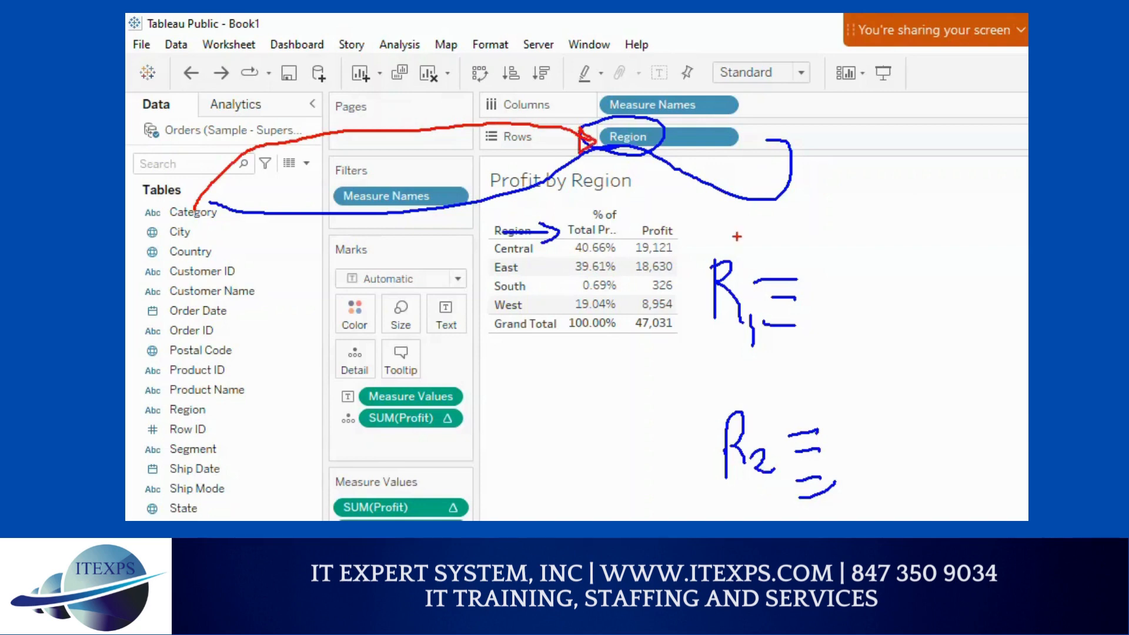
pyautogui.moveTo(851, 201)
pyautogui.mouseDown()
pyautogui.moveTo(857, 228)
pyautogui.moveTo(902, 207)
pyautogui.moveTo(885, 229)
pyautogui.moveTo(903, 243)
pyautogui.mouseUp()
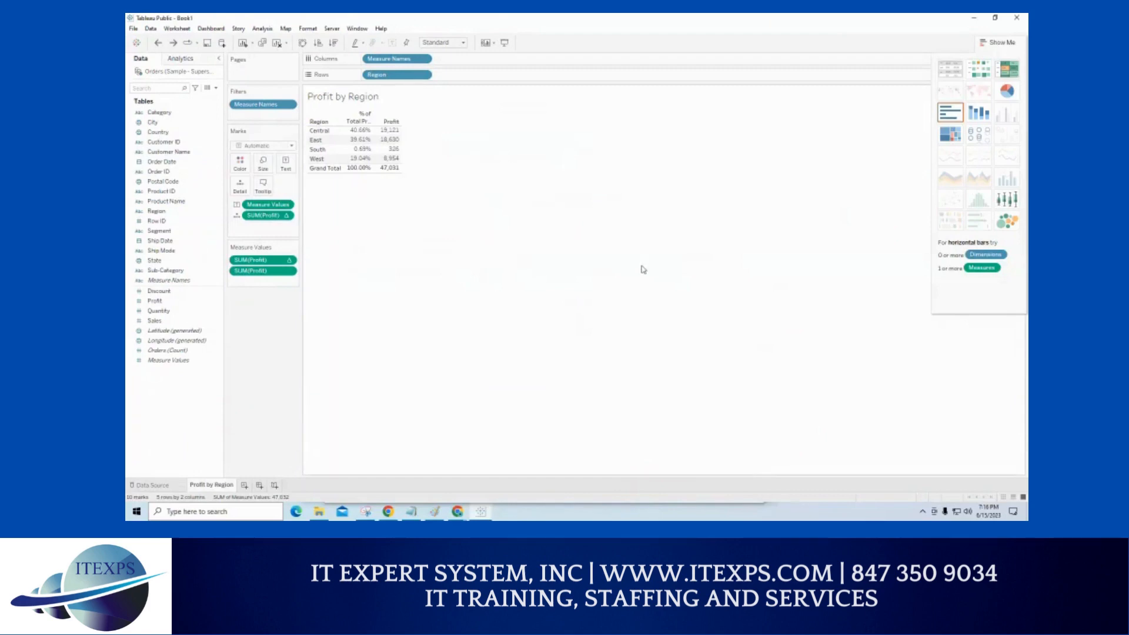
# Add the Category field to Rows as a second level after Region in the Profit by Region worksheet.
pyautogui.doubleClick(153, 113)
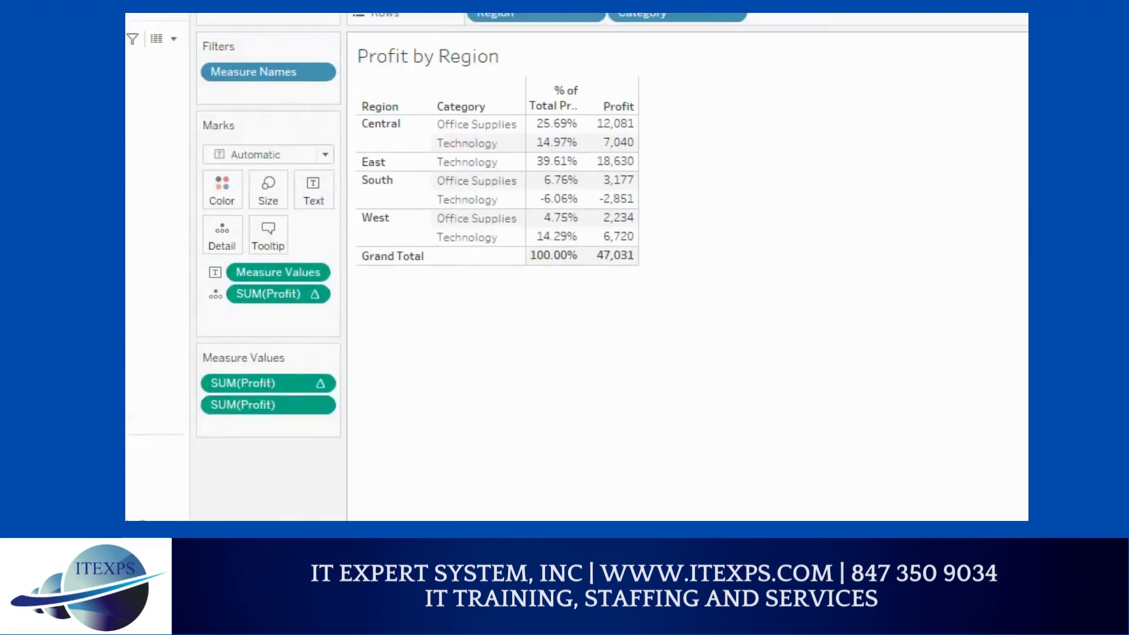
pyautogui.click(225, 76)
pyautogui.moveTo(218, 152)
pyautogui.mouseDown()
pyautogui.moveTo(174, 153)
pyautogui.moveTo(208, 184)
pyautogui.moveTo(227, 155)
pyautogui.mouseUp()
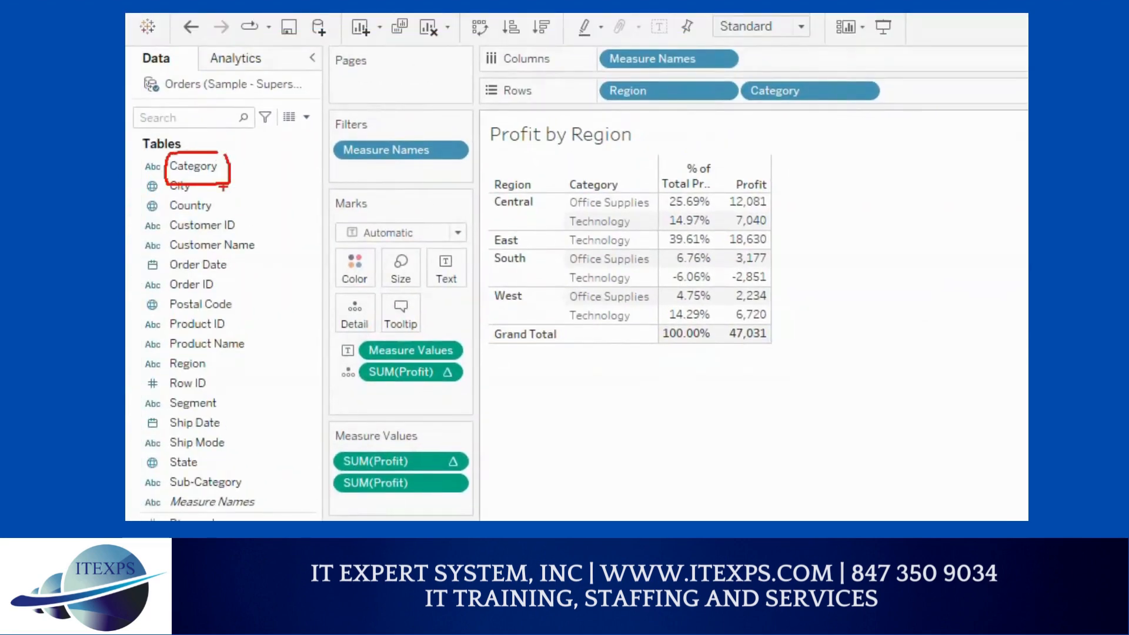
pyautogui.moveTo(644, 100); pyautogui.dragTo(649, 126)
pyautogui.moveTo(776, 110); pyautogui.dragTo(793, 126)
# Examine each region's category breakdown, comparing the percent-of-total and Profit values with the Grand Total row.
pyautogui.moveTo(506, 158); pyautogui.dragTo(507, 174)
pyautogui.moveTo(567, 196); pyautogui.dragTo(570, 222)
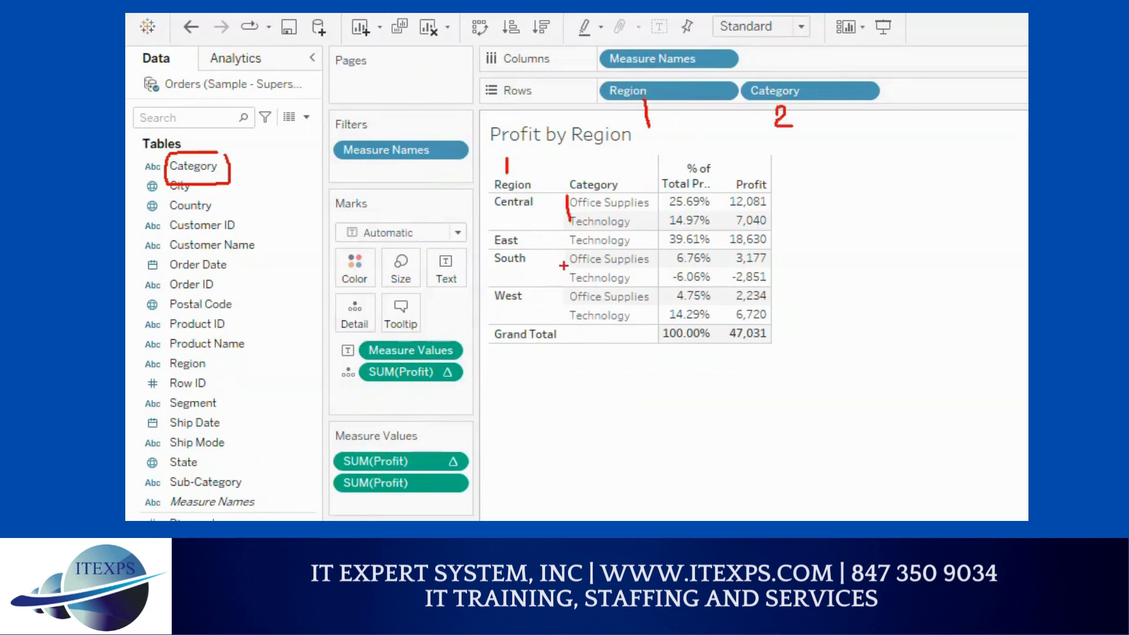
pyautogui.moveTo(563, 297); pyautogui.dragTo(565, 312)
pyautogui.moveTo(667, 197)
pyautogui.mouseDown()
pyautogui.moveTo(668, 228)
pyautogui.moveTo(697, 233)
pyautogui.moveTo(718, 191)
pyautogui.moveTo(669, 191)
pyautogui.mouseUp()
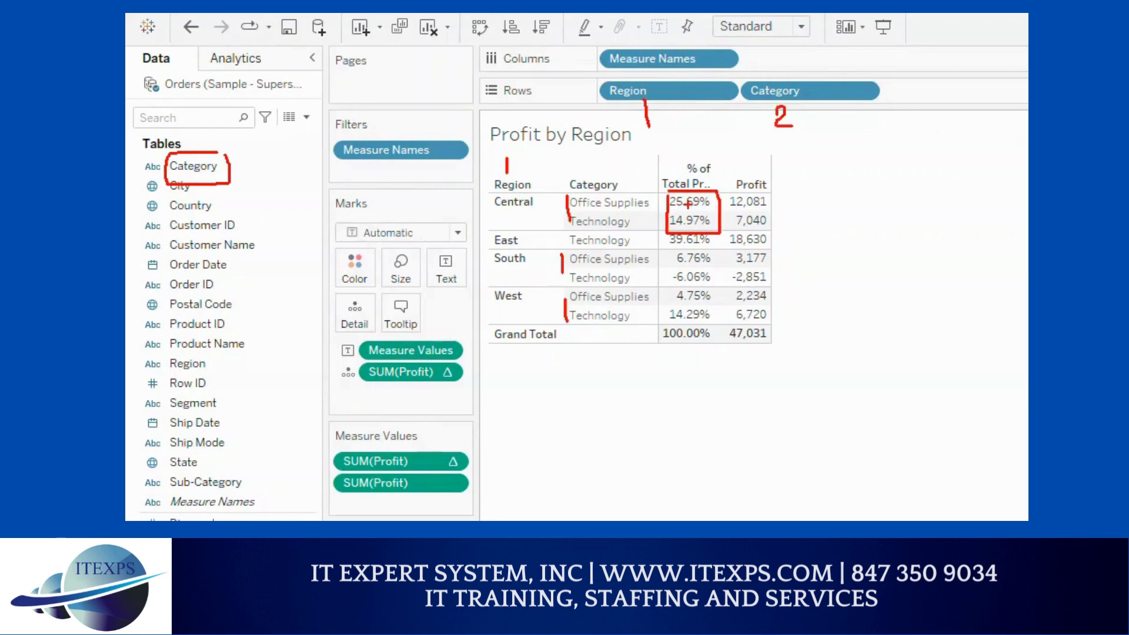
pyautogui.moveTo(669, 348); pyautogui.dragTo(699, 351)
pyautogui.moveTo(492, 195)
pyautogui.mouseDown()
pyautogui.moveTo(484, 221)
pyautogui.moveTo(530, 268)
pyautogui.moveTo(529, 286)
pyautogui.mouseUp()
pyautogui.moveTo(536, 290)
pyautogui.mouseDown()
pyautogui.moveTo(534, 322)
pyautogui.moveTo(575, 345)
pyautogui.mouseUp()
pyautogui.moveTo(498, 351); pyautogui.dragTo(567, 351)
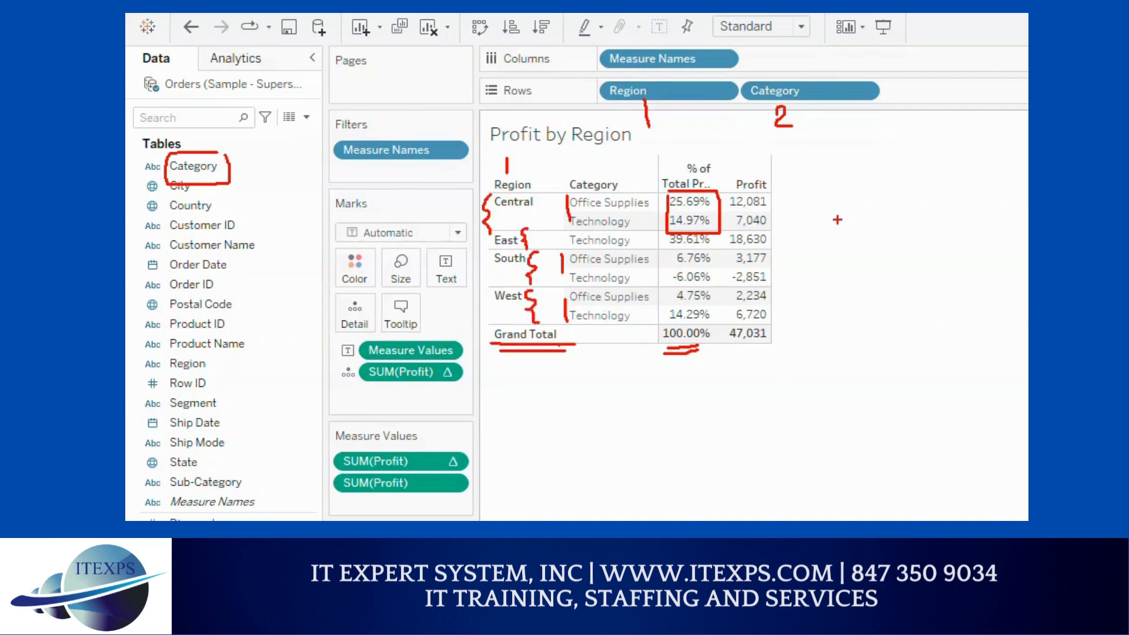
pyautogui.moveTo(767, 227); pyautogui.dragTo(795, 247)
pyautogui.moveTo(774, 283); pyautogui.dragTo(798, 283)
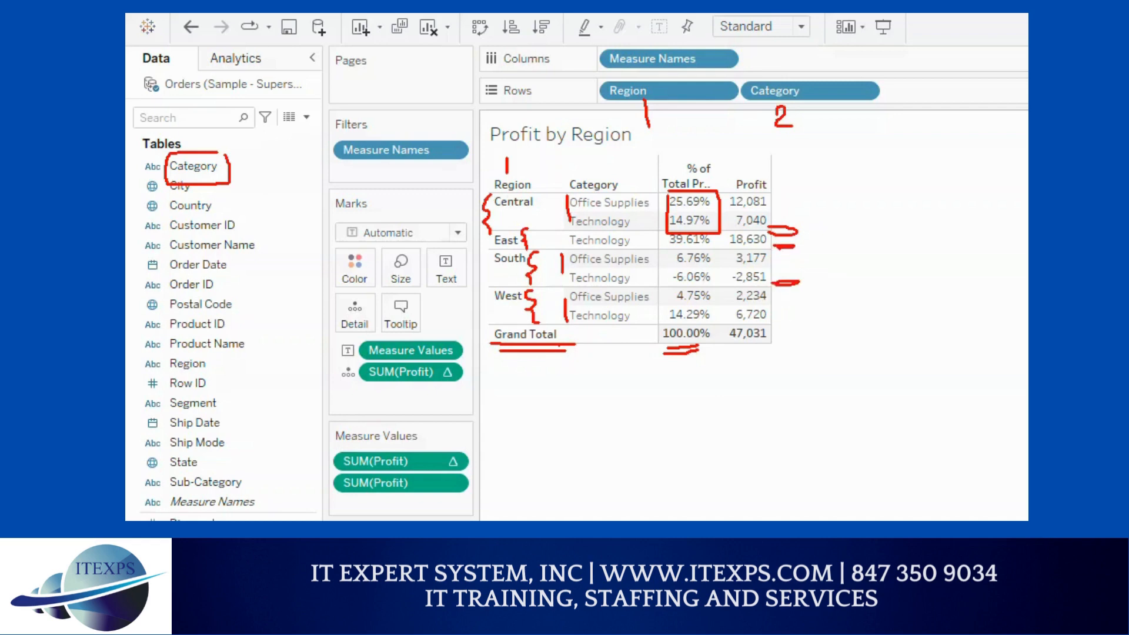
pyautogui.moveTo(770, 324); pyautogui.dragTo(796, 321)
pyautogui.moveTo(697, 284)
pyautogui.mouseDown()
pyautogui.moveTo(658, 298)
pyautogui.moveTo(677, 322)
pyautogui.moveTo(717, 288)
pyautogui.moveTo(679, 292)
pyautogui.mouseUp()
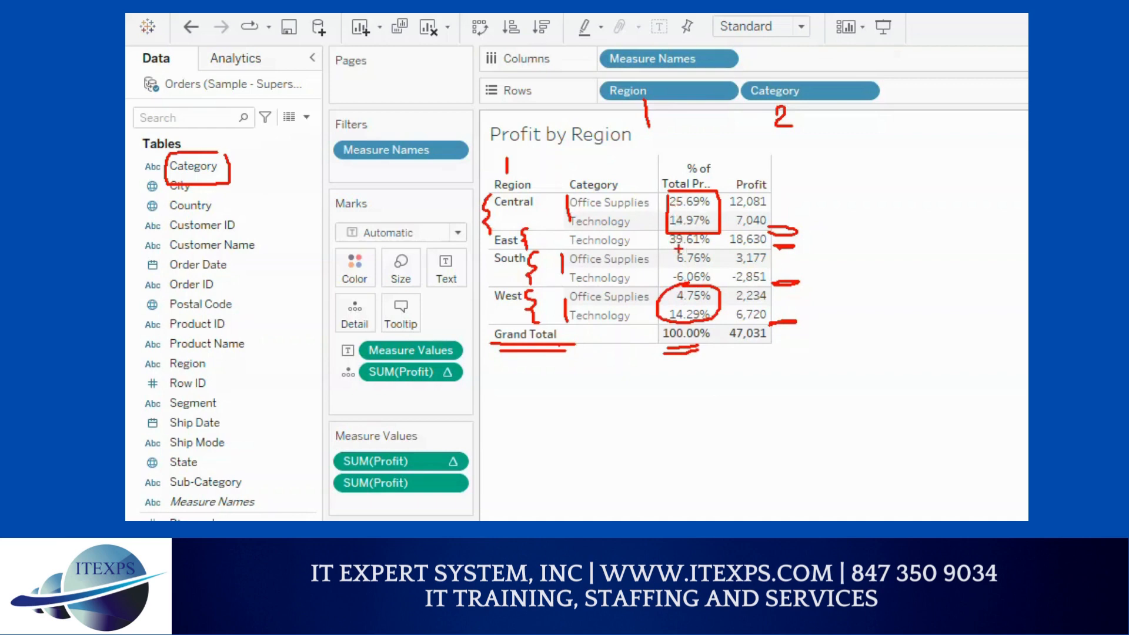
pyautogui.press('Escape')
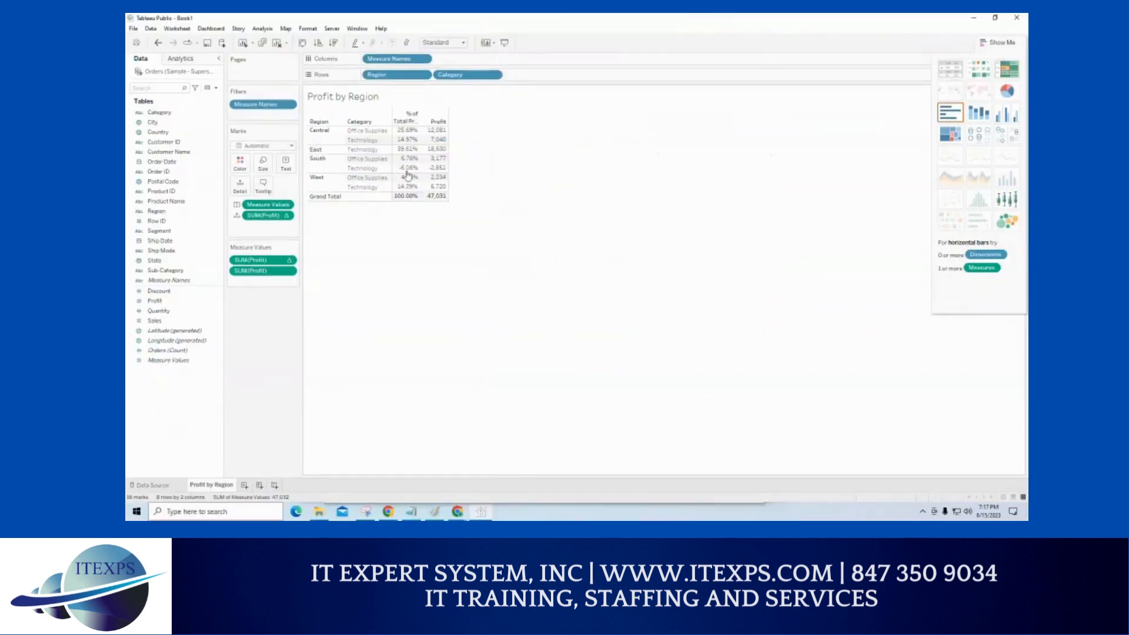
# Turn on row grand totals for the Profit by Region worksheet.
pyautogui.click(263, 30)
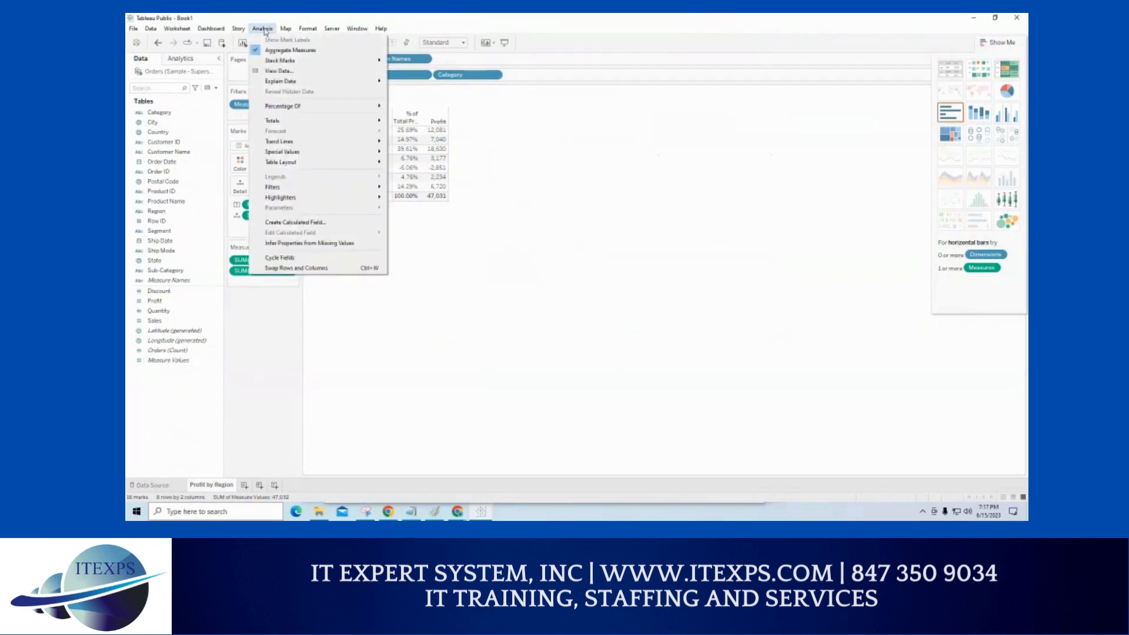
pyautogui.moveTo(275, 120)
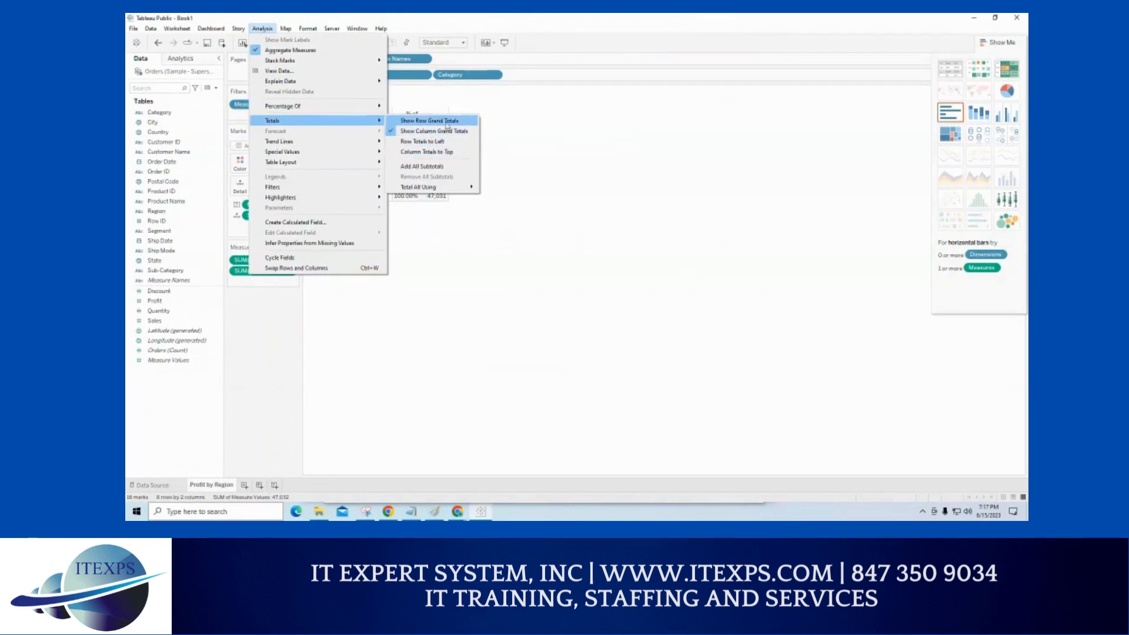
pyautogui.click(447, 122)
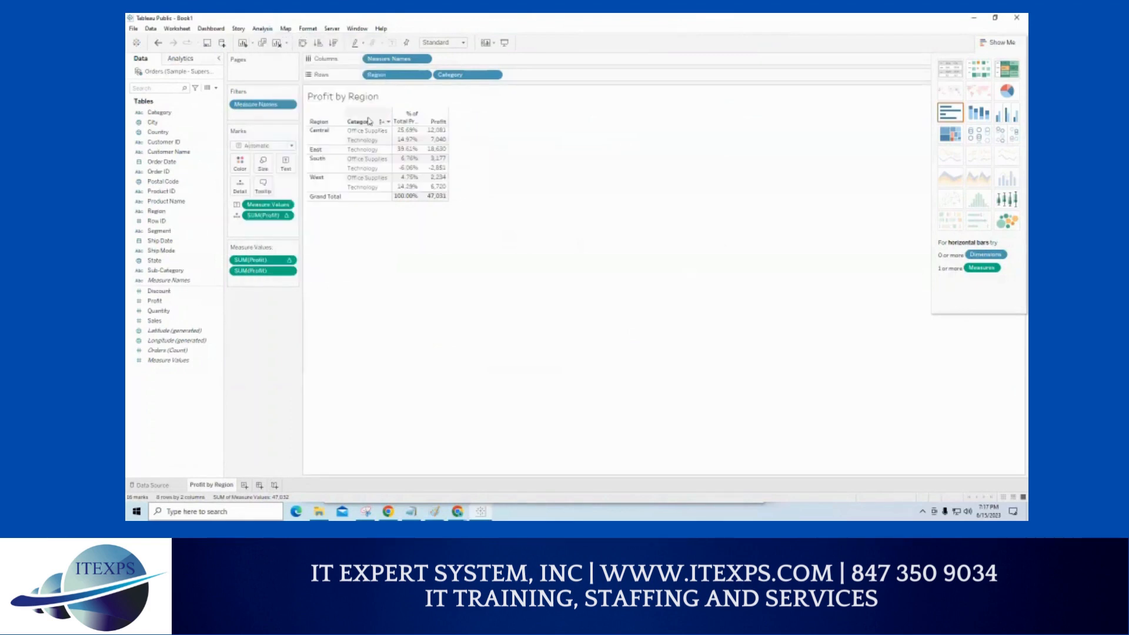
# Add all subtotals to the Profit by Region table and check the category percentages against each region's total.
pyautogui.click(264, 31)
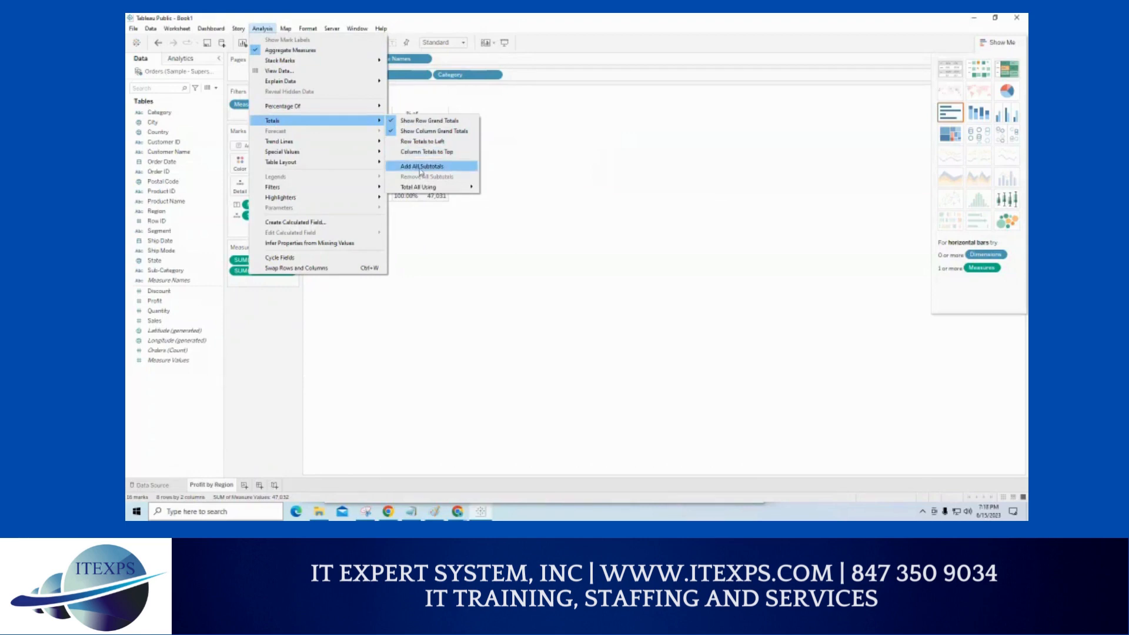
pyautogui.click(412, 168)
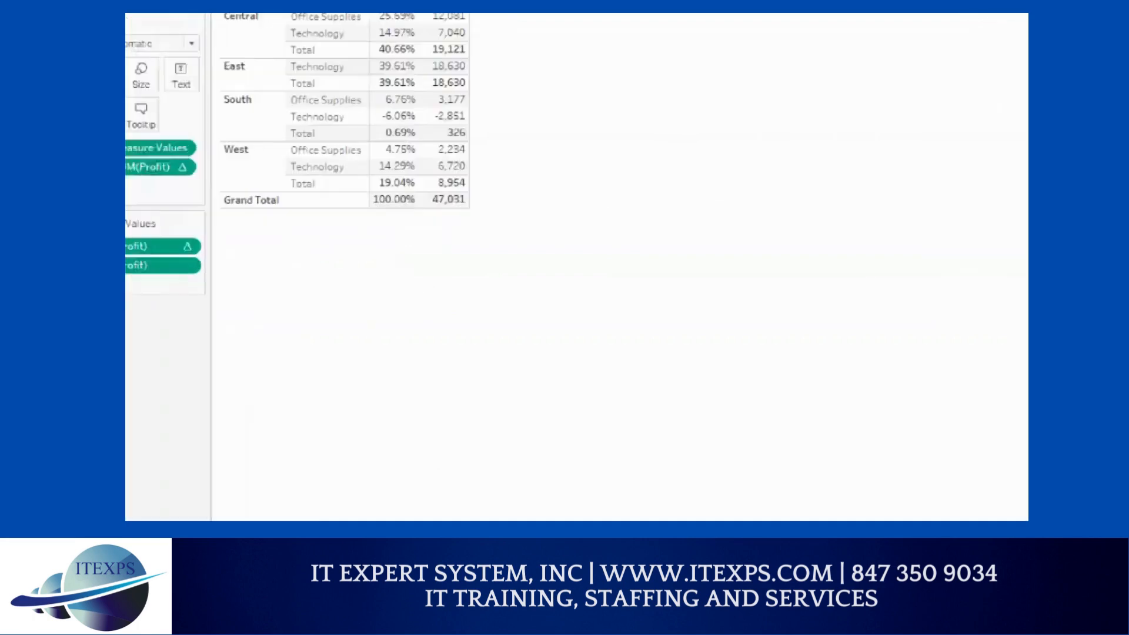
pyautogui.moveTo(497, 111)
pyautogui.mouseDown()
pyautogui.moveTo(495, 157)
pyautogui.moveTo(539, 112)
pyautogui.mouseUp()
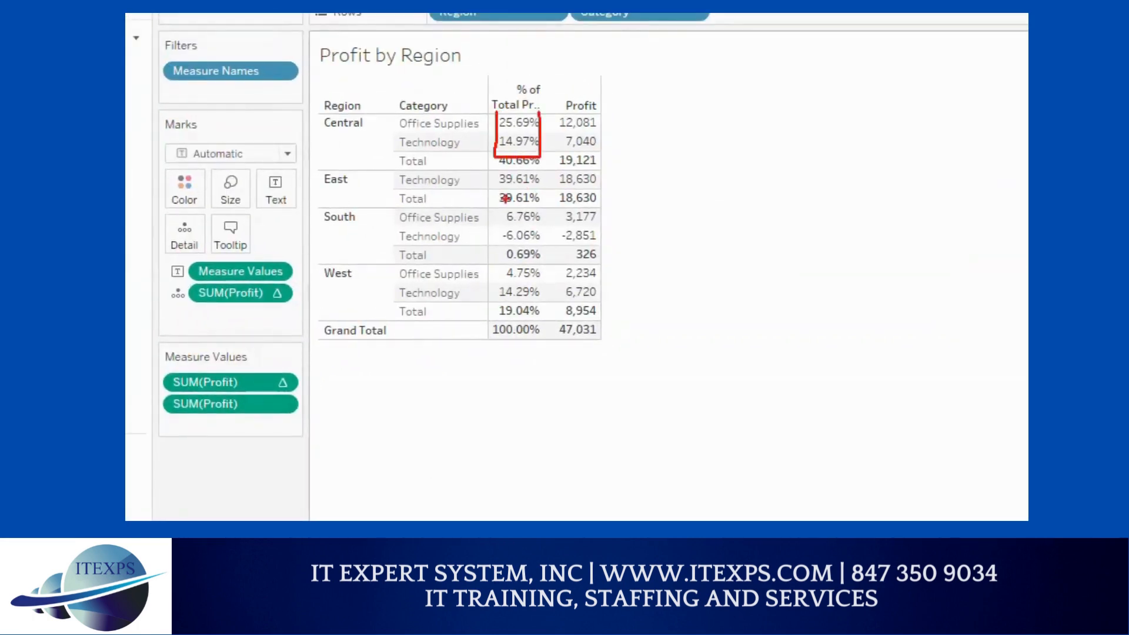
pyautogui.moveTo(493, 169); pyautogui.dragTo(491, 278)
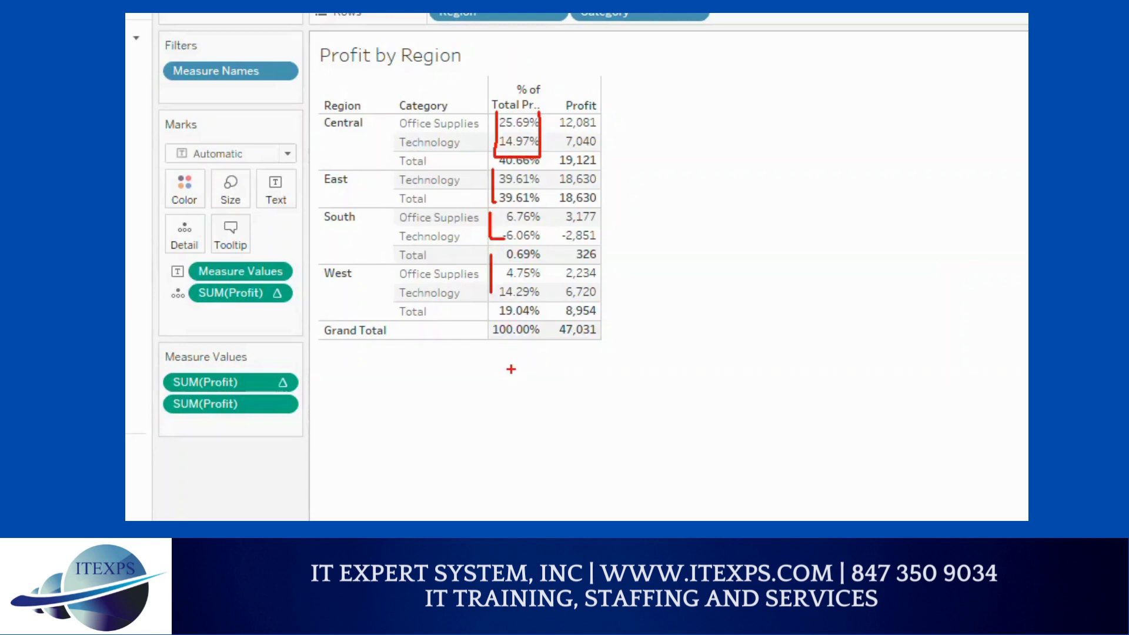
pyautogui.press('Escape')
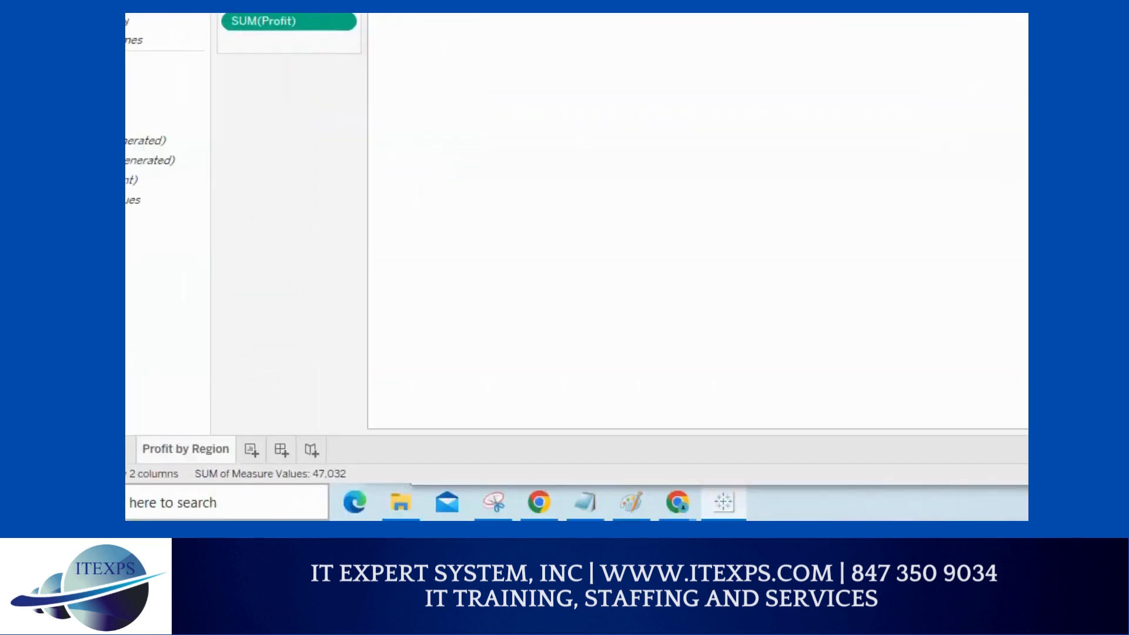
# Create a new worksheet and name it "Region profit vs sales".
pyautogui.moveTo(273, 423)
pyautogui.mouseDown()
pyautogui.moveTo(246, 438)
pyautogui.moveTo(268, 474)
pyautogui.moveTo(241, 439)
pyautogui.moveTo(278, 468)
pyautogui.mouseUp()
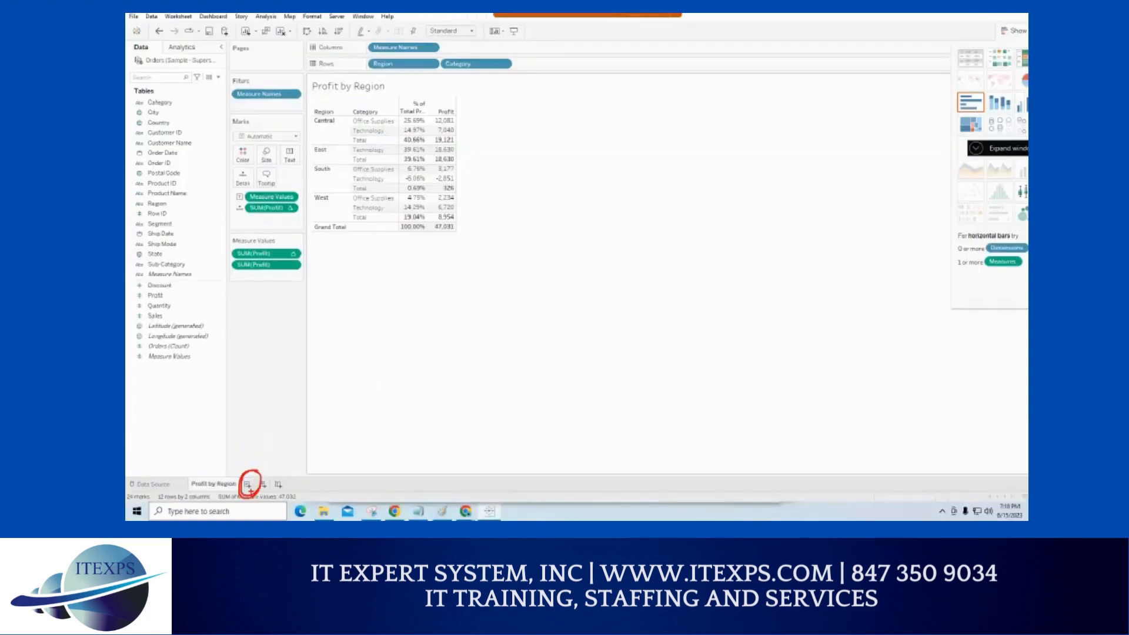
pyautogui.click(259, 452)
pyautogui.doubleClick(247, 488)
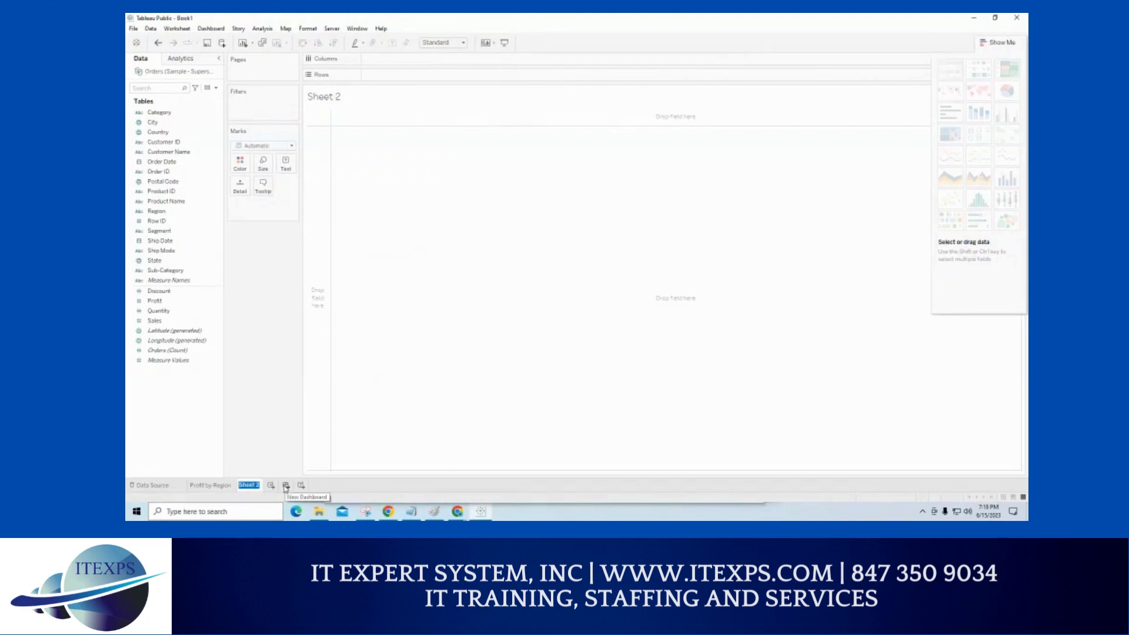
pyautogui.write('fle')
pyautogui.write('ion profit v')
pyautogui.write('s sales')
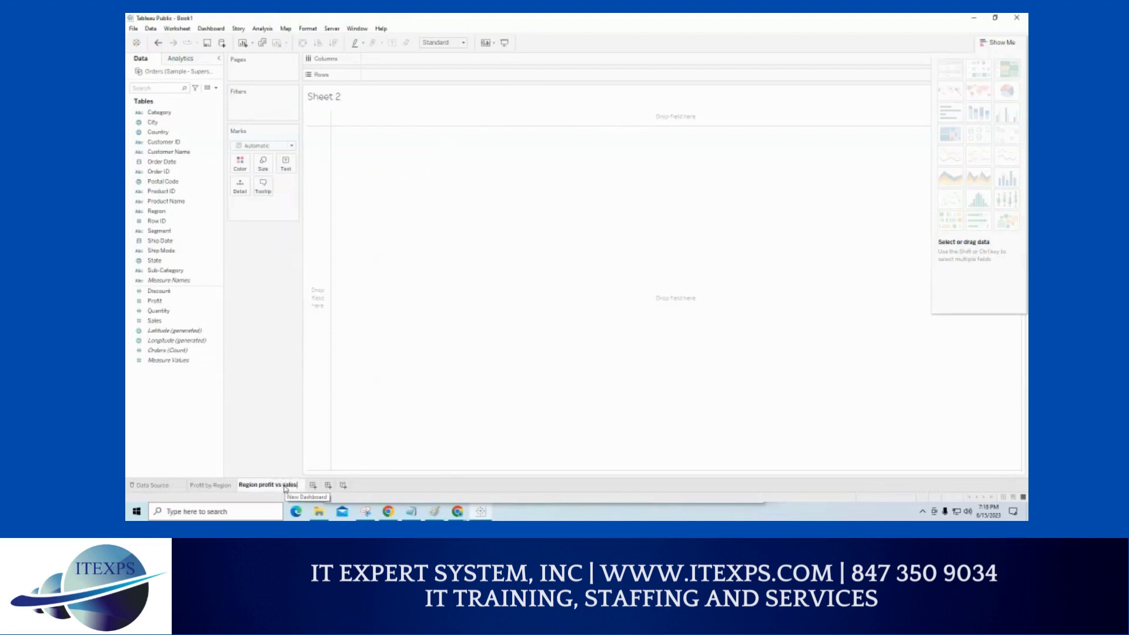
pyautogui.press('Return')
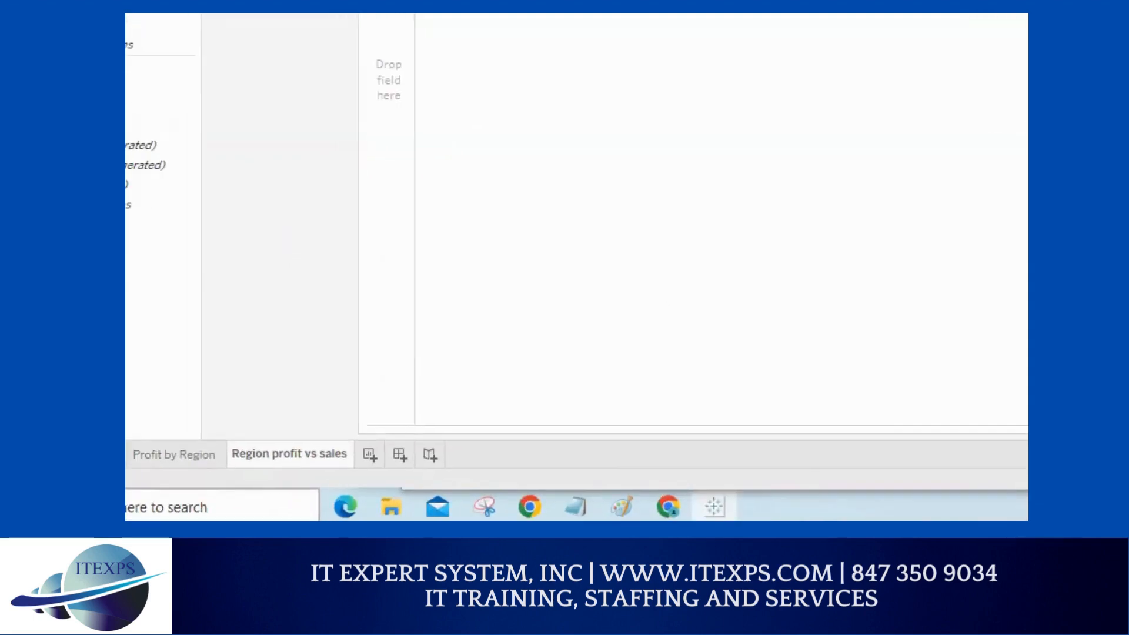
pyautogui.moveTo(313, 462)
pyautogui.mouseDown()
pyautogui.moveTo(335, 433)
pyautogui.moveTo(345, 466)
pyautogui.moveTo(389, 467)
pyautogui.mouseUp()
pyautogui.moveTo(313, 489); pyautogui.dragTo(404, 487)
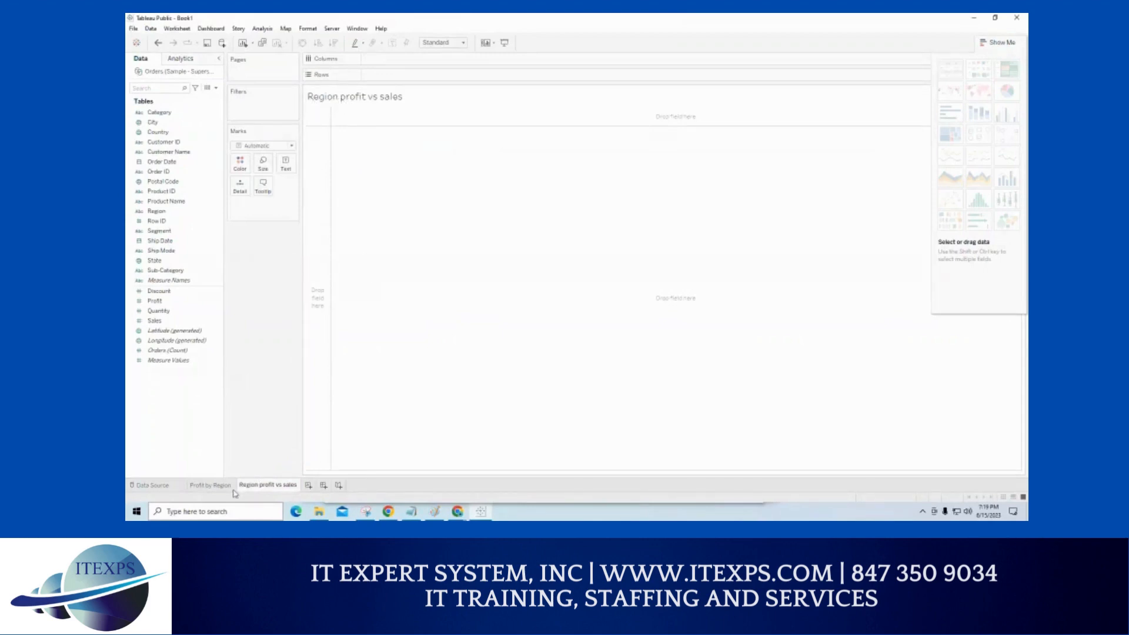
pyautogui.hotkey('ctrl', '1')
pyautogui.click(238, 451)
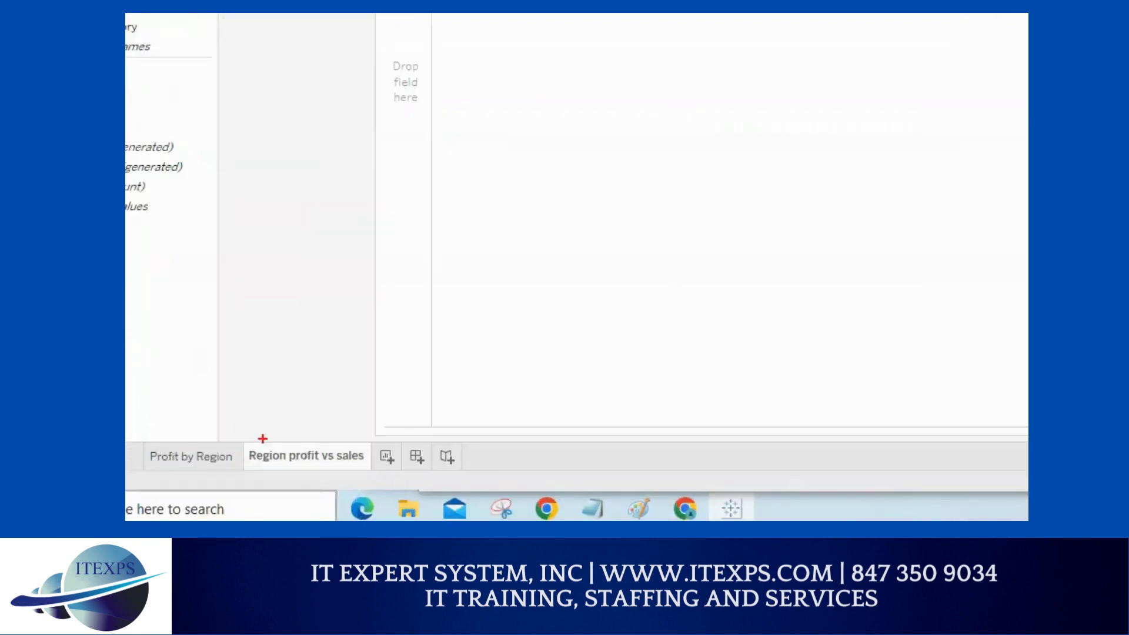
pyautogui.moveTo(284, 434)
pyautogui.mouseDown()
pyautogui.moveTo(253, 440)
pyautogui.moveTo(262, 477)
pyautogui.moveTo(264, 432)
pyautogui.mouseUp()
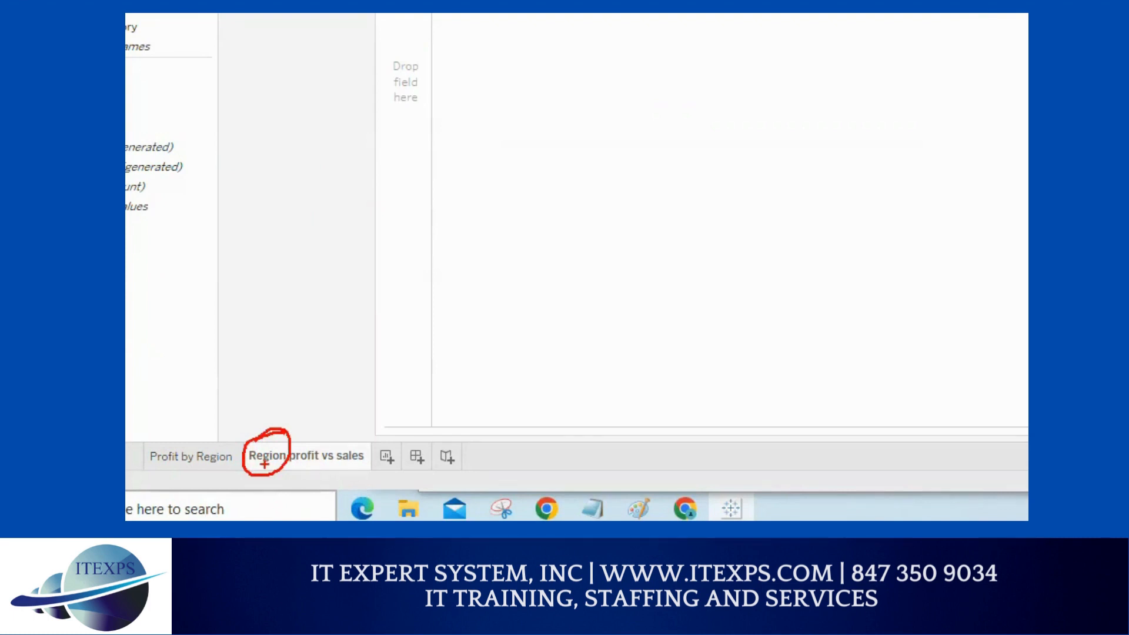
pyautogui.press('Escape')
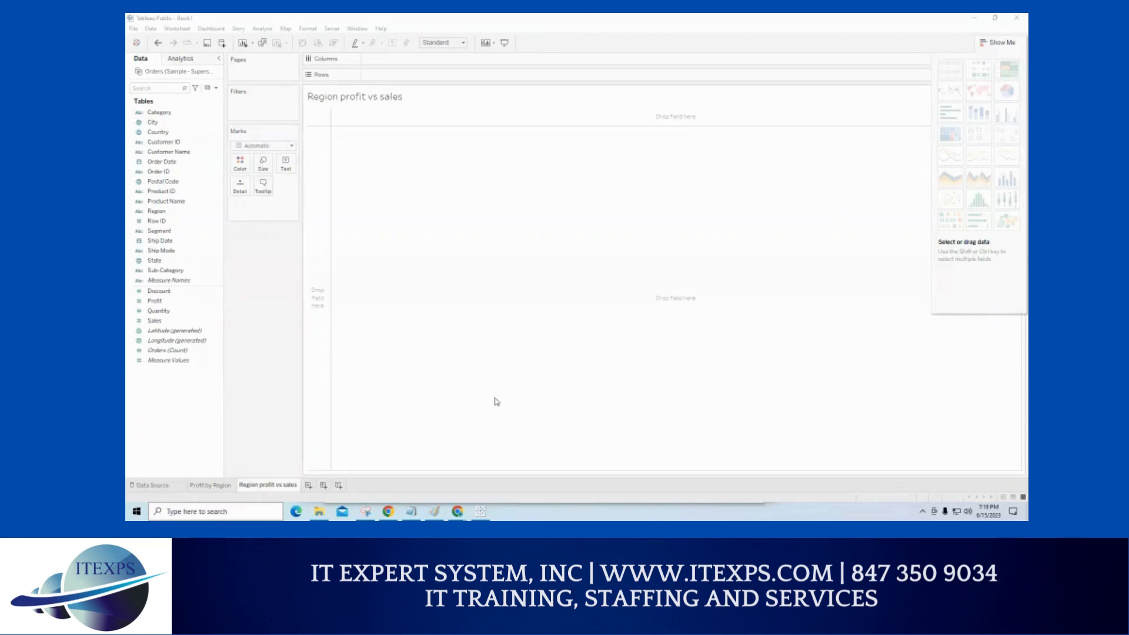
# Return to the Profit by Region worksheet and look over its percent-of-total and Profit columns.
pyautogui.click(207, 487)
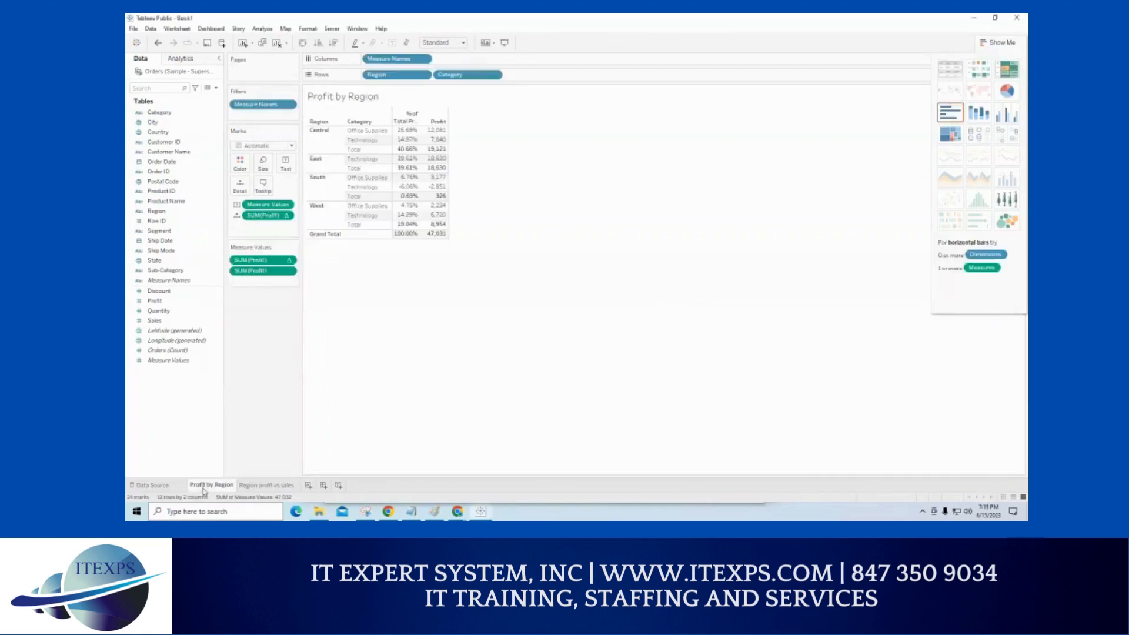
pyautogui.hotkey('ctrl', '1')
pyautogui.click(389, 140)
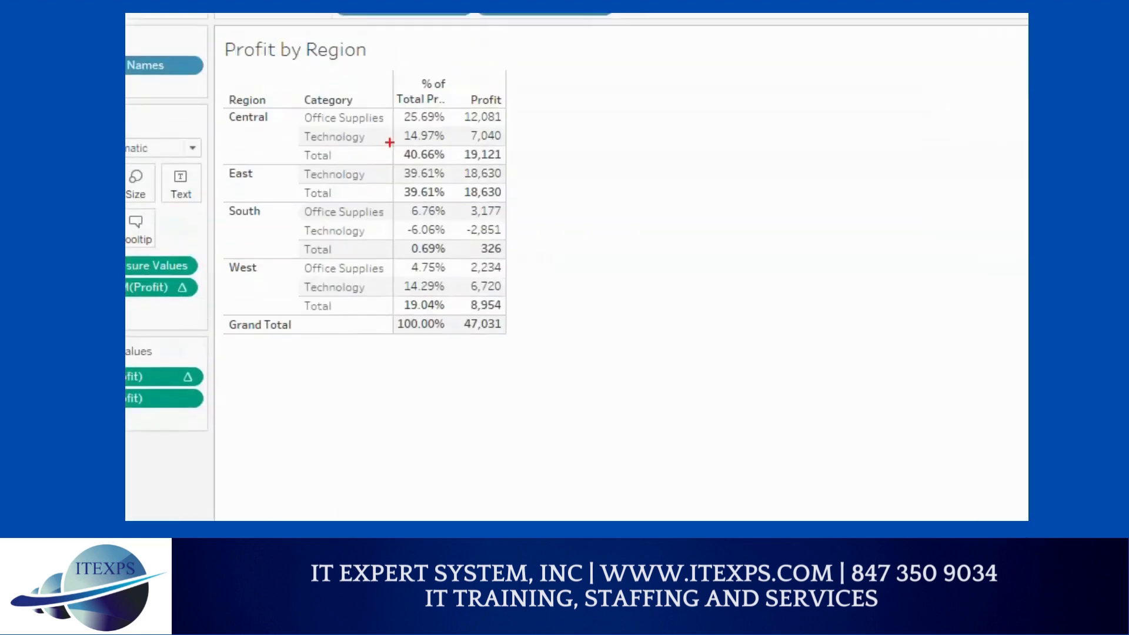
pyautogui.moveTo(410, 60)
pyautogui.mouseDown()
pyautogui.moveTo(417, 99)
pyautogui.moveTo(483, 93)
pyautogui.mouseUp()
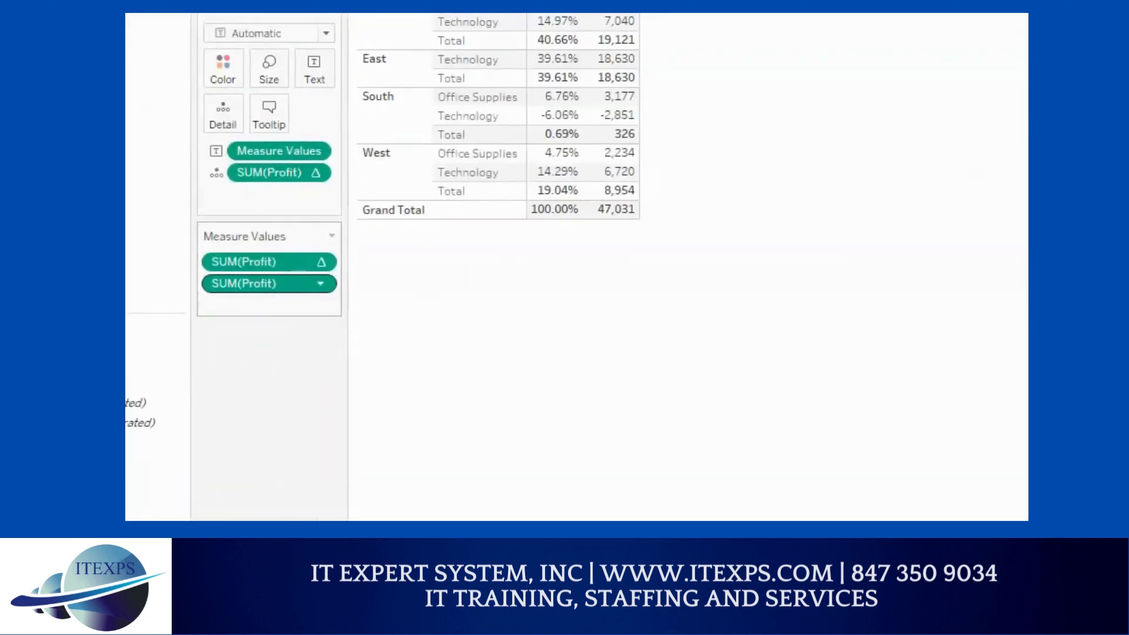
pyautogui.moveTo(273, 335)
pyautogui.mouseDown()
pyautogui.moveTo(507, 325)
pyautogui.moveTo(529, 245)
pyautogui.moveTo(539, 270)
pyautogui.mouseUp()
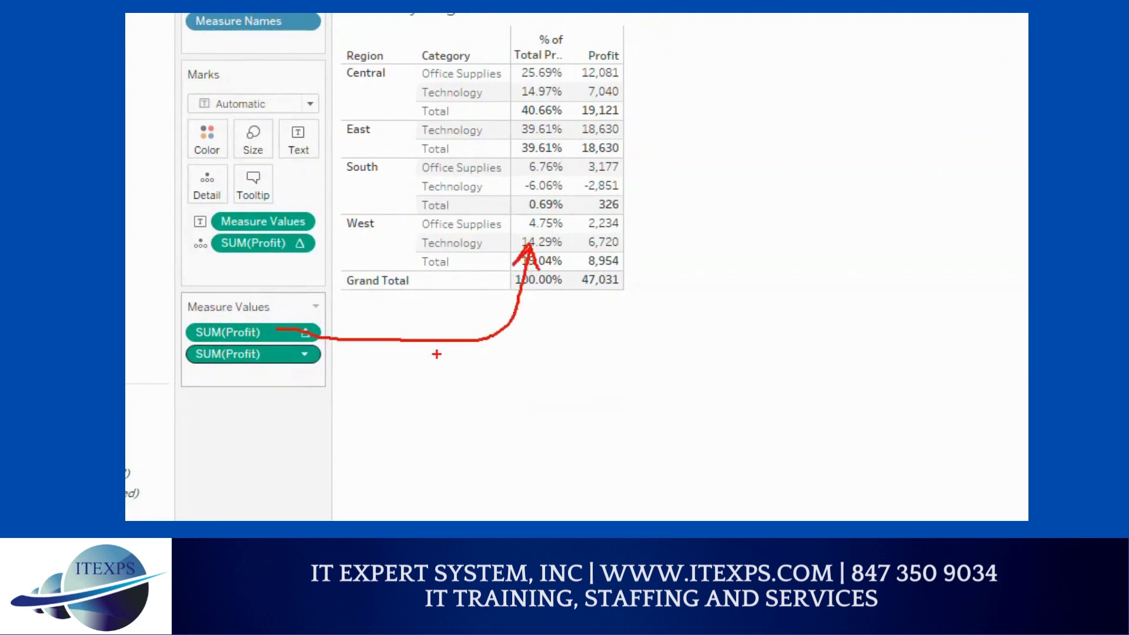
pyautogui.moveTo(292, 366)
pyautogui.mouseDown()
pyautogui.moveTo(437, 416)
pyautogui.moveTo(618, 298)
pyautogui.moveTo(596, 315)
pyautogui.moveTo(632, 307)
pyautogui.mouseUp()
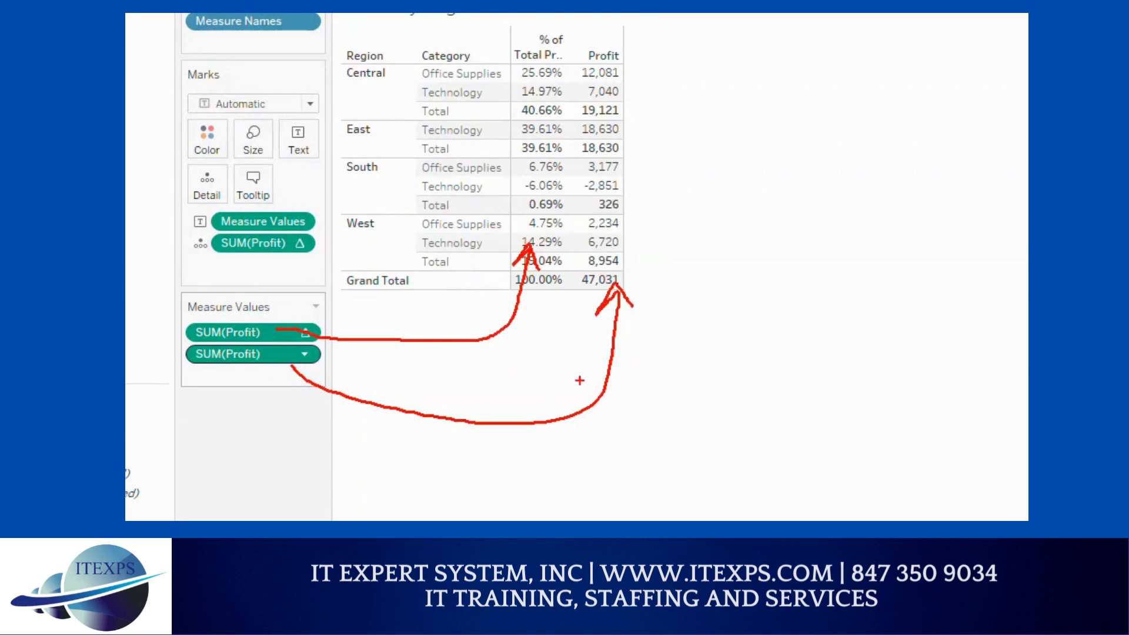
pyautogui.moveTo(644, 78)
pyautogui.mouseDown()
pyautogui.moveTo(677, 150)
pyautogui.moveTo(648, 287)
pyautogui.mouseUp()
pyautogui.moveTo(691, 195)
pyautogui.mouseDown()
pyautogui.moveTo(722, 205)
pyautogui.moveTo(749, 176)
pyautogui.moveTo(694, 251)
pyautogui.moveTo(756, 191)
pyautogui.mouseUp()
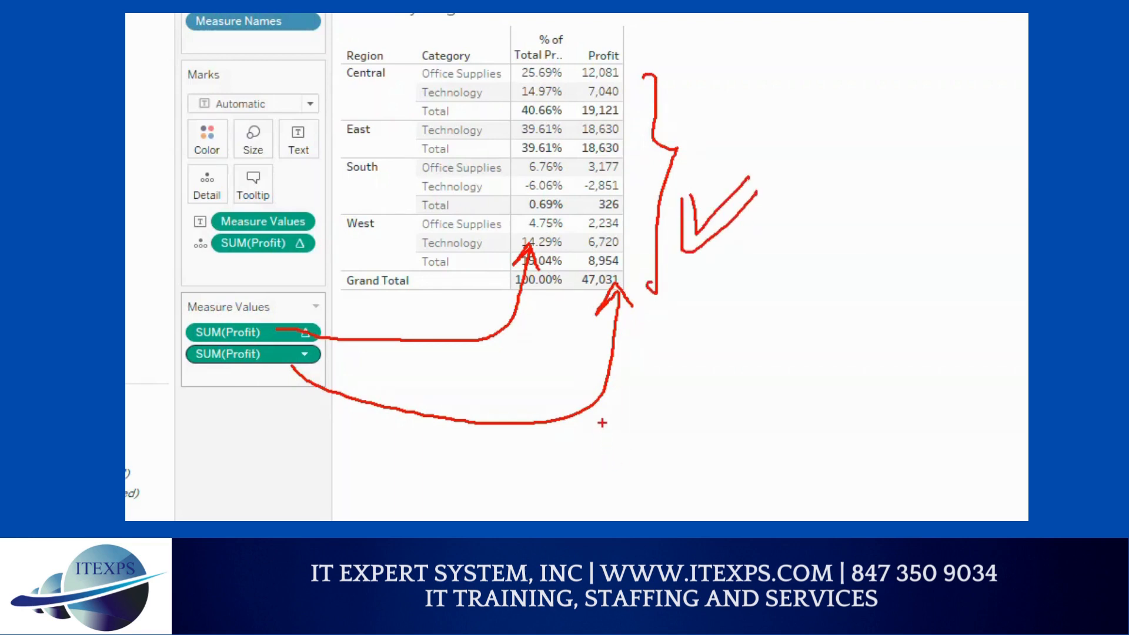
pyautogui.press('Escape')
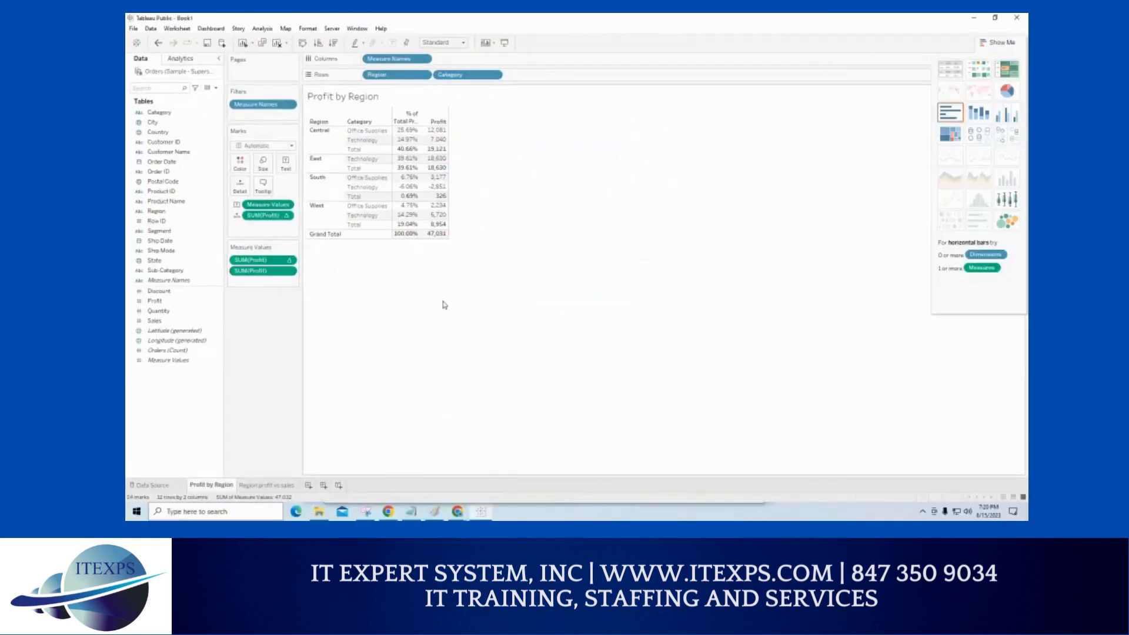
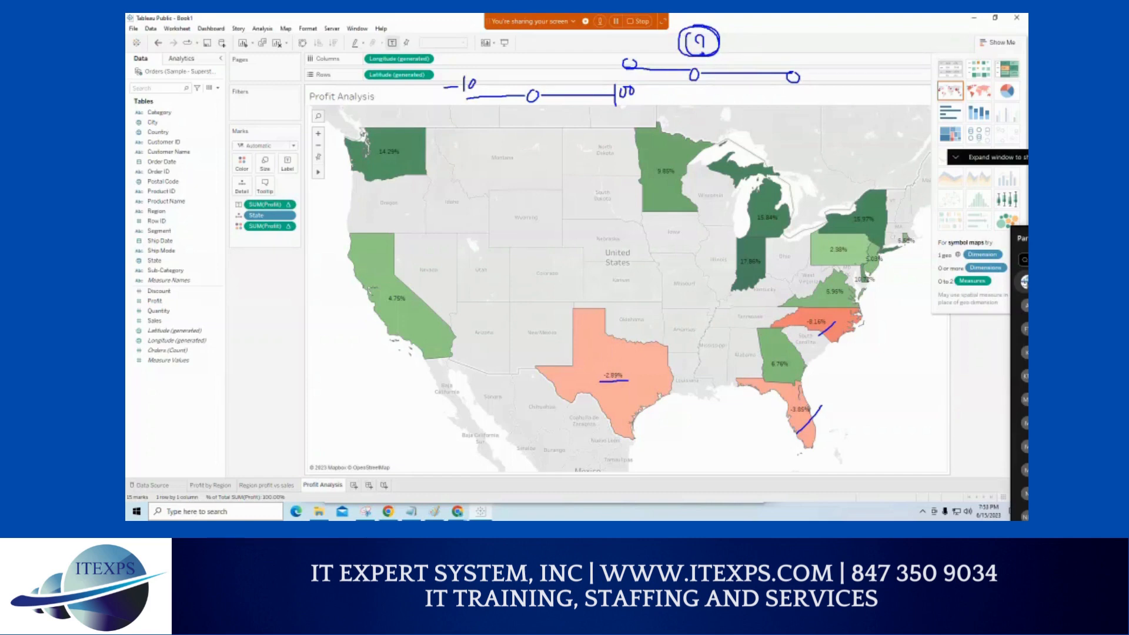
pyautogui.moveTo(766, 100)
pyautogui.mouseDown()
pyautogui.moveTo(766, 124)
pyautogui.moveTo(854, 90)
pyautogui.moveTo(776, 116)
pyautogui.moveTo(819, 109)
pyautogui.mouseUp()
pyautogui.moveTo(808, 103); pyautogui.dragTo(812, 116)
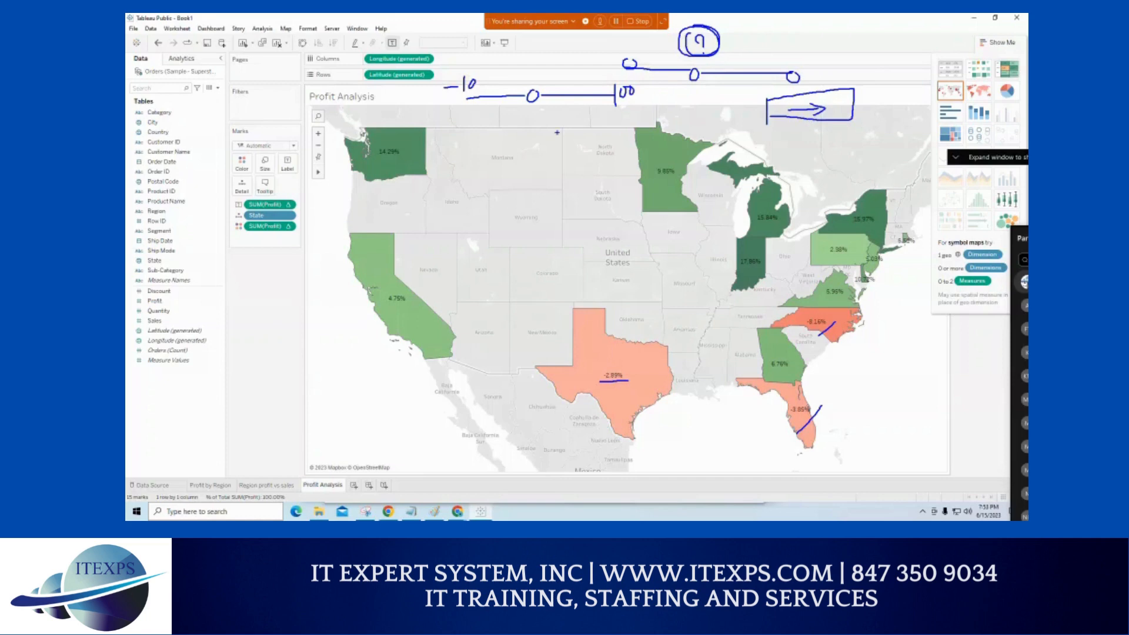
pyautogui.moveTo(215, 99)
pyautogui.mouseDown()
pyautogui.moveTo(257, 98)
pyautogui.moveTo(227, 80)
pyautogui.moveTo(225, 95)
pyautogui.mouseUp()
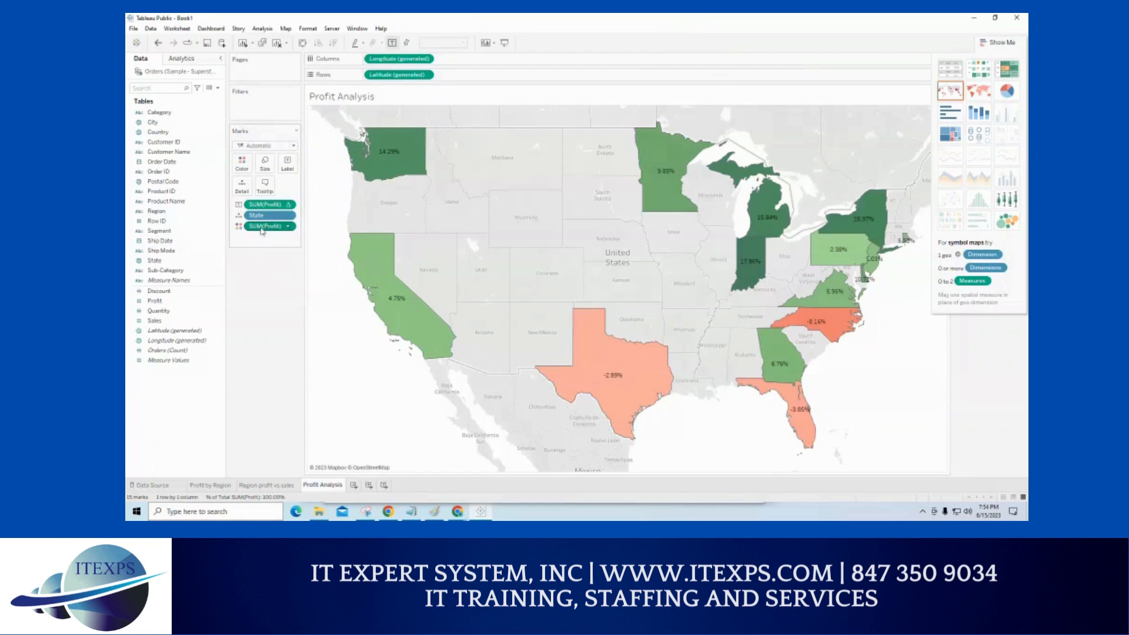
pyautogui.moveTo(262, 230); pyautogui.dragTo(262, 111)
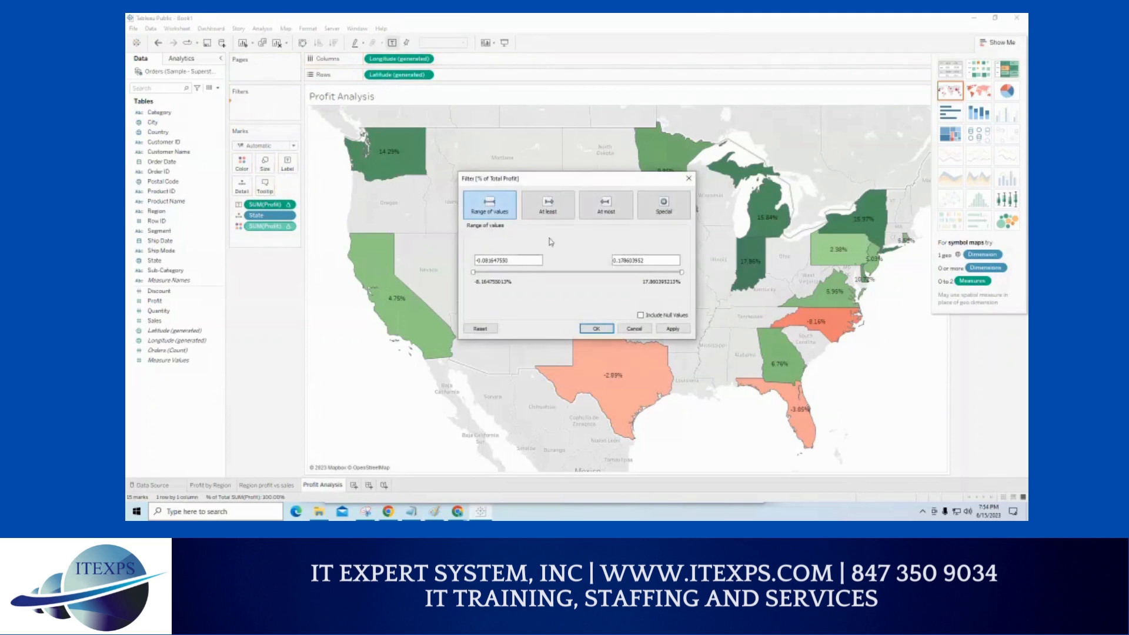
pyautogui.moveTo(536, 186); pyautogui.dragTo(525, 176)
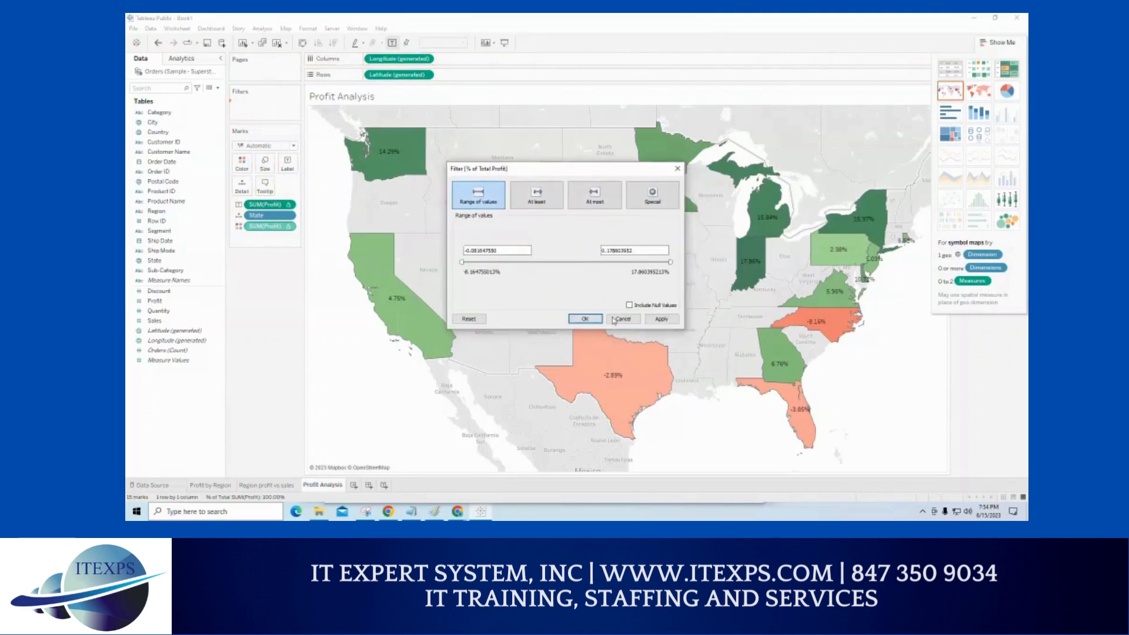
pyautogui.click(614, 319)
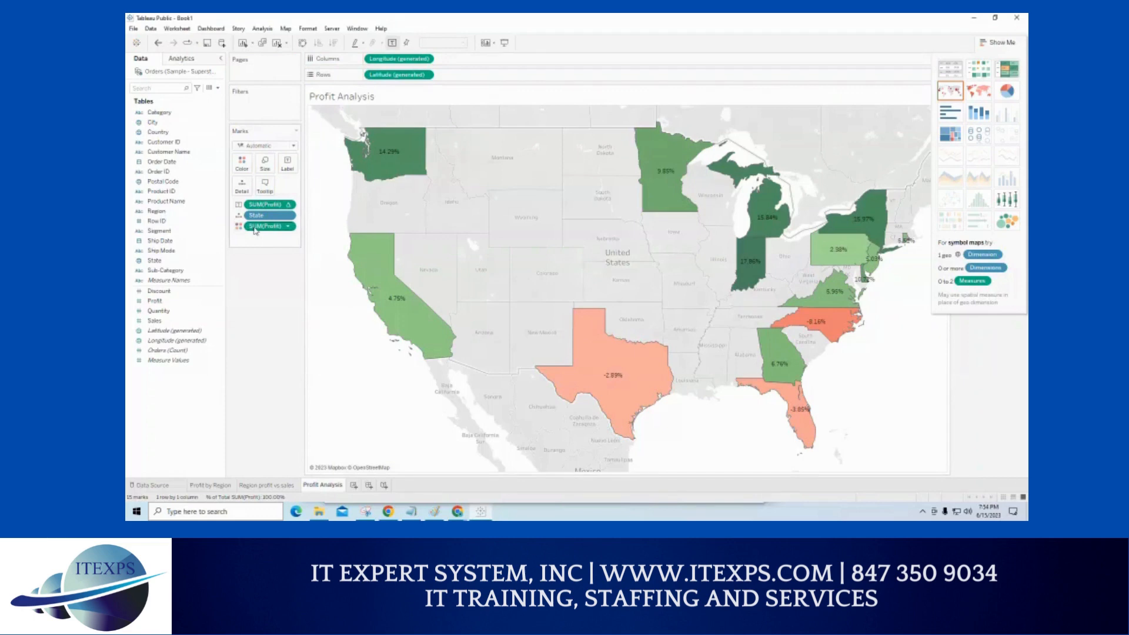
# Filter the Profit Analysis map by percent of total profit, limiting the range of values to a maximum of 0.0097.
pyautogui.moveTo(255, 230); pyautogui.dragTo(251, 110)
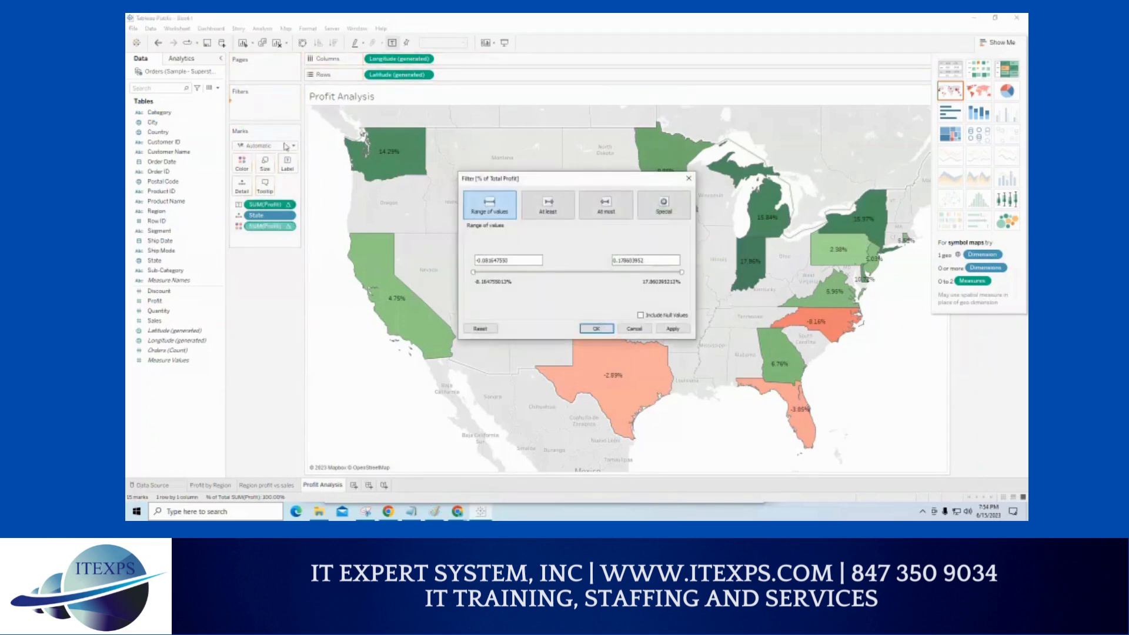
pyautogui.moveTo(477, 178); pyautogui.dragTo(315, 175)
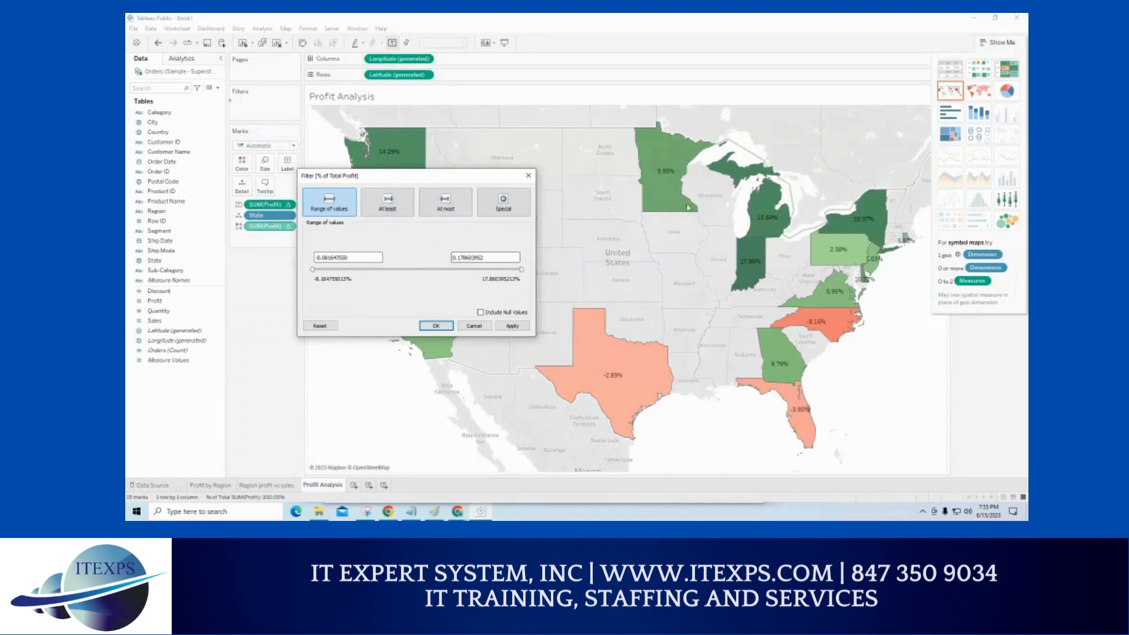
pyautogui.moveTo(421, 178); pyautogui.dragTo(438, 251)
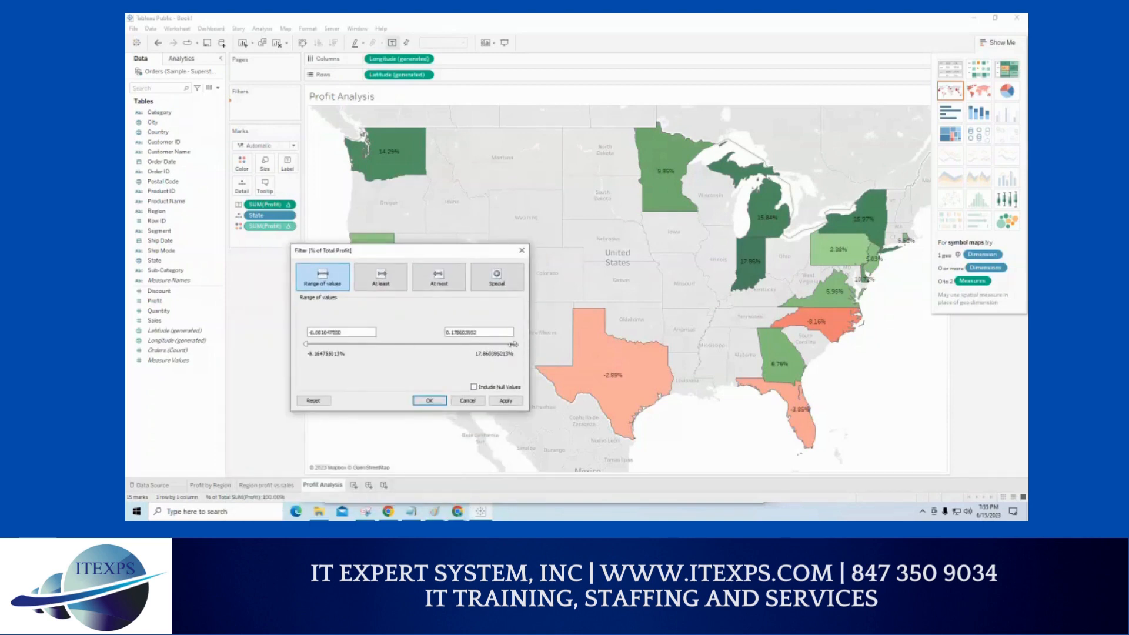
pyautogui.moveTo(507, 344); pyautogui.dragTo(382, 344)
pyautogui.click(505, 400)
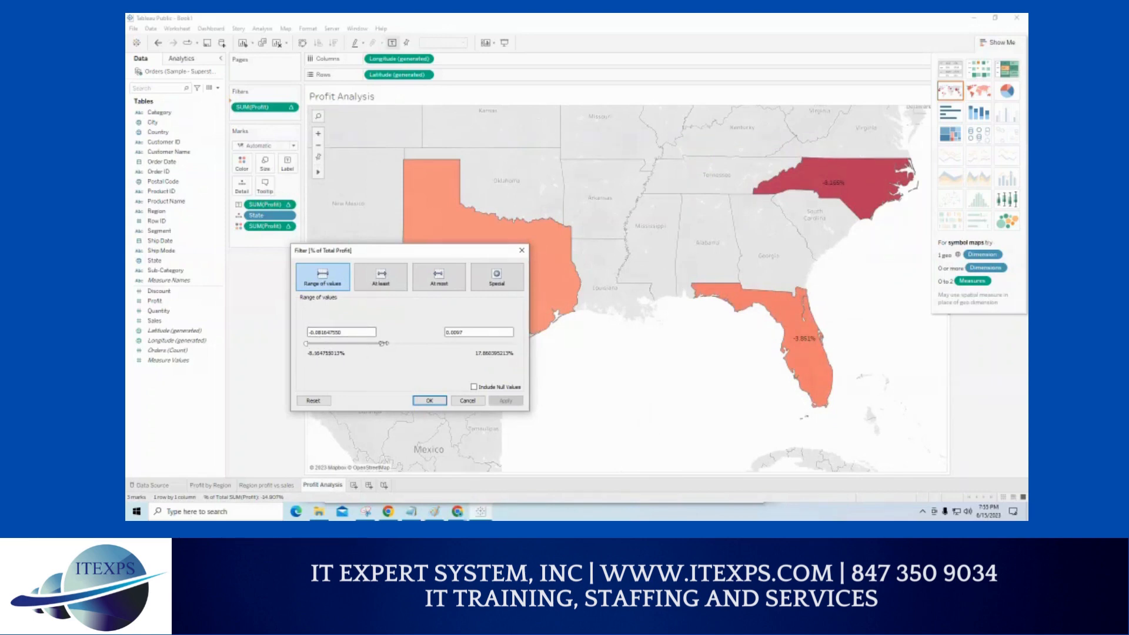
# Restore the profit filter's maximum to 0.178603952 and apply a minimum of -0.001 to the range.
pyautogui.click(461, 332)
pyautogui.moveTo(381, 344); pyautogui.dragTo(374, 344)
pyautogui.moveTo(375, 343); pyautogui.dragTo(517, 342)
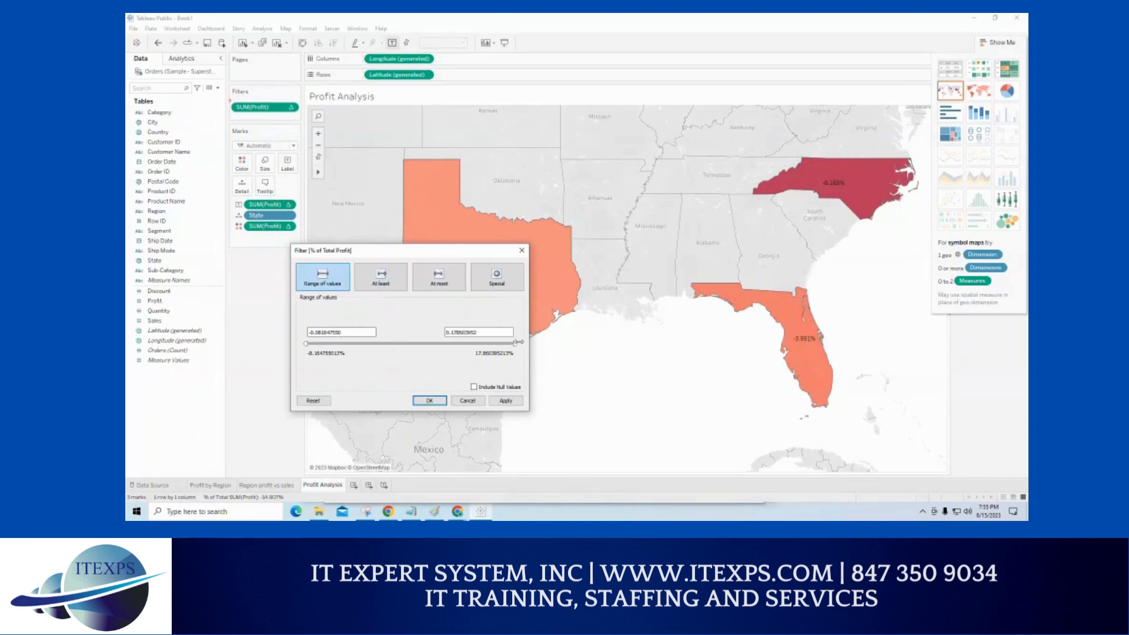
pyautogui.moveTo(305, 343); pyautogui.dragTo(370, 343)
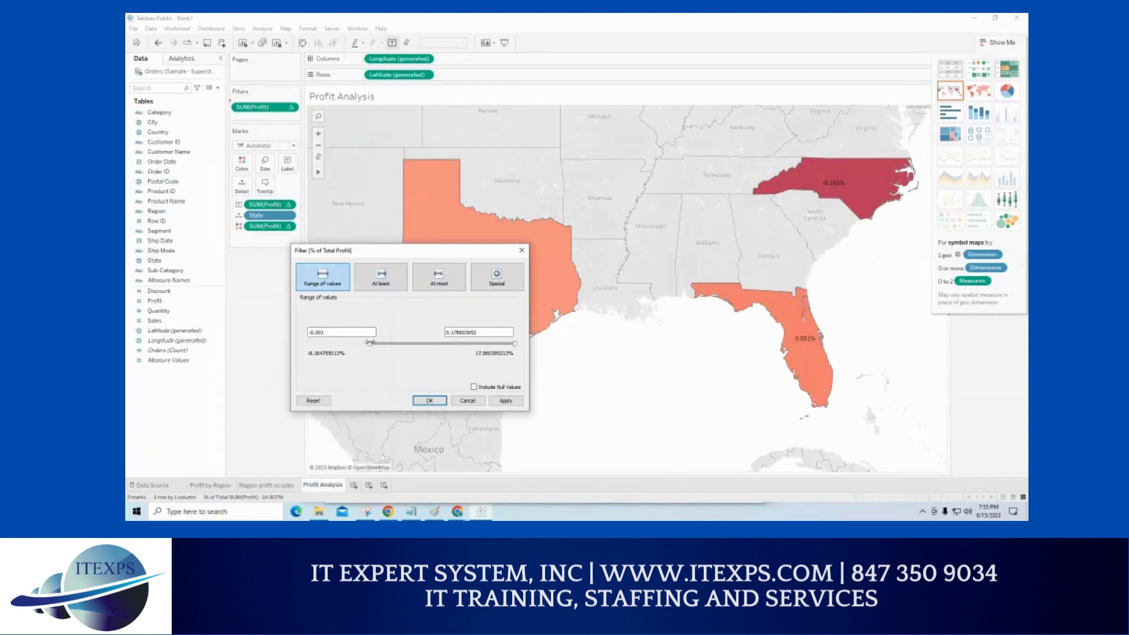
pyautogui.click(499, 401)
pyautogui.moveTo(383, 251); pyautogui.dragTo(218, 71)
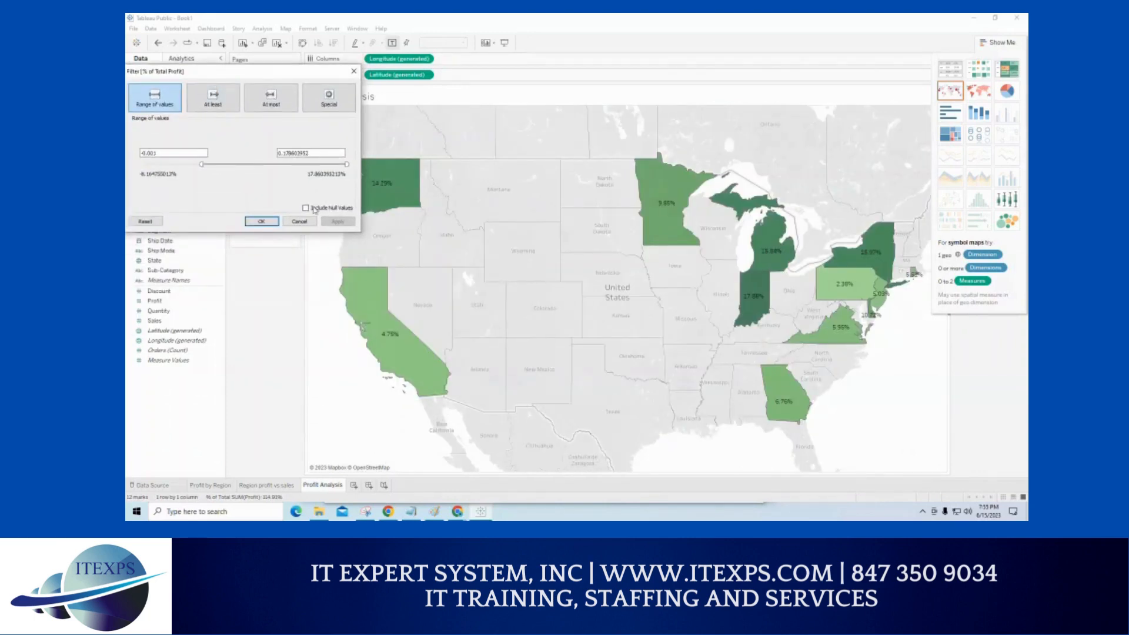
pyautogui.moveTo(236, 71); pyautogui.dragTo(369, 75)
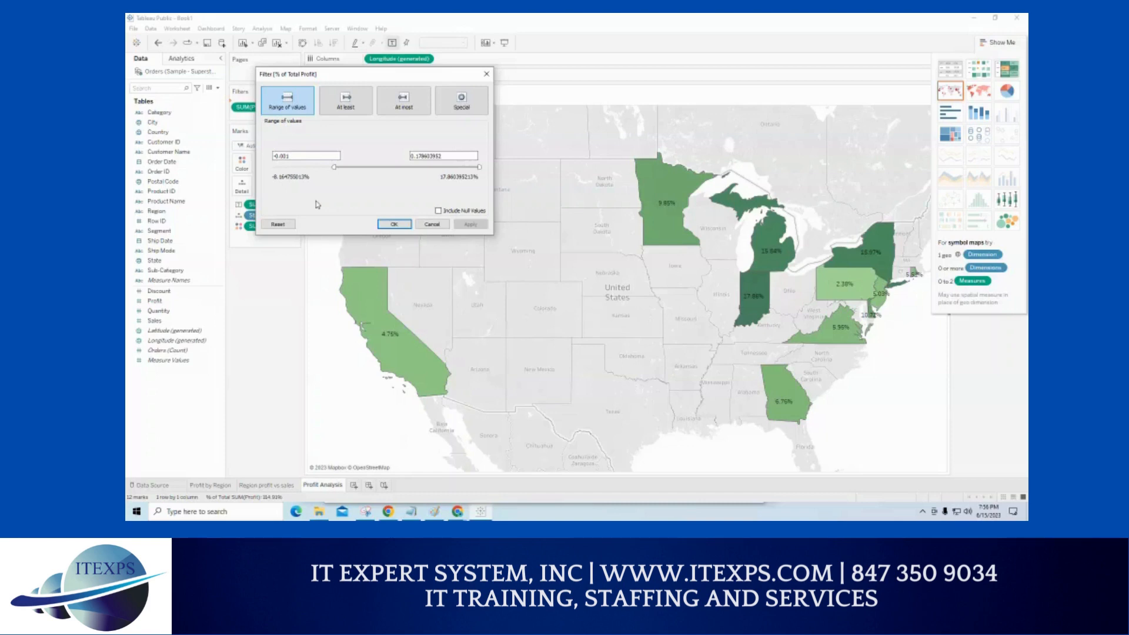
pyautogui.click(431, 224)
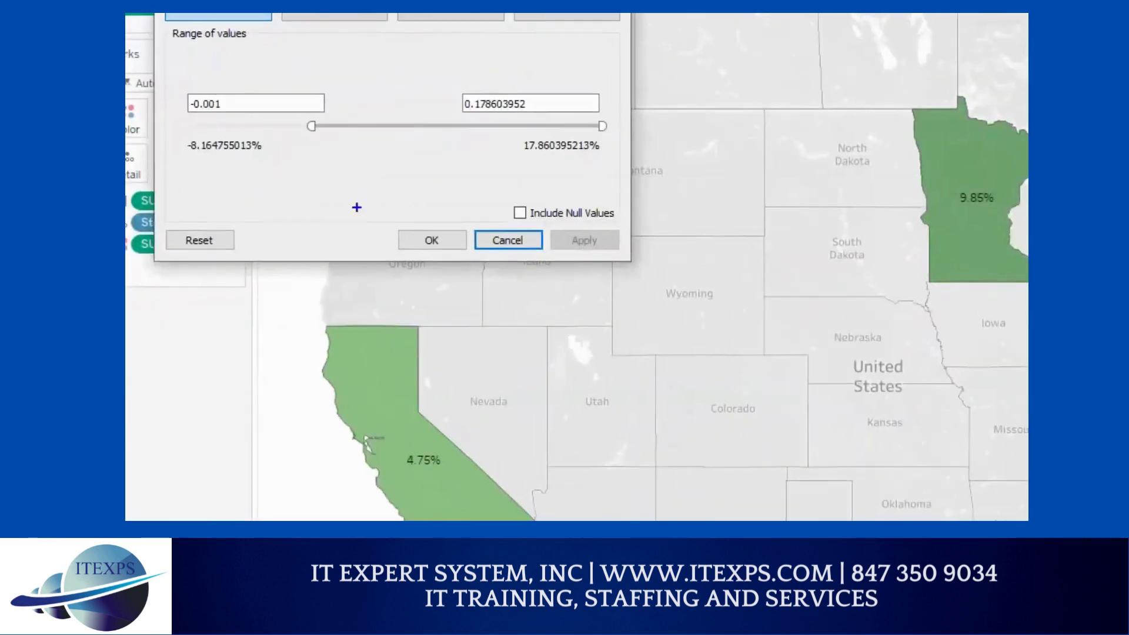
pyautogui.moveTo(779, 215)
pyautogui.mouseDown()
pyautogui.moveTo(746, 240)
pyautogui.moveTo(772, 258)
pyautogui.mouseUp()
pyautogui.moveTo(815, 213)
pyautogui.mouseDown()
pyautogui.moveTo(817, 259)
pyautogui.moveTo(835, 259)
pyautogui.moveTo(829, 228)
pyautogui.moveTo(833, 246)
pyautogui.mouseUp()
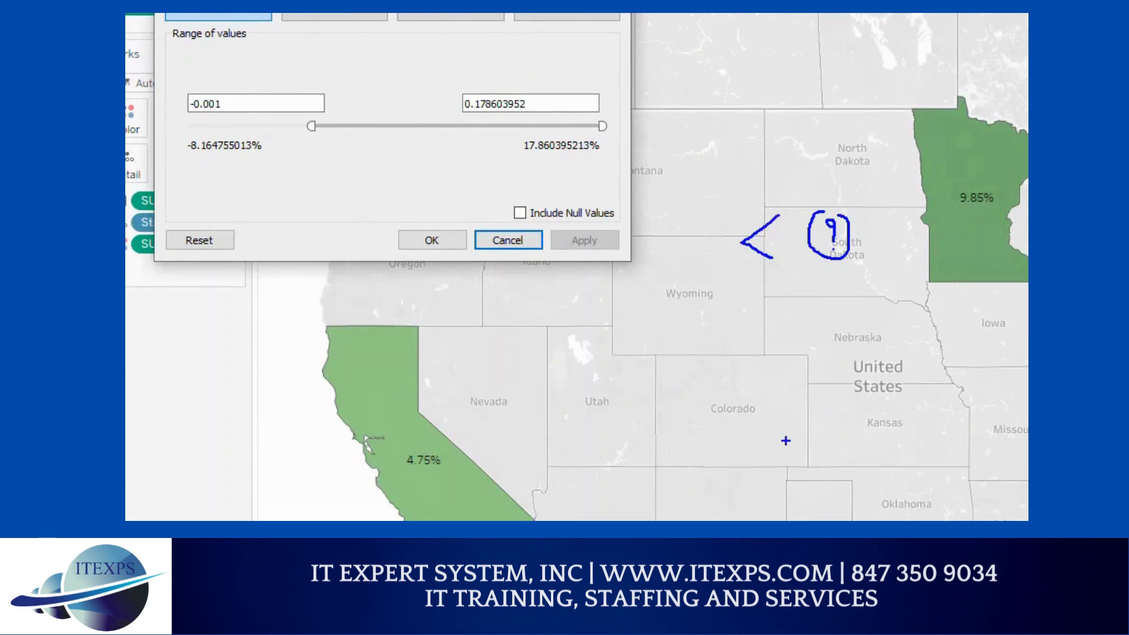
pyautogui.moveTo(666, 228)
pyautogui.mouseDown()
pyautogui.moveTo(666, 269)
pyautogui.moveTo(674, 247)
pyautogui.moveTo(700, 236)
pyautogui.moveTo(729, 250)
pyautogui.moveTo(742, 223)
pyautogui.moveTo(744, 238)
pyautogui.mouseUp()
pyautogui.moveTo(718, 277)
pyautogui.mouseDown()
pyautogui.moveTo(693, 315)
pyautogui.moveTo(701, 283)
pyautogui.mouseUp()
pyautogui.click(716, 304)
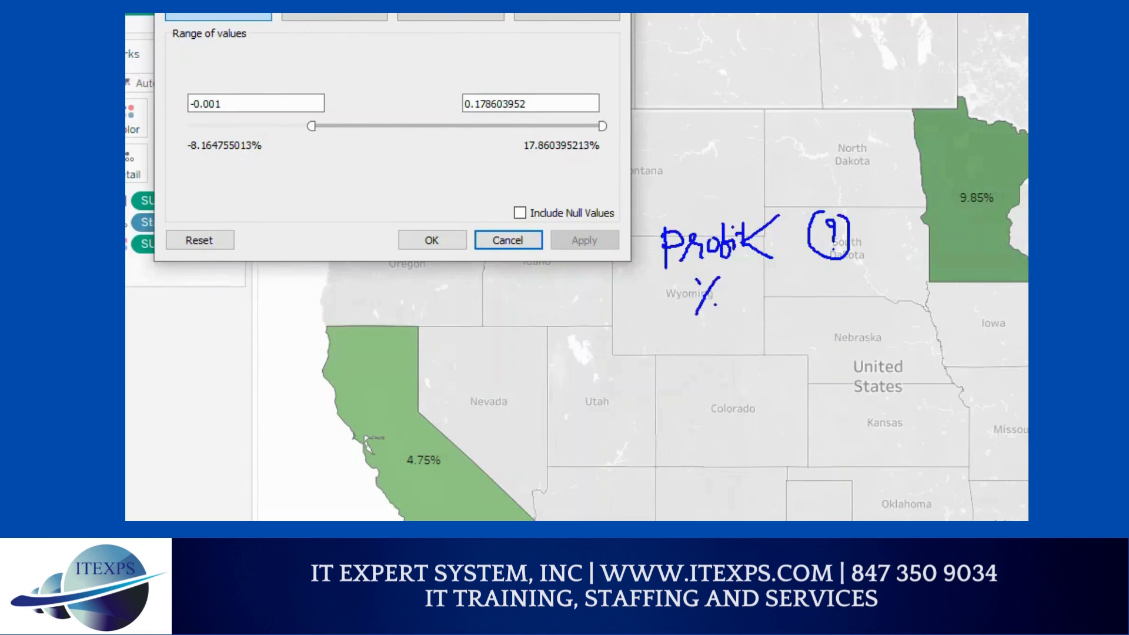
pyautogui.moveTo(805, 283)
pyautogui.mouseDown()
pyautogui.moveTo(803, 313)
pyautogui.moveTo(861, 285)
pyautogui.moveTo(918, 286)
pyautogui.moveTo(808, 323)
pyautogui.moveTo(882, 303)
pyautogui.moveTo(814, 303)
pyautogui.moveTo(829, 314)
pyautogui.mouseUp()
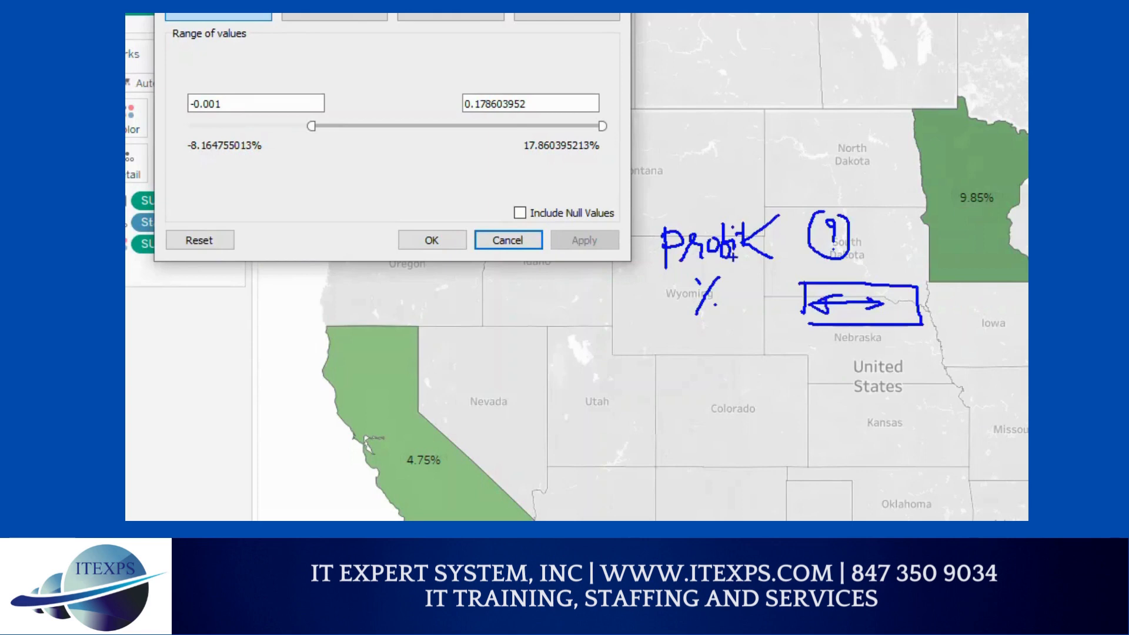
pyautogui.moveTo(688, 283); pyautogui.dragTo(699, 283)
pyautogui.moveTo(694, 277); pyautogui.dragTo(694, 287)
pyautogui.press('Escape')
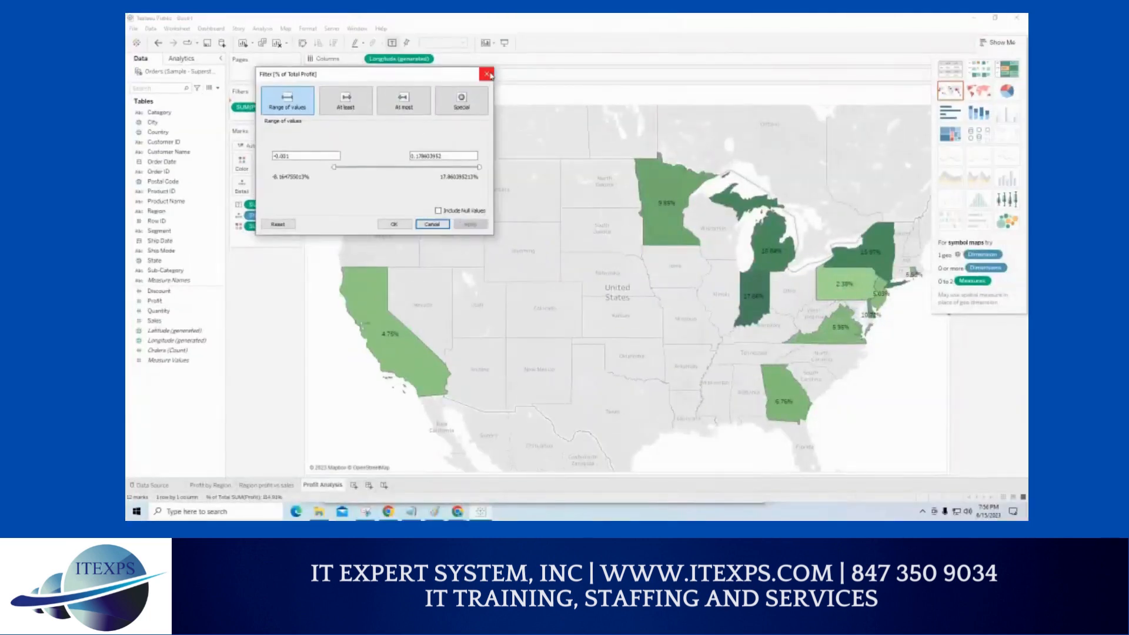
# Close the profit filter dialog and start a new parameter named "ProfitMargin".
pyautogui.click(488, 74)
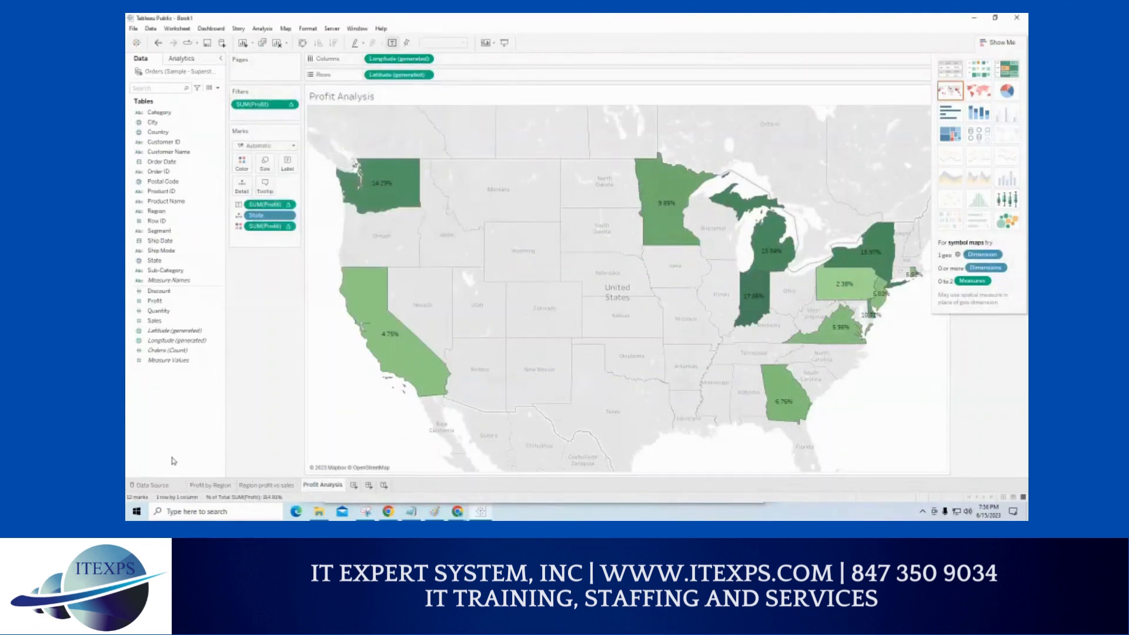
pyautogui.hotkey('ctrl', '1')
pyautogui.moveTo(140, 423)
pyautogui.mouseDown()
pyautogui.moveTo(189, 430)
pyautogui.moveTo(151, 397)
pyautogui.mouseUp()
pyautogui.press('Escape')
pyautogui.rightClick(176, 420)
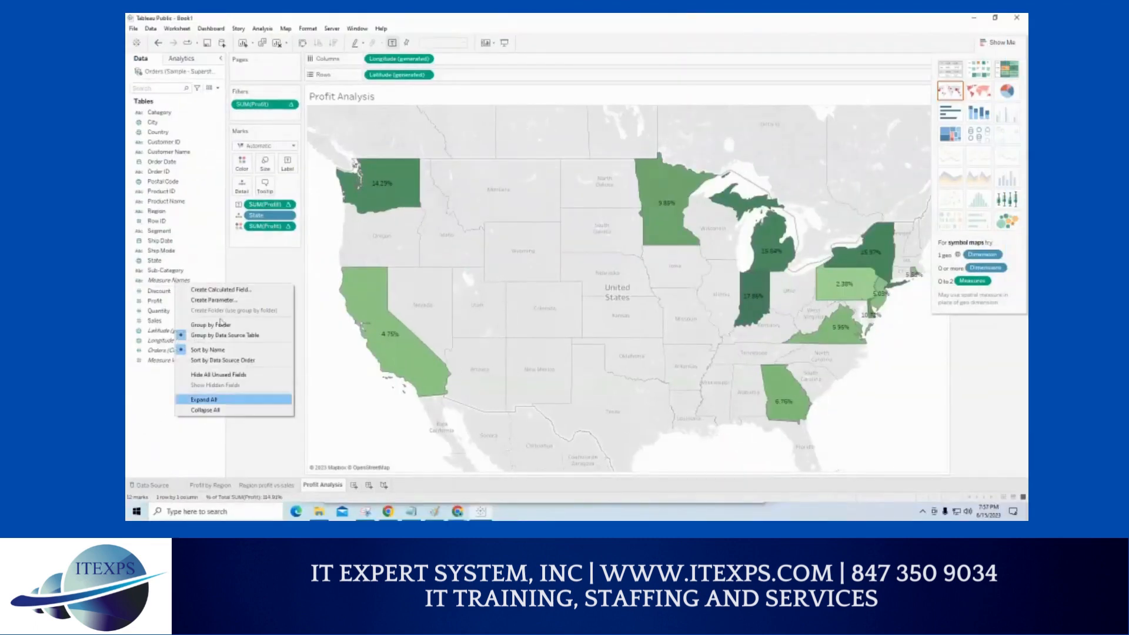
pyautogui.hotkey('ctrl', '1')
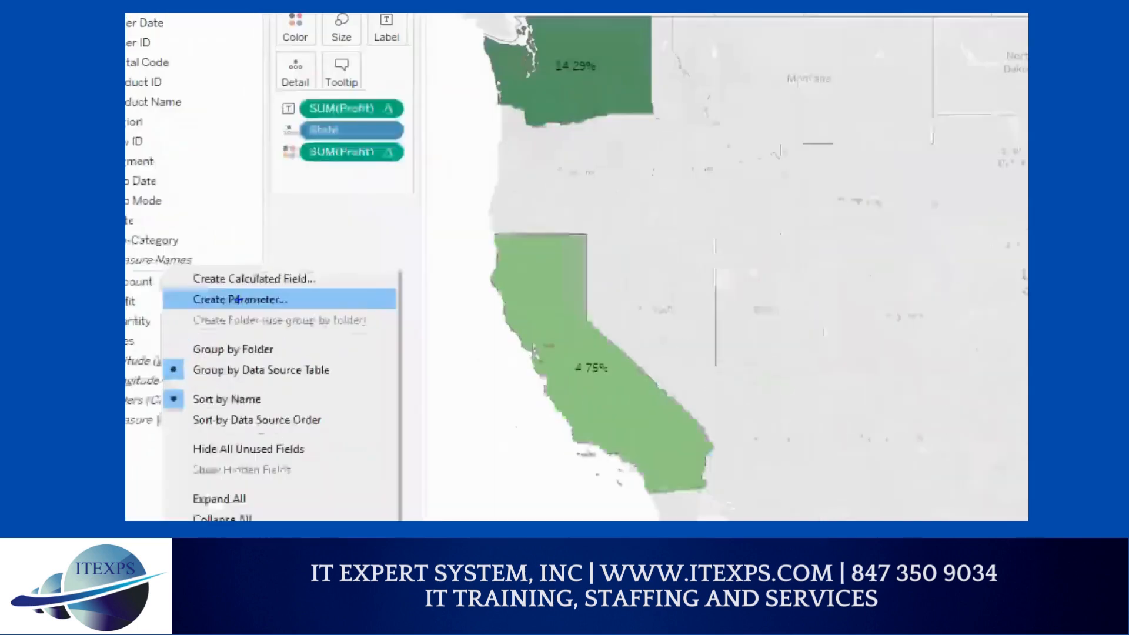
pyautogui.click(190, 300)
pyautogui.moveTo(164, 304)
pyautogui.mouseDown()
pyautogui.moveTo(189, 302)
pyautogui.moveTo(184, 315)
pyautogui.moveTo(179, 297)
pyautogui.mouseUp()
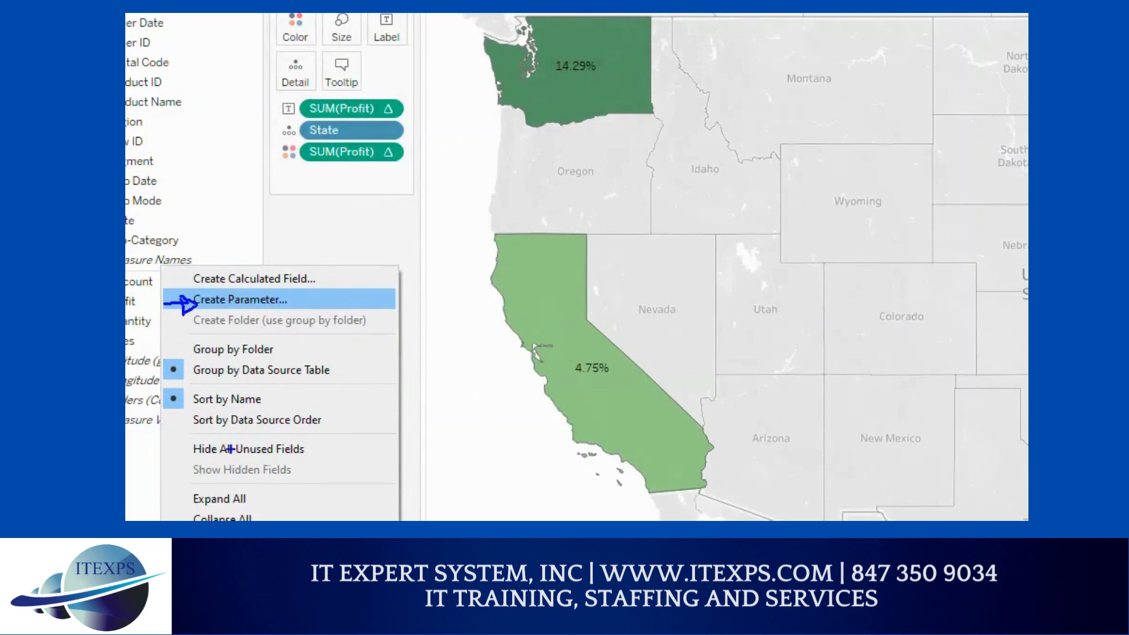
pyautogui.press('Escape')
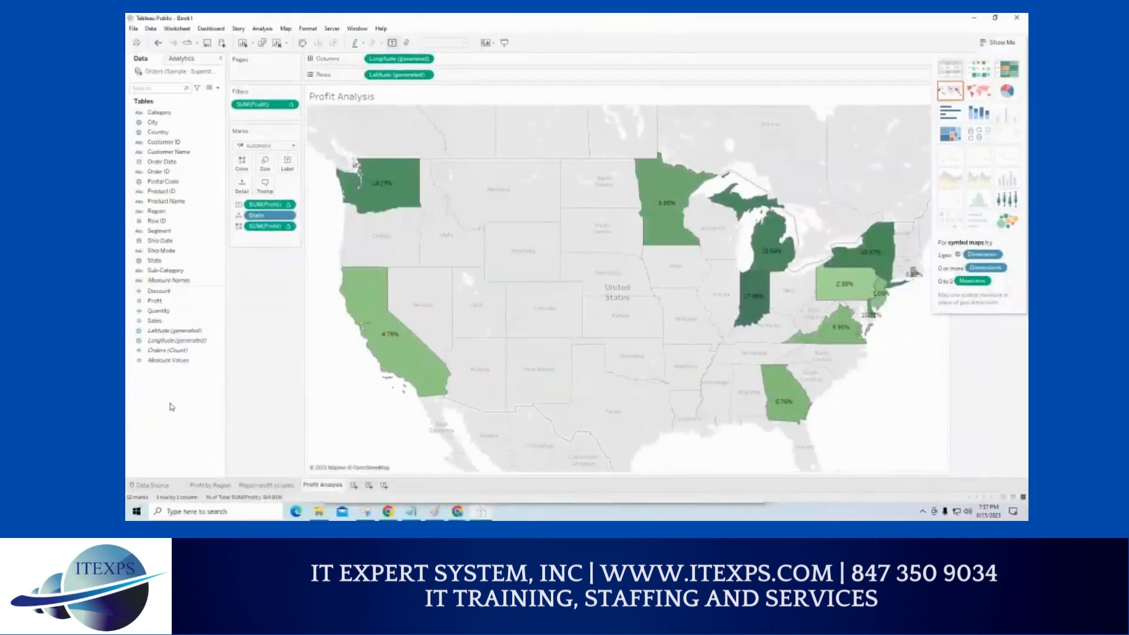
pyautogui.rightClick(172, 404)
pyautogui.click(206, 287)
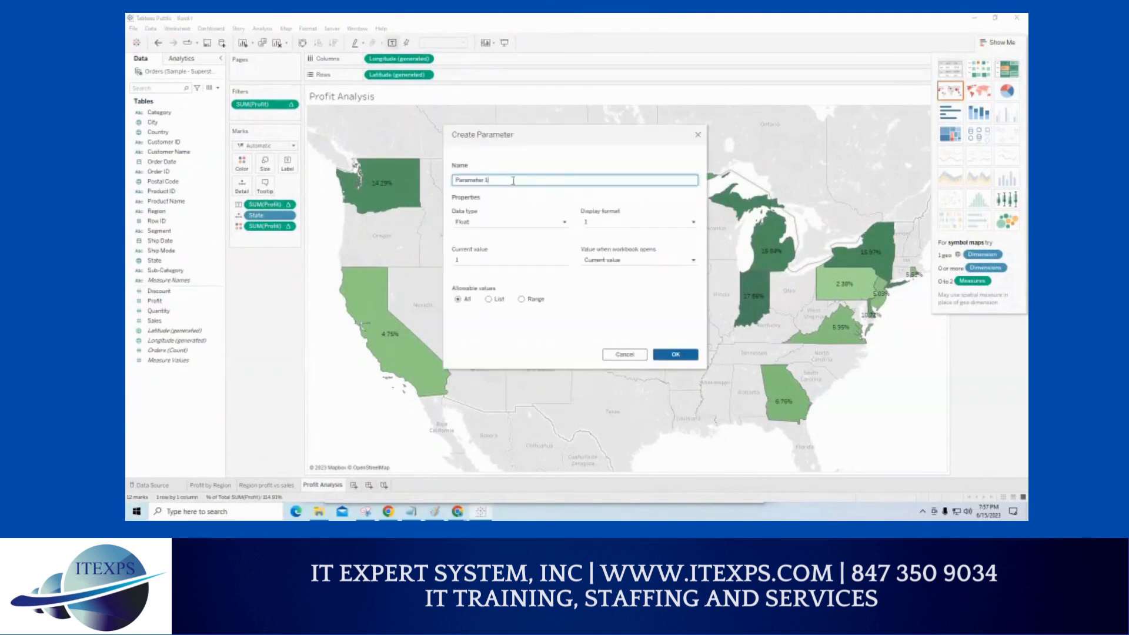
pyautogui.tripleClick(453, 179)
pyautogui.write('ProfitMargin')
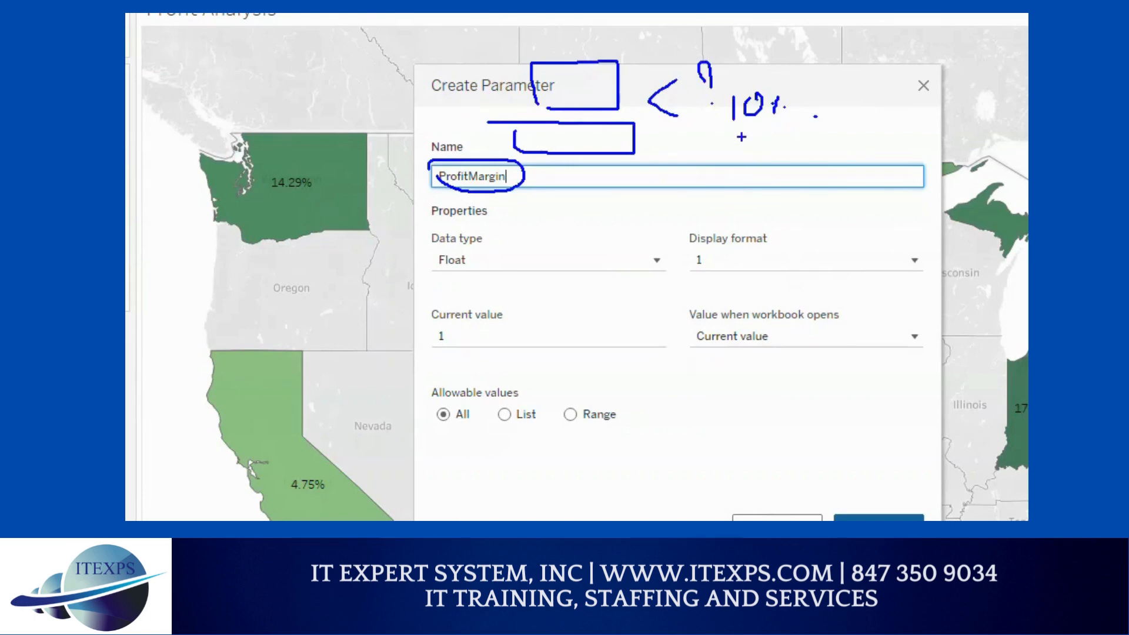
pyautogui.moveTo(658, 131)
pyautogui.mouseDown()
pyautogui.moveTo(800, 133)
pyautogui.moveTo(671, 173)
pyautogui.moveTo(670, 148)
pyautogui.mouseUp()
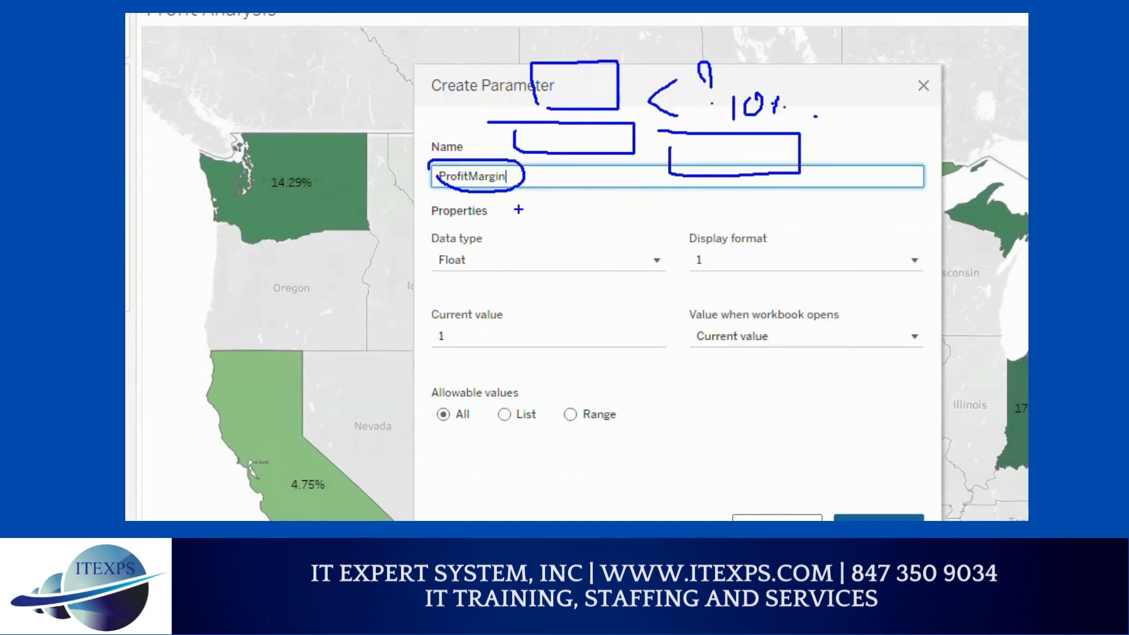
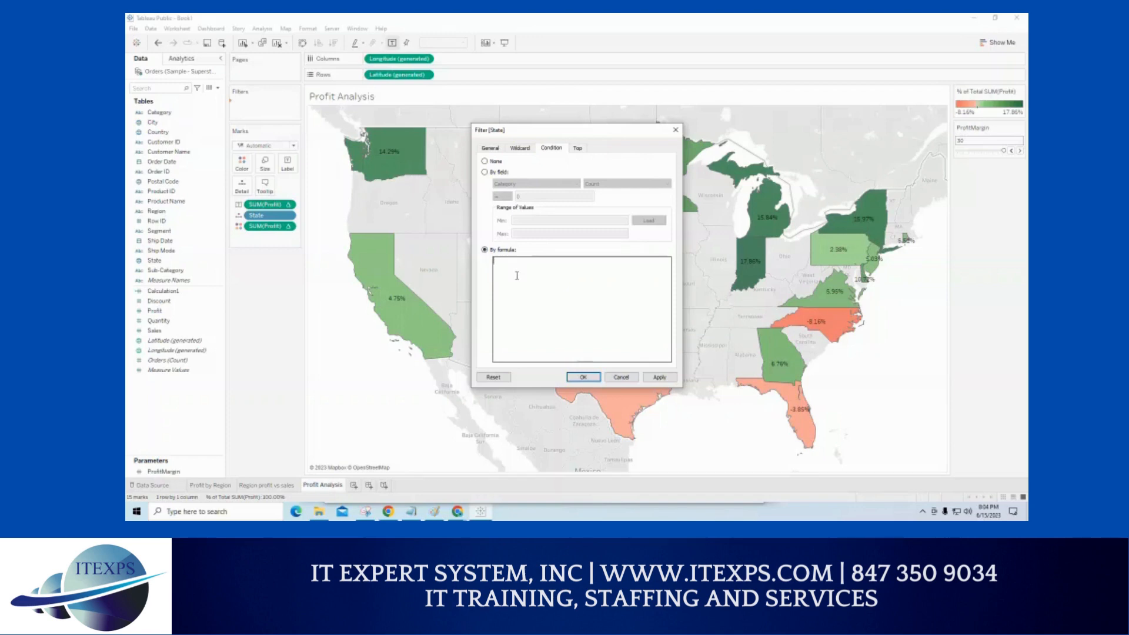
# Enter the State filter's condition formula as SUM([Profit]) <[ProfitMargin].
pyautogui.click(517, 275)
pyautogui.write('su')
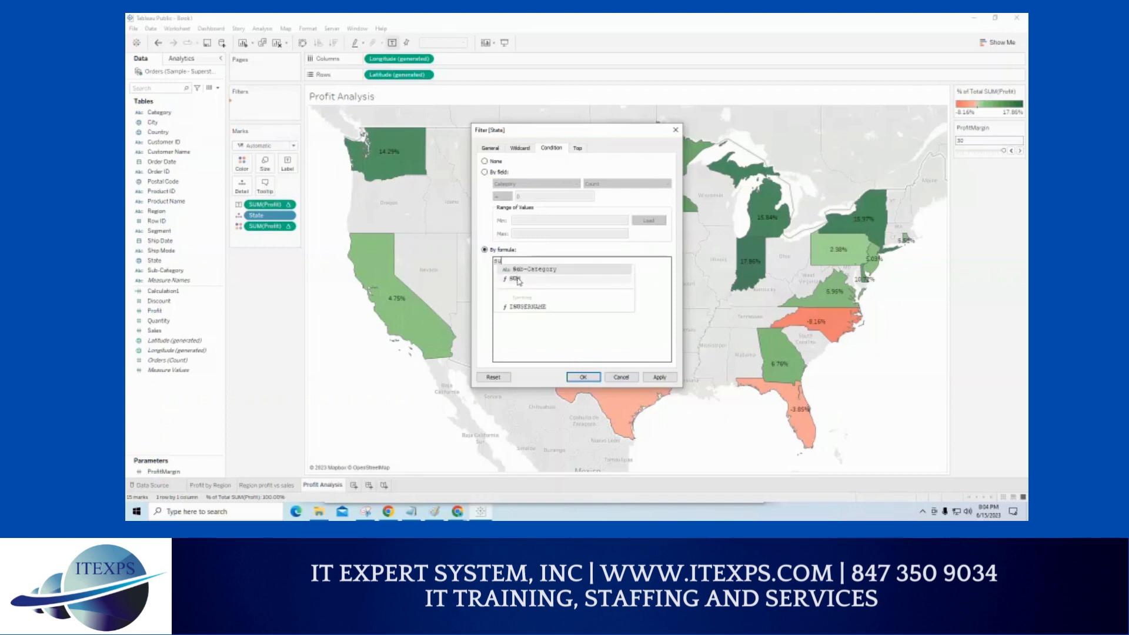
pyautogui.doubleClick(516, 278)
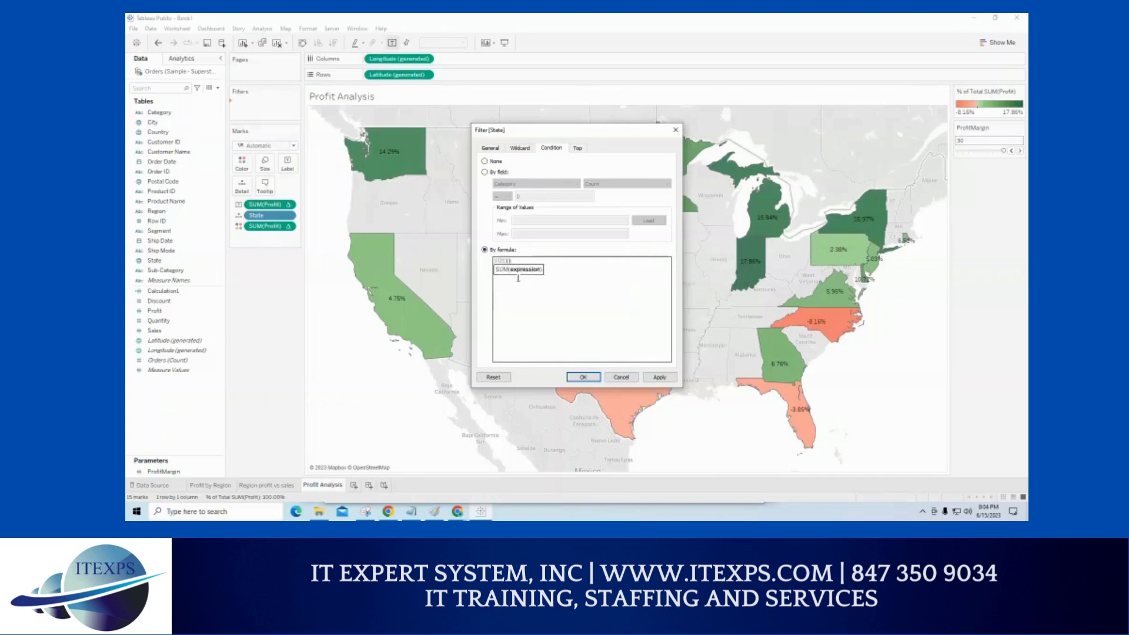
pyautogui.write('pr')
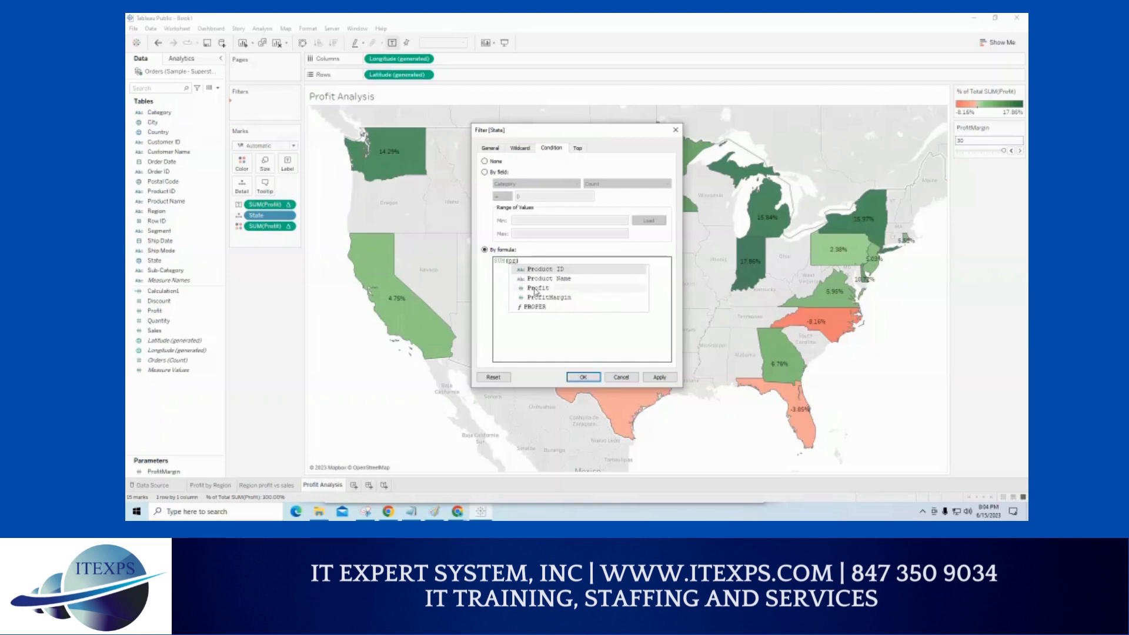
pyautogui.doubleClick(536, 288)
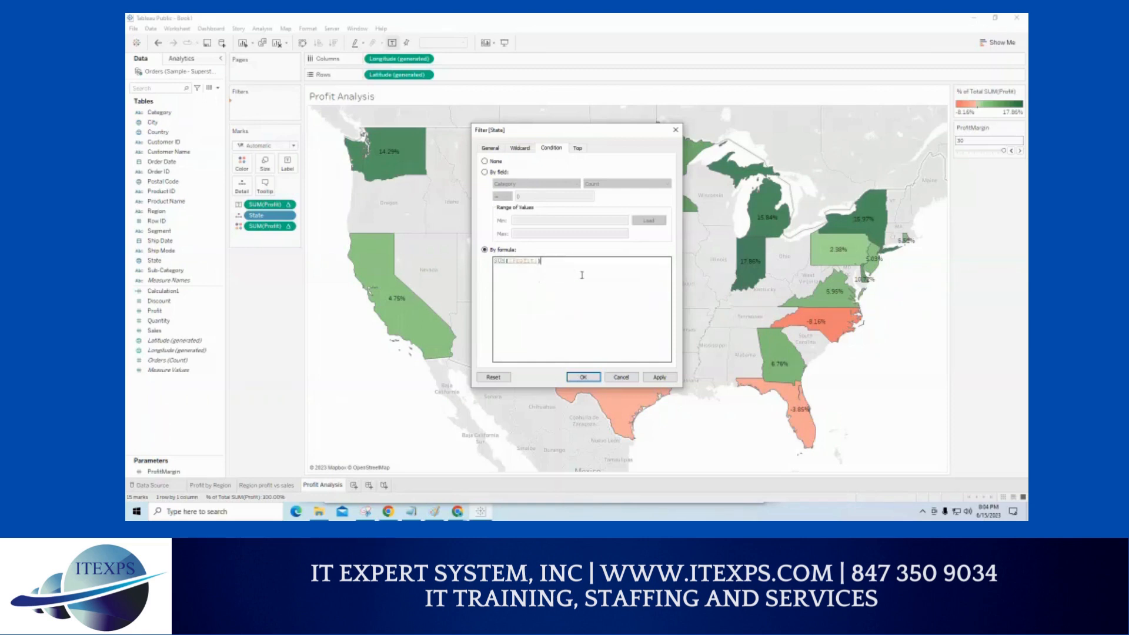
pyautogui.write('<pr')
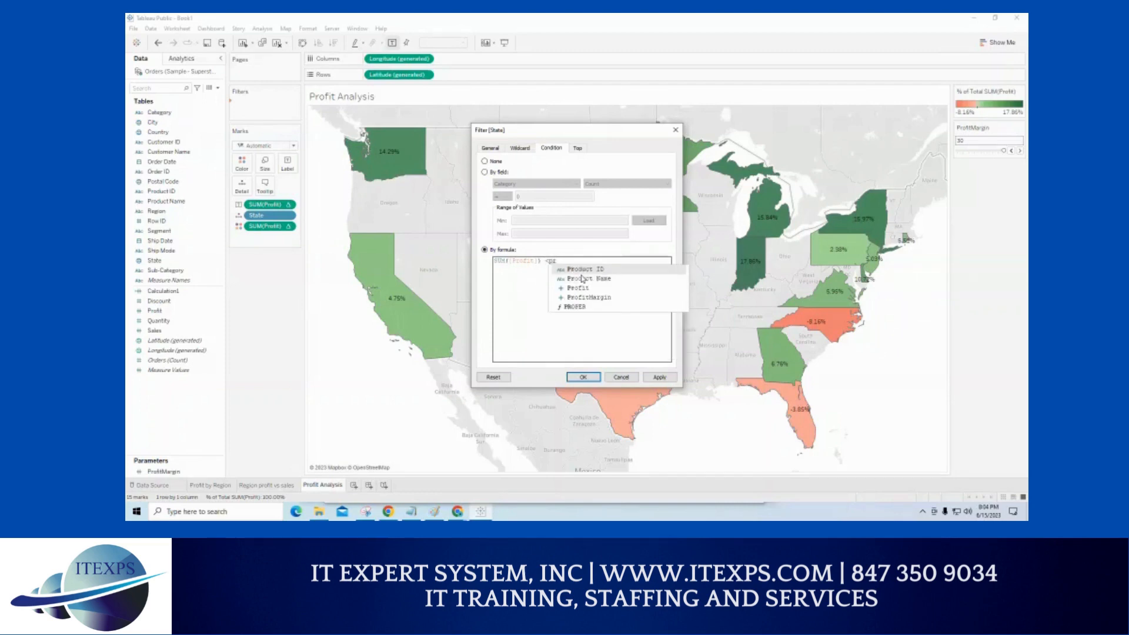
pyautogui.click(573, 298)
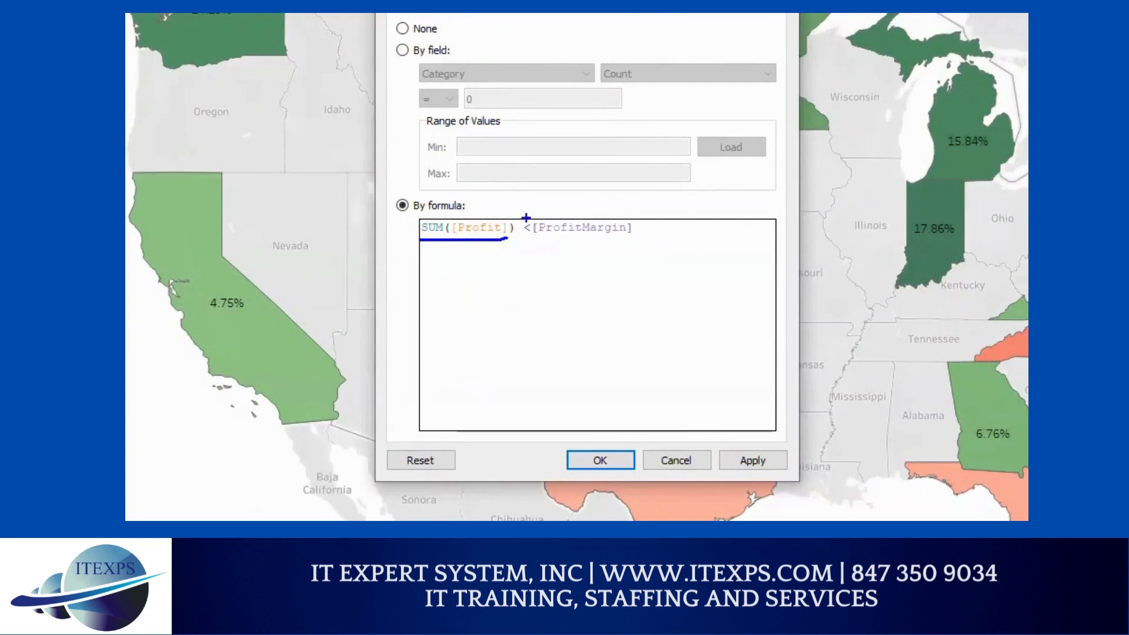
pyautogui.moveTo(493, 205)
pyautogui.mouseDown()
pyautogui.moveTo(650, 210)
pyautogui.moveTo(651, 254)
pyautogui.moveTo(579, 253)
pyautogui.moveTo(568, 305)
pyautogui.moveTo(719, 289)
pyautogui.moveTo(739, 267)
pyautogui.moveTo(736, 306)
pyautogui.mouseUp()
pyautogui.moveTo(541, 316)
pyautogui.mouseDown()
pyautogui.moveTo(560, 325)
pyautogui.moveTo(574, 313)
pyautogui.moveTo(464, 284)
pyautogui.moveTo(459, 322)
pyautogui.moveTo(478, 317)
pyautogui.mouseUp()
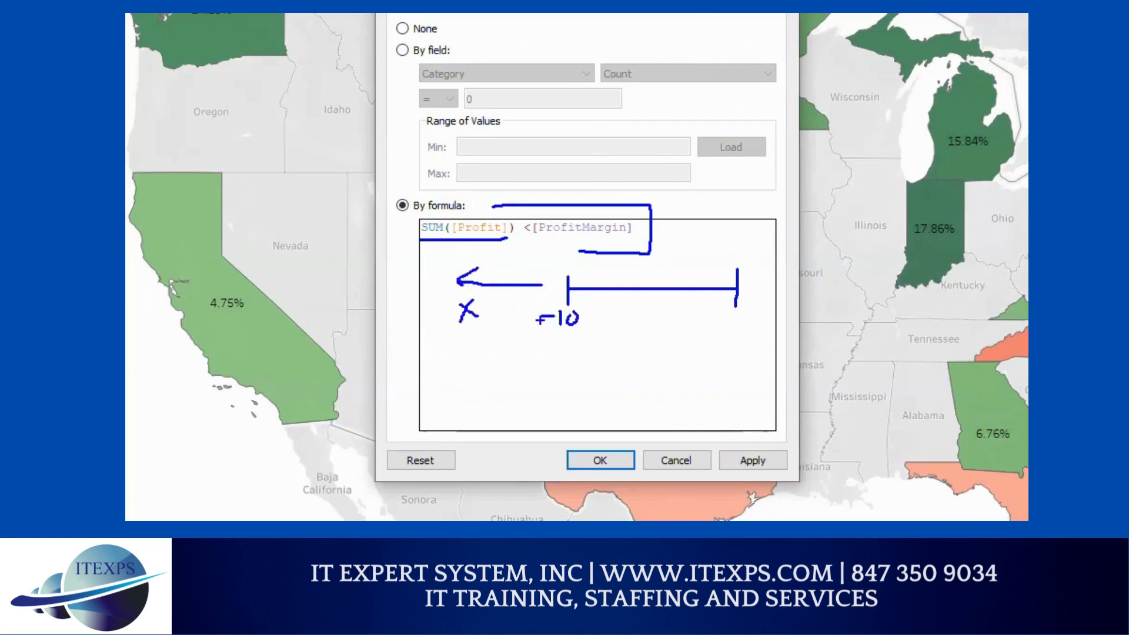
pyautogui.moveTo(610, 284); pyautogui.dragTo(626, 285)
pyautogui.moveTo(613, 321); pyautogui.dragTo(623, 321)
pyautogui.moveTo(618, 317); pyautogui.dragTo(645, 334)
pyautogui.moveTo(635, 316)
pyautogui.mouseDown()
pyautogui.moveTo(647, 314)
pyautogui.moveTo(616, 346)
pyautogui.moveTo(506, 338)
pyautogui.mouseUp()
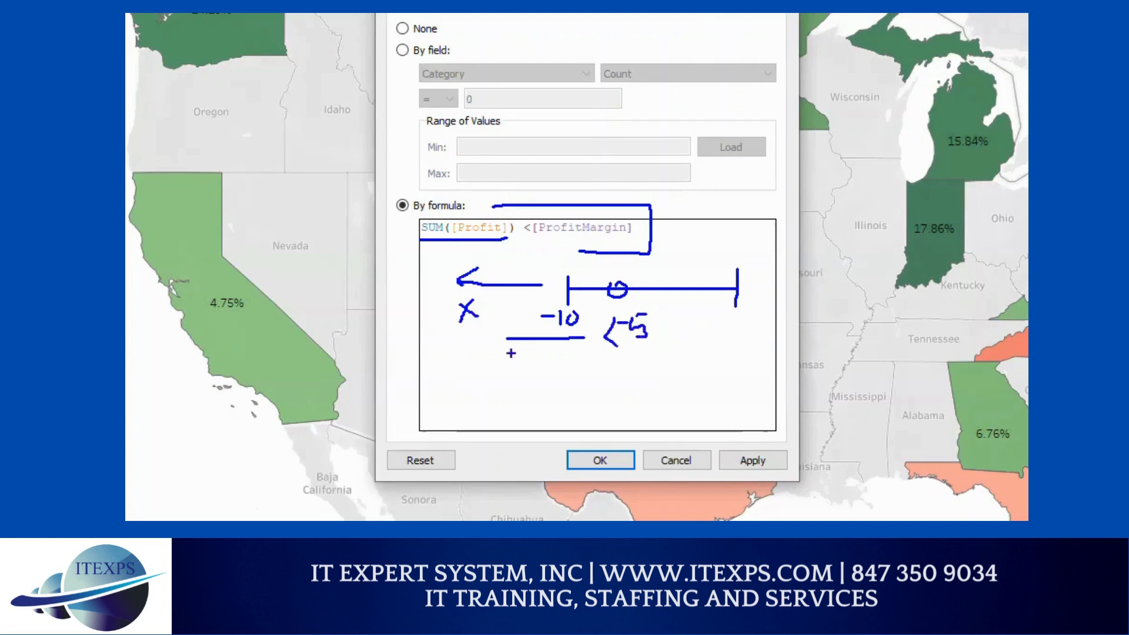
pyautogui.moveTo(692, 277); pyautogui.dragTo(701, 279)
pyautogui.moveTo(709, 329); pyautogui.dragTo(724, 351)
pyautogui.moveTo(733, 333); pyautogui.dragTo(738, 353)
pyautogui.moveTo(494, 365); pyautogui.dragTo(690, 366)
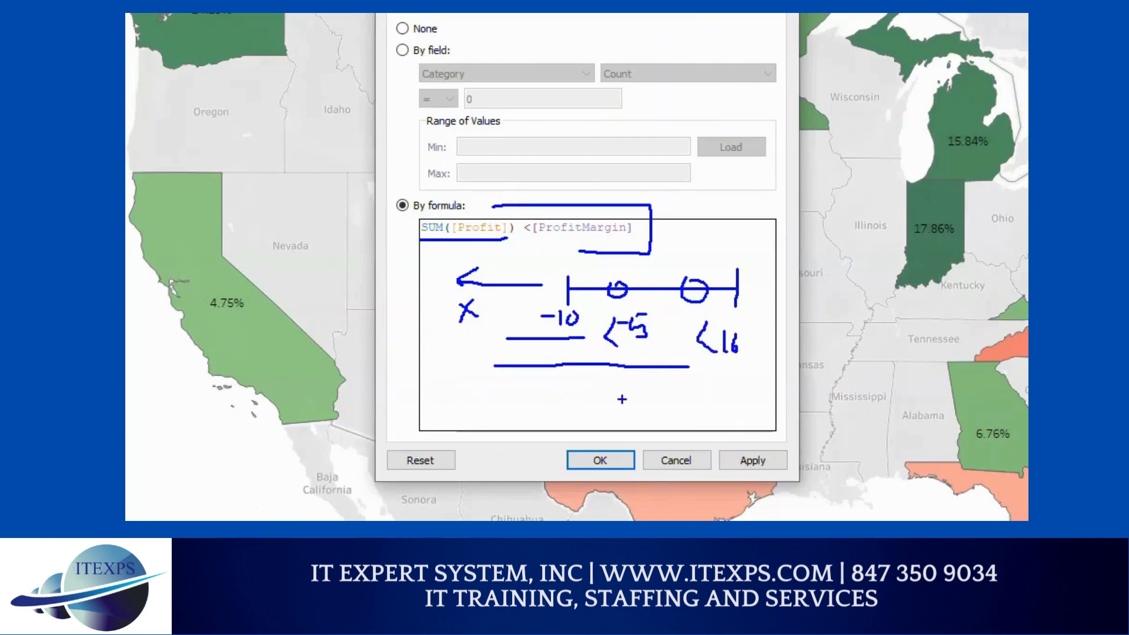
pyautogui.moveTo(748, 275)
pyautogui.mouseDown()
pyautogui.moveTo(773, 389)
pyautogui.moveTo(442, 406)
pyautogui.mouseUp()
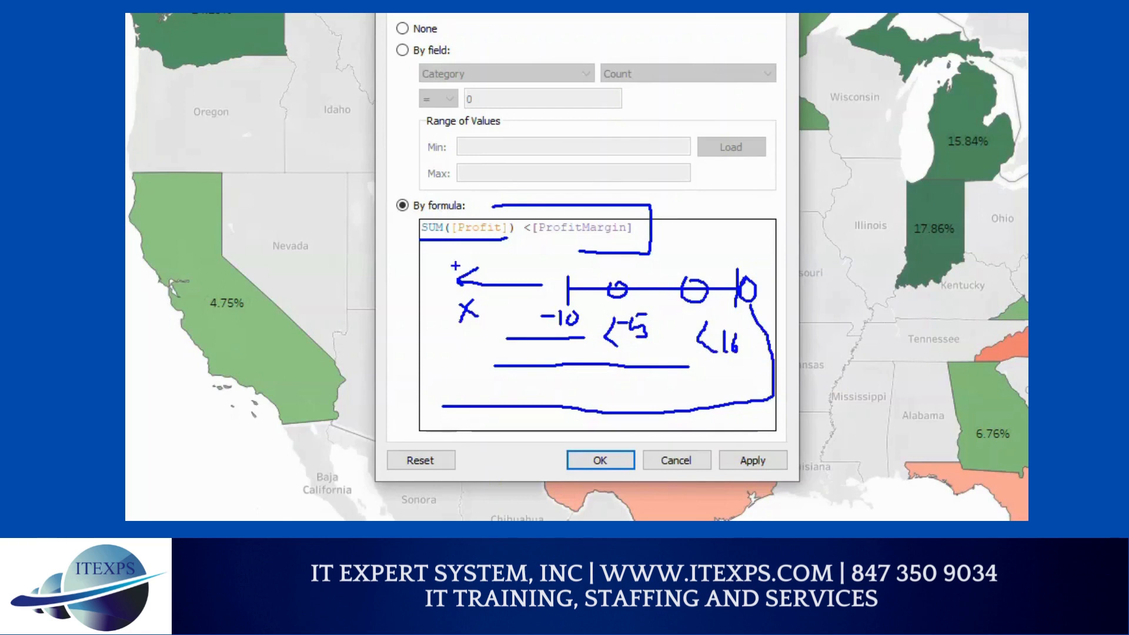
pyautogui.moveTo(699, 189); pyautogui.dragTo(709, 222)
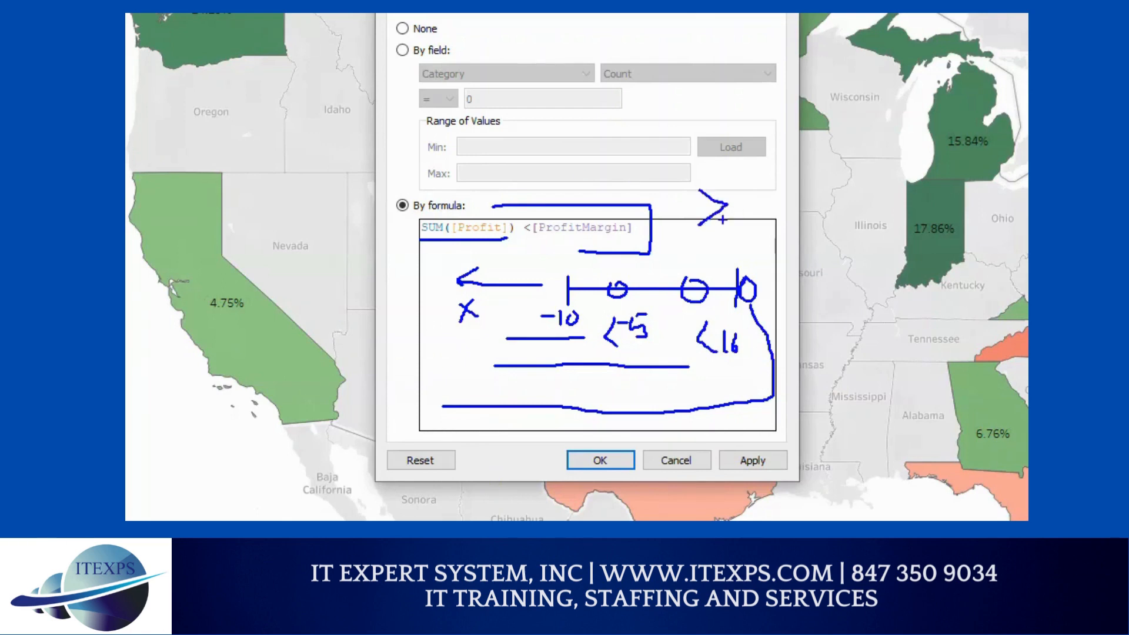
pyautogui.moveTo(445, 204)
pyautogui.mouseDown()
pyautogui.moveTo(418, 250)
pyautogui.moveTo(668, 238)
pyautogui.moveTo(478, 207)
pyautogui.moveTo(425, 219)
pyautogui.moveTo(463, 250)
pyautogui.moveTo(673, 217)
pyautogui.moveTo(532, 211)
pyautogui.moveTo(422, 238)
pyautogui.mouseUp()
pyautogui.moveTo(196, 89)
pyautogui.mouseDown()
pyautogui.moveTo(203, 138)
pyautogui.moveTo(226, 137)
pyautogui.mouseUp()
pyautogui.moveTo(257, 100)
pyautogui.mouseDown()
pyautogui.moveTo(279, 122)
pyautogui.moveTo(226, 149)
pyautogui.moveTo(286, 146)
pyautogui.mouseUp()
pyautogui.moveTo(219, 157); pyautogui.dragTo(293, 154)
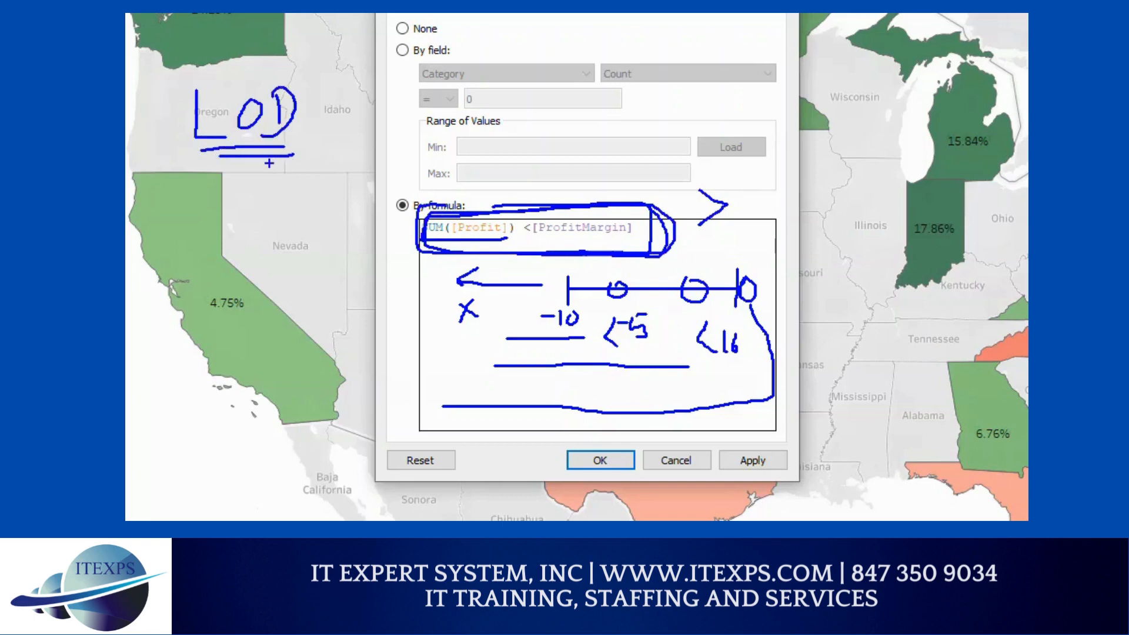
pyautogui.moveTo(323, 87); pyautogui.dragTo(323, 149)
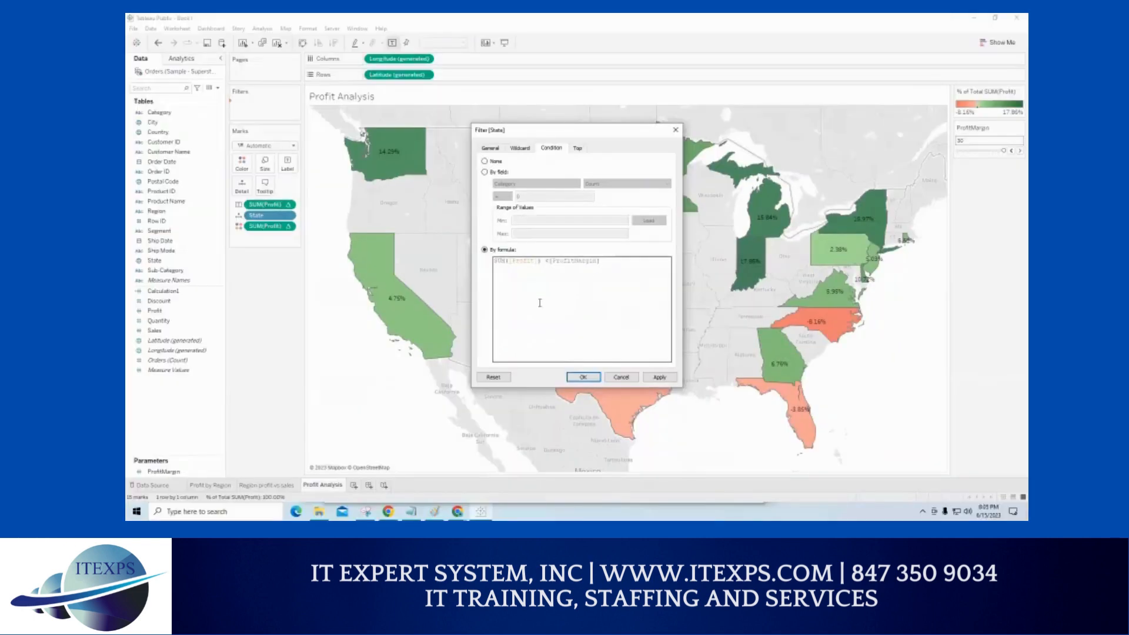
pyautogui.hotkey('ctrl', '1')
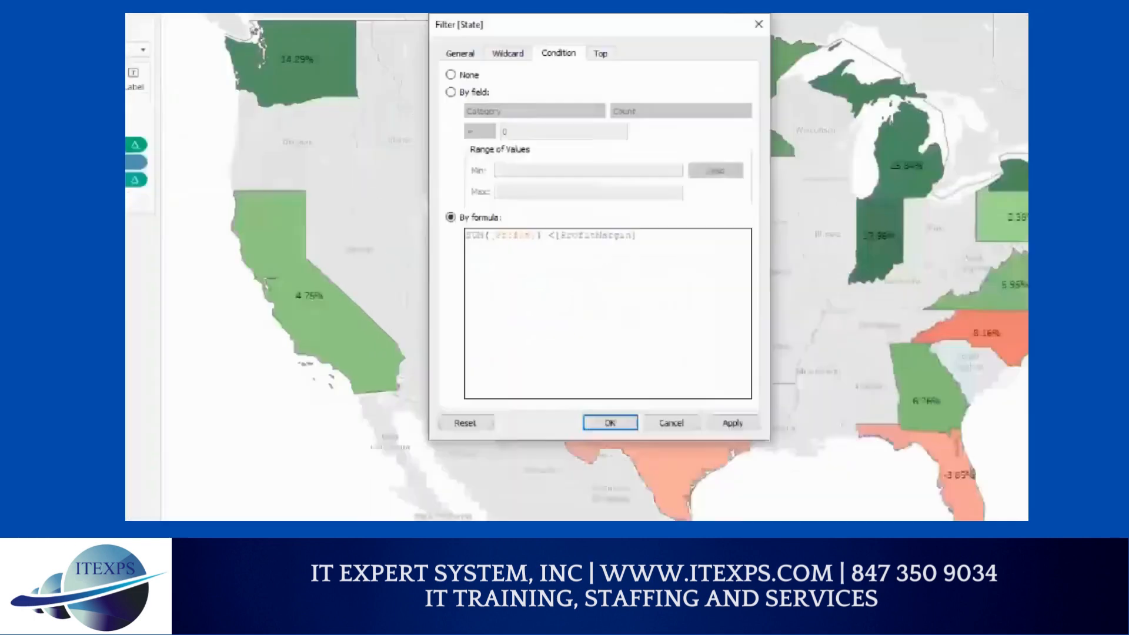
pyautogui.click(541, 292)
pyautogui.moveTo(598, 189); pyautogui.dragTo(605, 212)
pyautogui.moveTo(533, 238); pyautogui.dragTo(425, 238)
pyautogui.moveTo(598, 240)
pyautogui.mouseDown()
pyautogui.moveTo(598, 259)
pyautogui.moveTo(611, 245)
pyautogui.mouseUp()
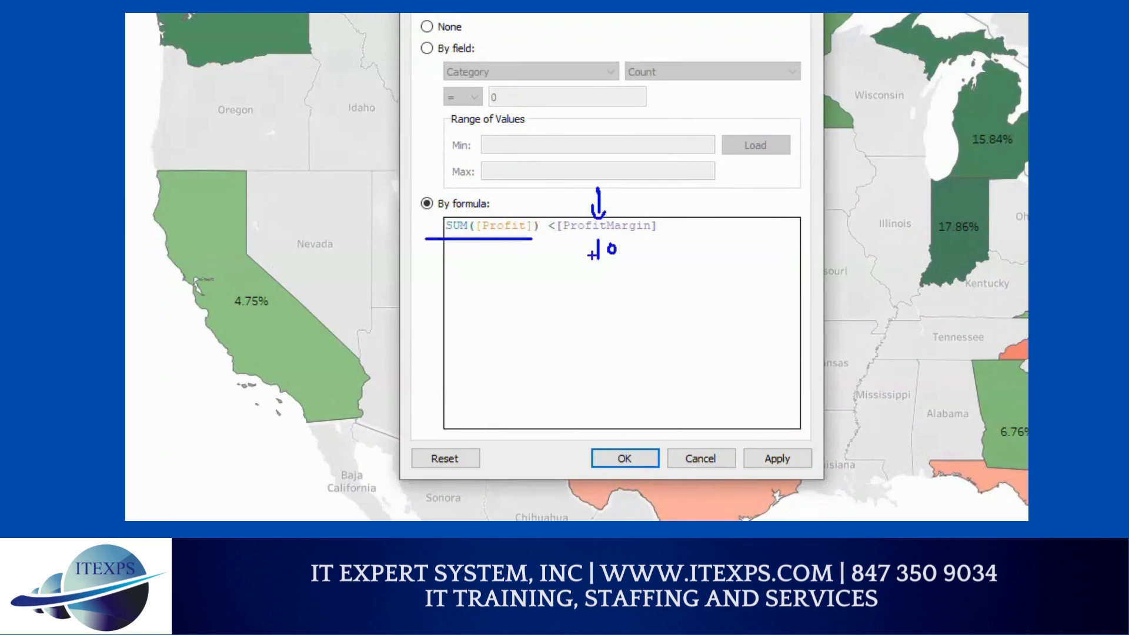
pyautogui.moveTo(499, 268); pyautogui.dragTo(363, 272)
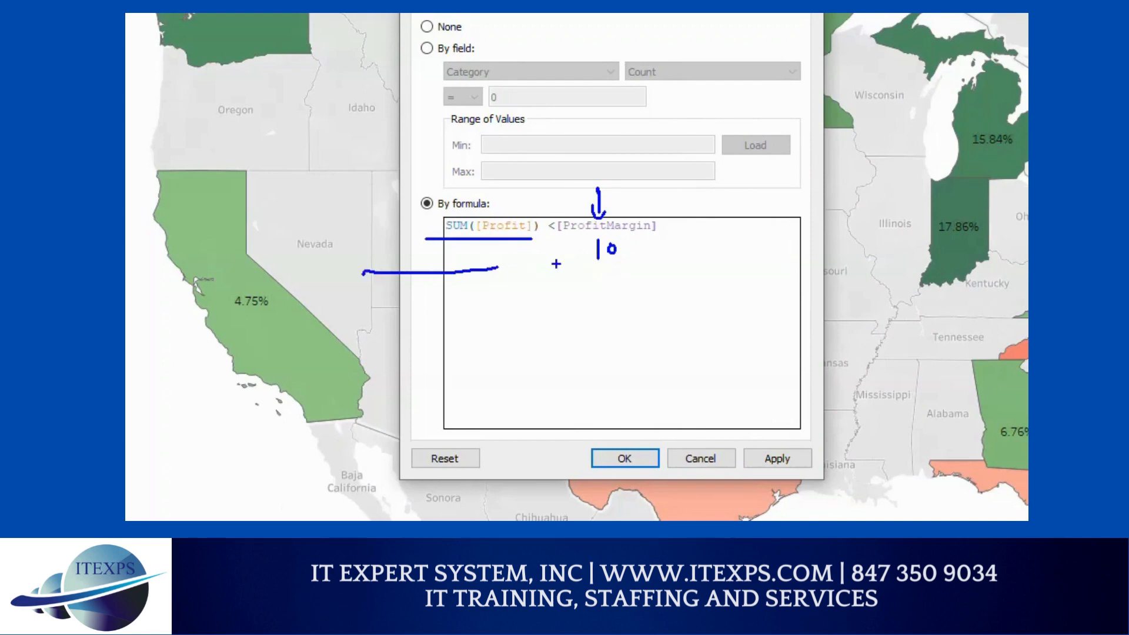
pyautogui.moveTo(597, 284)
pyautogui.mouseDown()
pyautogui.moveTo(597, 309)
pyautogui.moveTo(556, 288)
pyautogui.moveTo(459, 323)
pyautogui.moveTo(577, 329)
pyautogui.moveTo(586, 286)
pyautogui.moveTo(473, 298)
pyautogui.moveTo(486, 307)
pyautogui.mouseUp()
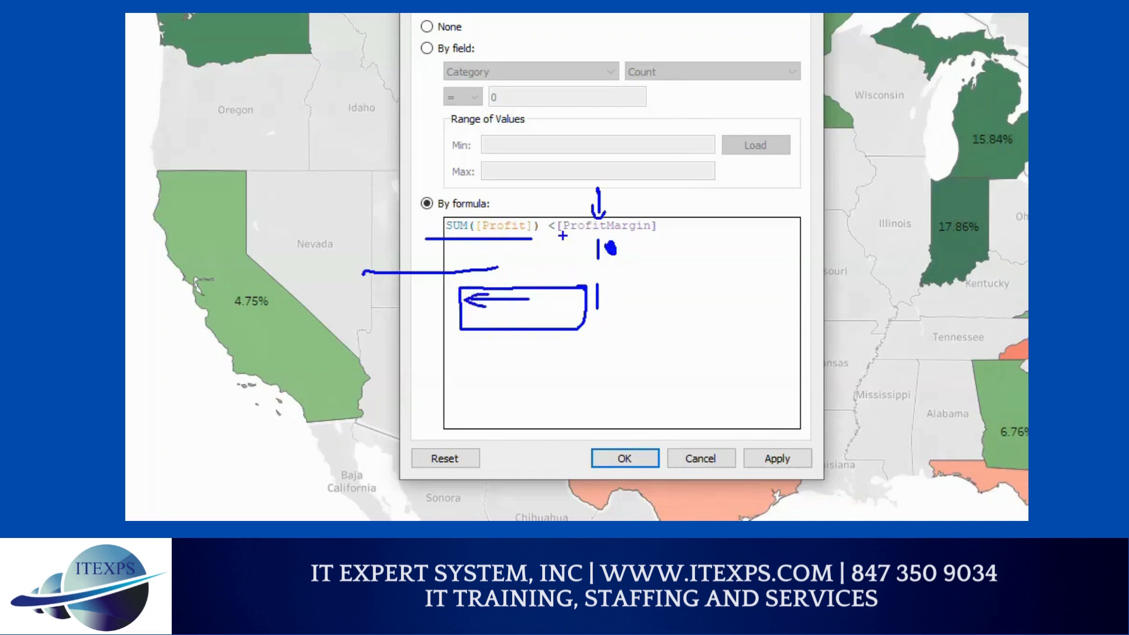
pyautogui.moveTo(799, 374)
pyautogui.mouseDown()
pyautogui.moveTo(799, 427)
pyautogui.moveTo(791, 414)
pyautogui.moveTo(812, 414)
pyautogui.mouseUp()
pyautogui.press('Escape')
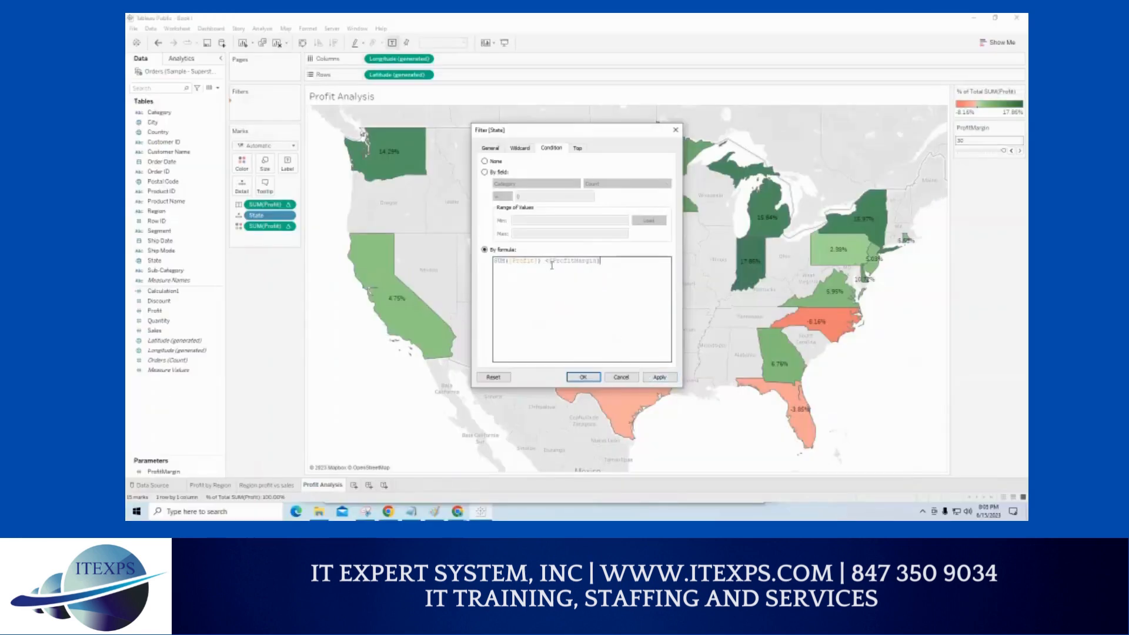
# Apply the formula condition to the State filter and close its dialog.
pyautogui.click(652, 378)
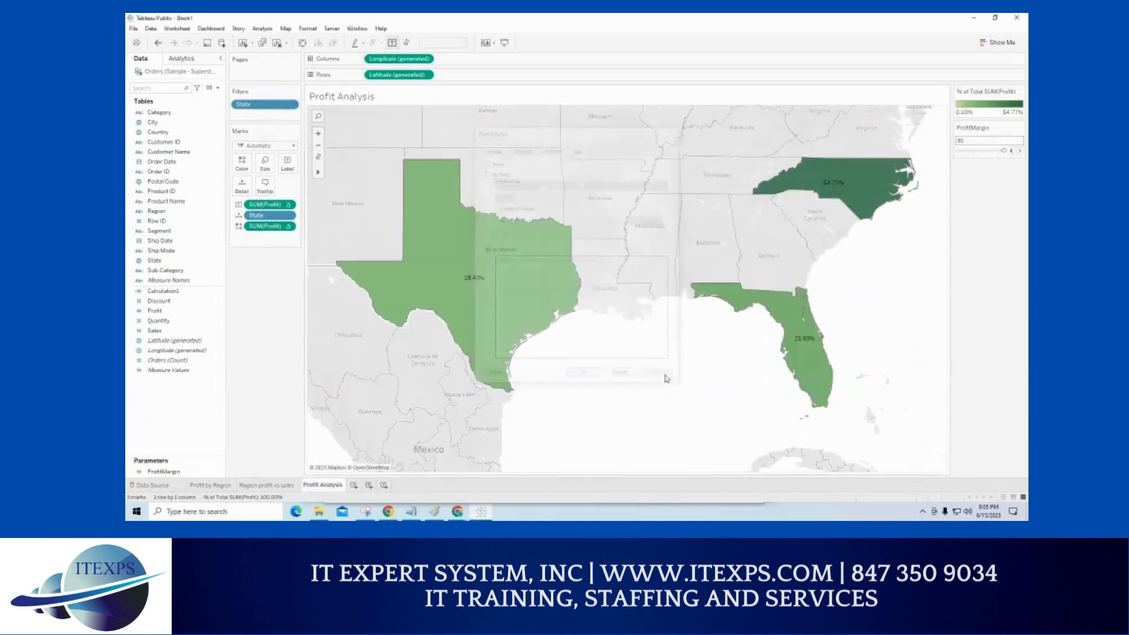
pyautogui.click(585, 377)
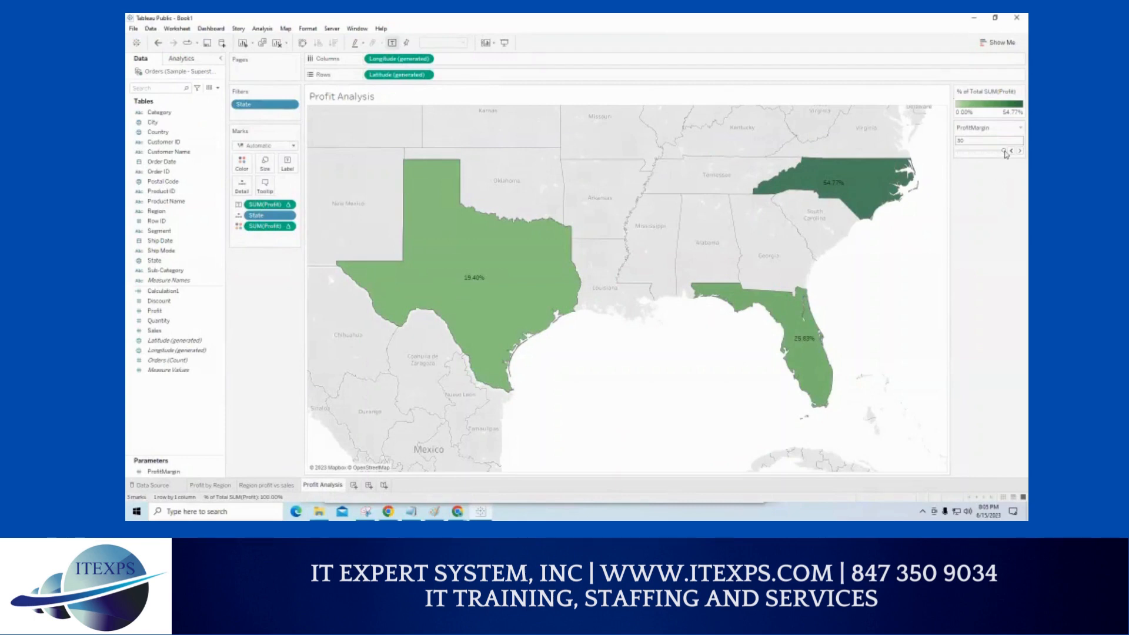
# Try different ProfitMargin values across the parameter's range on the state map, ending at 10.
pyautogui.moveTo(1005, 152); pyautogui.dragTo(987, 153)
pyautogui.moveTo(958, 154); pyautogui.dragTo(976, 154)
pyautogui.moveTo(993, 154)
pyautogui.mouseDown()
pyautogui.moveTo(1009, 154)
pyautogui.moveTo(991, 154)
pyautogui.mouseUp()
pyautogui.moveTo(959, 154); pyautogui.dragTo(1001, 153)
pyautogui.click(1019, 151)
pyautogui.moveTo(998, 152); pyautogui.dragTo(953, 152)
# Examine the ProfitMargin parameter's range settings and data type options, and cancel the edit.
pyautogui.click(1021, 128)
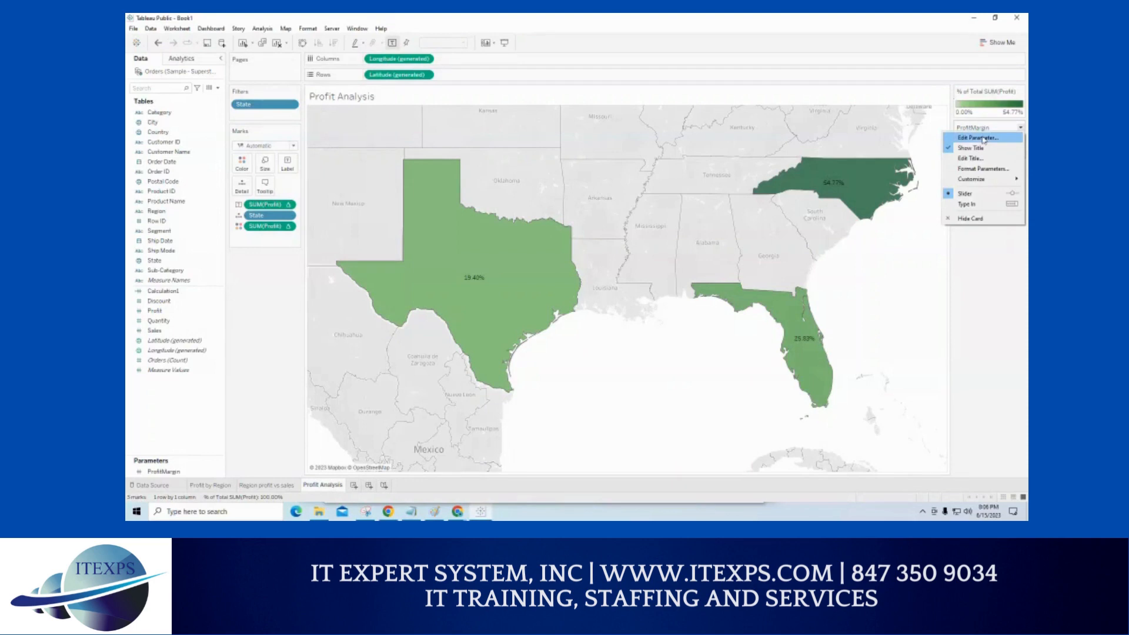
pyautogui.click(1021, 129)
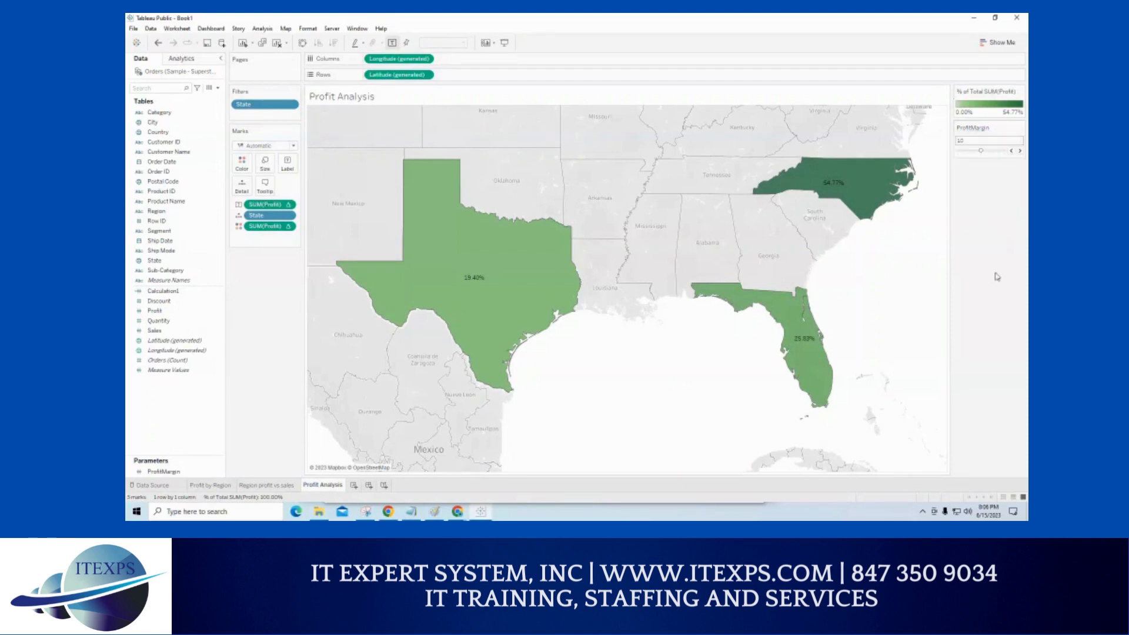
pyautogui.click(1021, 129)
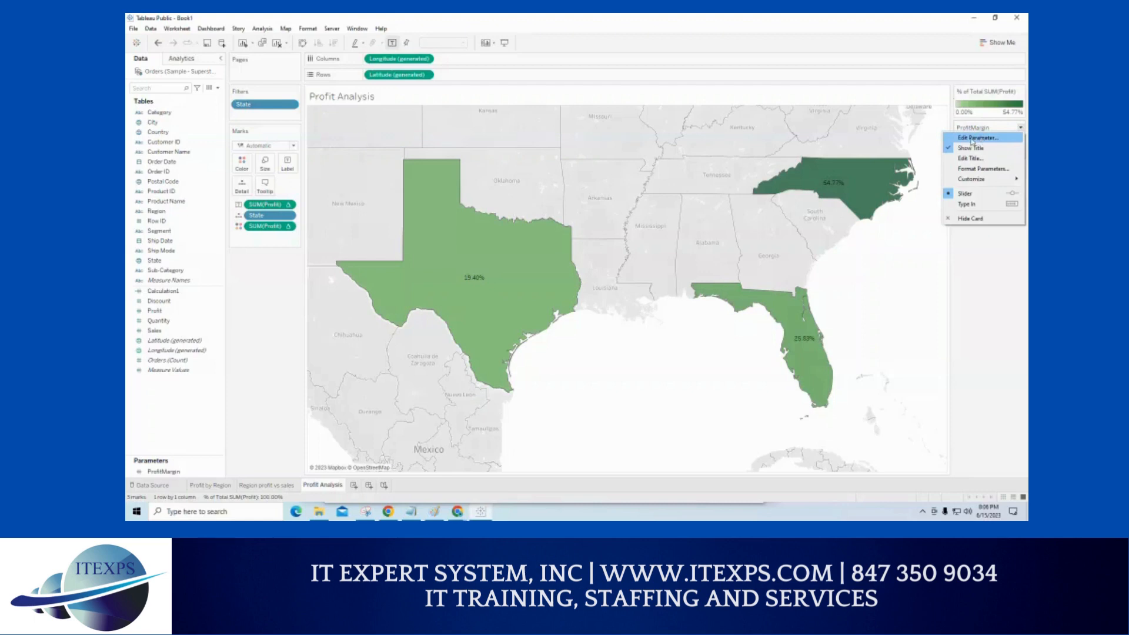
pyautogui.click(972, 138)
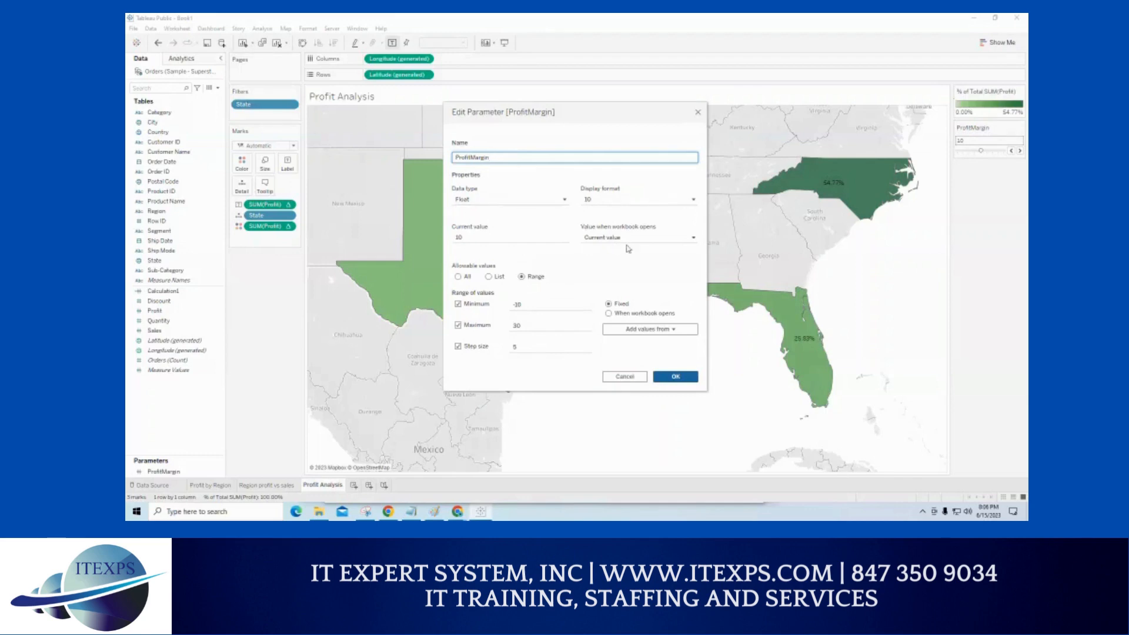
pyautogui.click(540, 200)
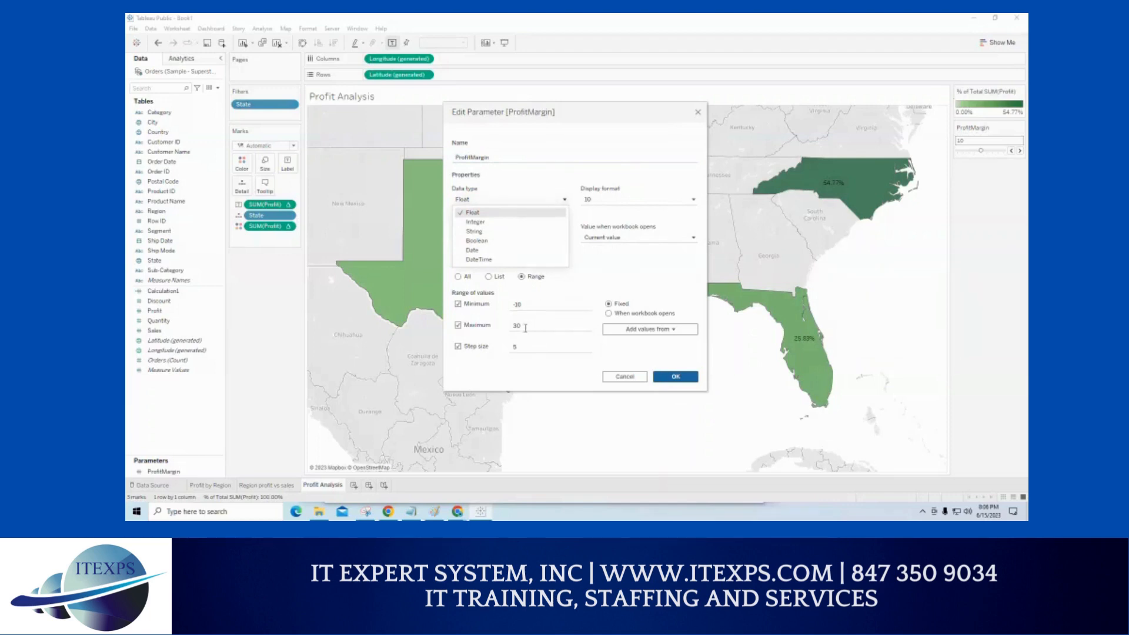
pyautogui.click(630, 381)
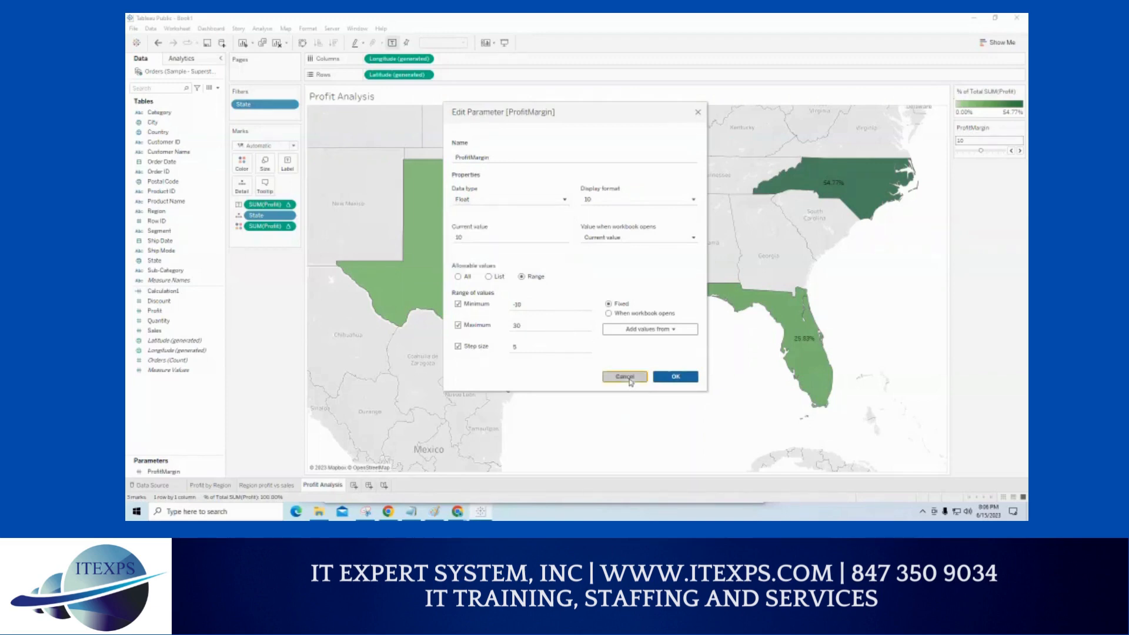
pyautogui.click(625, 377)
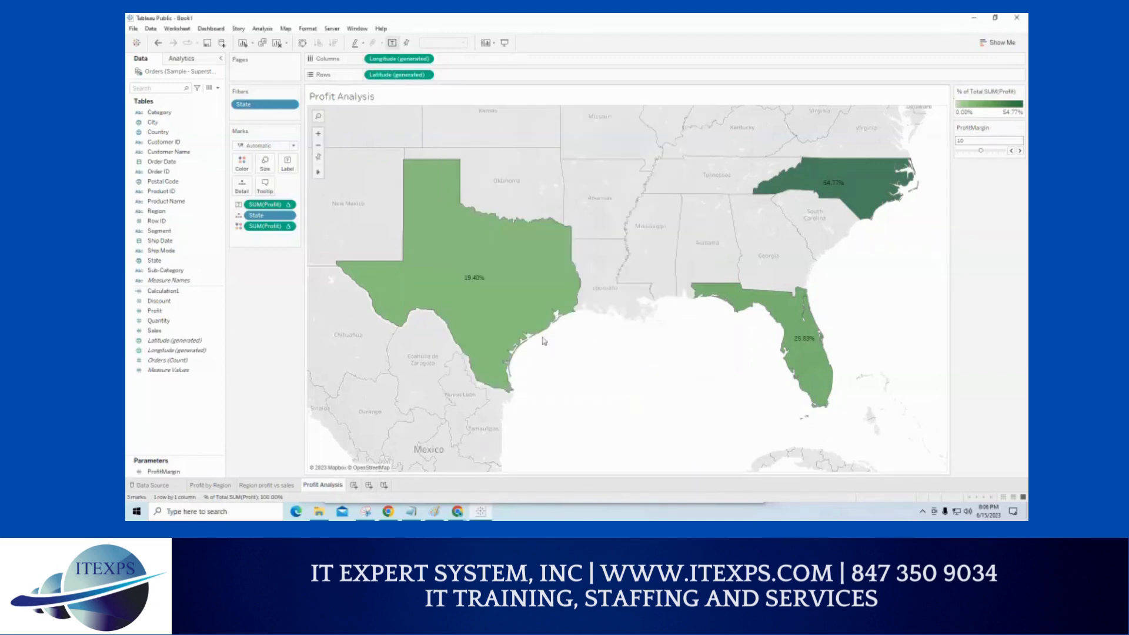
# Edit the State filter's condition formula to divide [ProfitMargin] by 100, and move the dialog aside to uncover the map.
pyautogui.rightClick(277, 105)
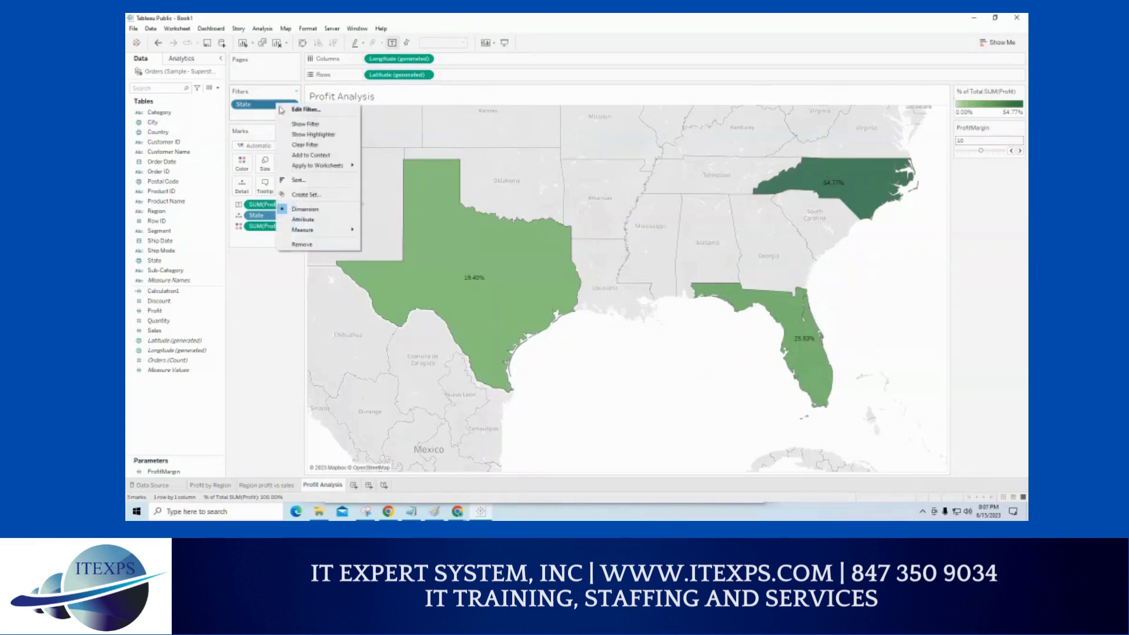
pyautogui.click(290, 112)
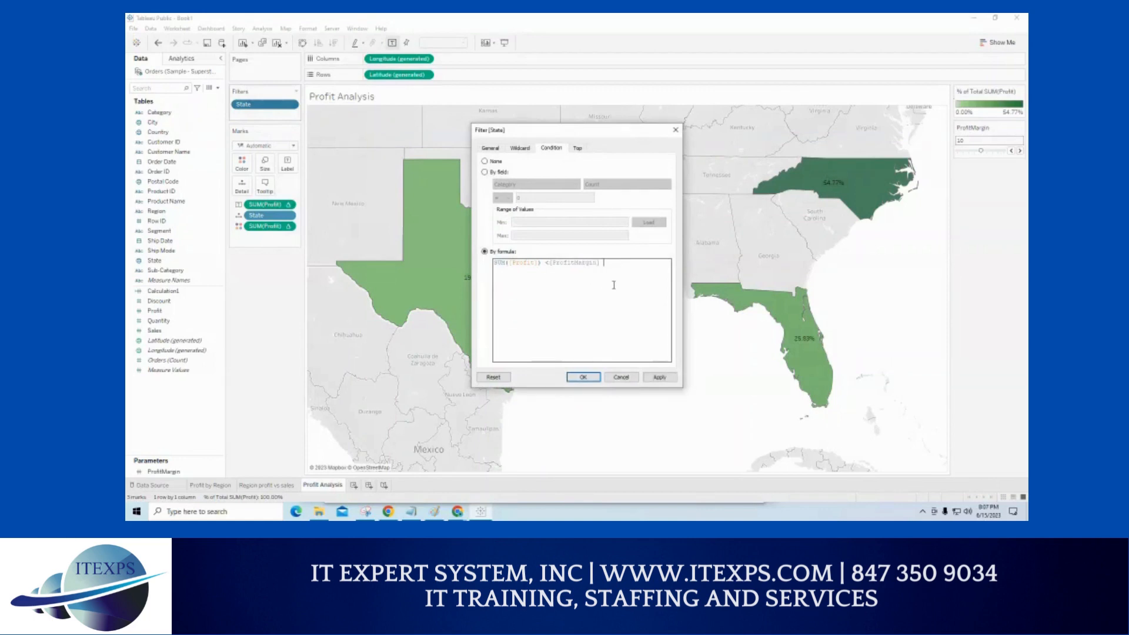
pyautogui.write('/100')
pyautogui.moveTo(542, 262); pyautogui.dragTo(497, 262)
pyautogui.moveTo(551, 132); pyautogui.dragTo(689, 133)
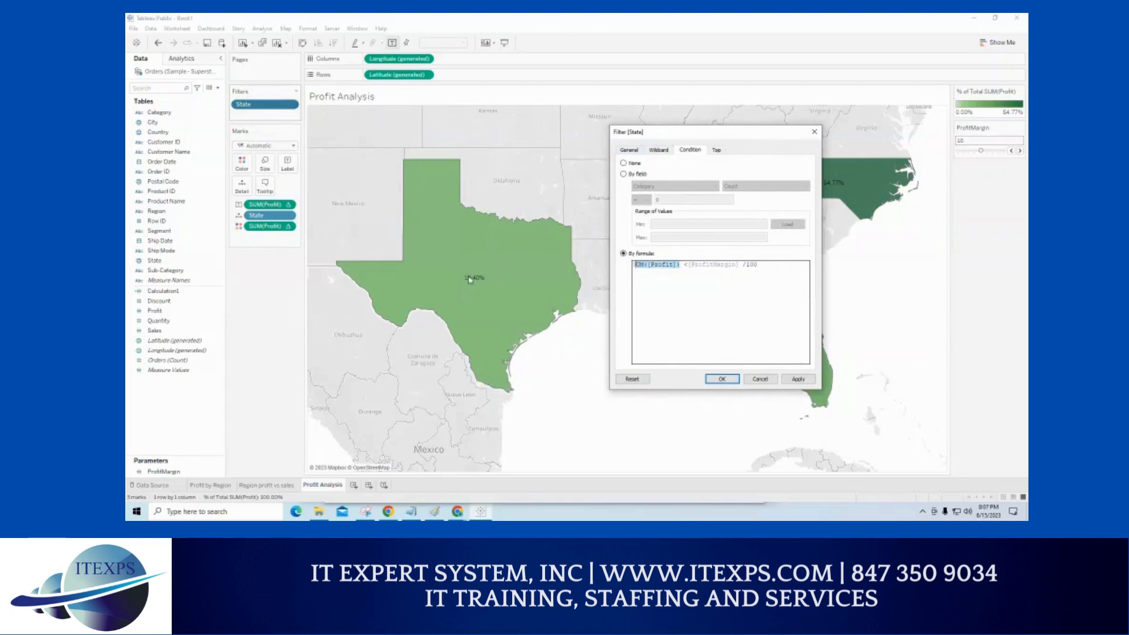
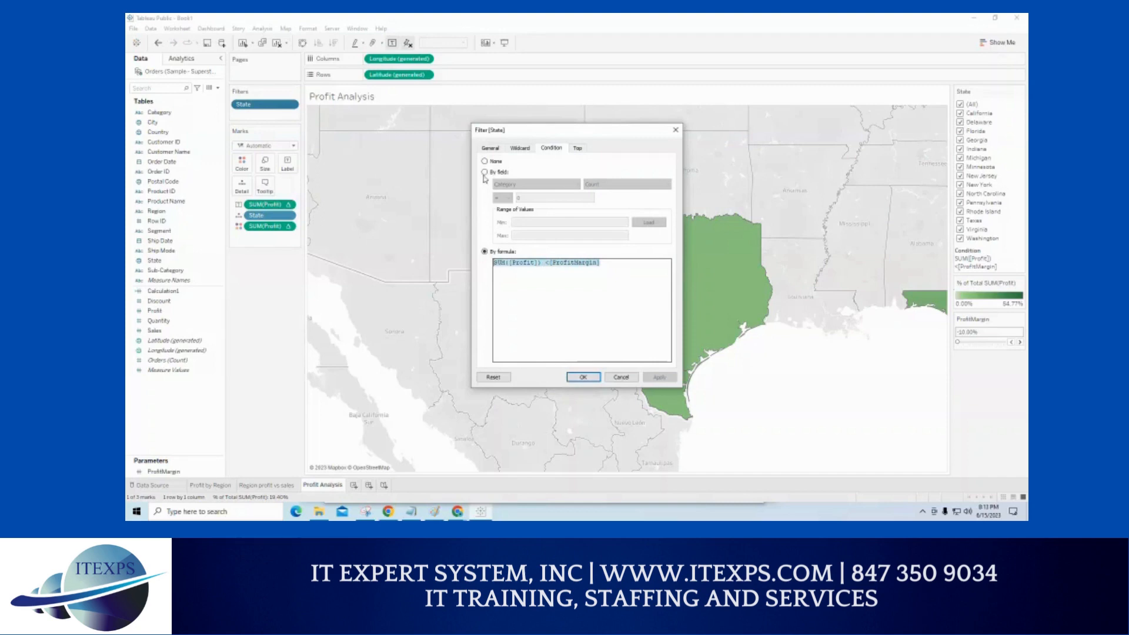
# Review the State filter's general summary and its Top limit settings, choosing the by-formula option for the limit.
pyautogui.click(489, 150)
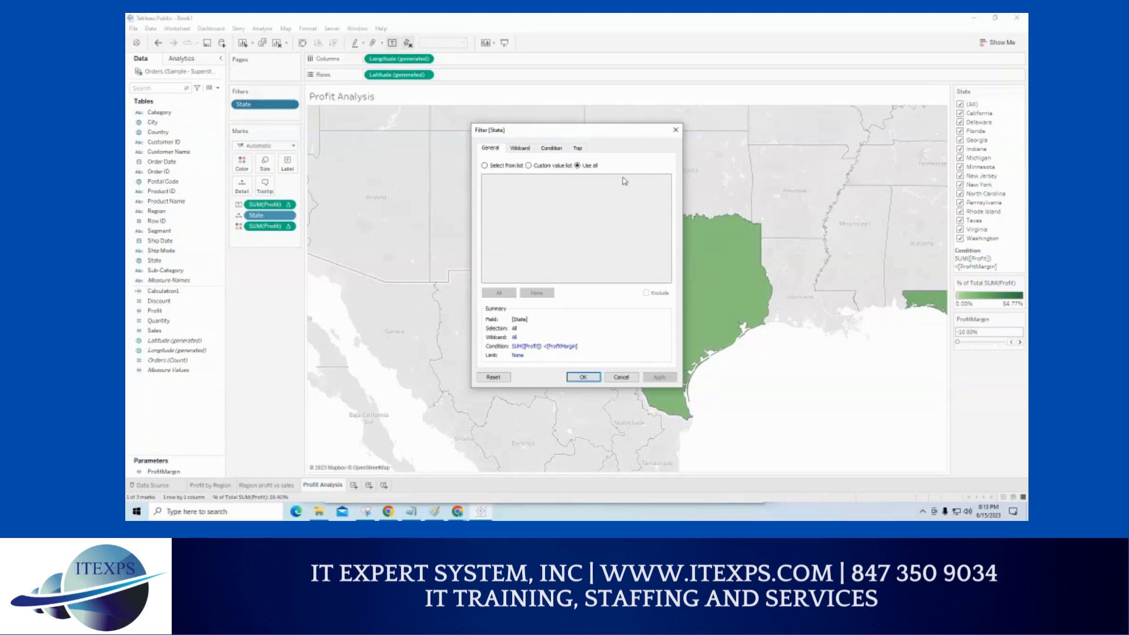
pyautogui.click(577, 148)
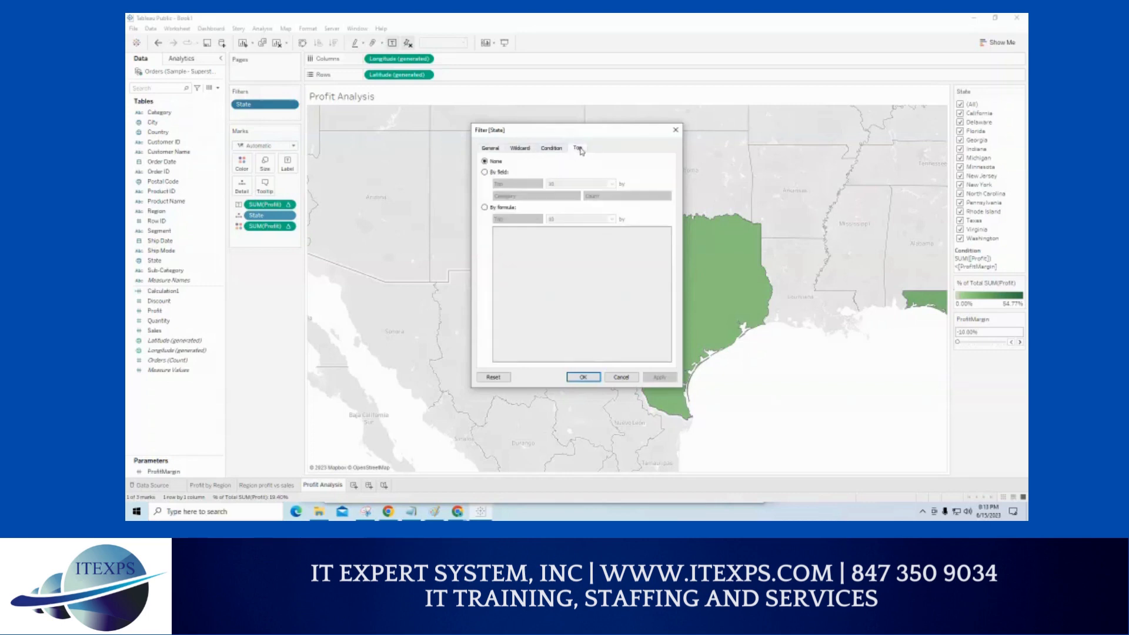
pyautogui.click(492, 209)
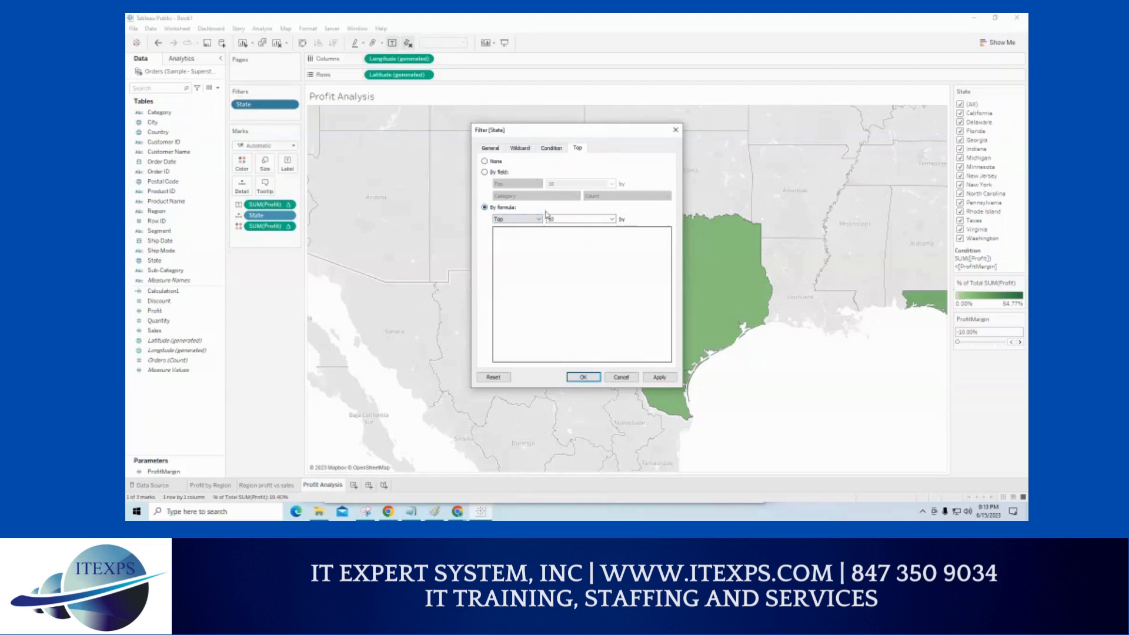
pyautogui.click(491, 149)
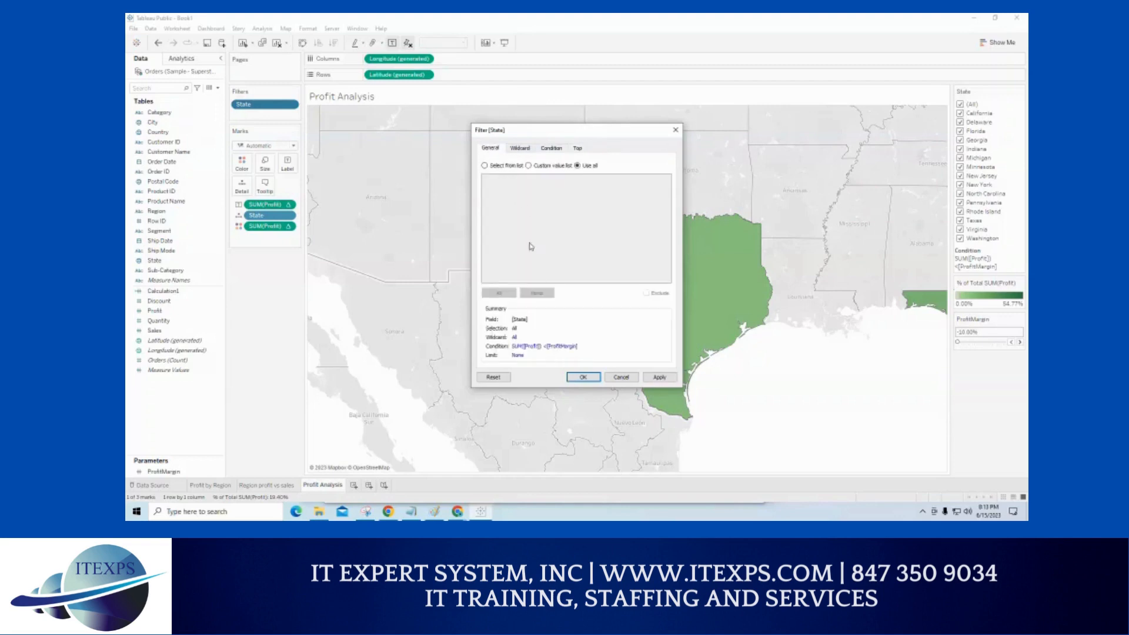
# Review the State filter's limit, SUM([Profit]) condition formula and wildcard settings, applying the filter and returning to its general summary.
pyautogui.click(518, 355)
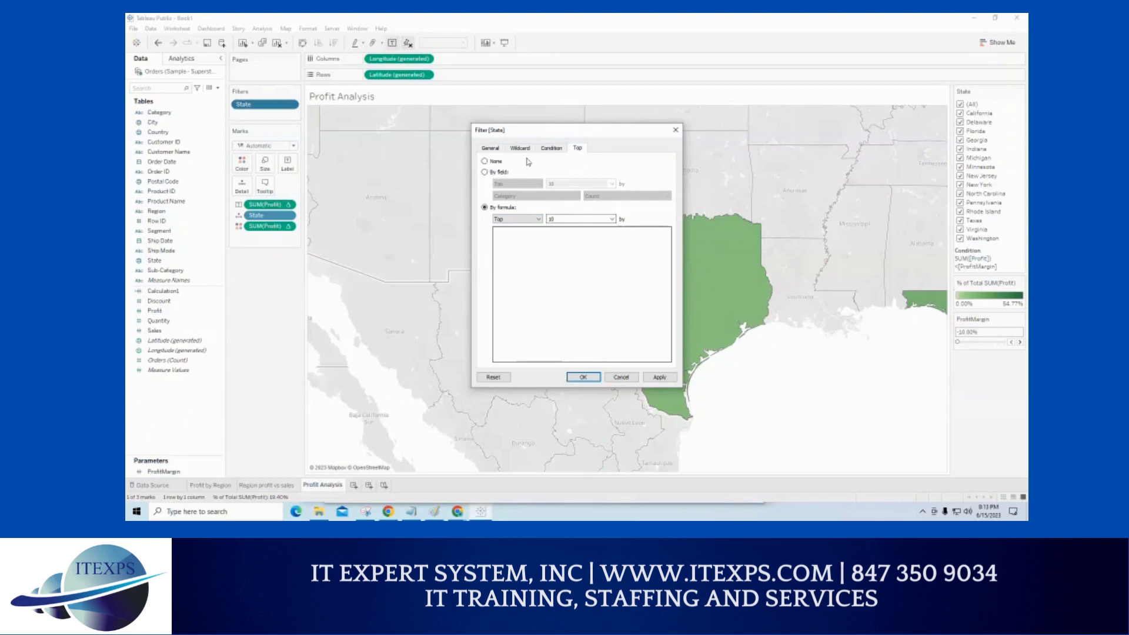
pyautogui.click(549, 149)
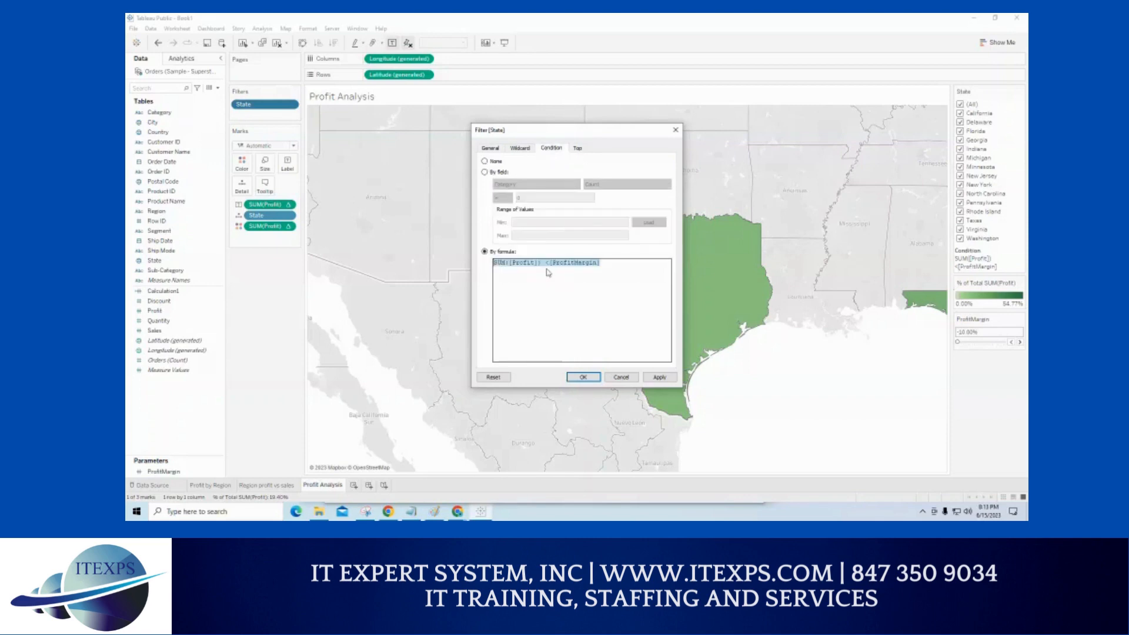
pyautogui.click(523, 268)
pyautogui.moveTo(600, 263); pyautogui.dragTo(493, 263)
pyautogui.click(660, 378)
pyautogui.click(521, 149)
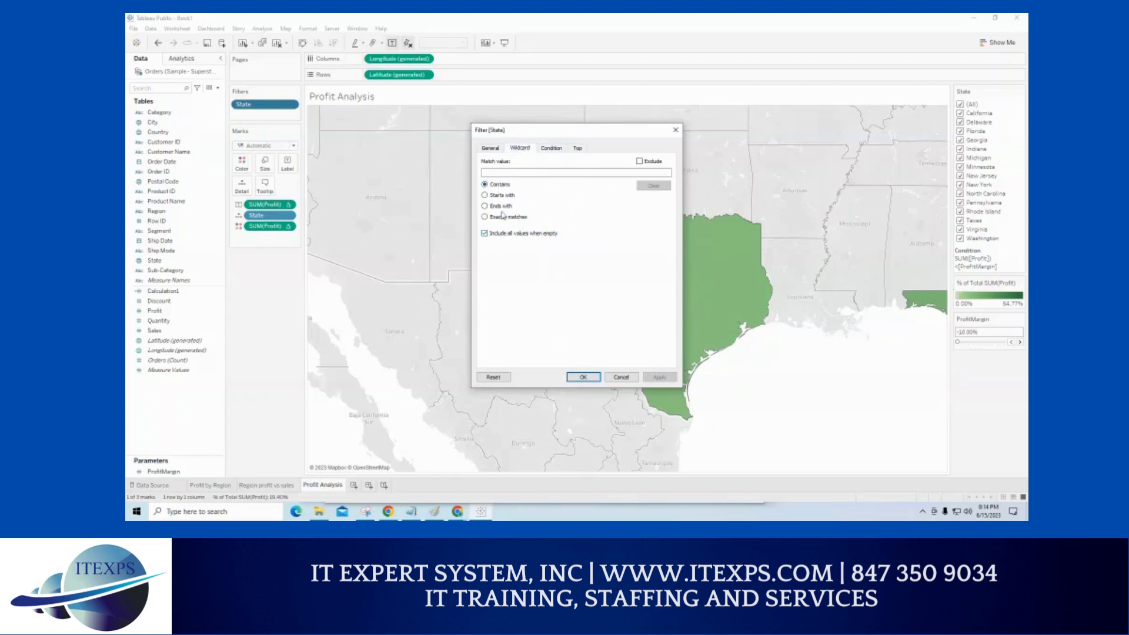
pyautogui.click(491, 148)
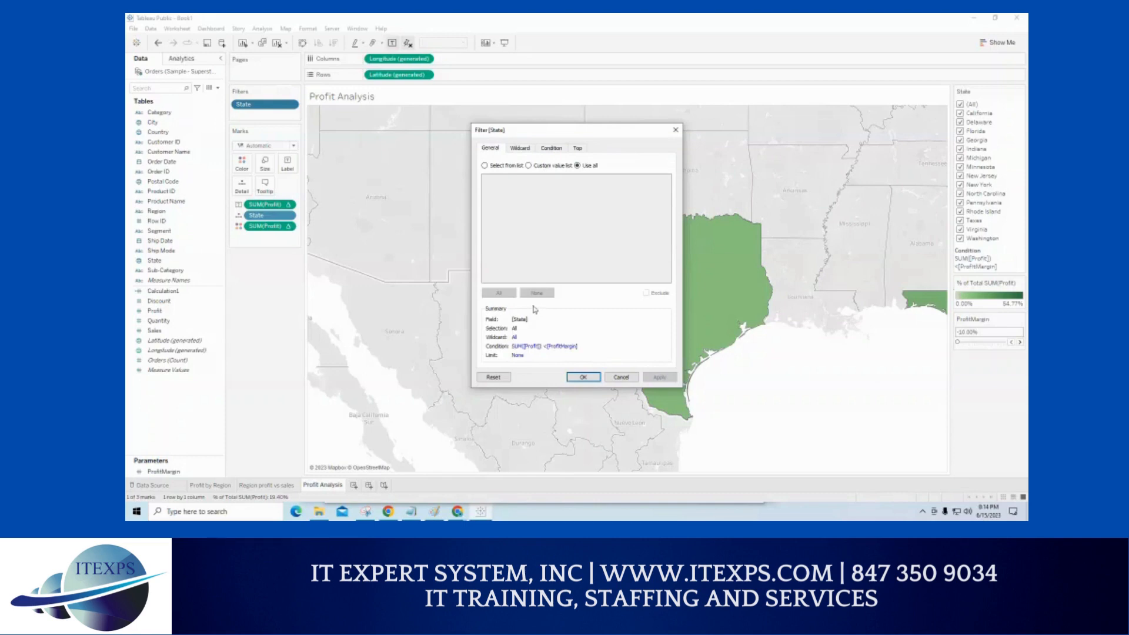
# Switch the State filter to selecting from the list with the listed states included, check its condition, and apply it.
pyautogui.click(484, 166)
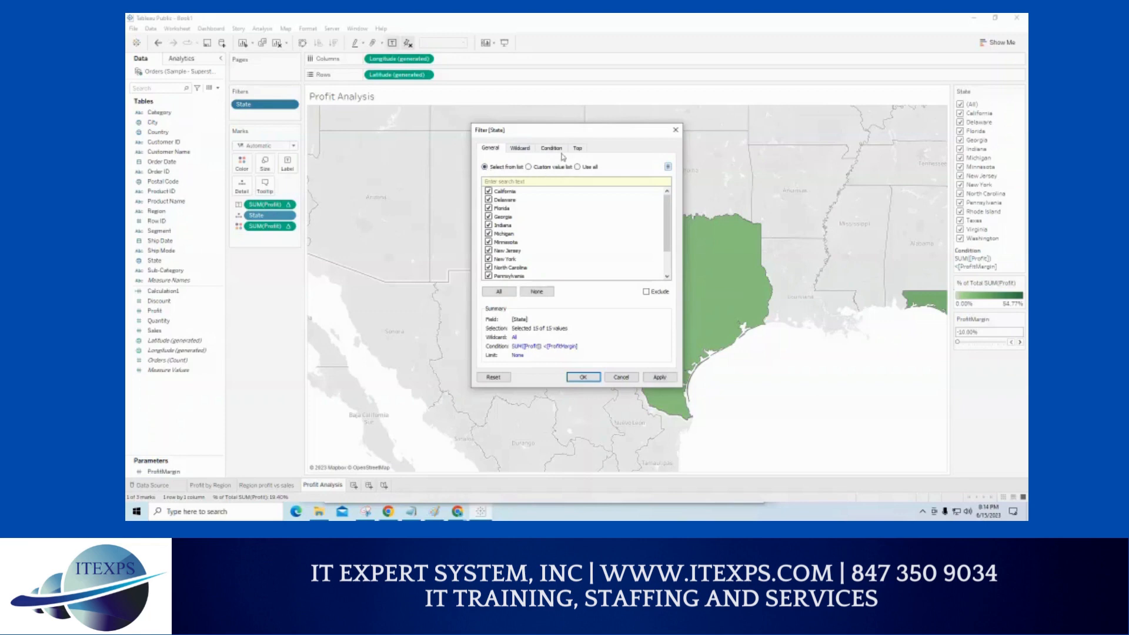
pyautogui.click(552, 150)
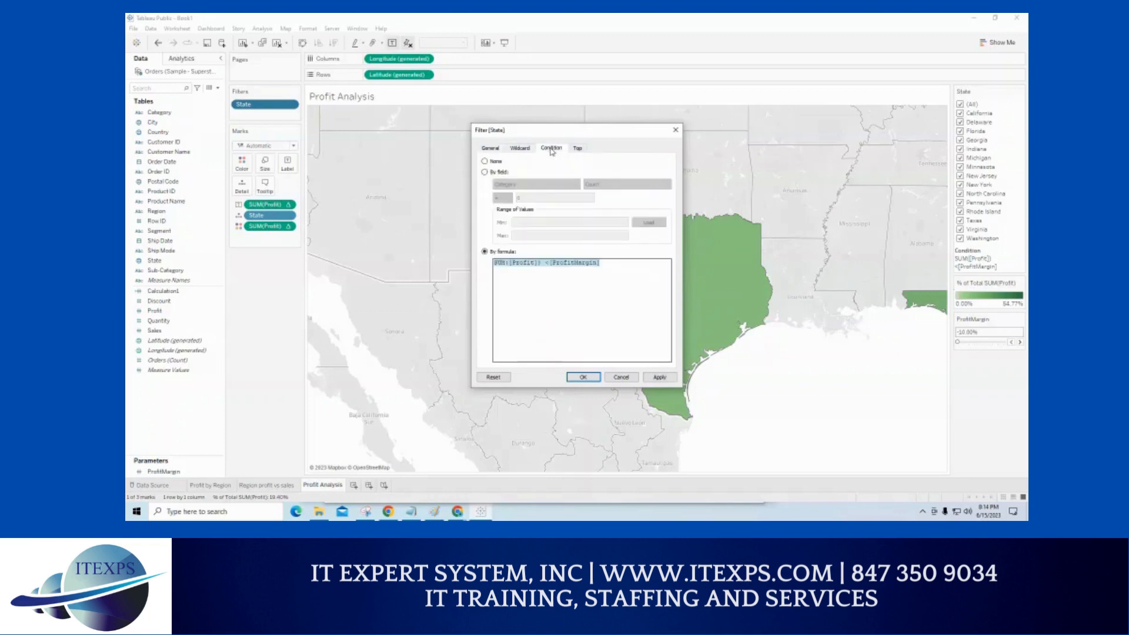
pyautogui.click(492, 149)
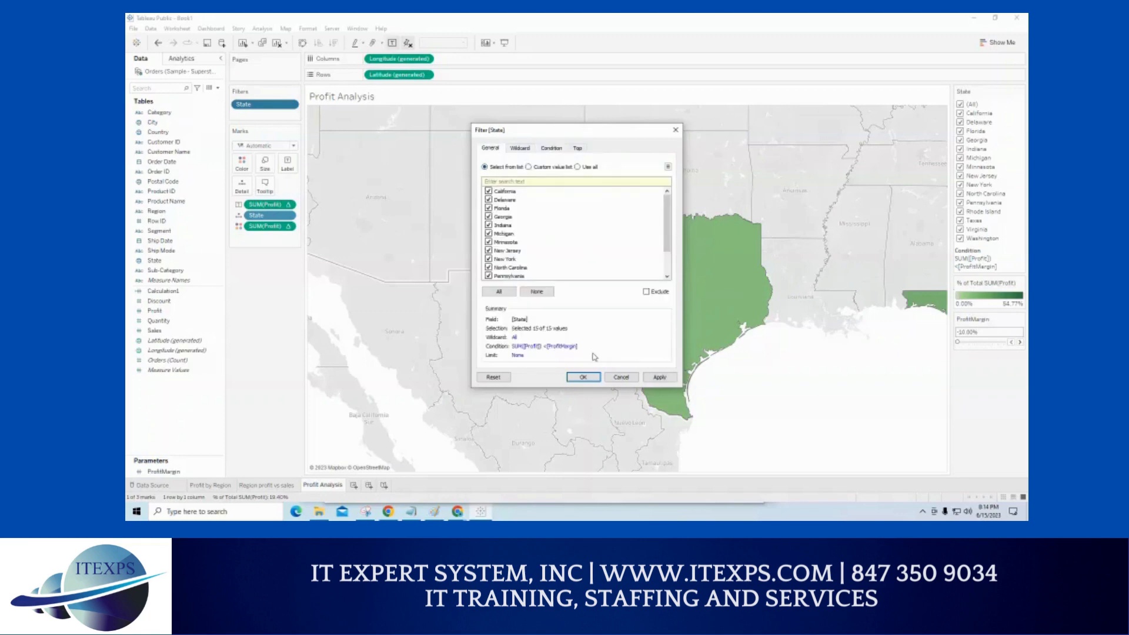
pyautogui.click(652, 379)
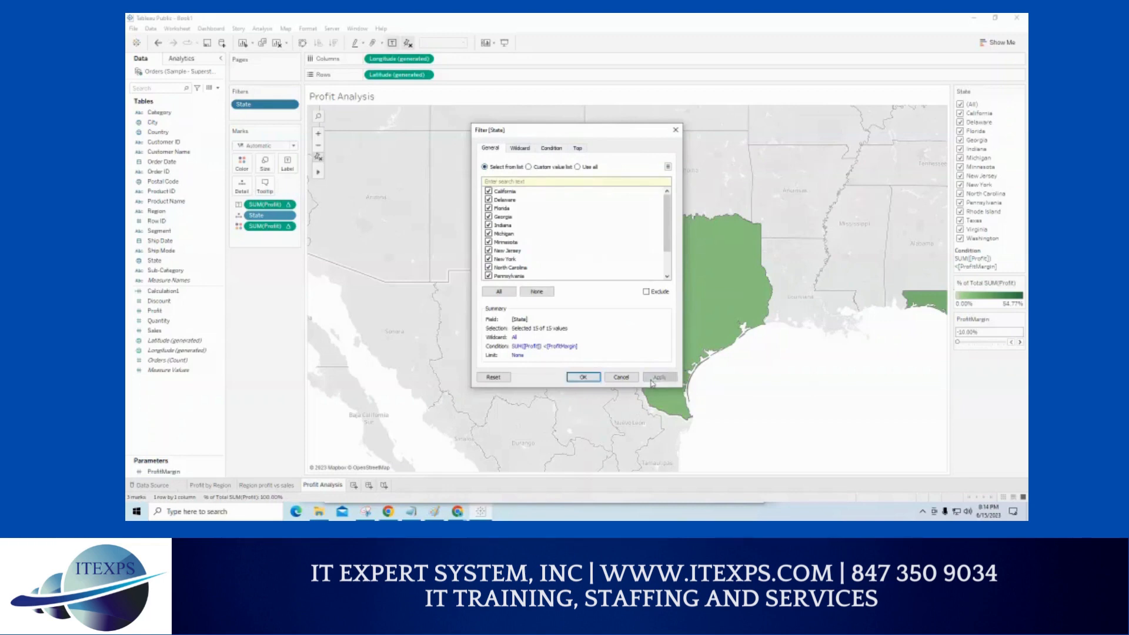
pyautogui.click(584, 378)
# Raise the ProfitMargin parameter to 30.00% and view the options of its control.
pyautogui.moveTo(957, 341)
pyautogui.mouseDown()
pyautogui.moveTo(990, 344)
pyautogui.moveTo(965, 346)
pyautogui.mouseUp()
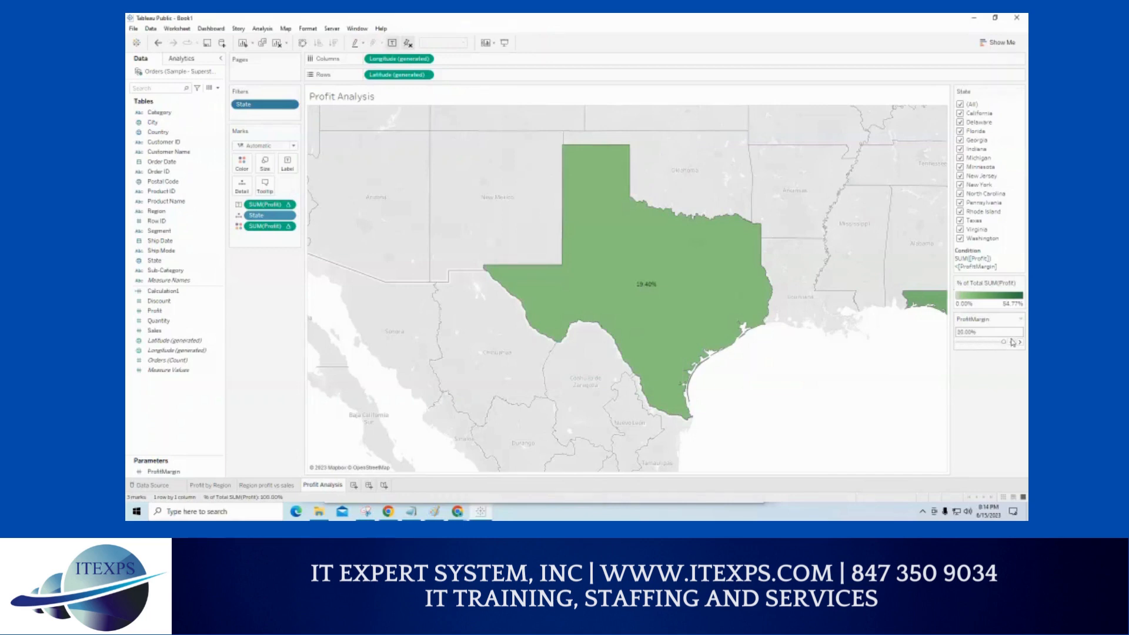
pyautogui.click(1022, 319)
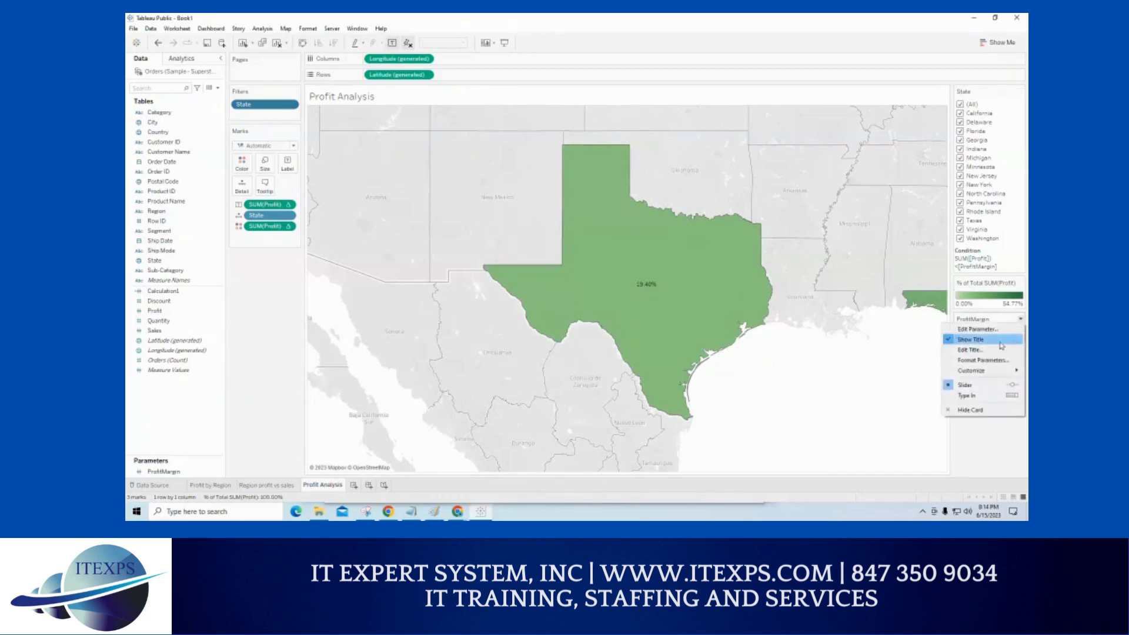
pyautogui.click(982, 438)
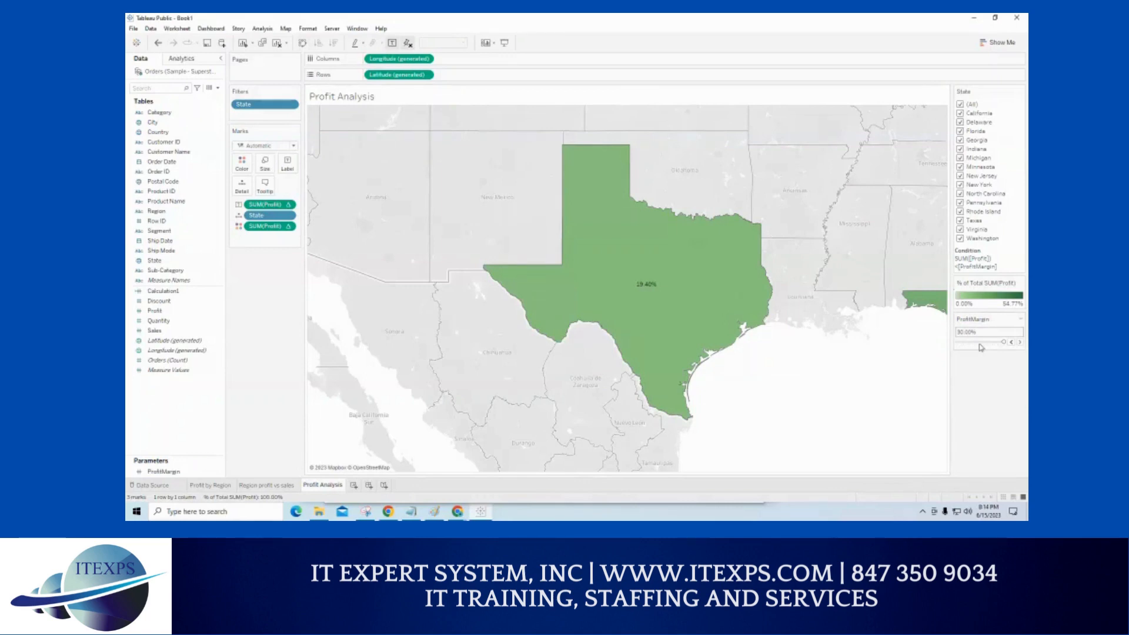
pyautogui.moveTo(528, 275)
pyautogui.click(175, 474)
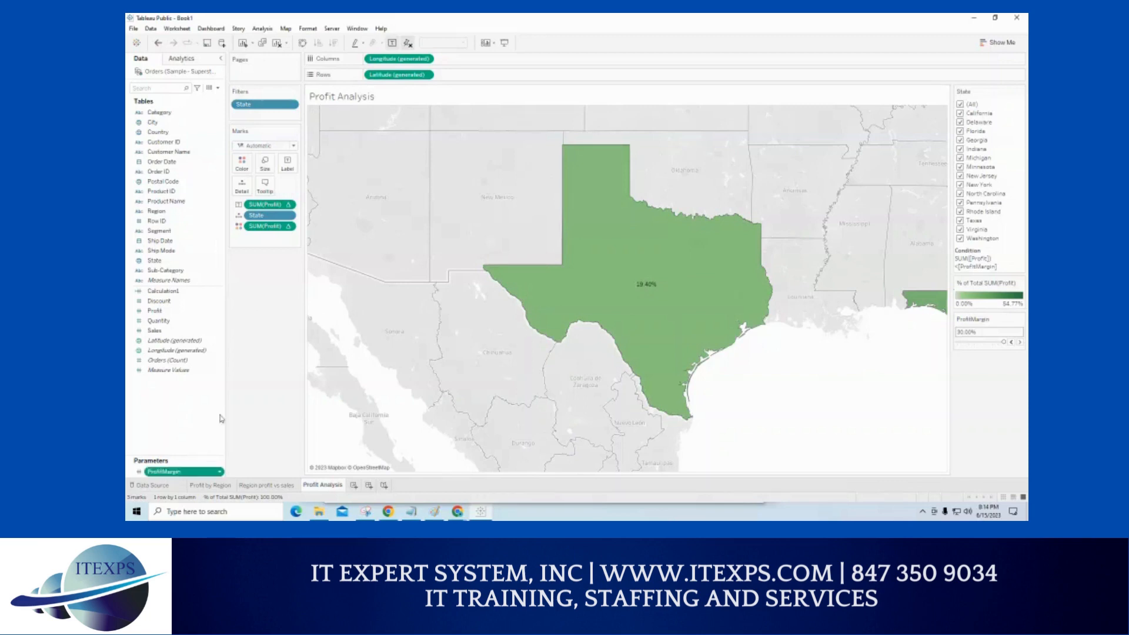
pyautogui.moveTo(645, 285)
pyautogui.click(187, 321)
pyautogui.rightClick(280, 106)
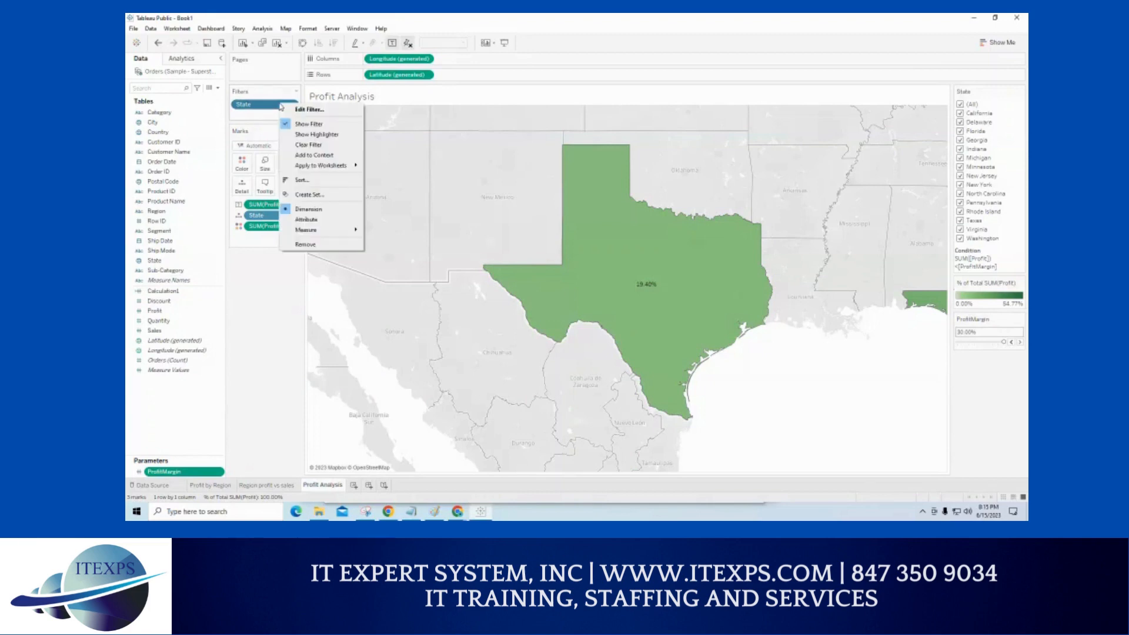
pyautogui.click(274, 279)
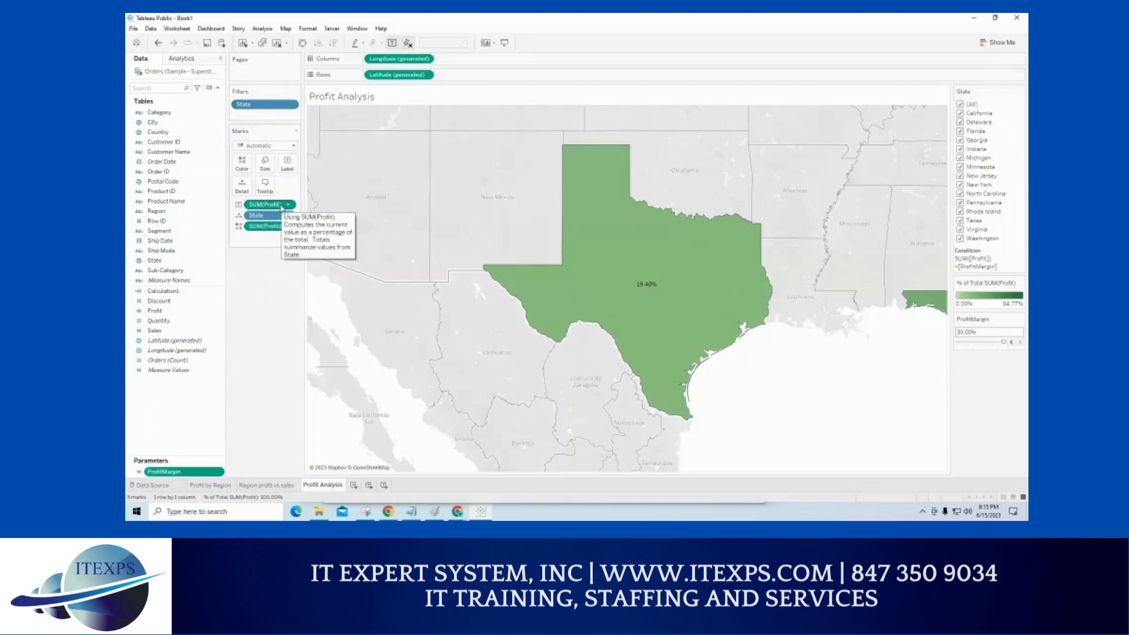
# Reopen the State filter, check its summary, wildcard settings and [ProfitMargin] condition formula, and confirm the filter.
pyautogui.click(288, 105)
pyautogui.click(277, 118)
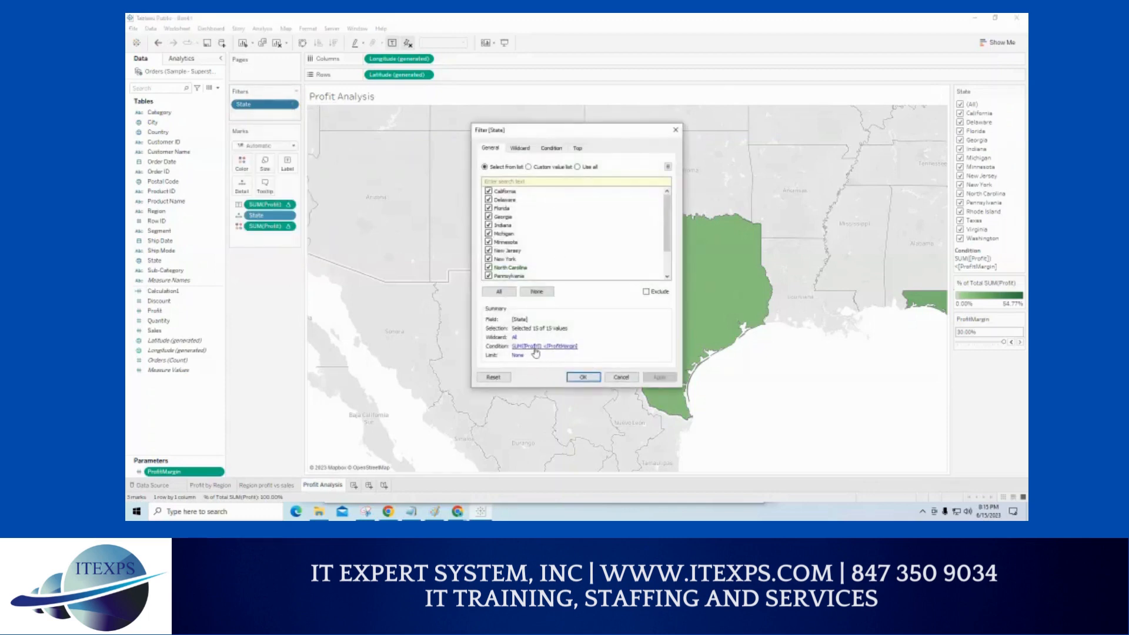
pyautogui.click(521, 150)
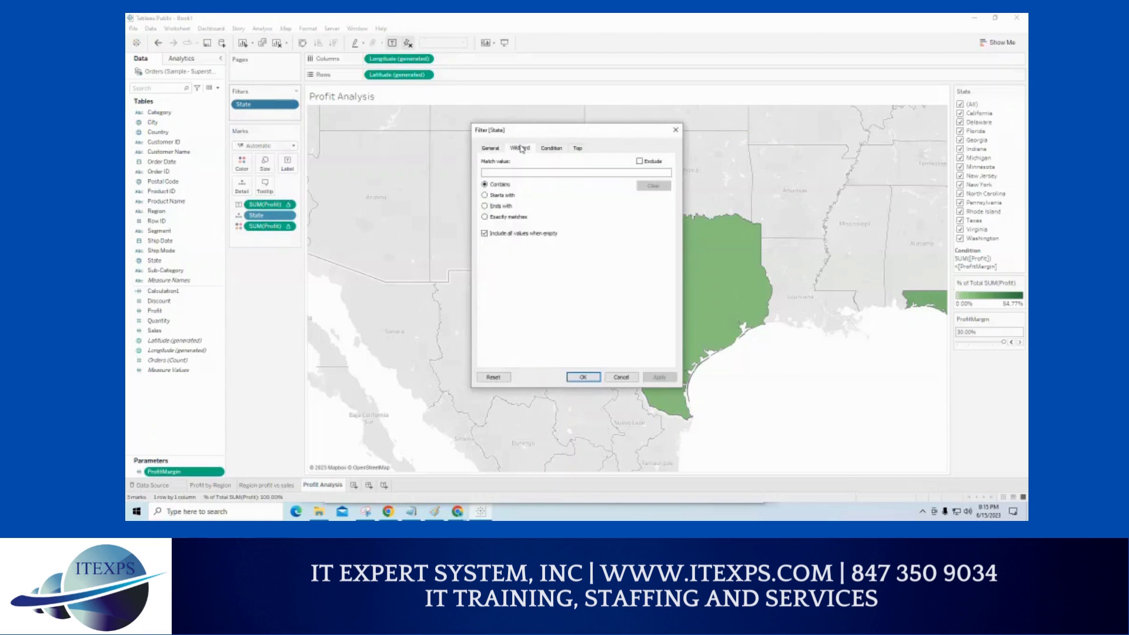
pyautogui.click(550, 151)
pyautogui.click(539, 262)
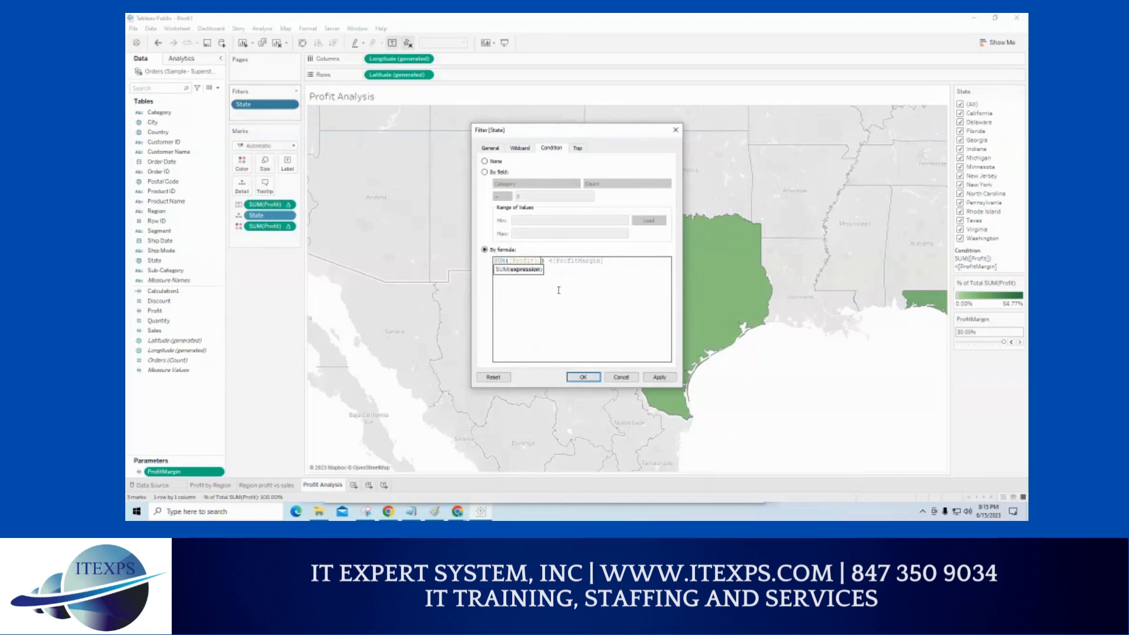
pyautogui.press('BackSpace')
pyautogui.click(583, 377)
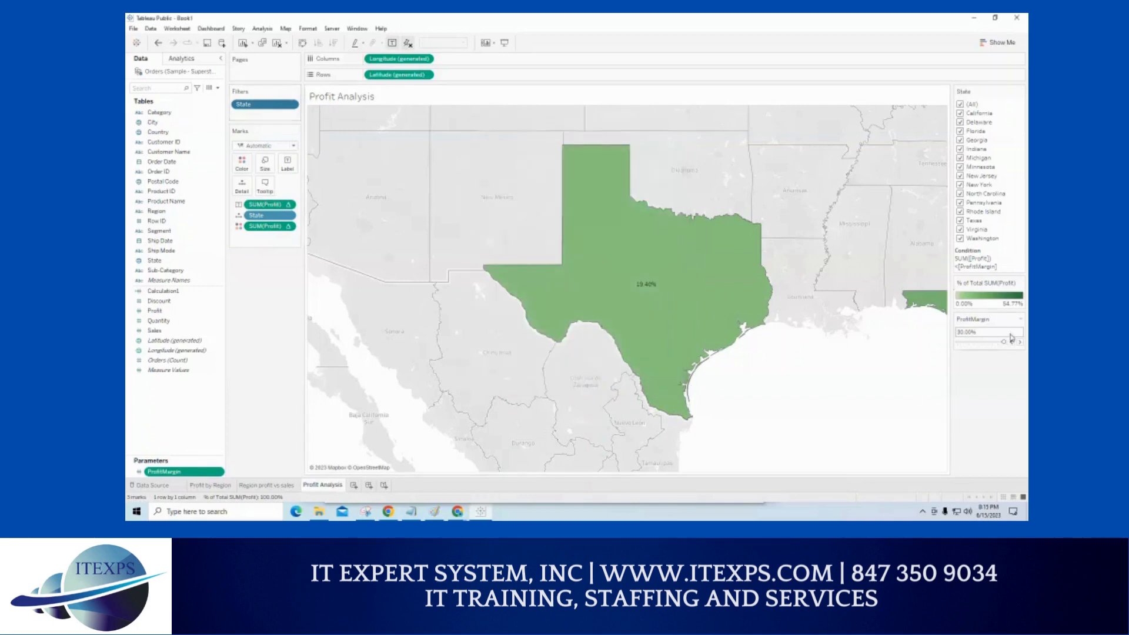
# Edit the ProfitMargin parameter and change its display format to Automatic.
pyautogui.rightClick(179, 474)
pyautogui.click(200, 358)
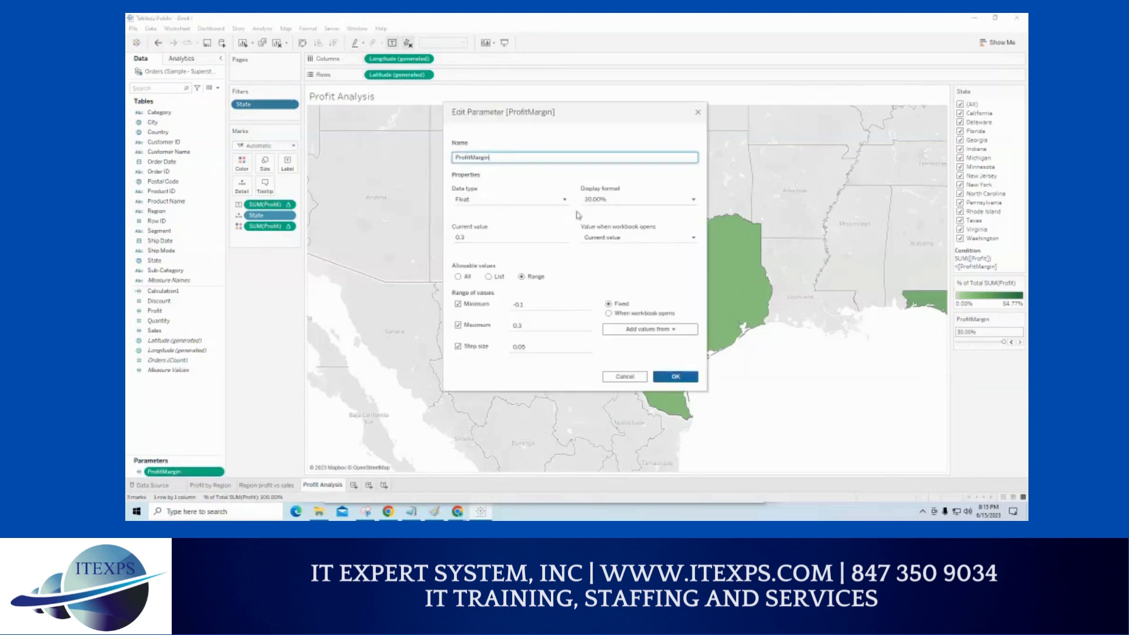
pyautogui.click(600, 201)
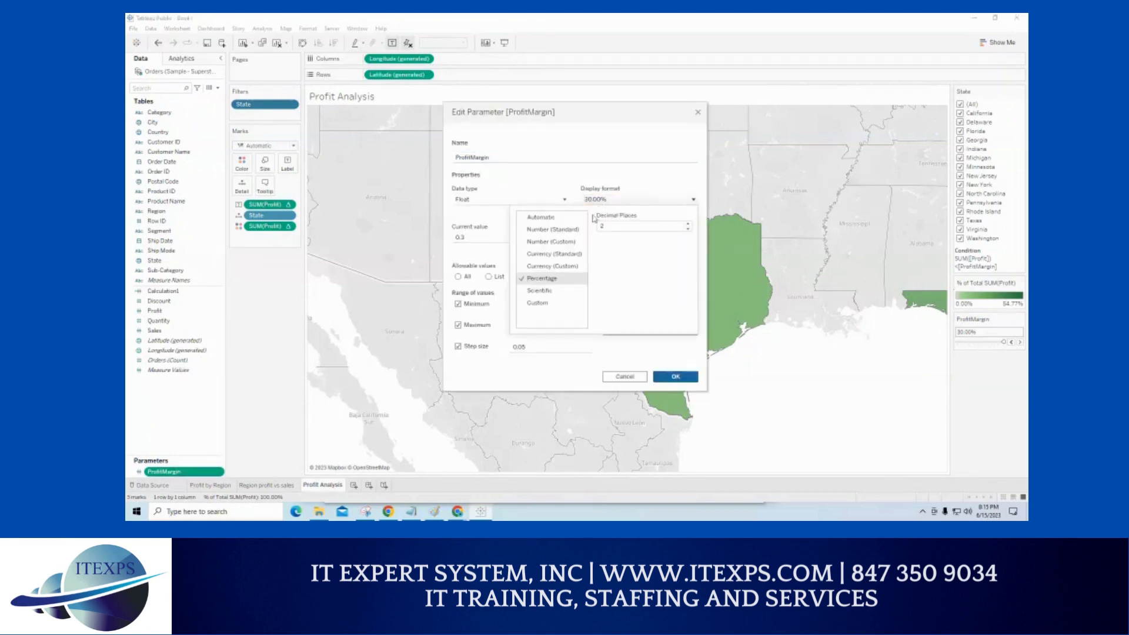
pyautogui.click(541, 217)
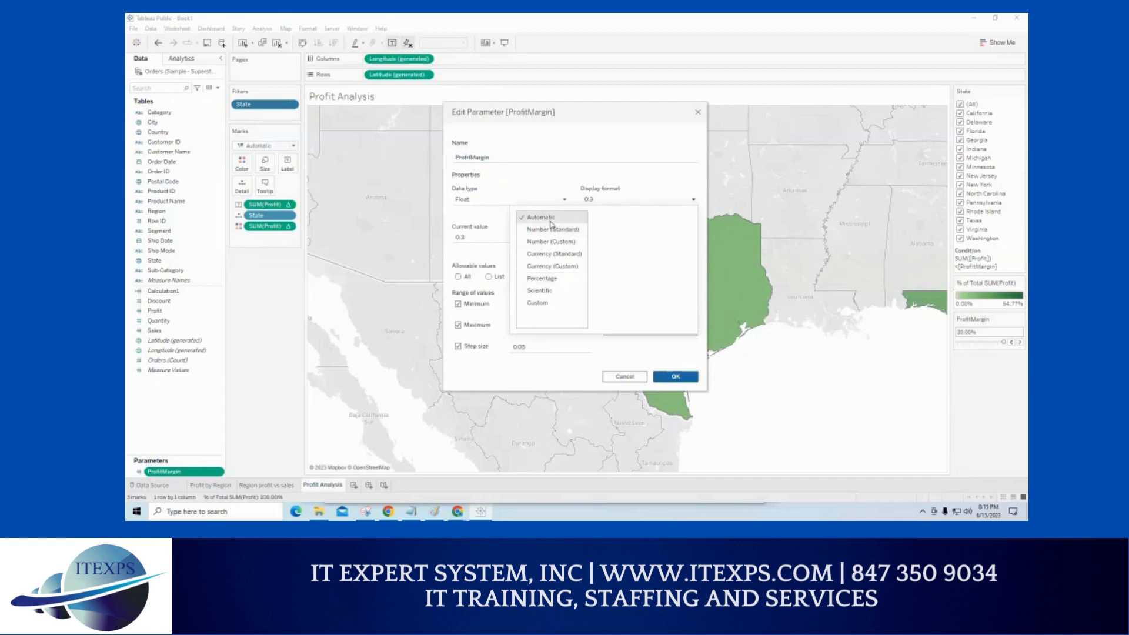
pyautogui.click(527, 176)
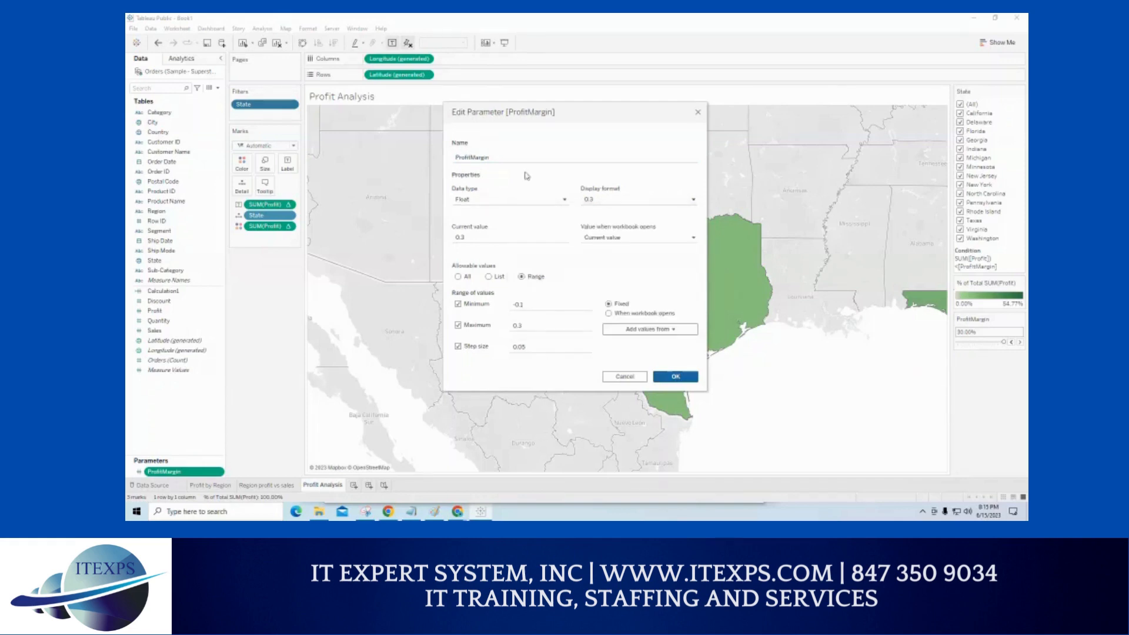
# Set the ProfitMargin range to minimum -50,000, maximum 100,000 and step size 5,000, and try another parameter value on the map.
pyautogui.click(516, 304)
pyautogui.doubleClick(517, 305)
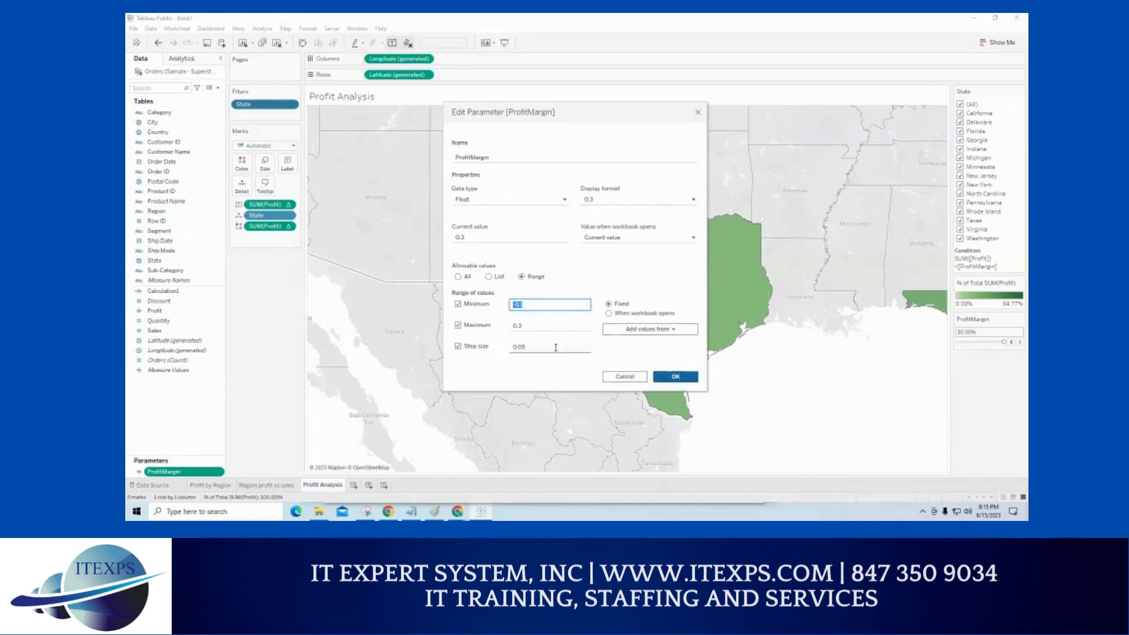
pyautogui.write('1')
pyautogui.write('-')
pyautogui.write('50000')
pyautogui.press('Tab')
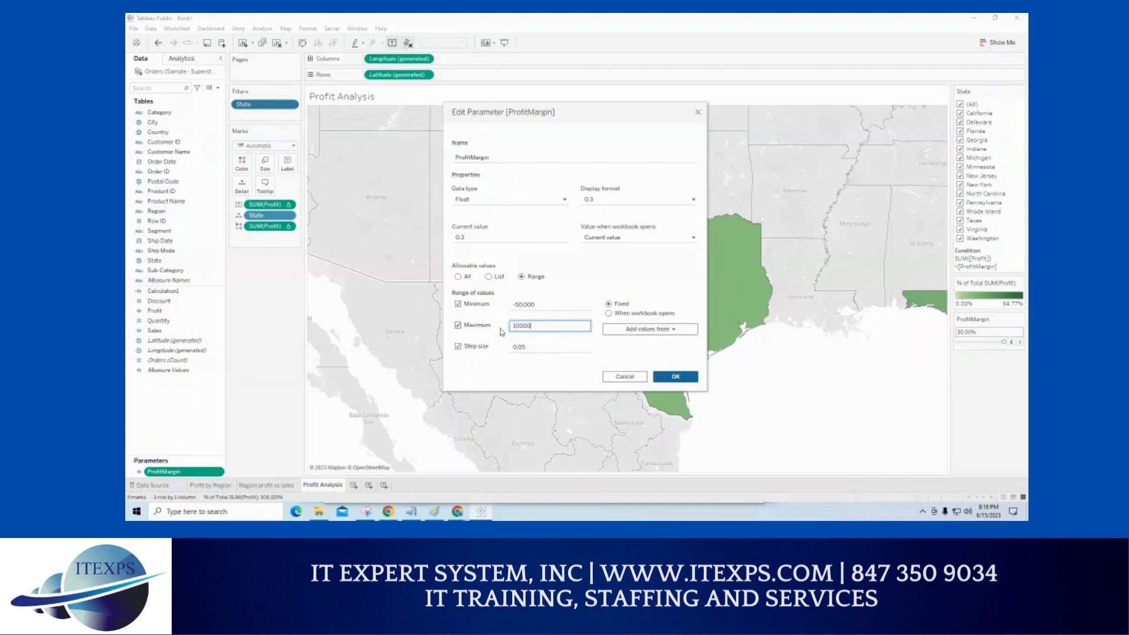
pyautogui.press('Tab')
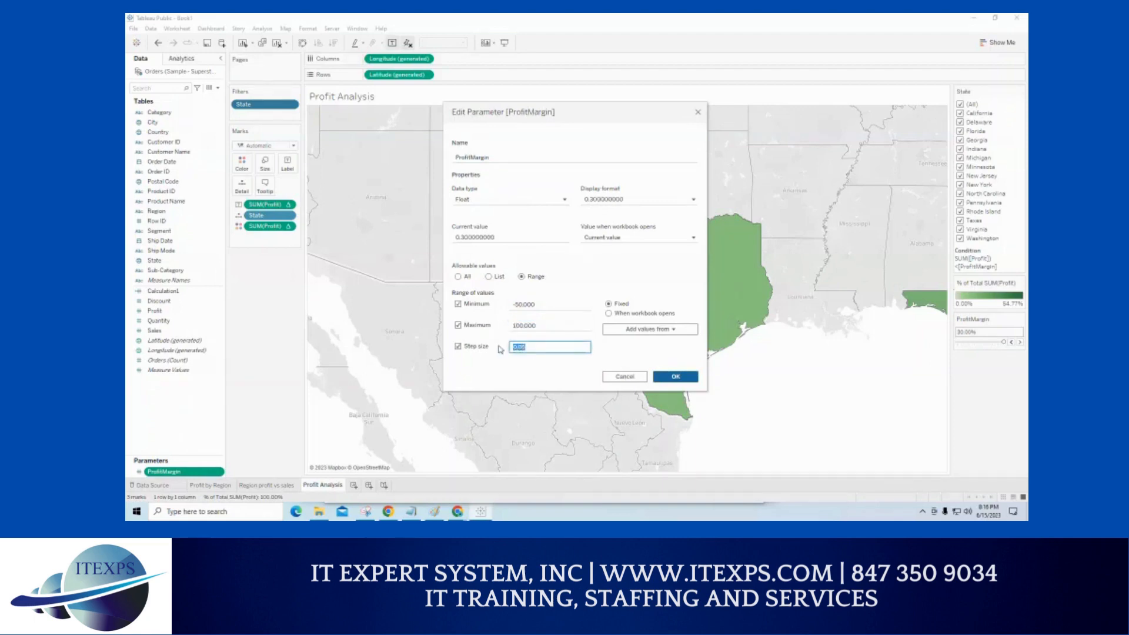
pyautogui.write('5000')
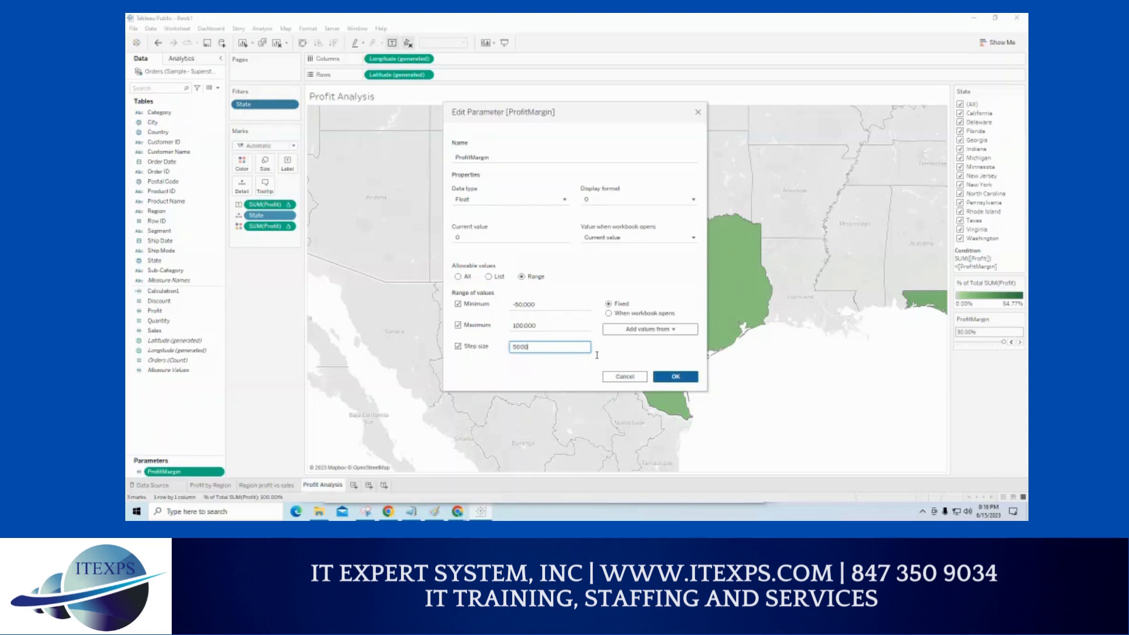
pyautogui.click(675, 377)
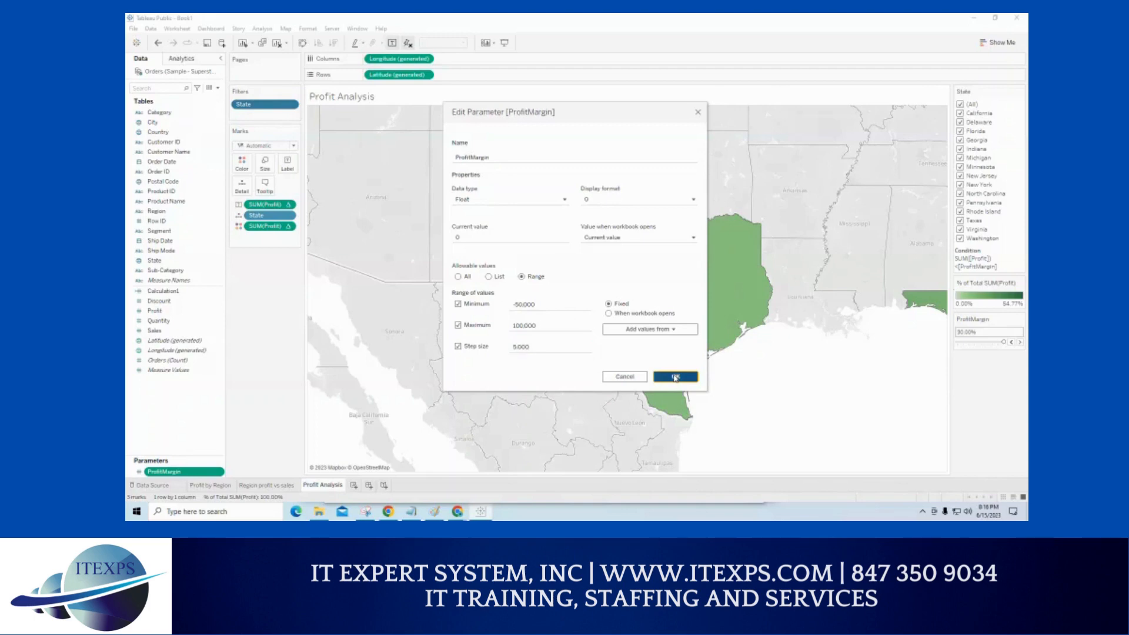
pyautogui.click(675, 377)
pyautogui.moveTo(973, 345); pyautogui.dragTo(987, 344)
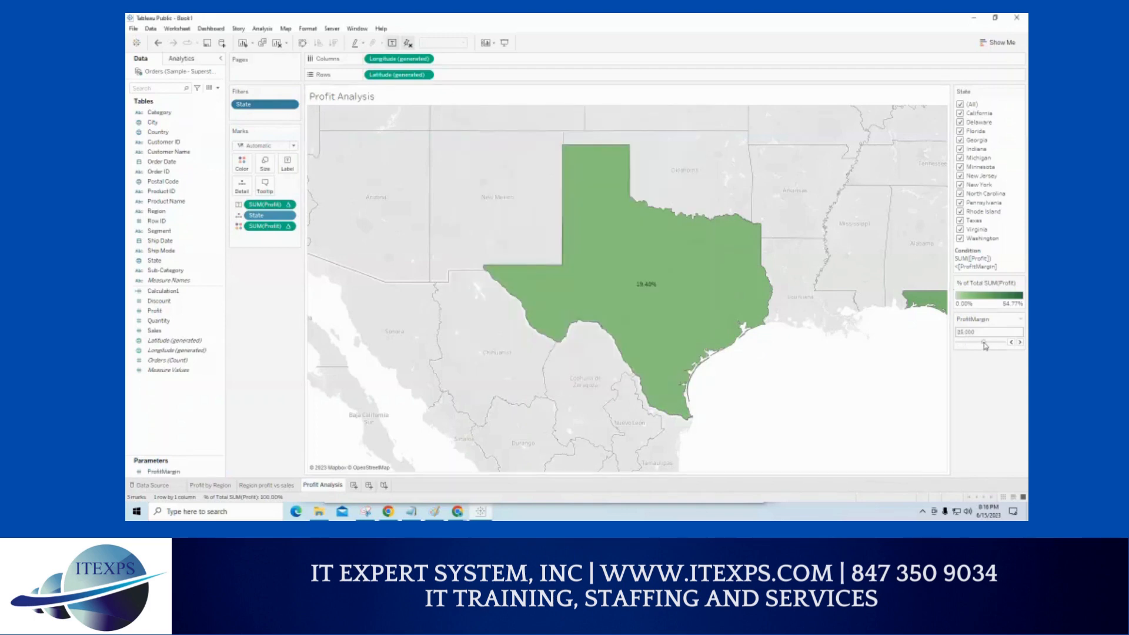
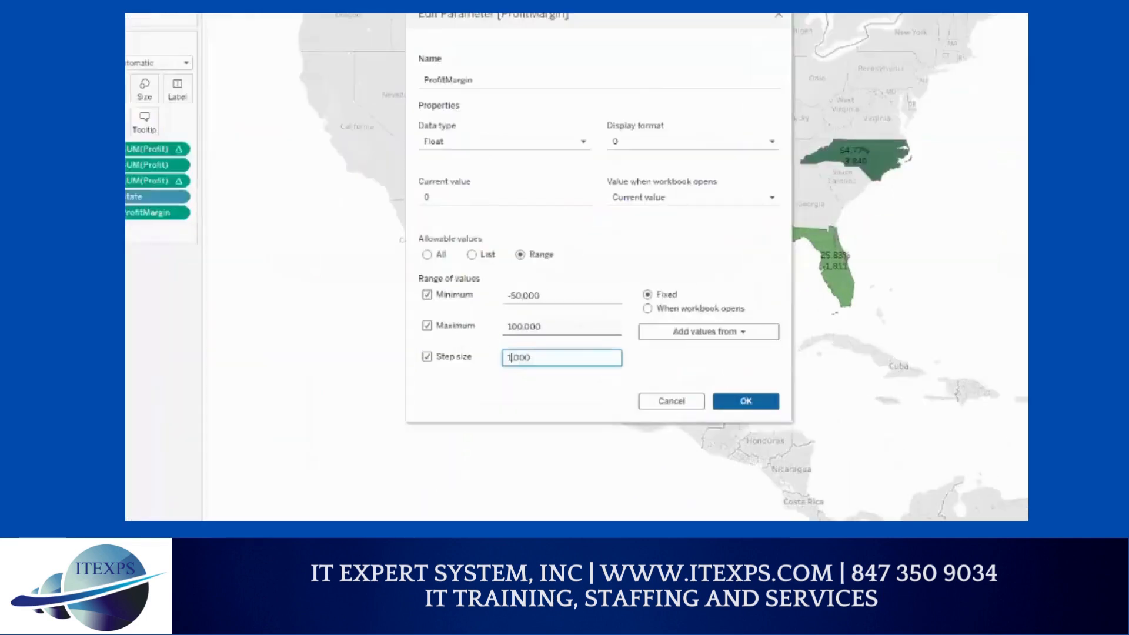
pyautogui.moveTo(191, 232); pyautogui.dragTo(192, 290)
pyautogui.moveTo(148, 255)
pyautogui.mouseDown()
pyautogui.moveTo(681, 239)
pyautogui.moveTo(681, 275)
pyautogui.mouseUp()
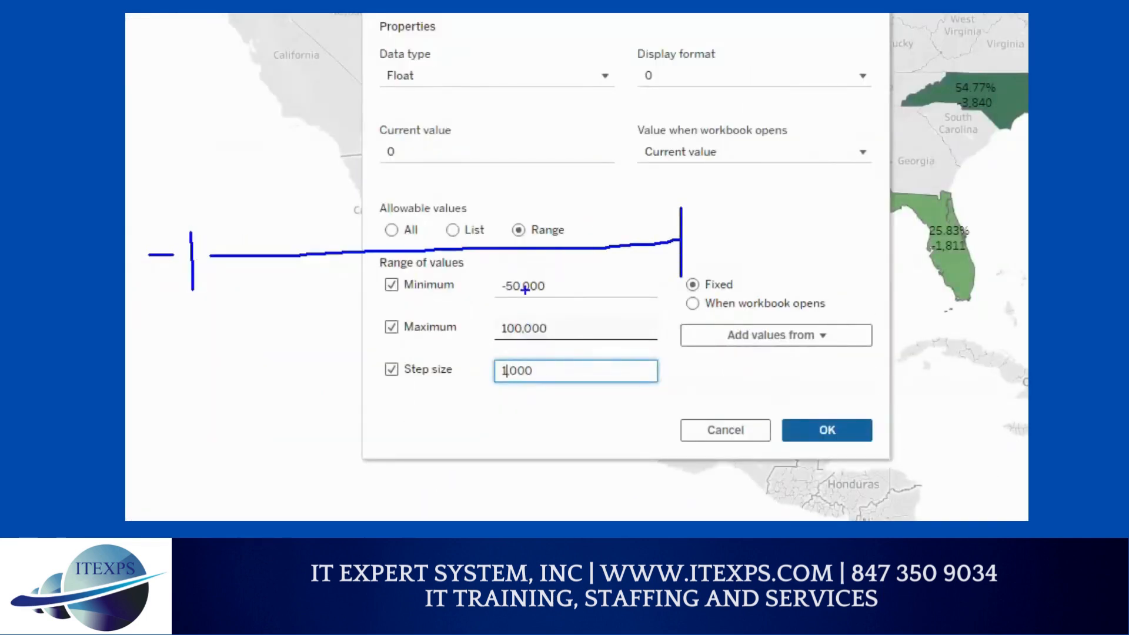
pyautogui.moveTo(256, 251)
pyautogui.mouseDown()
pyautogui.moveTo(248, 244)
pyautogui.moveTo(307, 242)
pyautogui.mouseUp()
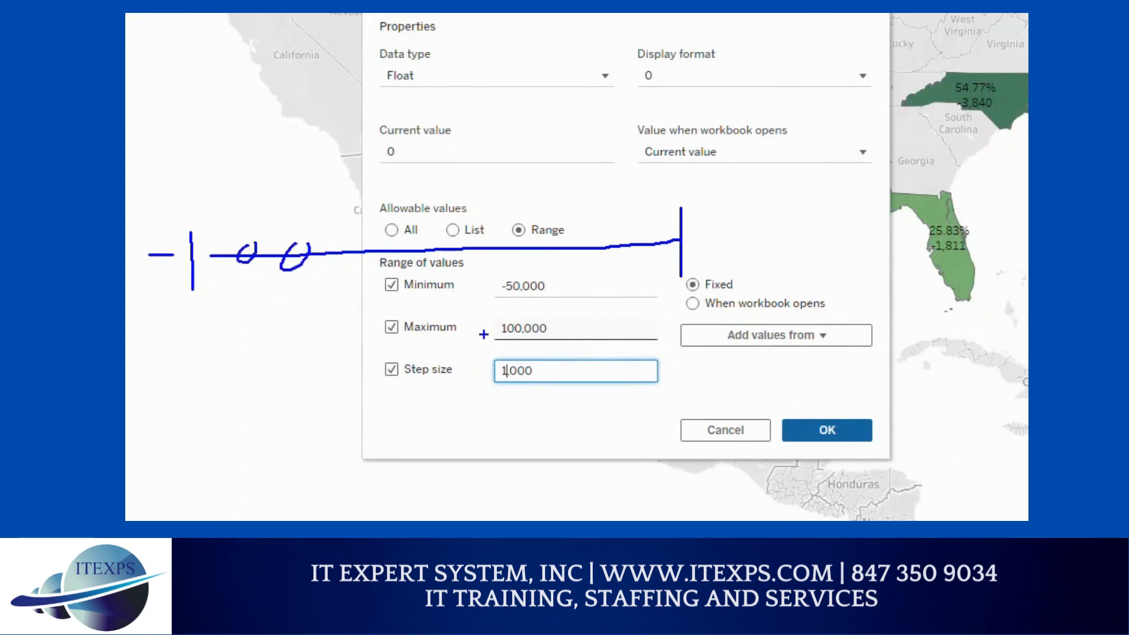
pyautogui.press('Escape')
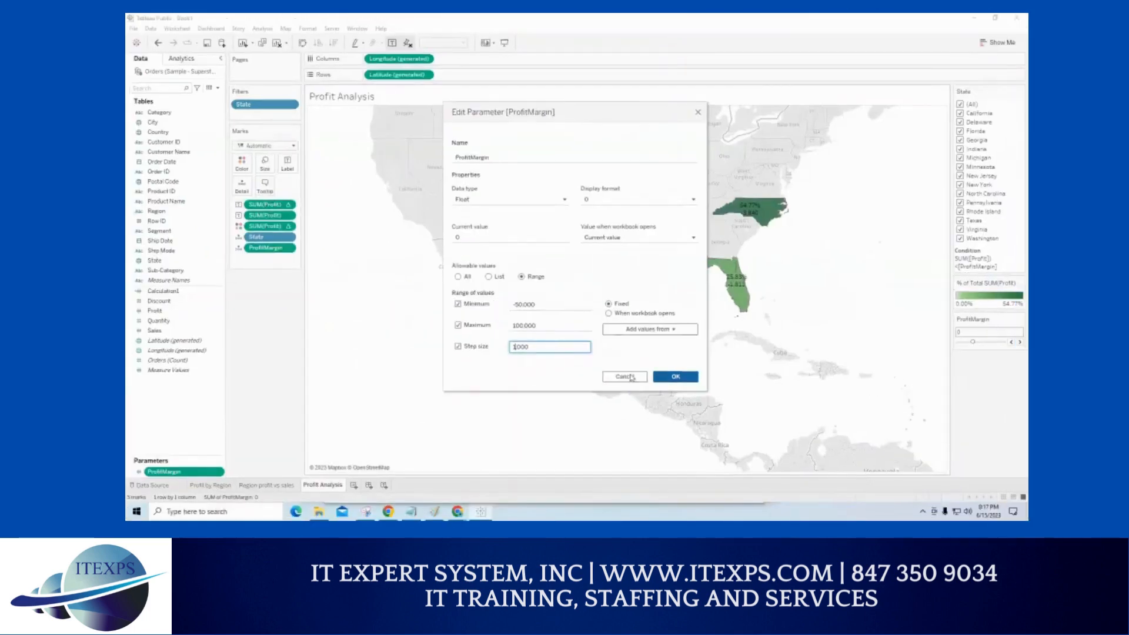
# Confirm the ProfitMargin parameter with a step size of 1,000.
pyautogui.click(673, 377)
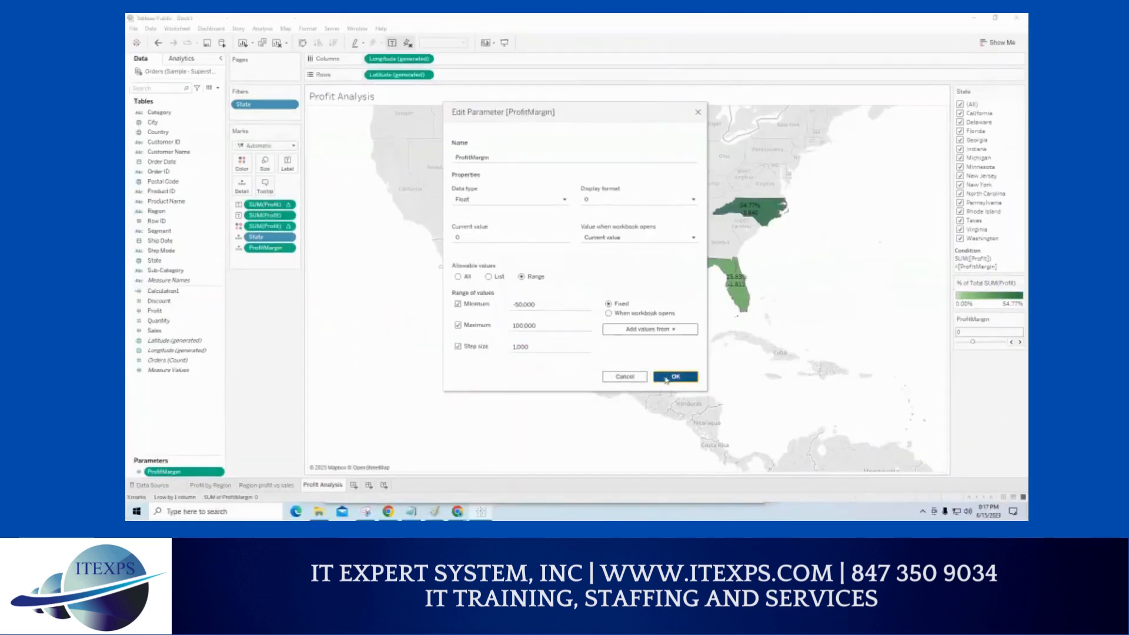
# Reopen the State filter, examine its condition formula comparing SUM([Profit]) with [ProfitMargin] against the map's profit labels, and confirm the filter.
pyautogui.rightClick(272, 105)
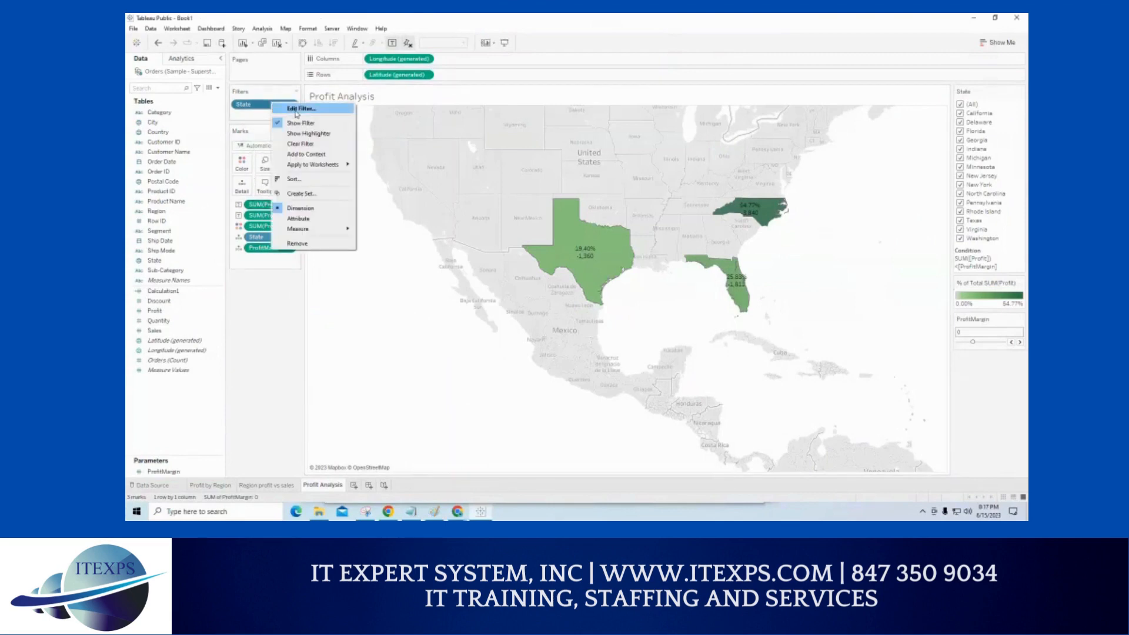
pyautogui.click(296, 108)
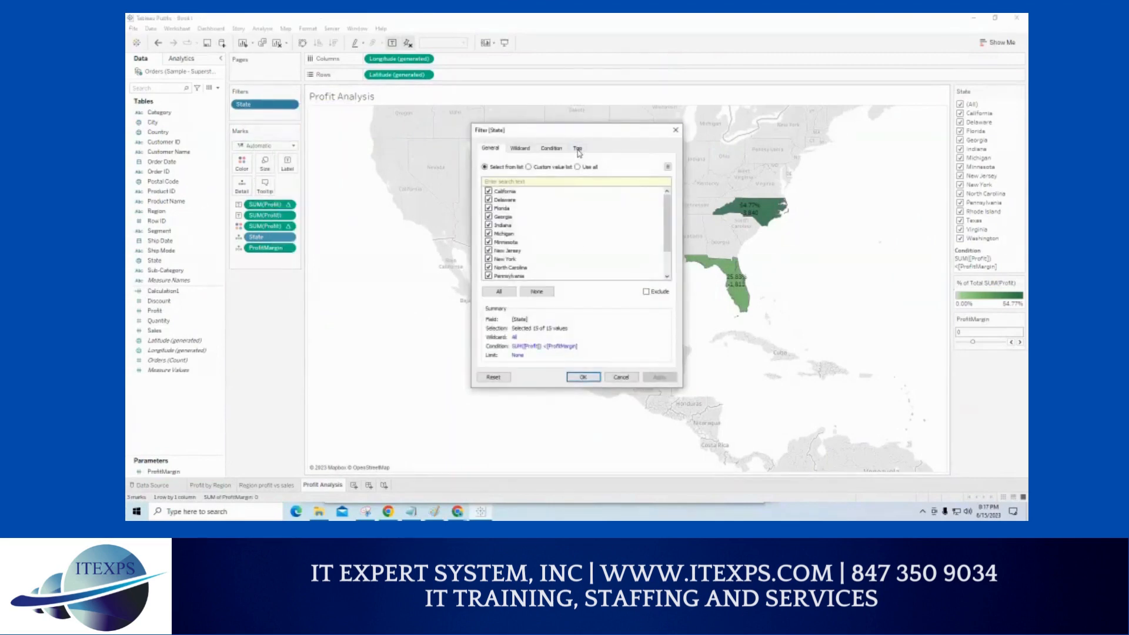
pyautogui.click(552, 149)
pyautogui.hotkey('ctrl', '1')
pyautogui.click(534, 278)
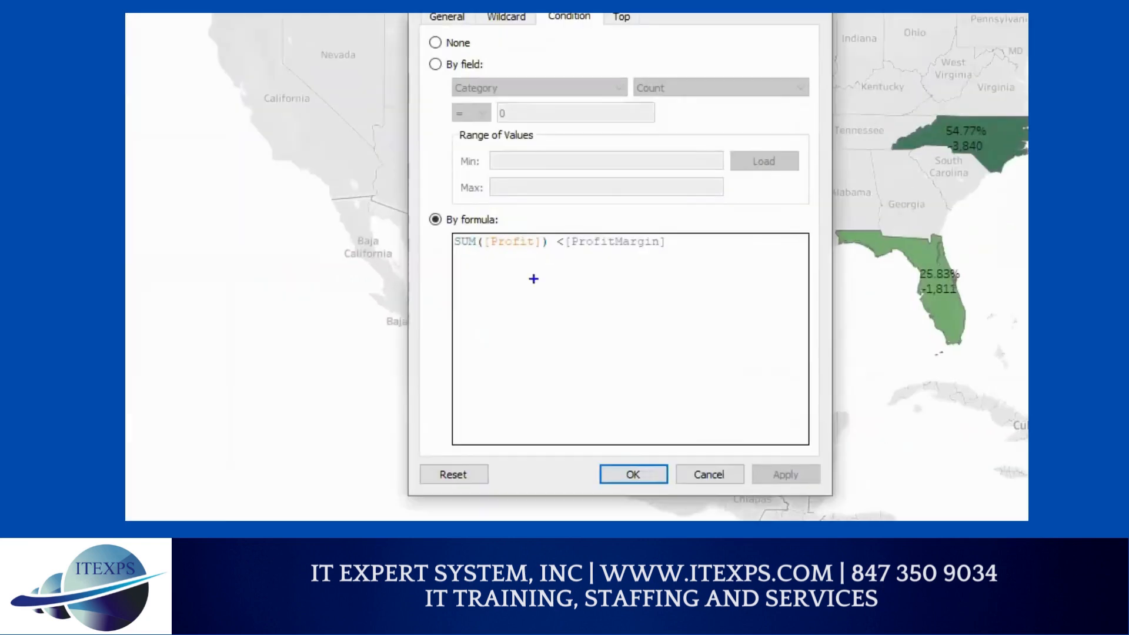
pyautogui.moveTo(497, 246); pyautogui.dragTo(507, 247)
pyautogui.moveTo(280, 290); pyautogui.dragTo(295, 291)
pyautogui.moveTo(941, 278)
pyautogui.mouseDown()
pyautogui.moveTo(911, 295)
pyautogui.moveTo(952, 280)
pyautogui.mouseUp()
pyautogui.moveTo(974, 143)
pyautogui.mouseDown()
pyautogui.moveTo(977, 164)
pyautogui.moveTo(967, 135)
pyautogui.mouseUp()
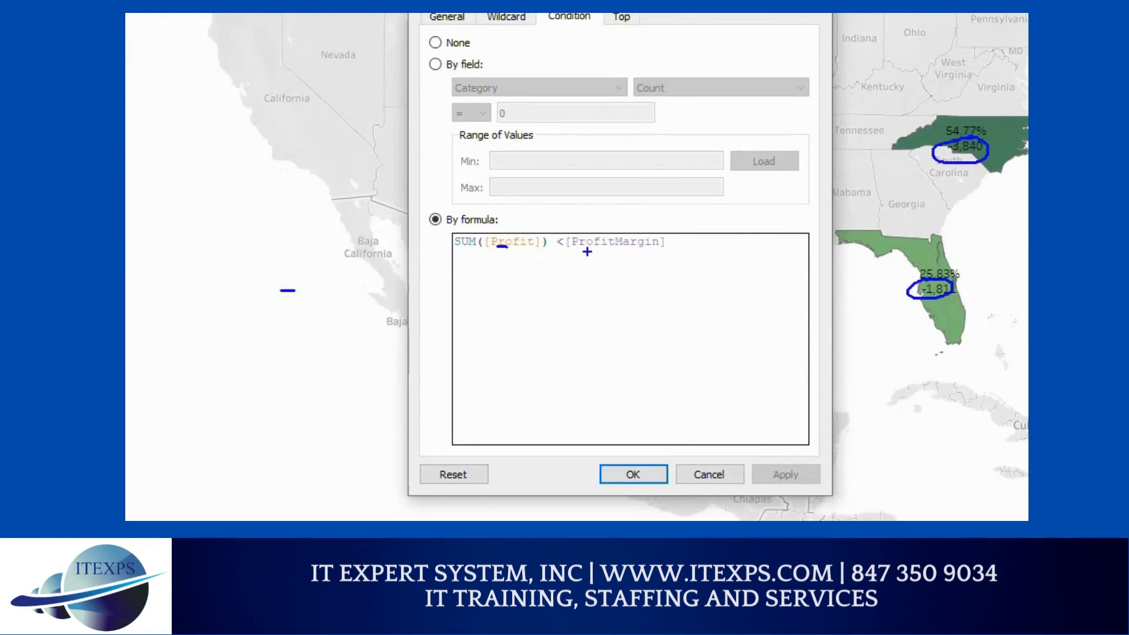
pyautogui.moveTo(565, 253)
pyautogui.mouseDown()
pyautogui.moveTo(688, 254)
pyautogui.moveTo(576, 262)
pyautogui.moveTo(645, 263)
pyautogui.mouseUp()
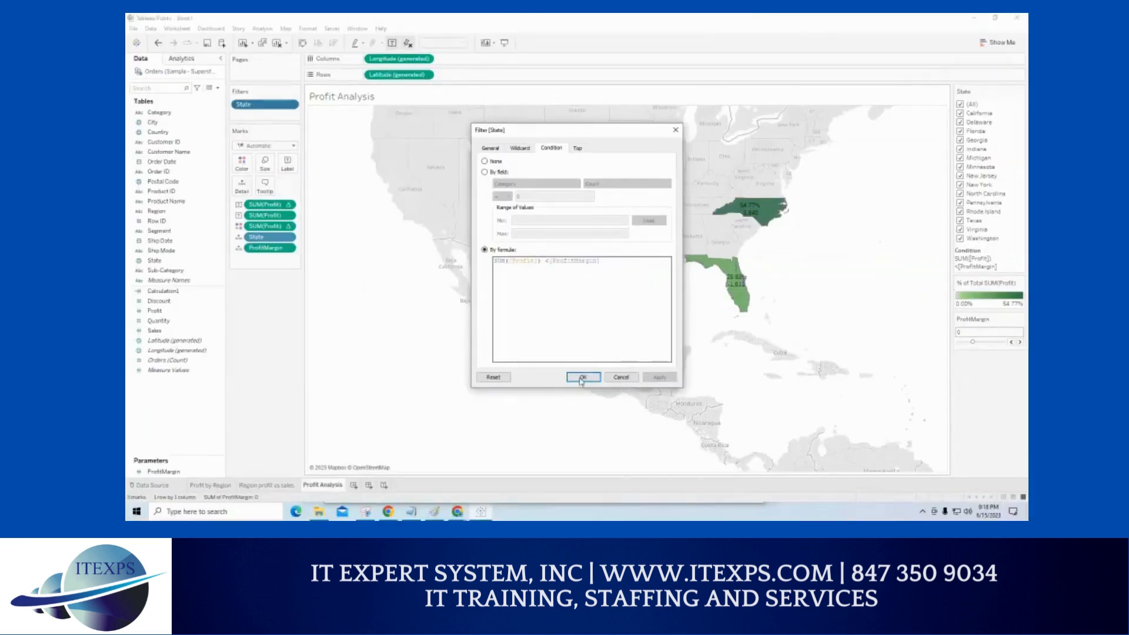
pyautogui.click(632, 474)
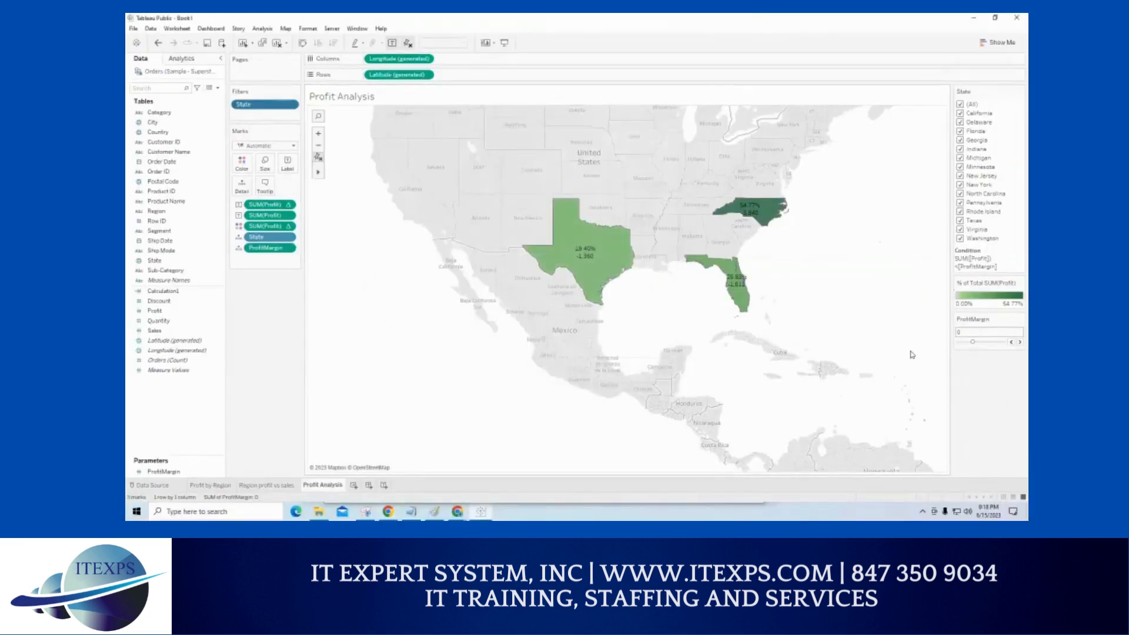
# Try negative ProfitMargin values, set the parameter to 3,000, and examine the profit labels of the states on the map.
pyautogui.click(963, 342)
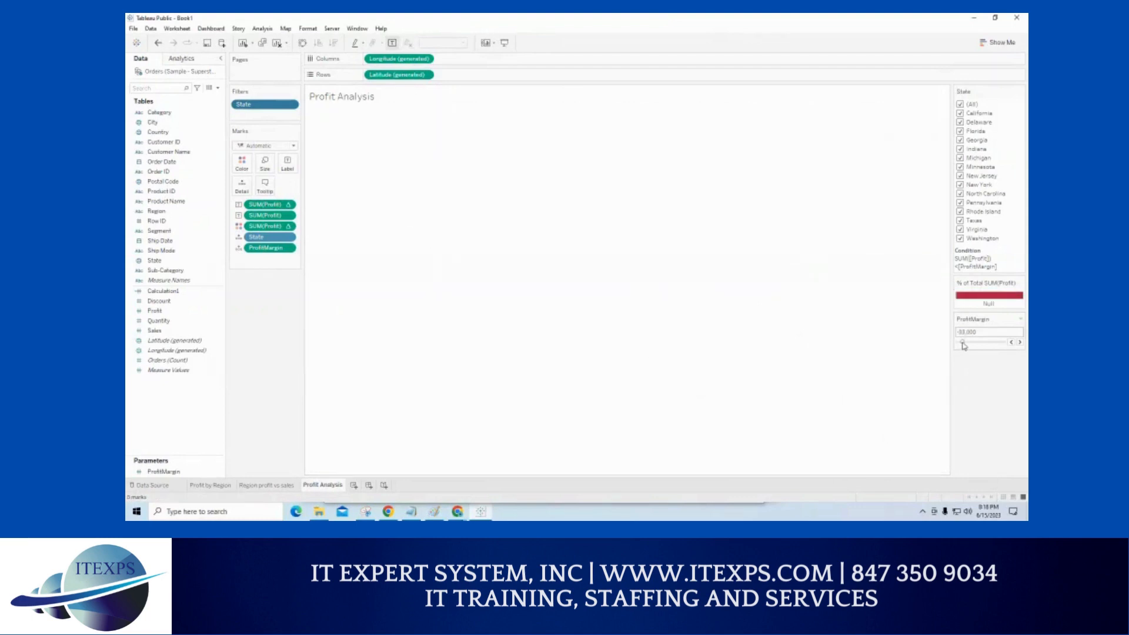
pyautogui.moveTo(963, 343); pyautogui.dragTo(957, 343)
pyautogui.moveTo(959, 342); pyautogui.dragTo(975, 343)
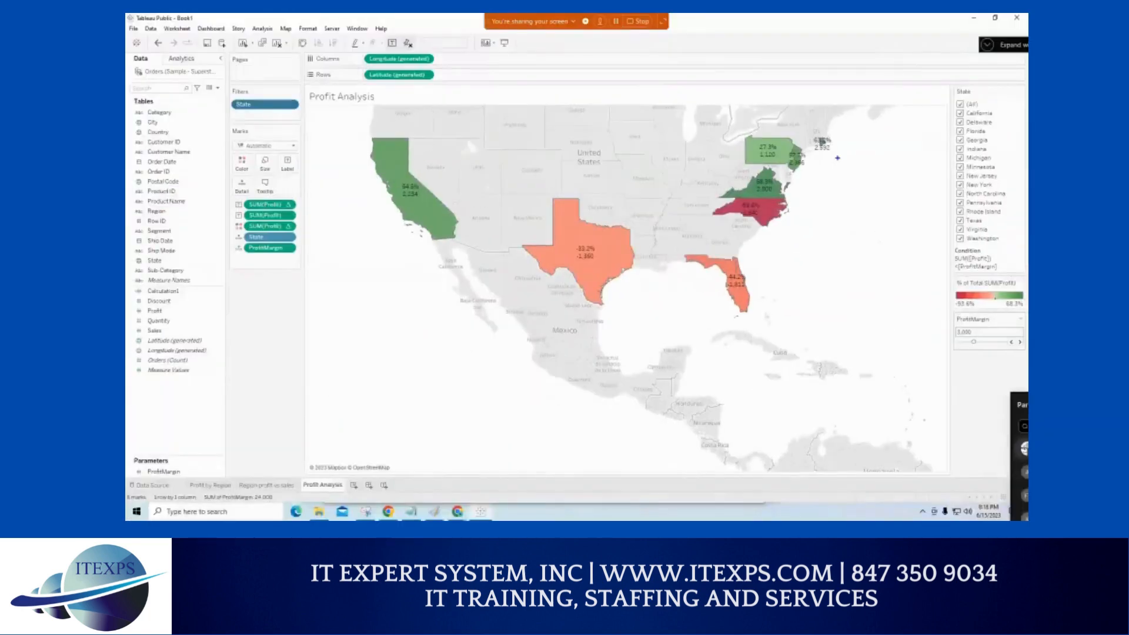
pyautogui.moveTo(676, 107)
pyautogui.mouseDown()
pyautogui.moveTo(377, 139)
pyautogui.moveTo(503, 277)
pyautogui.moveTo(787, 299)
pyautogui.moveTo(877, 139)
pyautogui.moveTo(527, 129)
pyautogui.mouseUp()
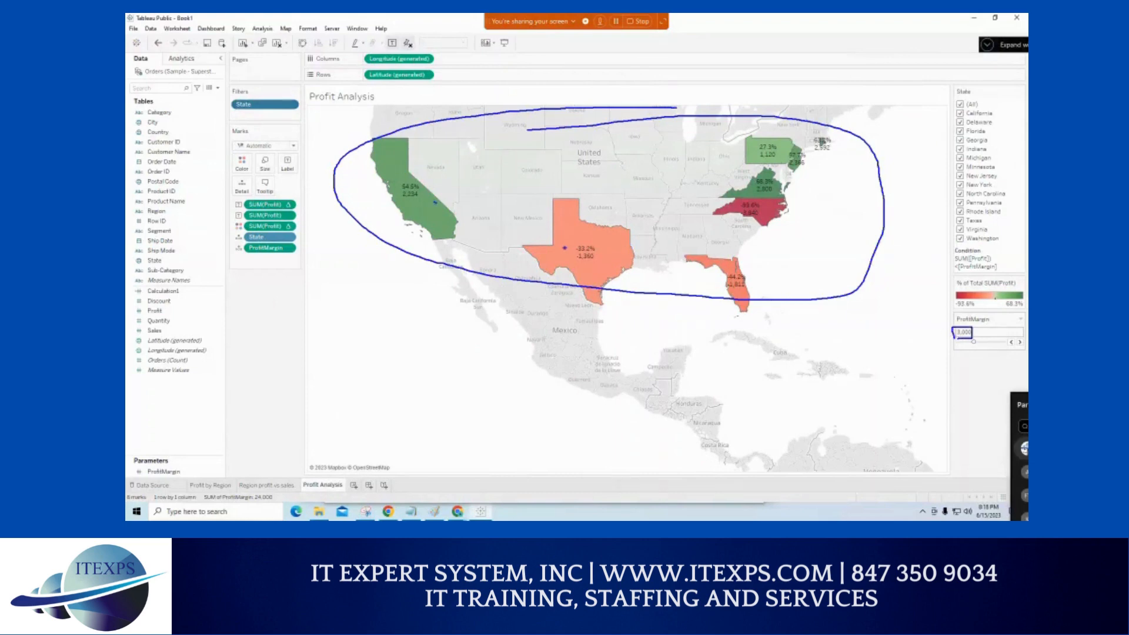
pyautogui.moveTo(400, 200); pyautogui.dragTo(422, 198)
pyautogui.moveTo(576, 259); pyautogui.dragTo(591, 259)
pyautogui.moveTo(737, 219); pyautogui.dragTo(758, 219)
pyautogui.press('Escape')
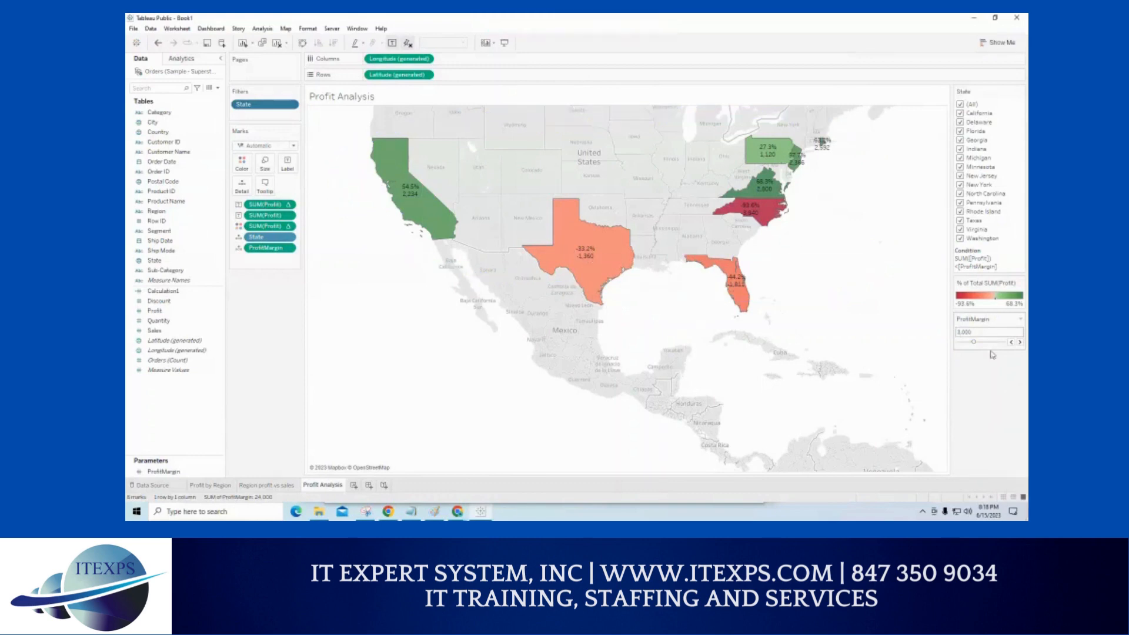
# Raise the ProfitMargin parameter in increments of 1,000 up to 12,000, comparing the states on the map.
pyautogui.click(1020, 342)
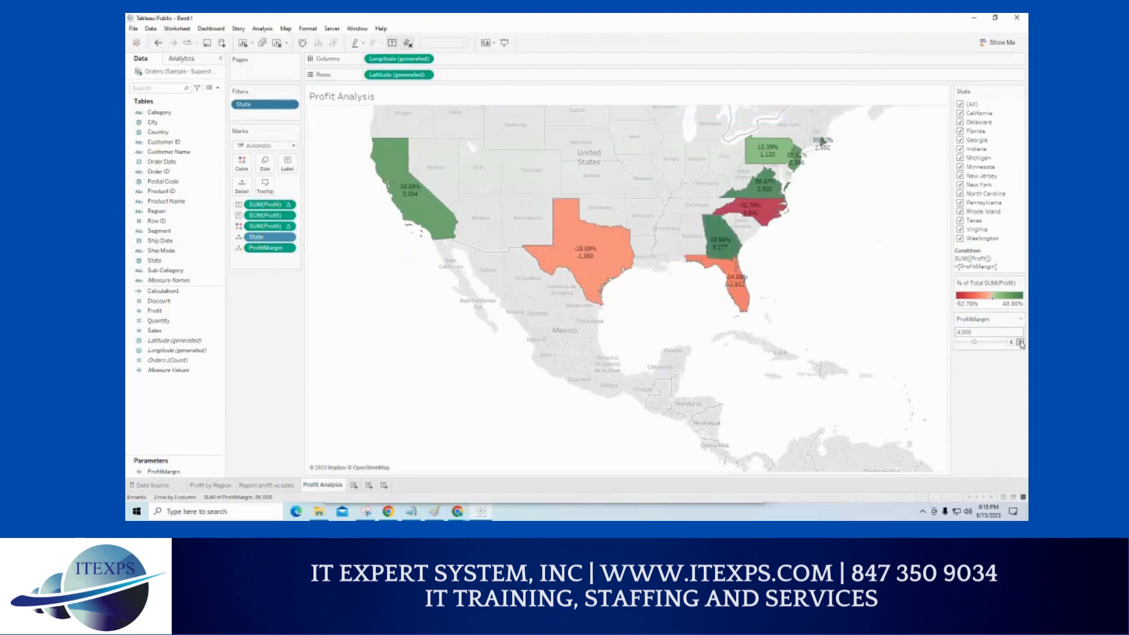
pyautogui.click(1020, 342)
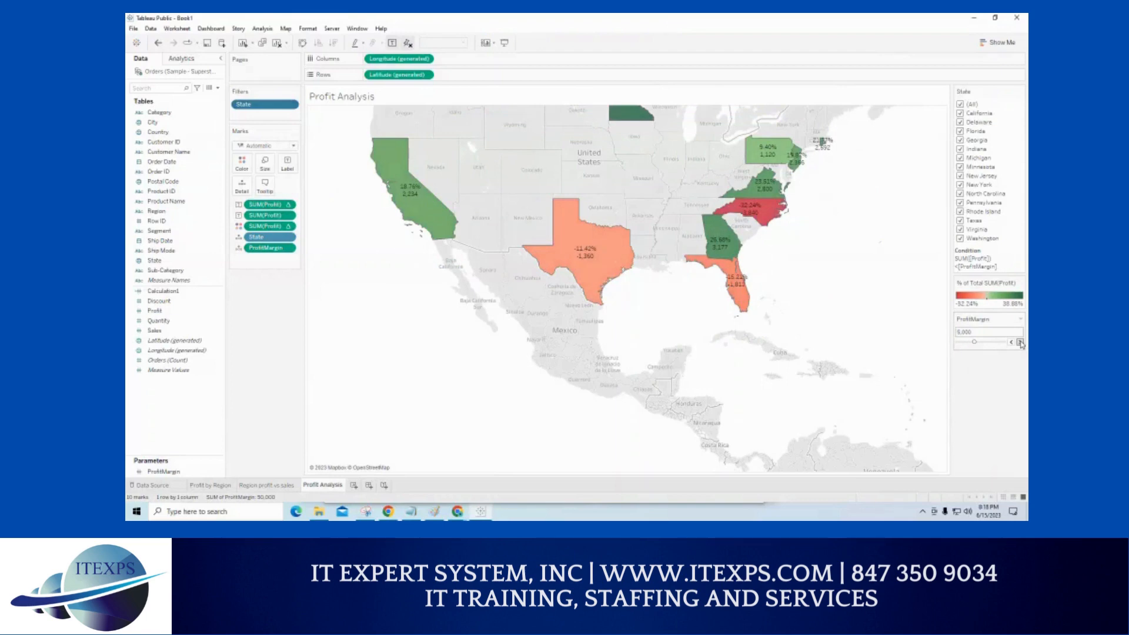
pyautogui.click(1020, 343)
pyautogui.click(1020, 342)
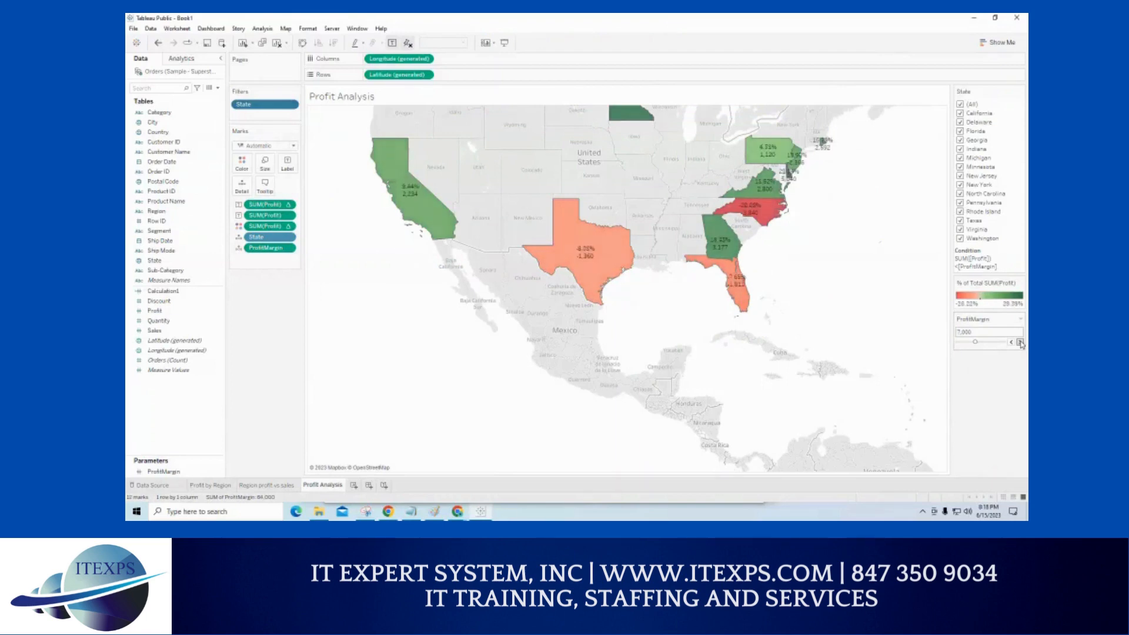
pyautogui.click(1020, 343)
pyautogui.click(1021, 342)
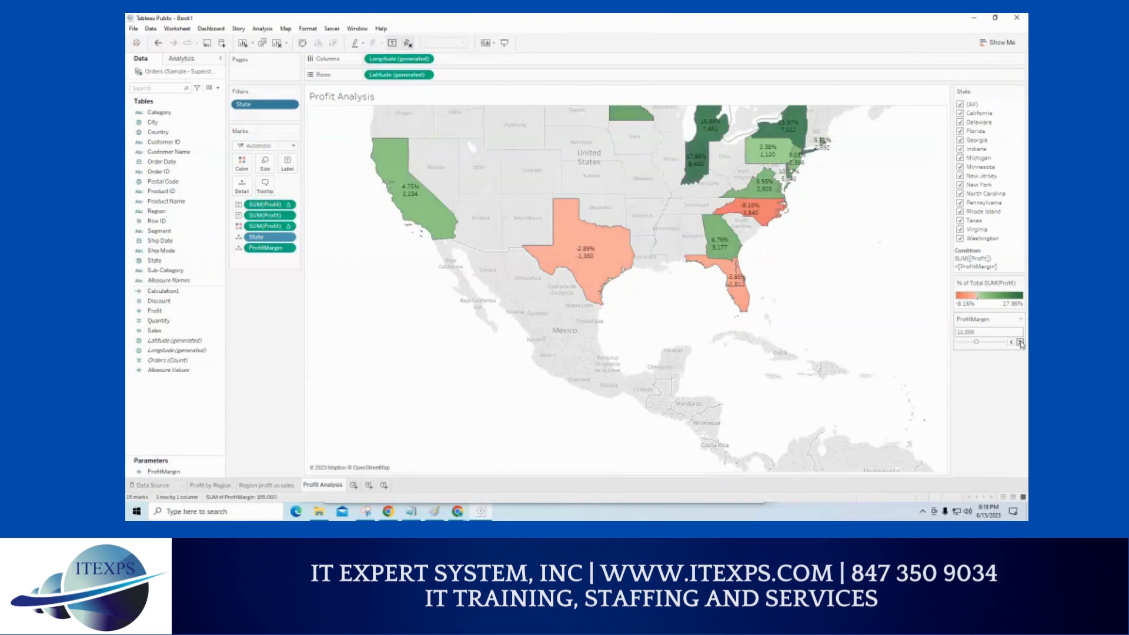
pyautogui.click(1020, 343)
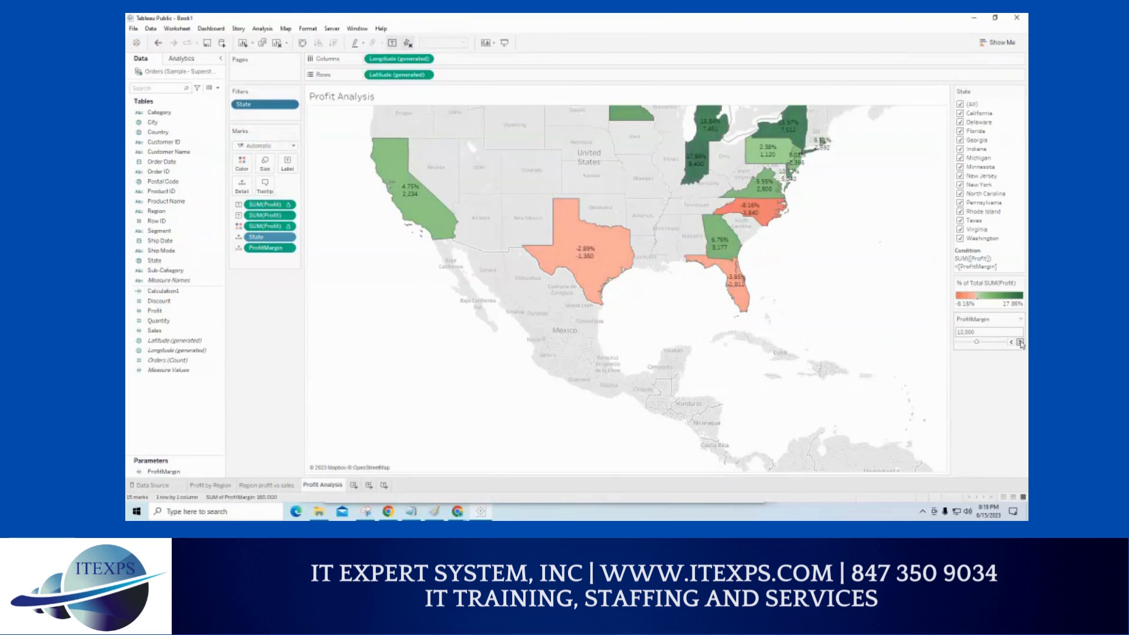
# Change the State filter's condition formula to SUM([Profit]) > [ProfitMargin] and apply it.
pyautogui.rightClick(277, 108)
pyautogui.click(296, 112)
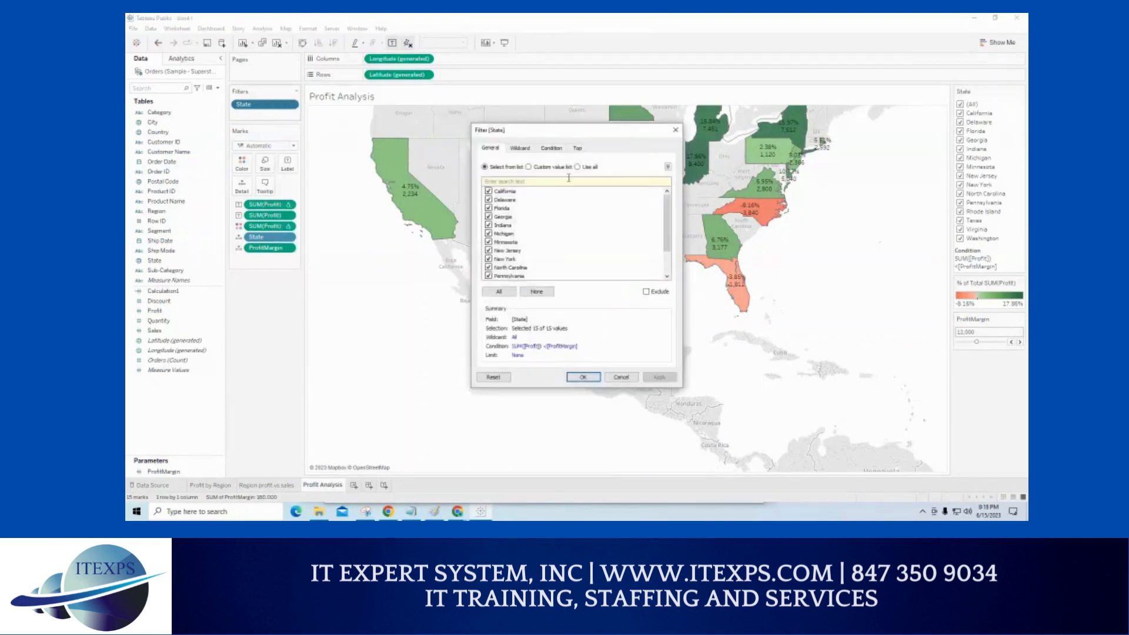
pyautogui.click(552, 148)
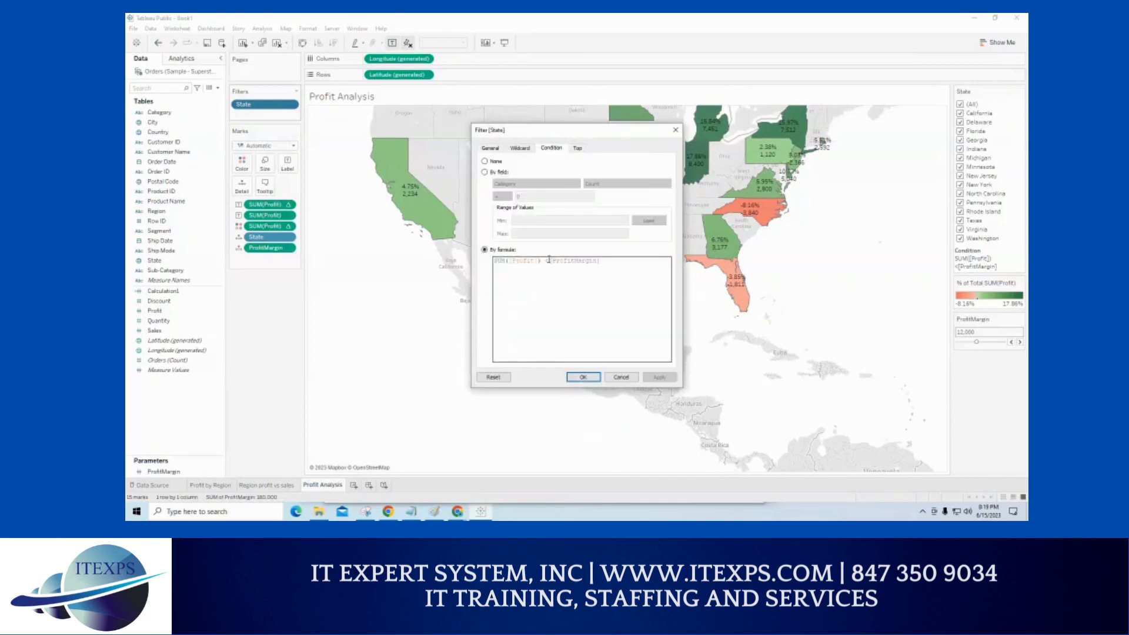
pyautogui.write('>')
pyautogui.click(654, 379)
pyautogui.click(584, 380)
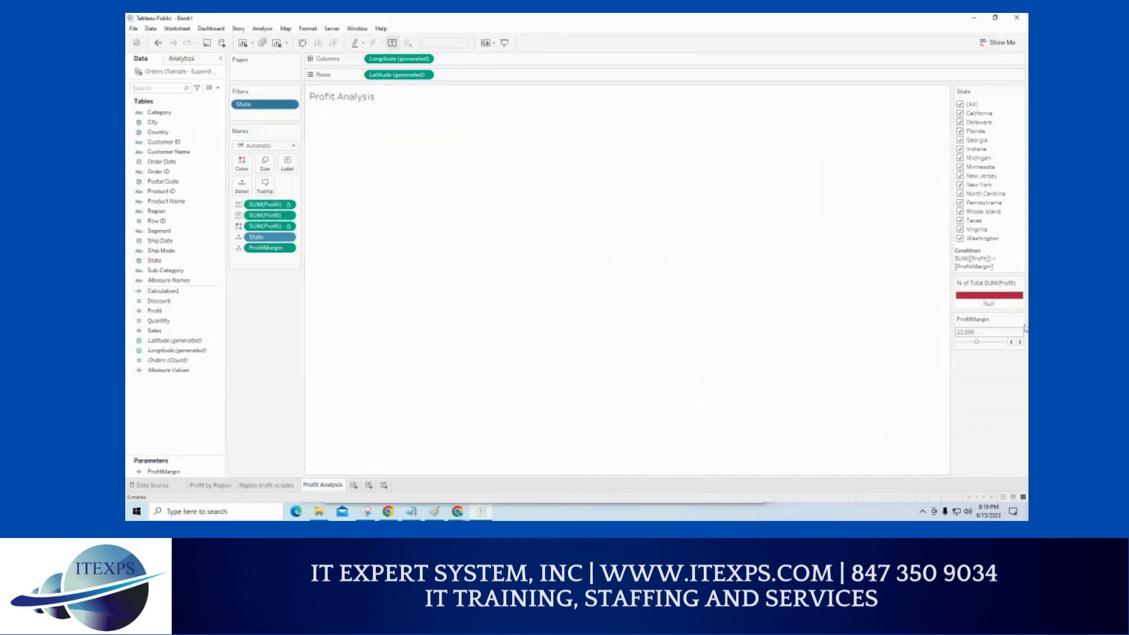
# Lower the ProfitMargin parameter to 5,000 and view all the states that meet the condition on the map.
pyautogui.moveTo(976, 342)
pyautogui.mouseDown()
pyautogui.moveTo(1004, 348)
pyautogui.moveTo(975, 346)
pyautogui.mouseUp()
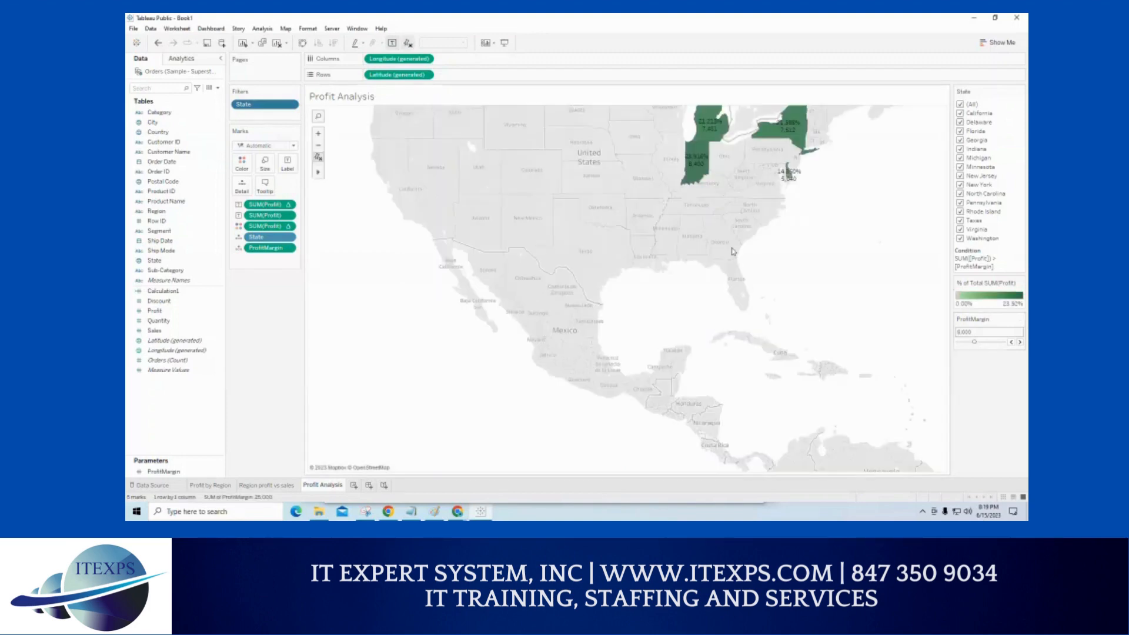
pyautogui.scroll(1, 732, 249)
pyautogui.scroll(-1, 732, 249)
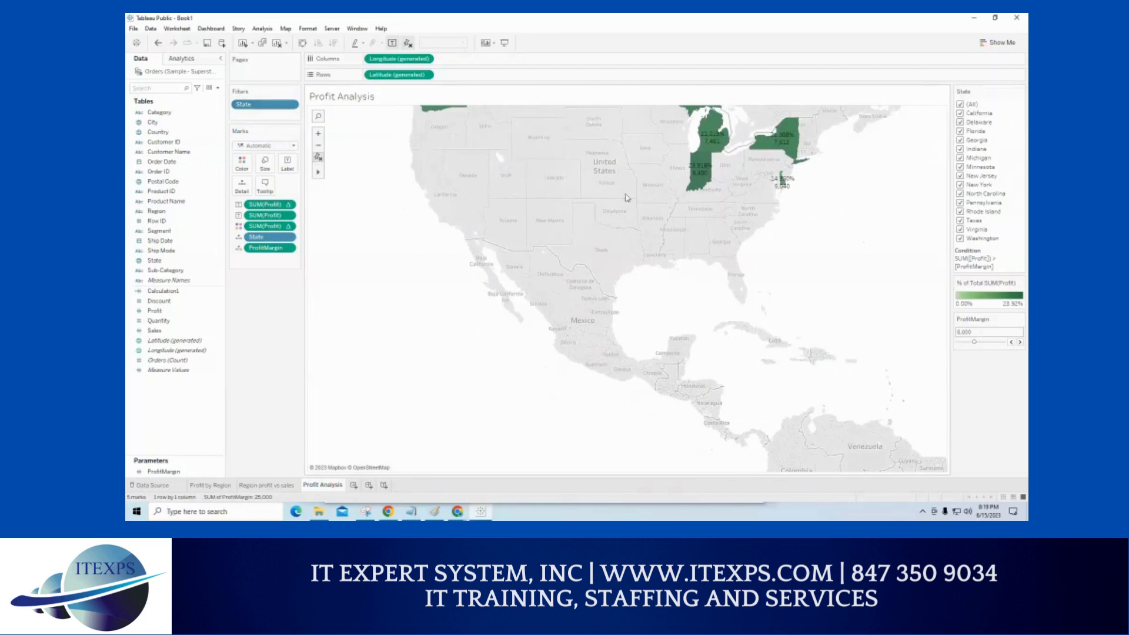
pyautogui.moveTo(321, 139)
pyautogui.click(319, 146)
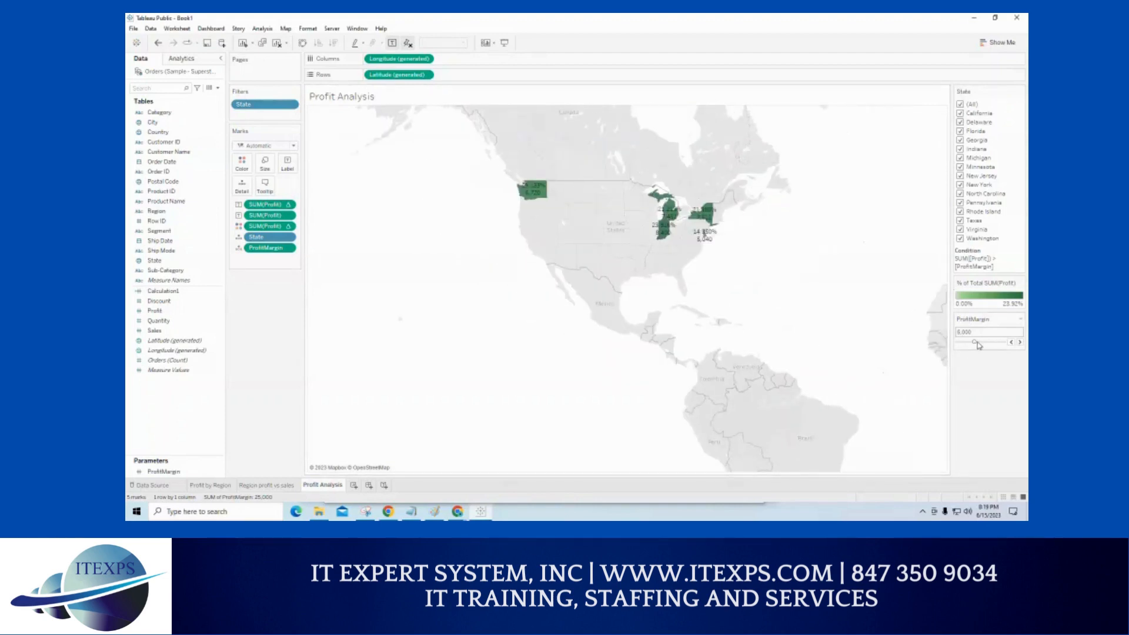
# Try a ProfitMargin value of 20,000, set the parameter to 8,000, and inspect the state highlighted on the map.
pyautogui.click(979, 343)
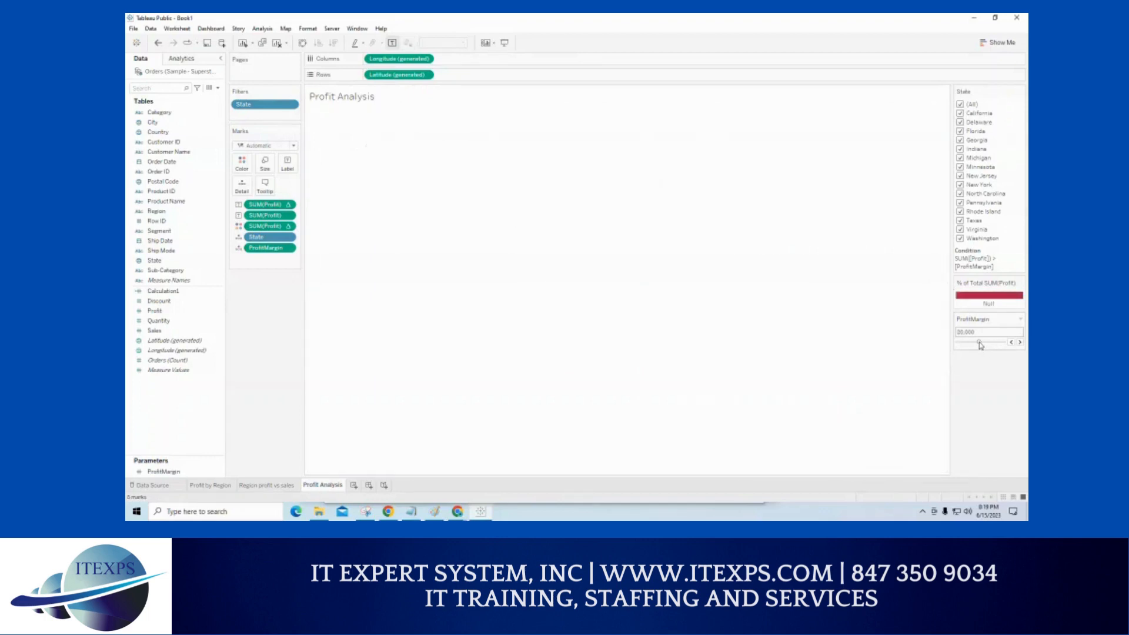
pyautogui.moveTo(979, 342); pyautogui.dragTo(975, 343)
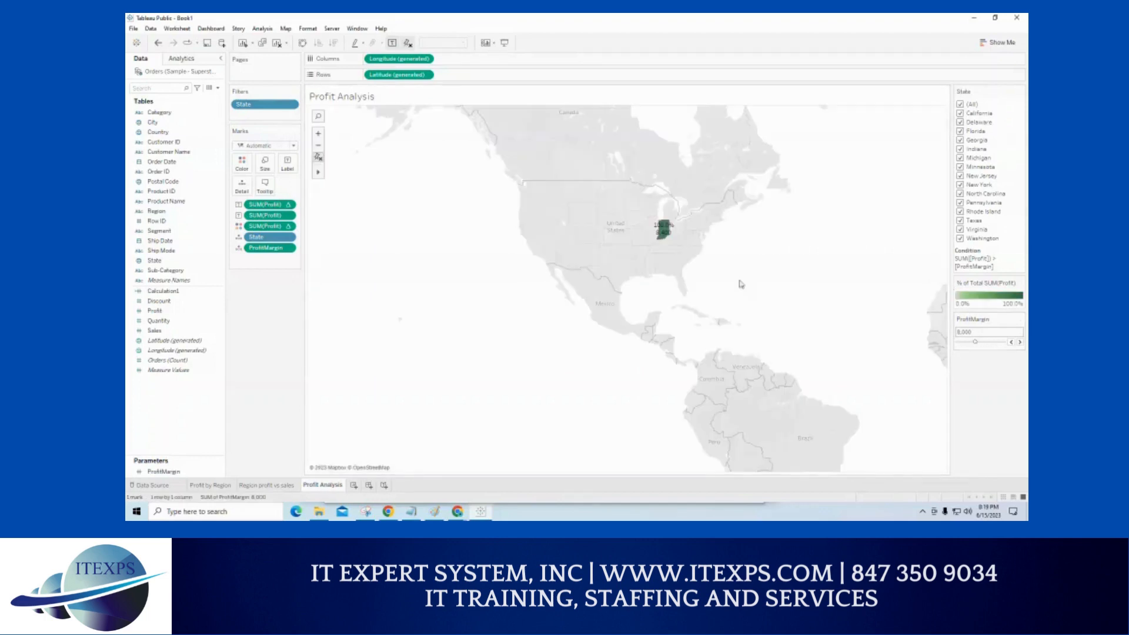
pyautogui.scroll(2, 670, 239)
pyautogui.scroll(1, 670, 240)
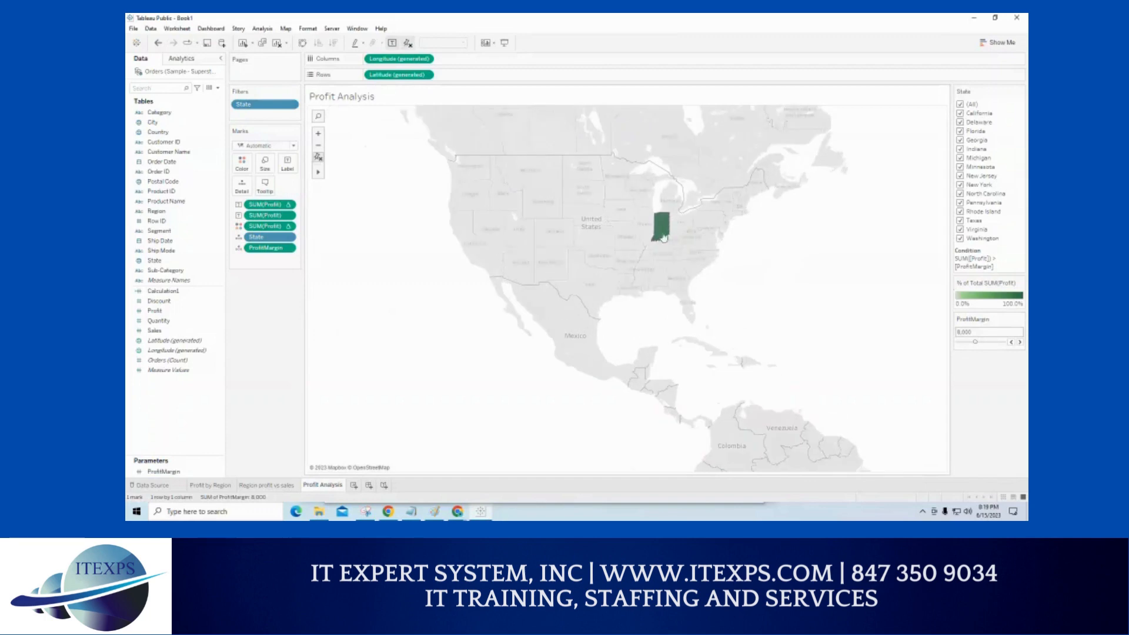
pyautogui.moveTo(664, 237)
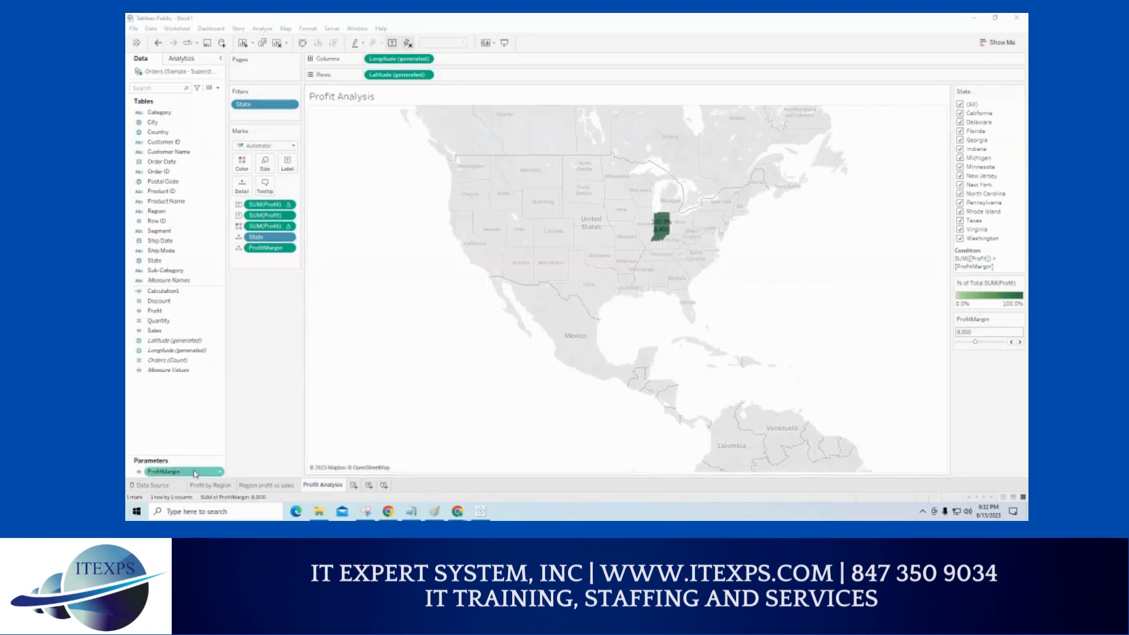
pyautogui.click(168, 472)
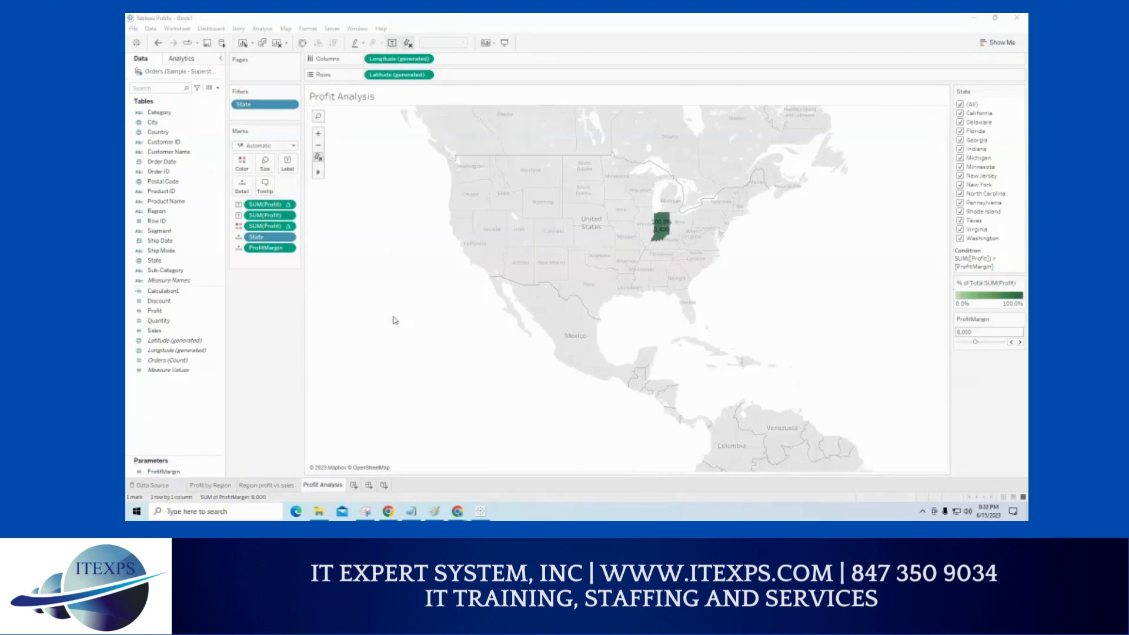
pyautogui.click(366, 338)
pyautogui.click(939, 100)
pyautogui.click(173, 473)
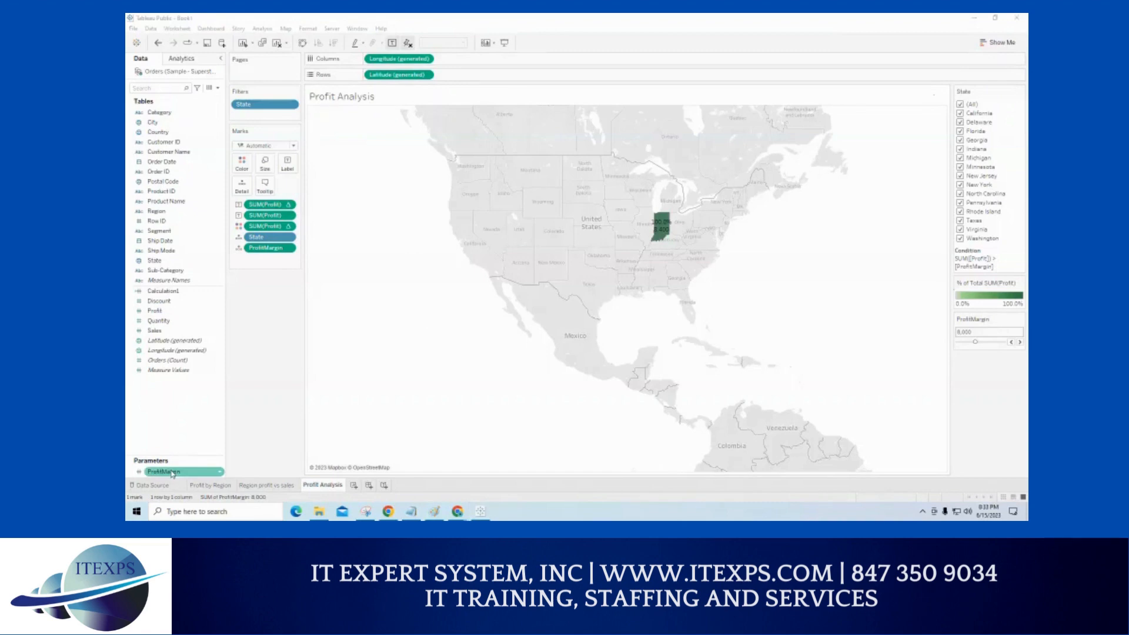
pyautogui.hotkey('ctrl', '1')
pyautogui.click(203, 461)
pyautogui.moveTo(144, 452)
pyautogui.mouseDown()
pyautogui.moveTo(146, 443)
pyautogui.moveTo(229, 468)
pyautogui.moveTo(142, 447)
pyautogui.mouseUp()
pyautogui.moveTo(319, 438)
pyautogui.mouseDown()
pyautogui.moveTo(336, 485)
pyautogui.moveTo(296, 457)
pyautogui.mouseUp()
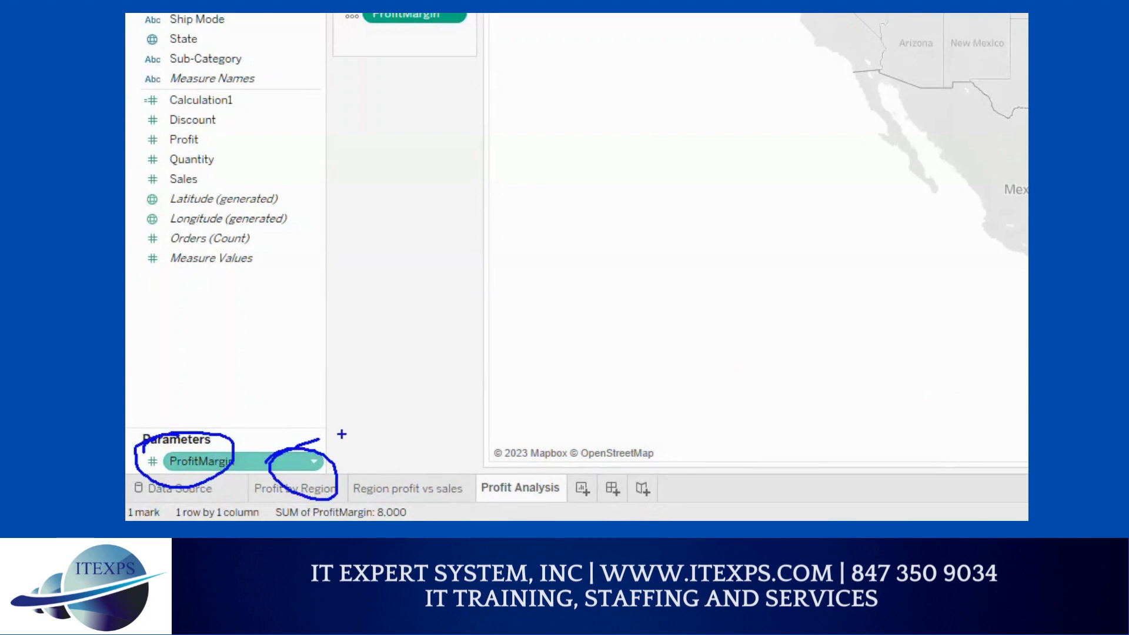
pyautogui.press('Escape')
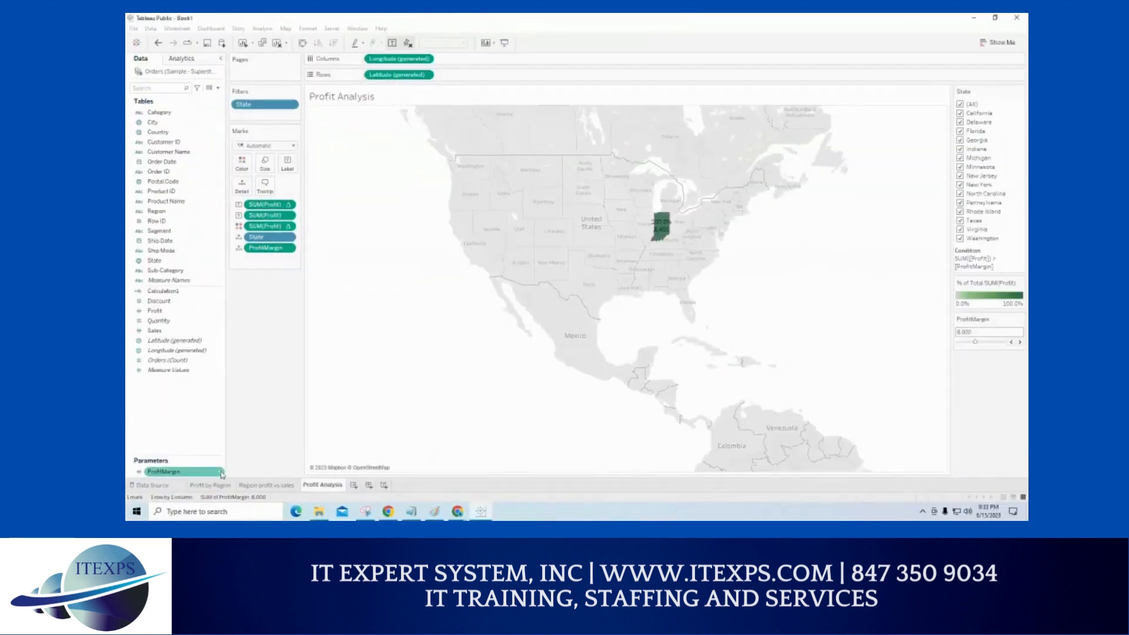
# Open the ProfitMargin parameter for editing and review its name, data type, and the minimum, maximum and step size of its range.
pyautogui.click(221, 472)
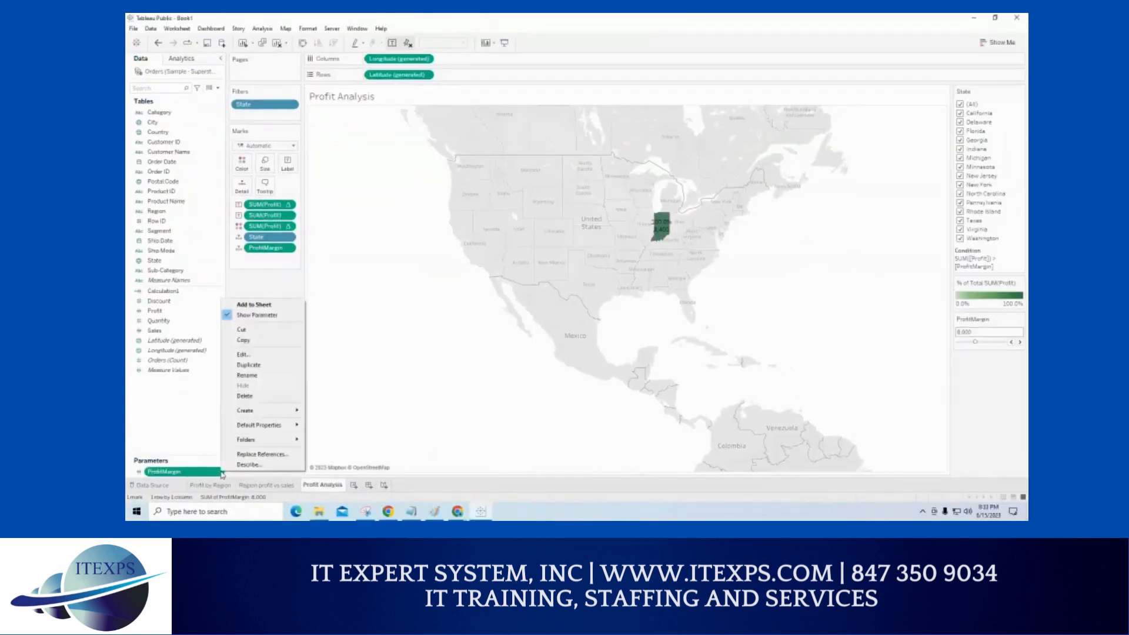
pyautogui.click(244, 356)
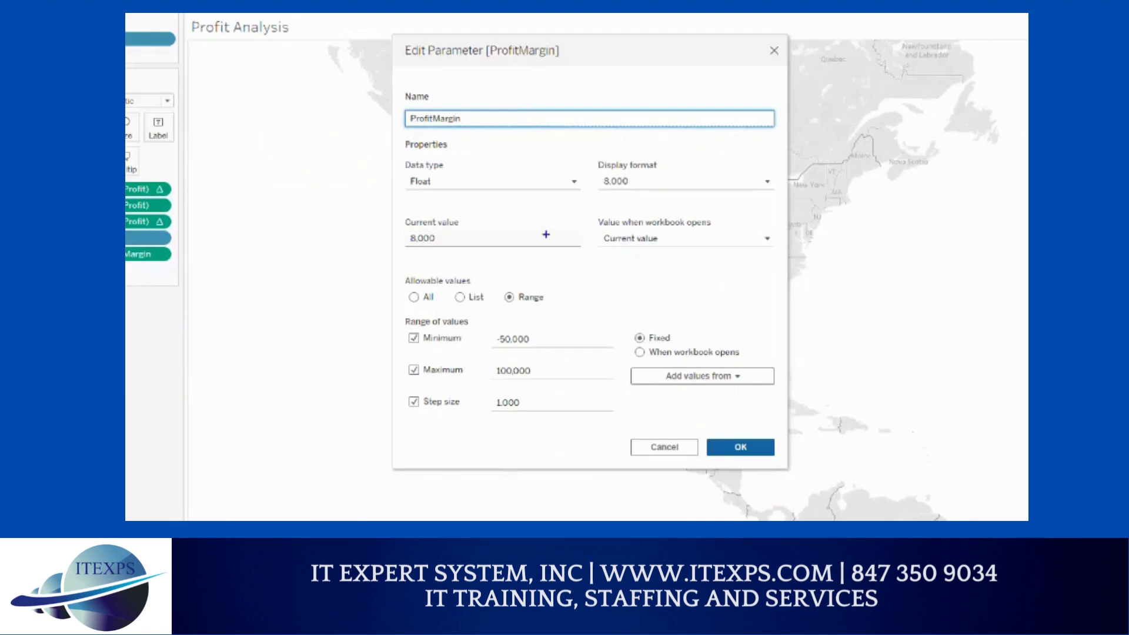
pyautogui.moveTo(464, 108)
pyautogui.mouseDown()
pyautogui.moveTo(378, 117)
pyautogui.moveTo(469, 101)
pyautogui.moveTo(493, 117)
pyautogui.moveTo(492, 85)
pyautogui.mouseUp()
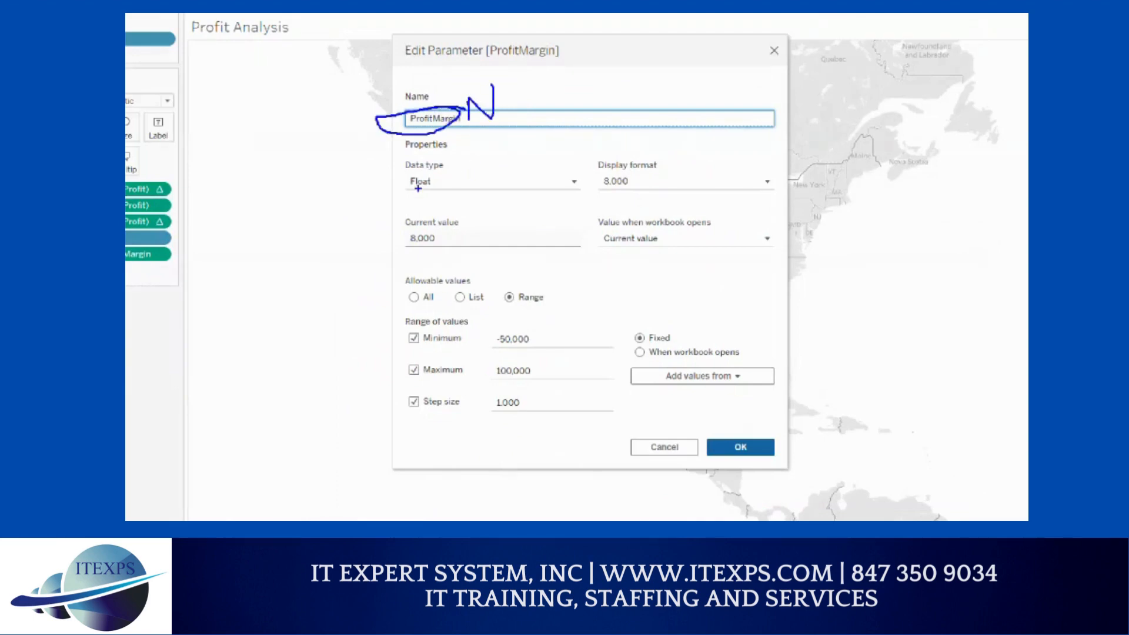
pyautogui.moveTo(405, 191)
pyautogui.mouseDown()
pyautogui.moveTo(466, 192)
pyautogui.moveTo(411, 197)
pyautogui.mouseUp()
pyautogui.moveTo(409, 328); pyautogui.dragTo(400, 328)
pyautogui.moveTo(398, 417)
pyautogui.mouseDown()
pyautogui.moveTo(436, 407)
pyautogui.moveTo(428, 328)
pyautogui.moveTo(410, 328)
pyautogui.mouseUp()
pyautogui.moveTo(527, 326)
pyautogui.mouseDown()
pyautogui.moveTo(483, 325)
pyautogui.moveTo(531, 353)
pyautogui.moveTo(534, 327)
pyautogui.moveTo(522, 327)
pyautogui.mouseUp()
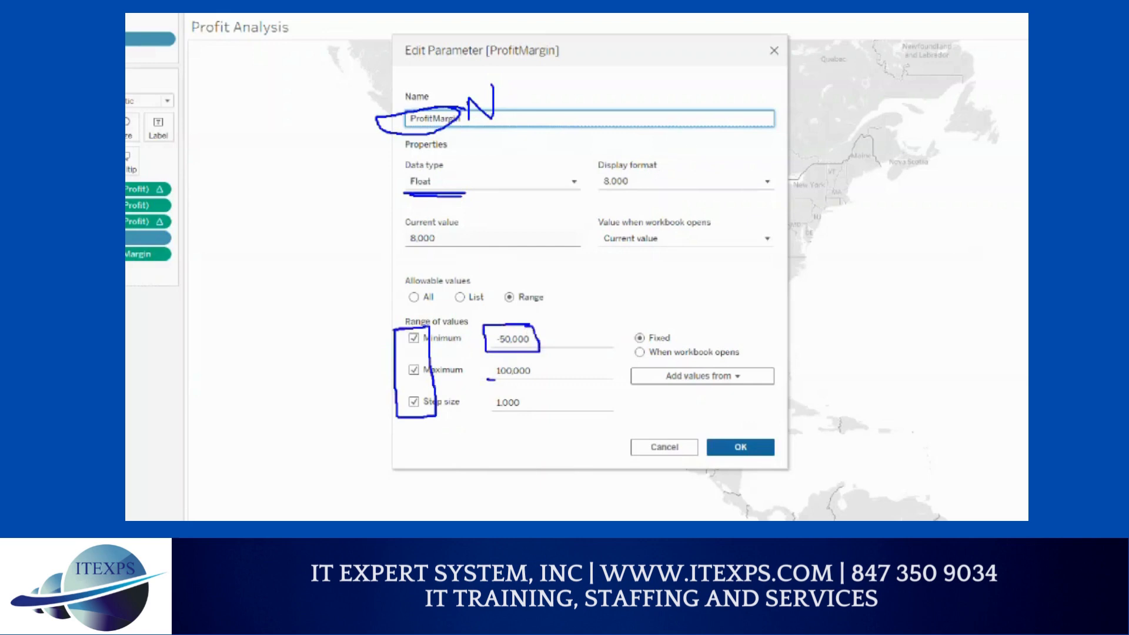
pyautogui.moveTo(488, 379); pyautogui.dragTo(537, 380)
pyautogui.moveTo(491, 418); pyautogui.dragTo(537, 417)
pyautogui.moveTo(228, 240); pyautogui.dragTo(228, 328)
pyautogui.moveTo(228, 280)
pyautogui.mouseDown()
pyautogui.moveTo(512, 280)
pyautogui.moveTo(518, 310)
pyautogui.mouseUp()
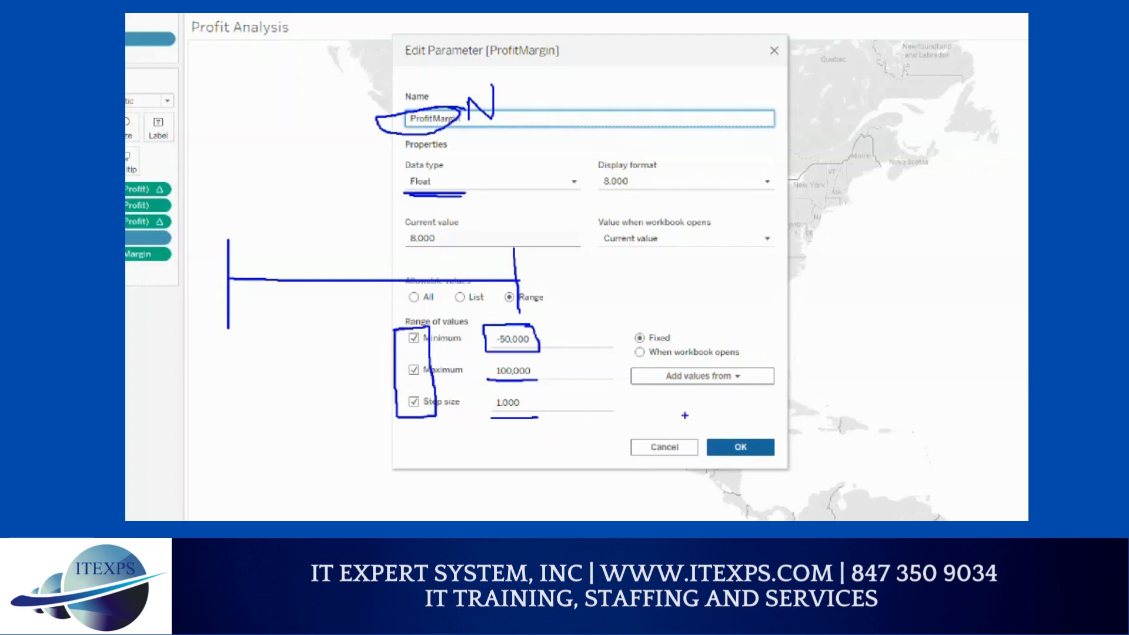
# Review the ProfitMargin parameter's display format options and its minimum, maximum and step size, and close the parameter settings.
pyautogui.moveTo(715, 402)
pyautogui.mouseDown()
pyautogui.moveTo(727, 391)
pyautogui.moveTo(741, 431)
pyautogui.mouseUp()
pyautogui.moveTo(406, 129); pyautogui.dragTo(434, 129)
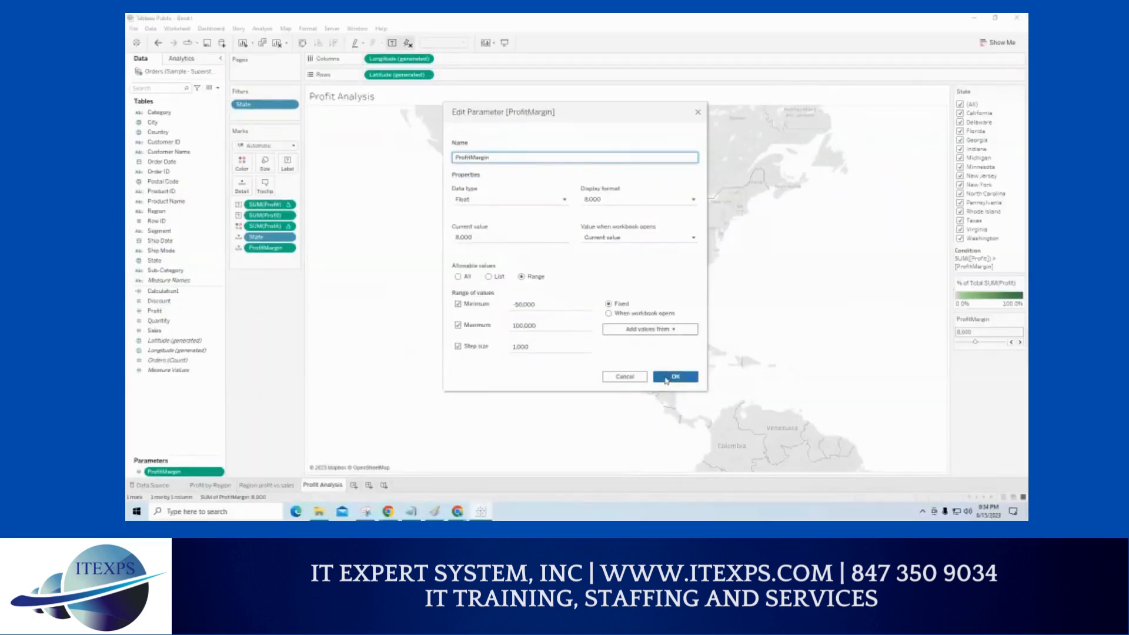
pyautogui.click(594, 200)
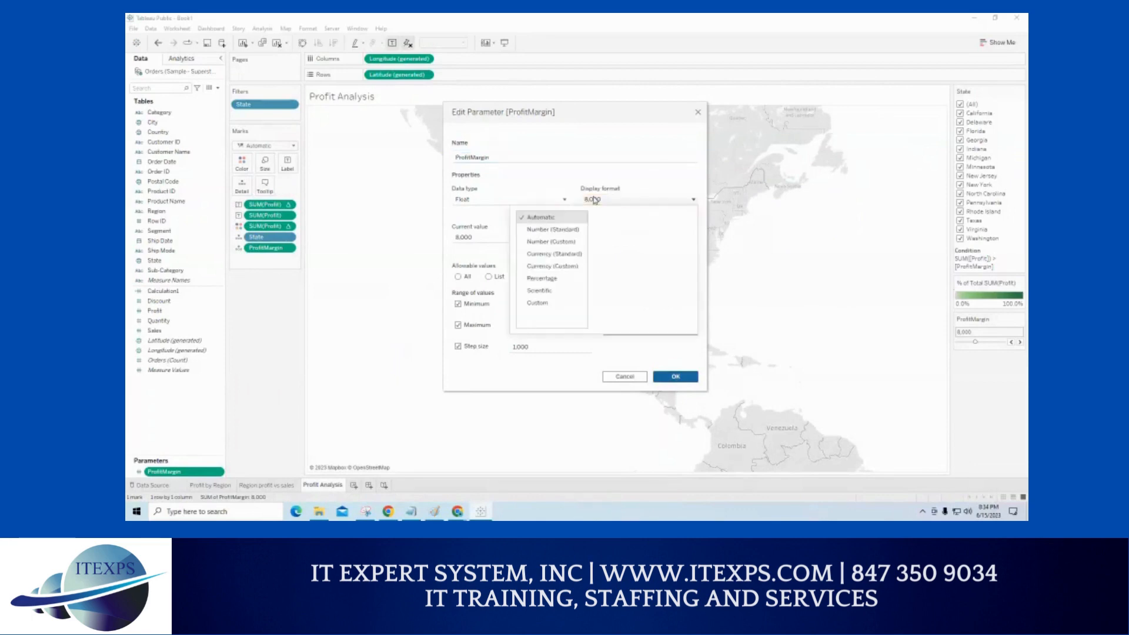
pyautogui.click(542, 188)
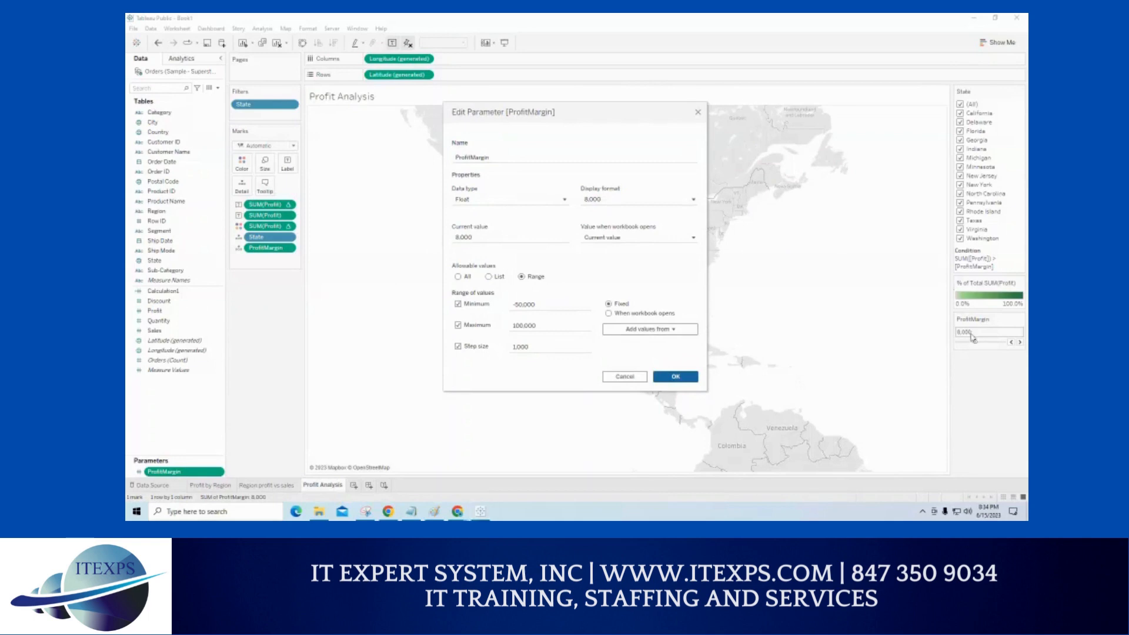
pyautogui.hotkey('ctrl', '1')
pyautogui.scroll(-3, 972, 339)
pyautogui.click(941, 332)
pyautogui.moveTo(942, 320)
pyautogui.mouseDown()
pyautogui.moveTo(533, 111)
pyautogui.moveTo(441, 115)
pyautogui.moveTo(431, 130)
pyautogui.moveTo(448, 134)
pyautogui.mouseUp()
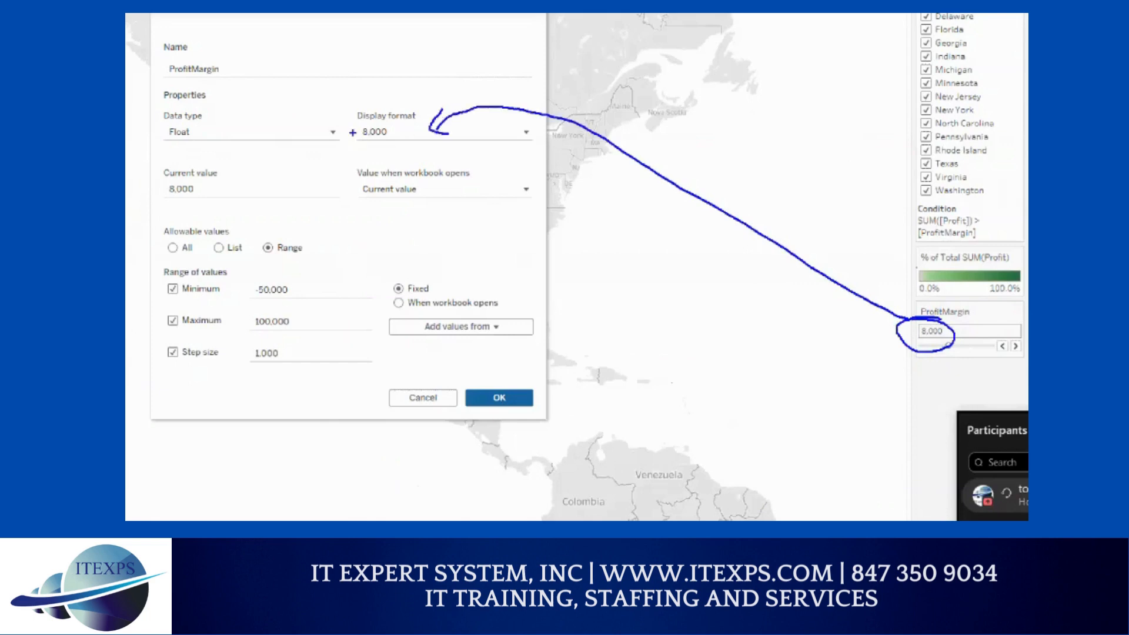
pyautogui.moveTo(270, 270)
pyautogui.mouseDown()
pyautogui.moveTo(246, 270)
pyautogui.moveTo(247, 385)
pyautogui.moveTo(297, 383)
pyautogui.moveTo(291, 265)
pyautogui.moveTo(249, 267)
pyautogui.mouseUp()
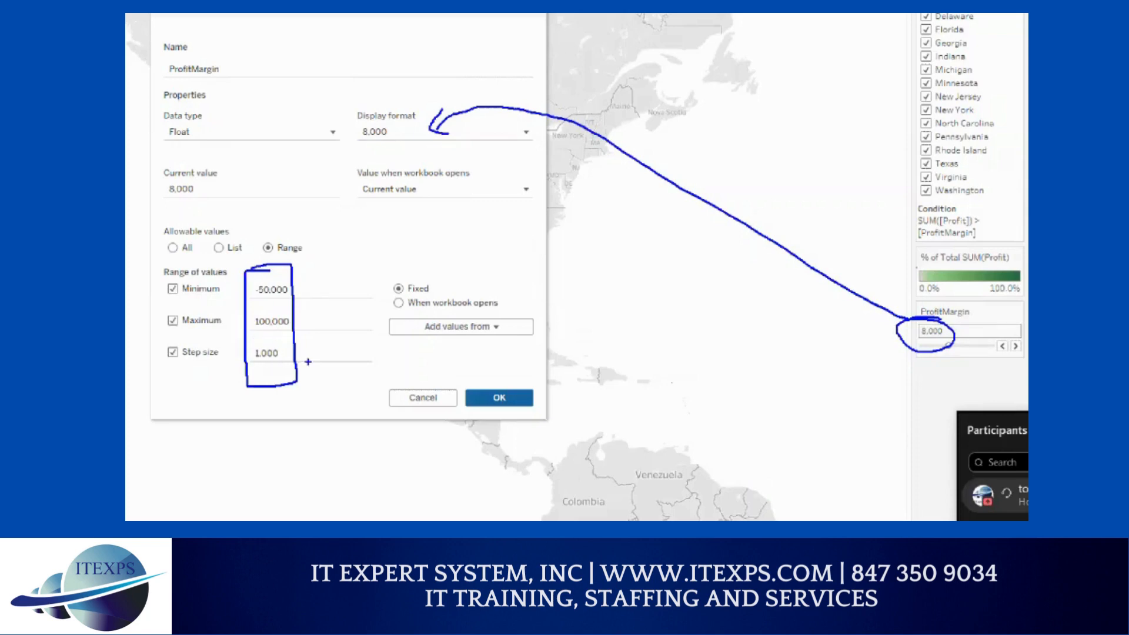
pyautogui.moveTo(449, 354)
pyautogui.mouseDown()
pyautogui.moveTo(479, 355)
pyautogui.moveTo(485, 383)
pyautogui.moveTo(500, 375)
pyautogui.mouseUp()
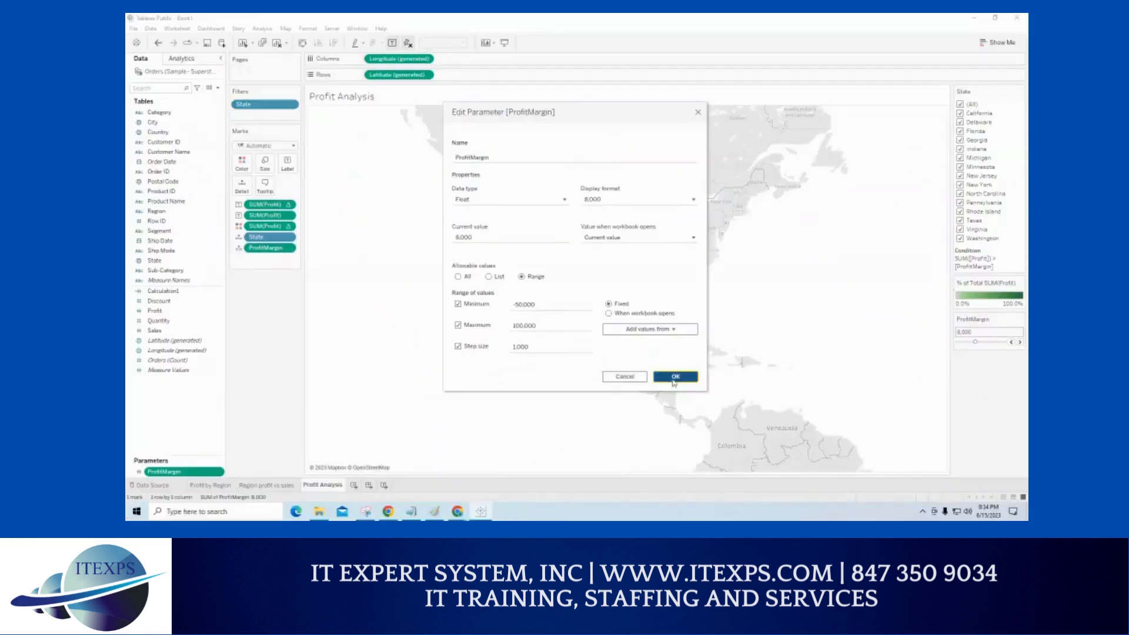
pyautogui.click(674, 377)
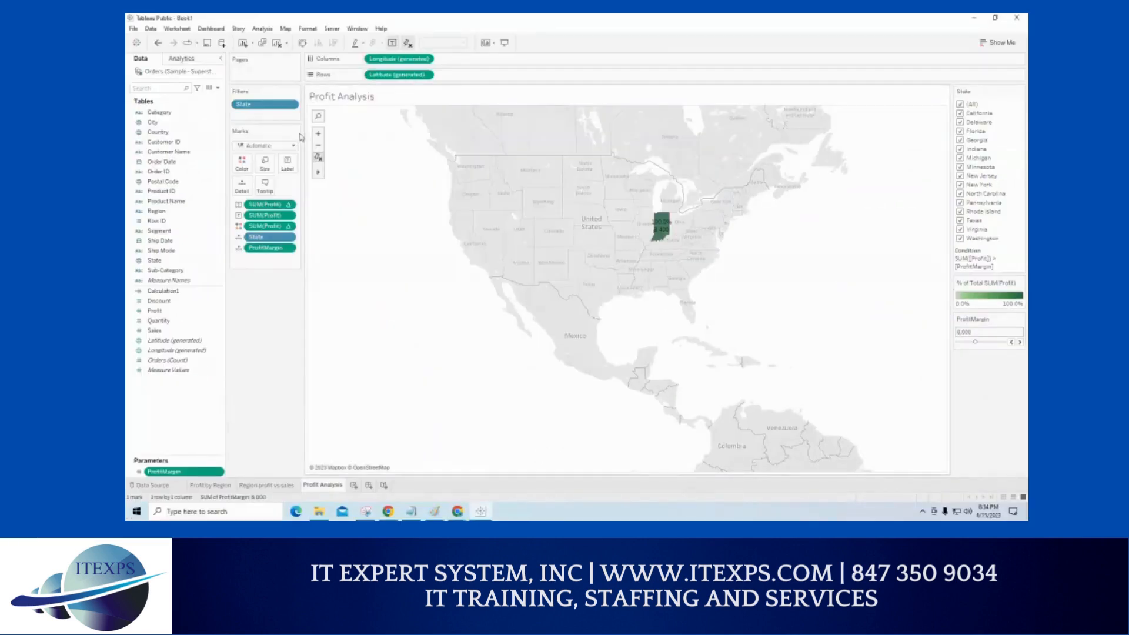
# Open the State filter for editing and show its condition settings.
pyautogui.click(291, 105)
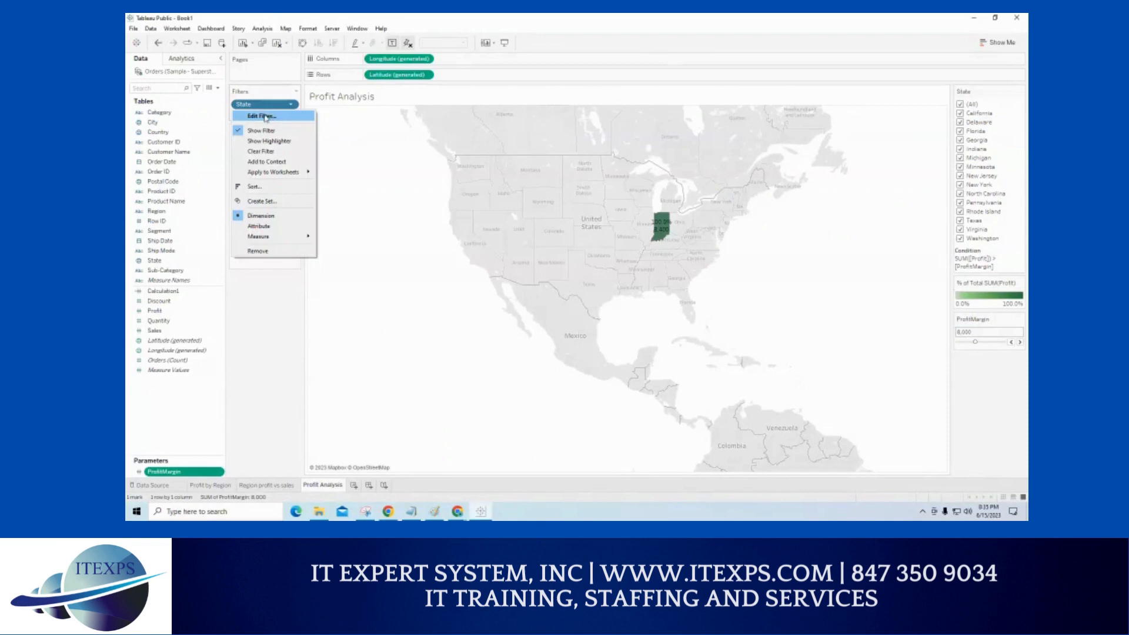
pyautogui.hotkey('ctrl', '1')
pyautogui.click(265, 116)
pyautogui.moveTo(316, 85)
pyautogui.mouseDown()
pyautogui.moveTo(283, 113)
pyautogui.moveTo(301, 116)
pyautogui.mouseUp()
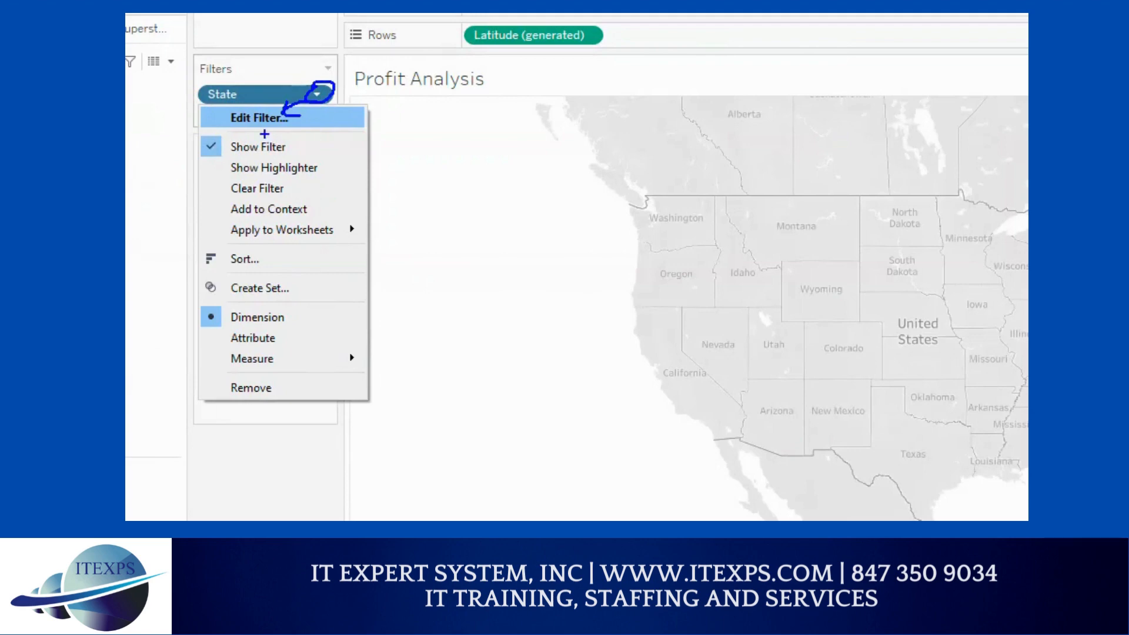
pyautogui.press('Escape')
pyautogui.click(293, 104)
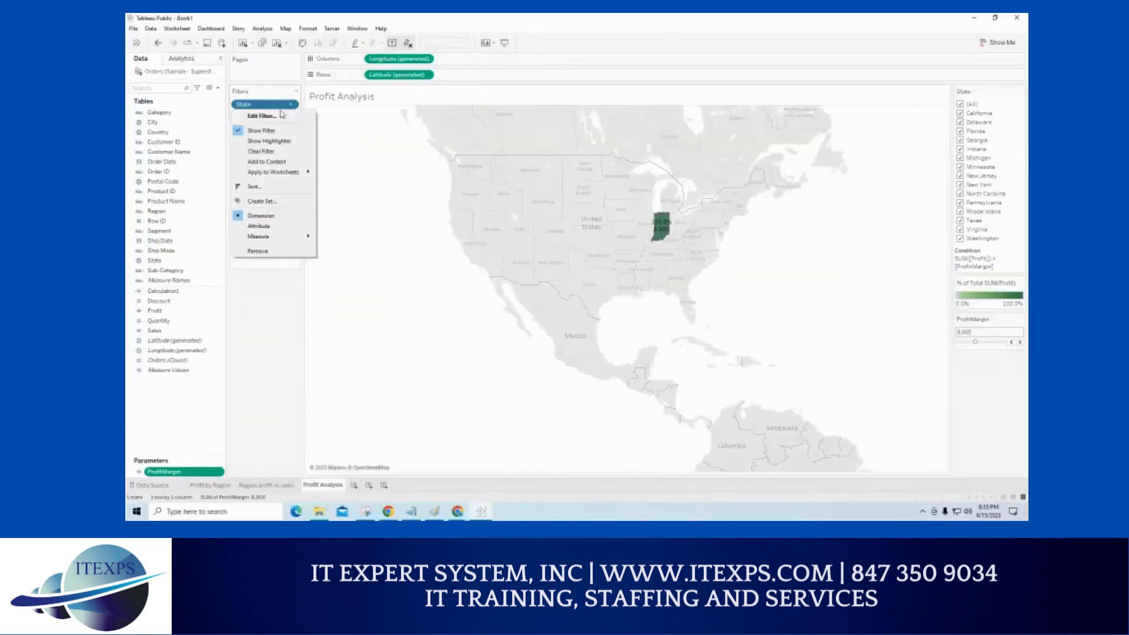
pyautogui.click(274, 116)
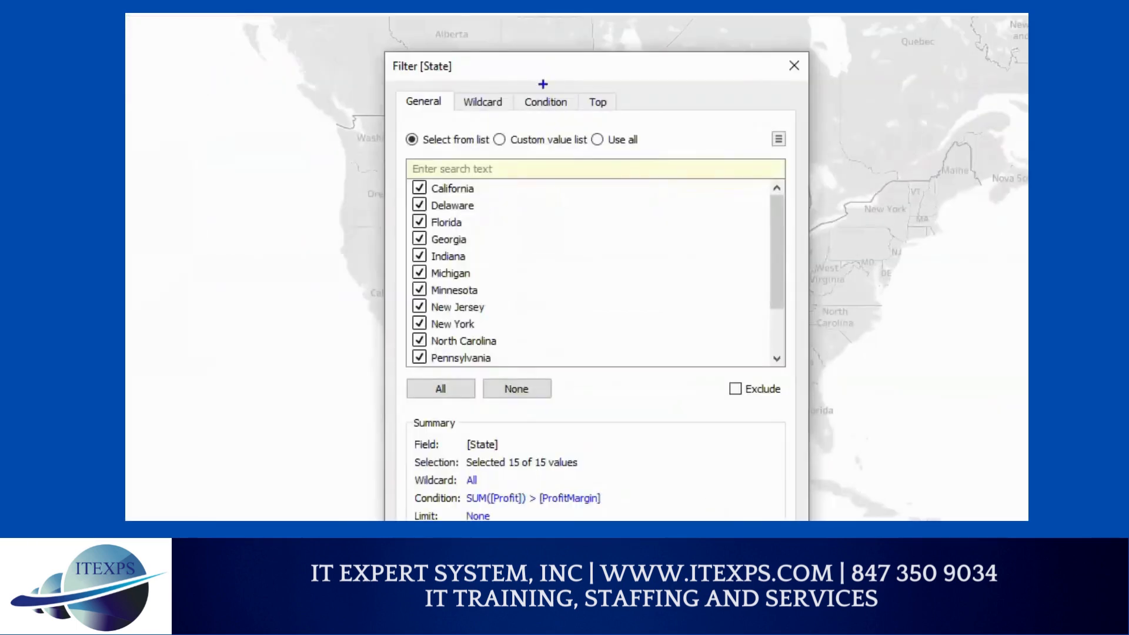
pyautogui.moveTo(551, 128); pyautogui.dragTo(546, 147)
pyautogui.moveTo(538, 103)
pyautogui.mouseDown()
pyautogui.moveTo(566, 90)
pyautogui.moveTo(553, 118)
pyautogui.mouseUp()
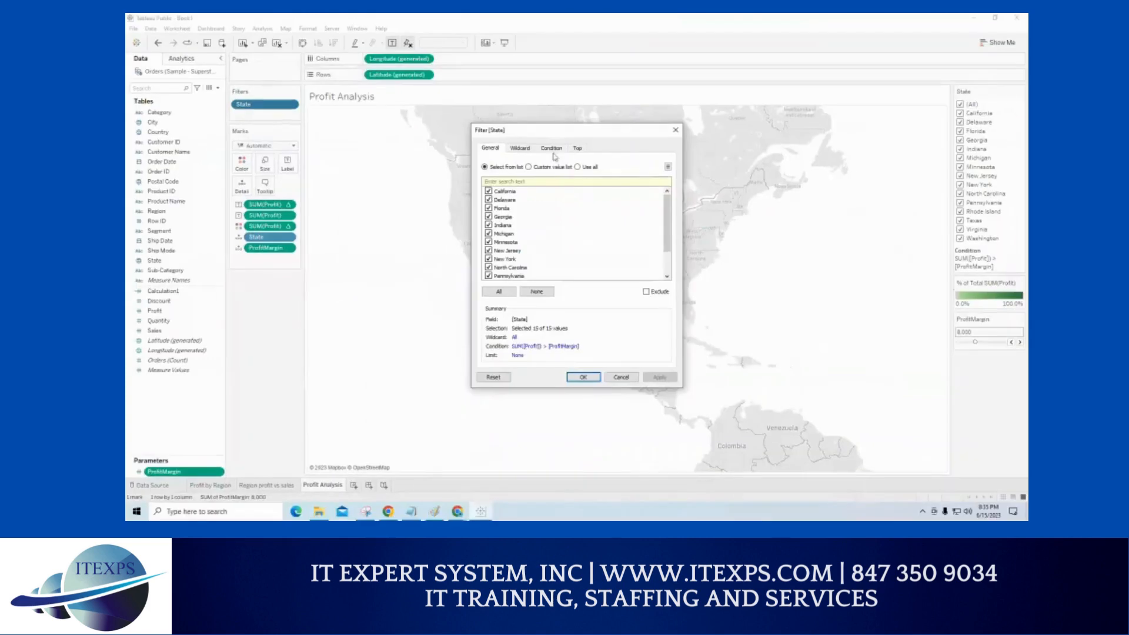
pyautogui.click(544, 101)
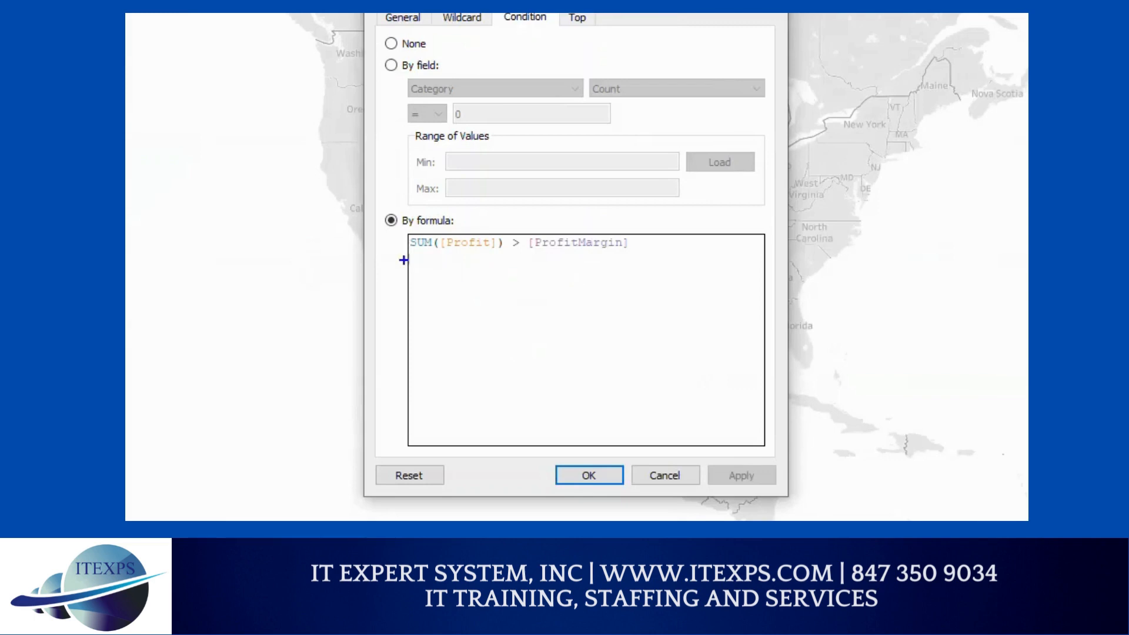
# Examine the condition formula comparing SUM([Profit]) with [ProfitMargin], and close the State filter settings.
pyautogui.moveTo(489, 270)
pyautogui.mouseDown()
pyautogui.moveTo(636, 254)
pyautogui.moveTo(641, 219)
pyautogui.moveTo(400, 232)
pyautogui.moveTo(401, 254)
pyautogui.mouseUp()
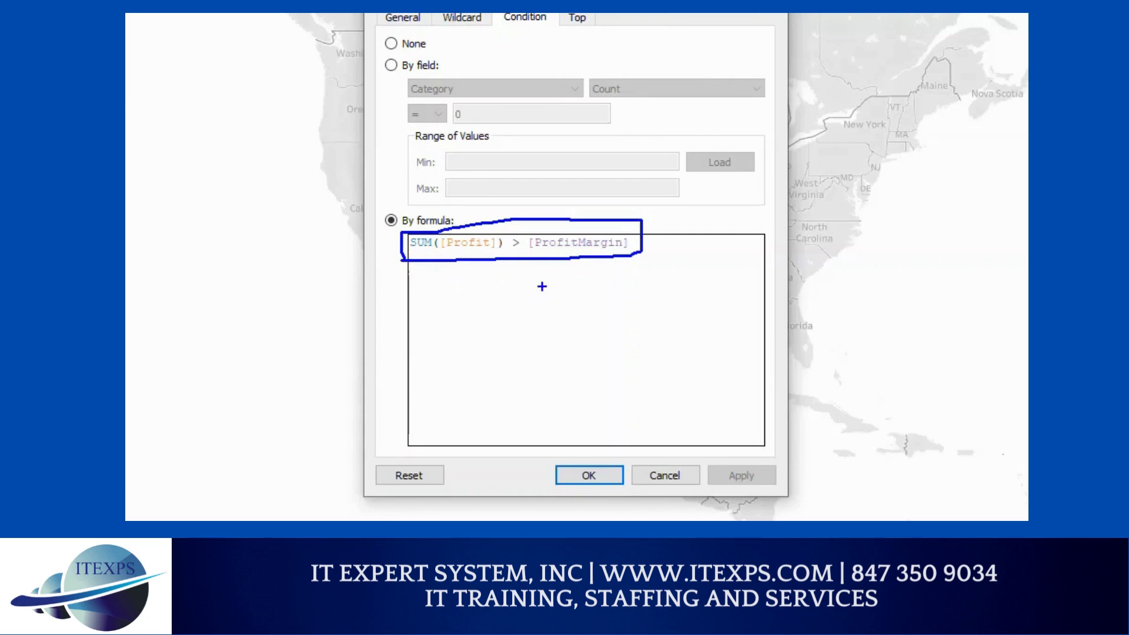
pyautogui.moveTo(437, 271)
pyautogui.mouseDown()
pyautogui.moveTo(484, 297)
pyautogui.moveTo(424, 278)
pyautogui.mouseUp()
pyautogui.moveTo(509, 273)
pyautogui.mouseDown()
pyautogui.moveTo(513, 304)
pyautogui.moveTo(663, 296)
pyautogui.mouseUp()
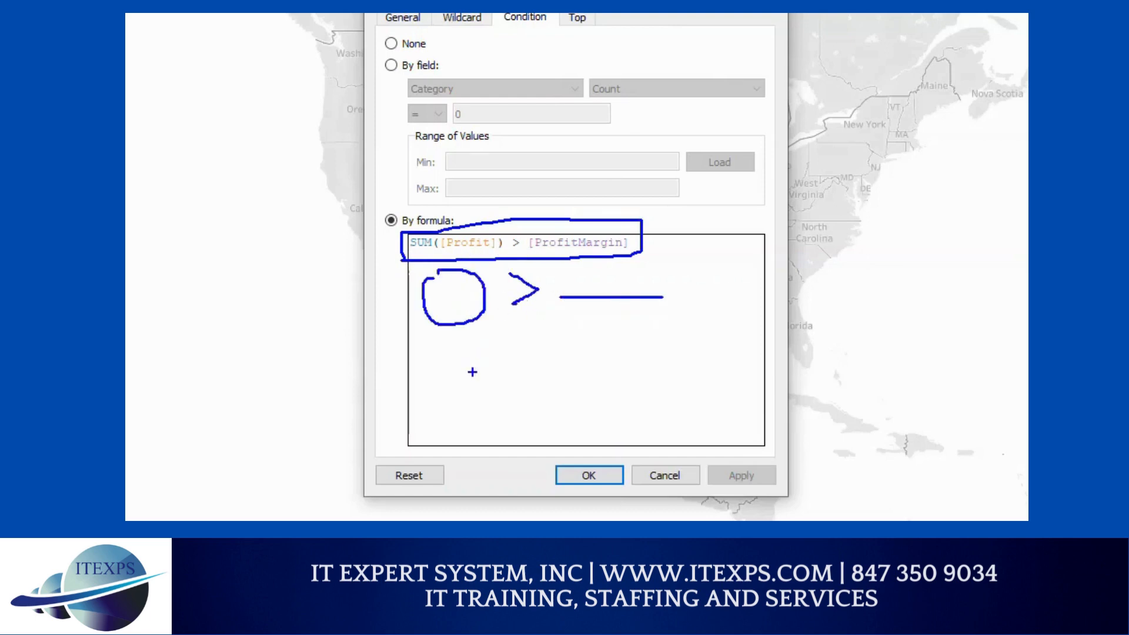
pyautogui.moveTo(587, 270)
pyautogui.mouseDown()
pyautogui.moveTo(586, 284)
pyautogui.moveTo(657, 270)
pyautogui.moveTo(671, 284)
pyautogui.mouseUp()
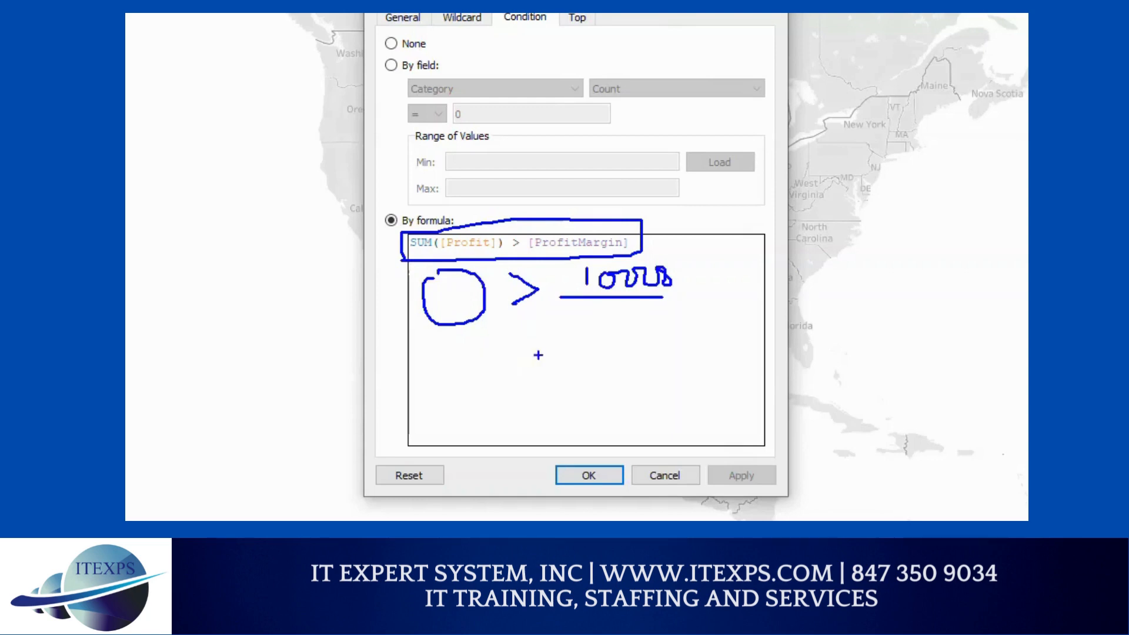
pyautogui.moveTo(517, 322)
pyautogui.mouseDown()
pyautogui.moveTo(553, 346)
pyautogui.moveTo(516, 363)
pyautogui.mouseUp()
pyautogui.moveTo(575, 333)
pyautogui.mouseDown()
pyautogui.moveTo(583, 354)
pyautogui.moveTo(640, 339)
pyautogui.moveTo(667, 347)
pyautogui.mouseUp()
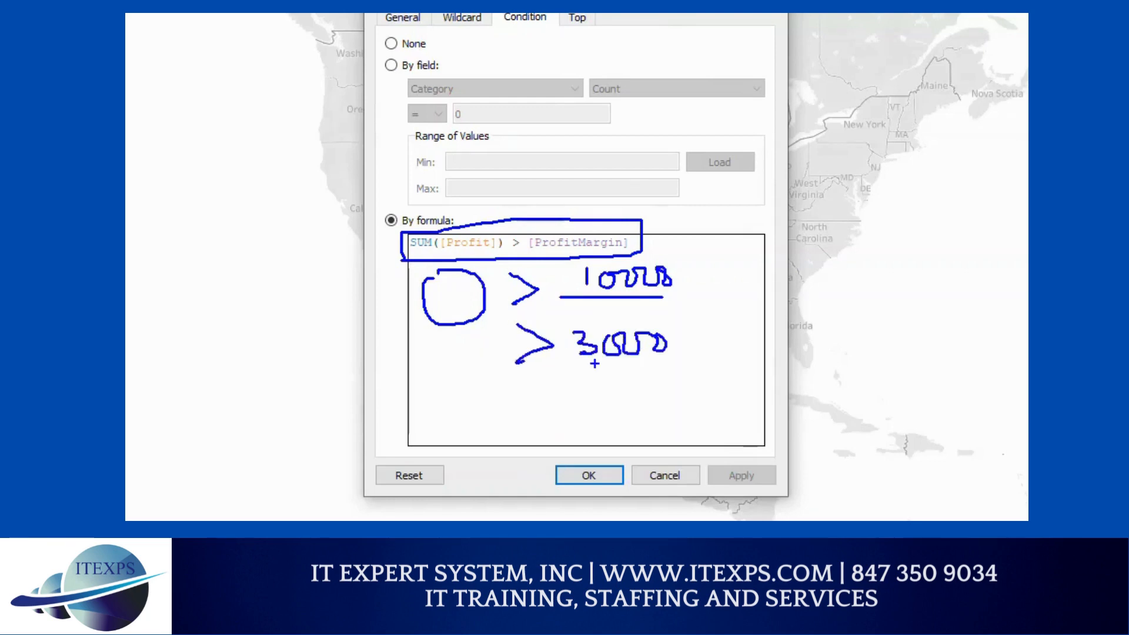
pyautogui.moveTo(563, 363); pyautogui.dragTo(645, 362)
pyautogui.moveTo(506, 356); pyautogui.dragTo(364, 363)
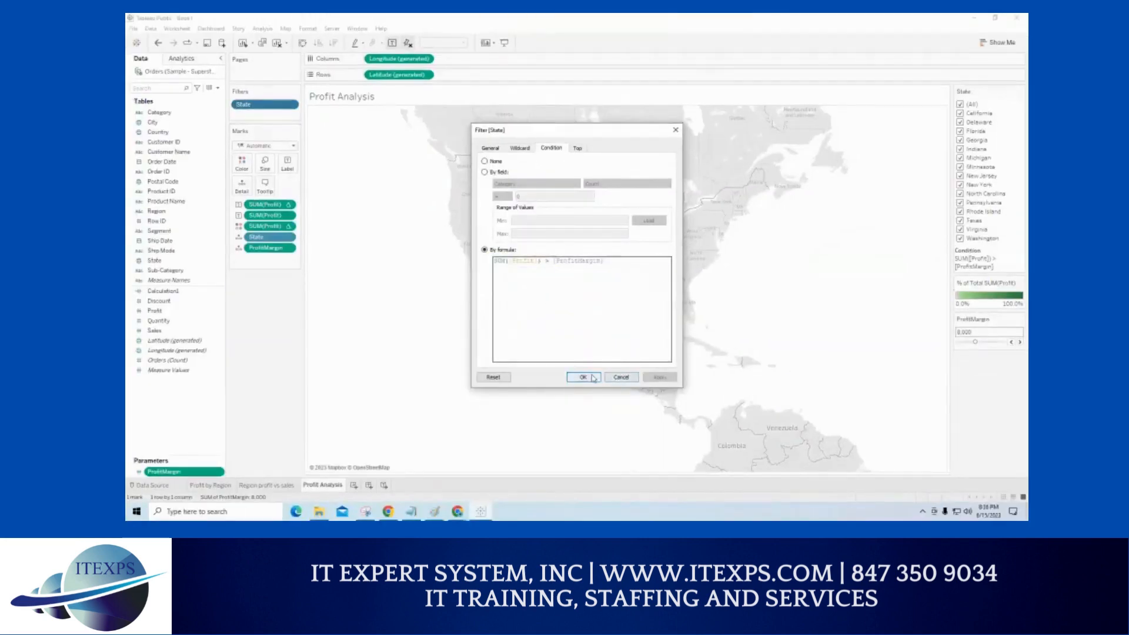
pyautogui.click(583, 380)
# Lower the ProfitMargin parameter to a negative value to include loss-making states on the map, and bring it to -2,000.
pyautogui.moveTo(974, 342); pyautogui.dragTo(967, 342)
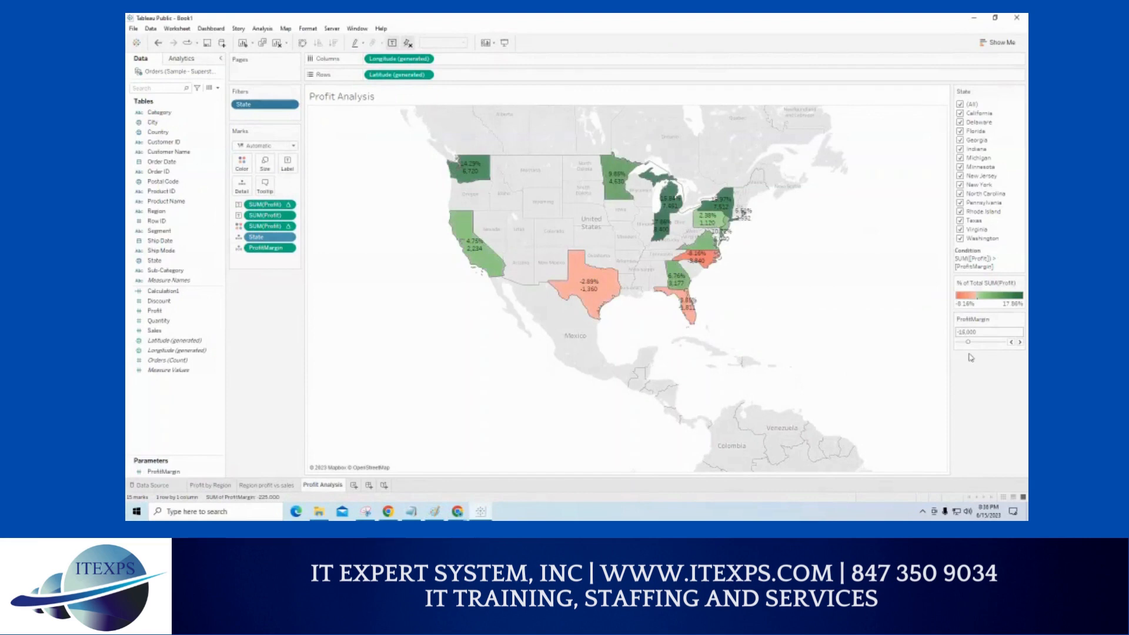
pyautogui.click(973, 342)
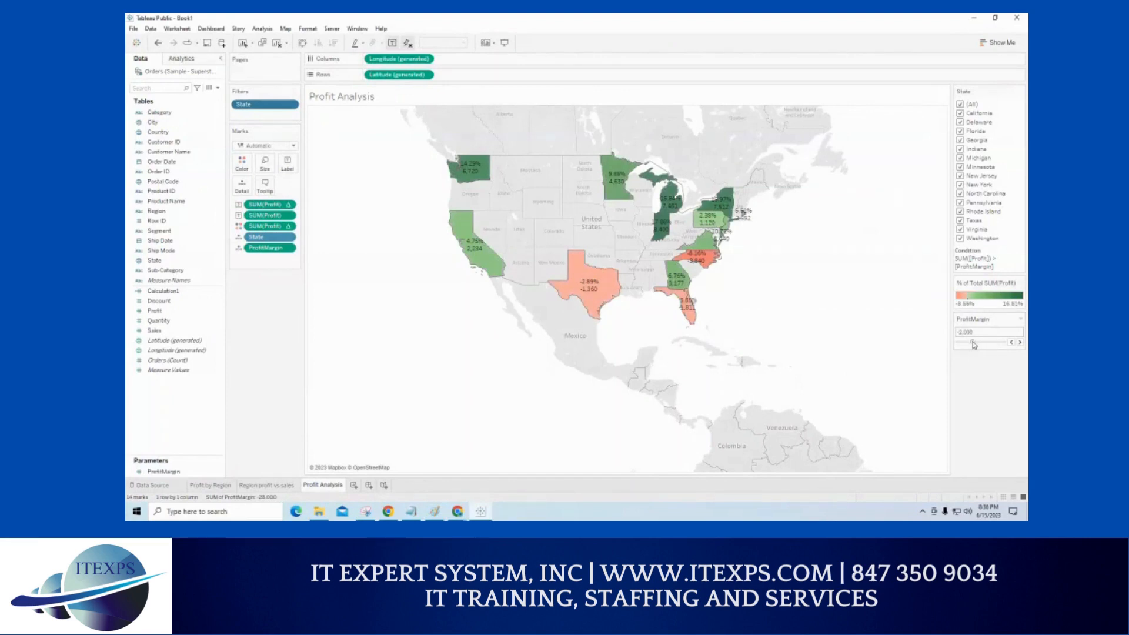